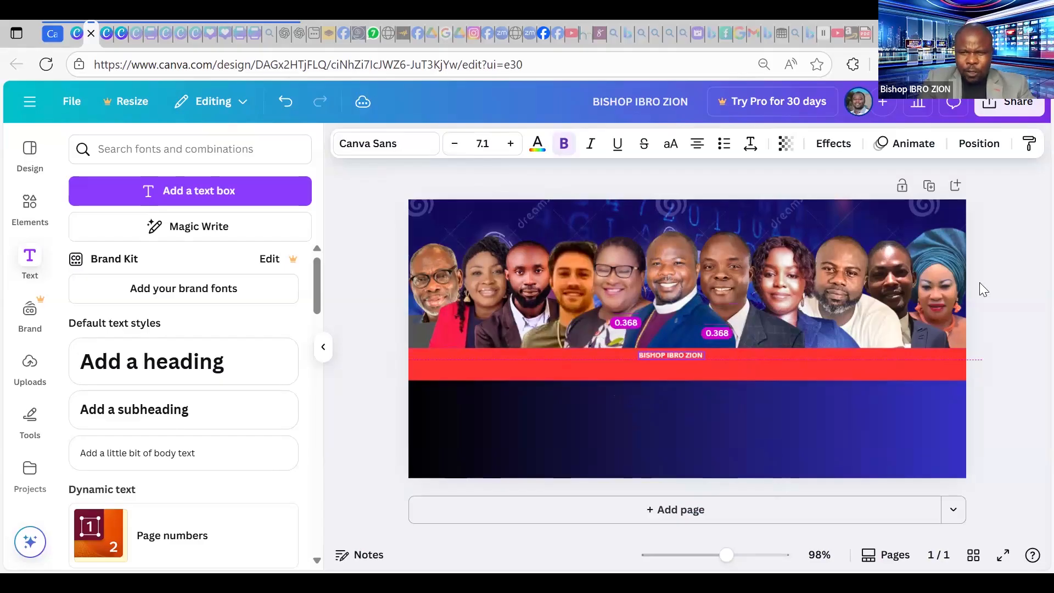
Zoom the canvas to 269% on the red name band below the speaker photos.
click(1009, 236)
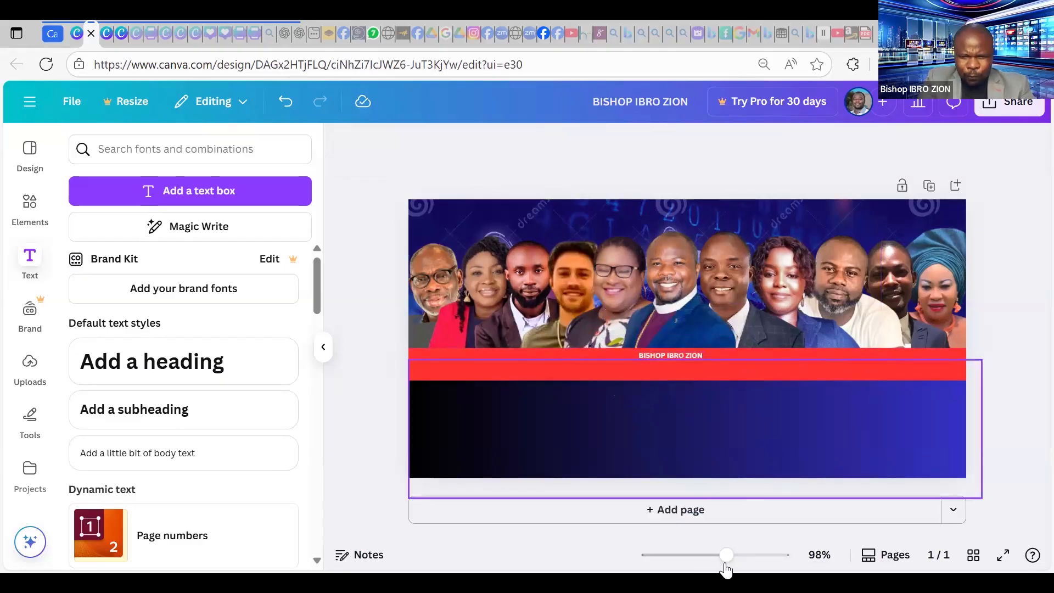
click(749, 557)
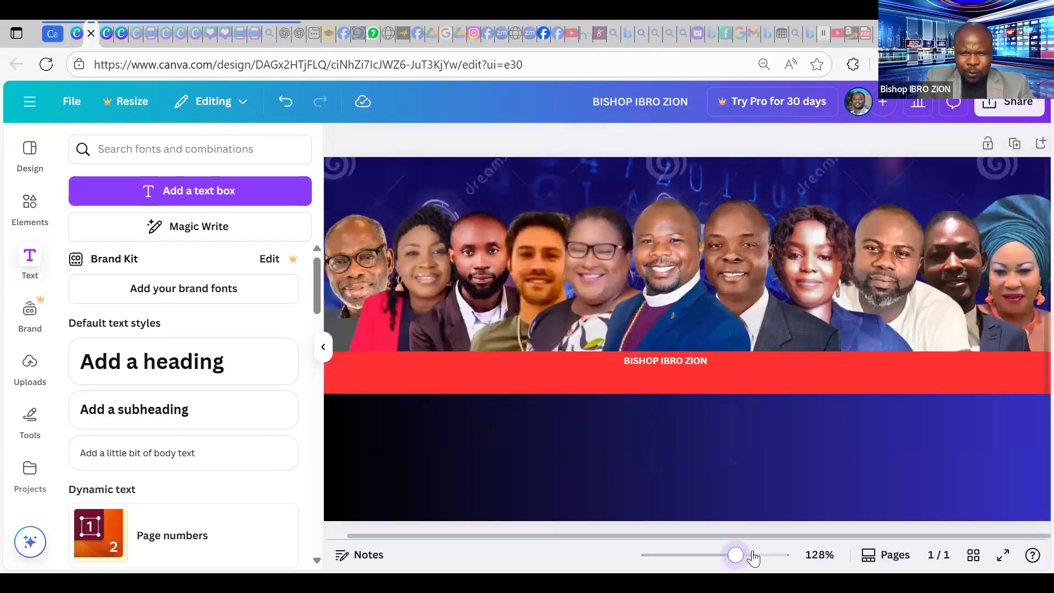
click(753, 555)
click(760, 555)
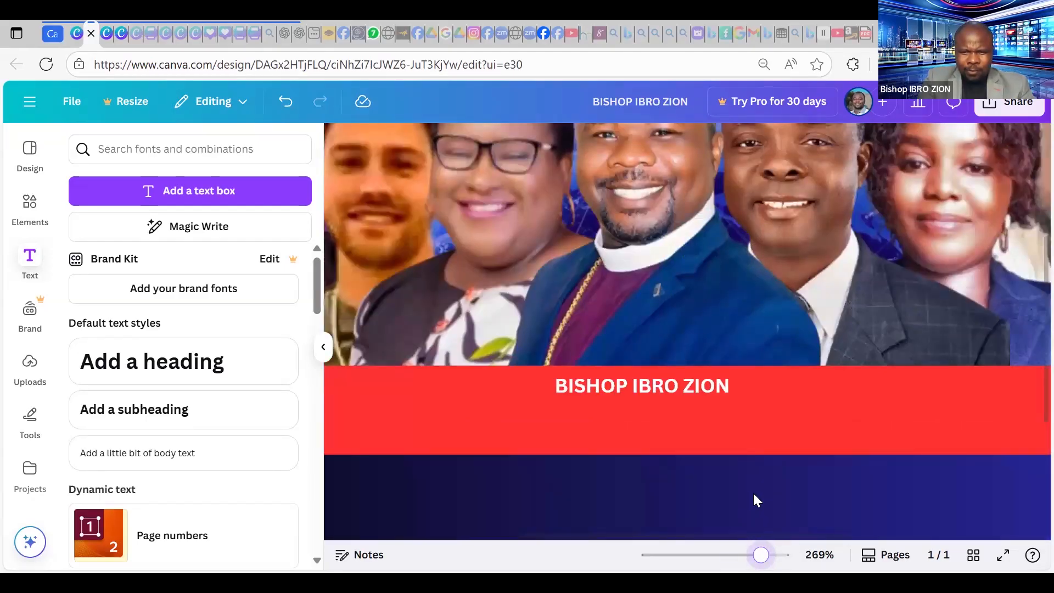
scroll(752, 491, up, 2)
Nudge the host's name label on the red band slightly left.
click(669, 468)
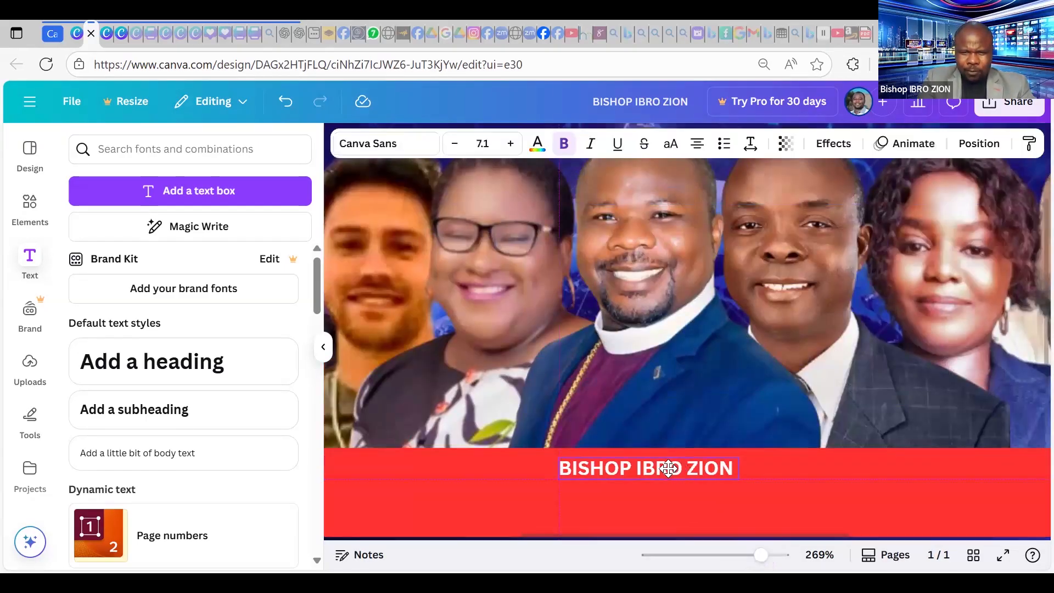
drag(668, 485, 665, 485)
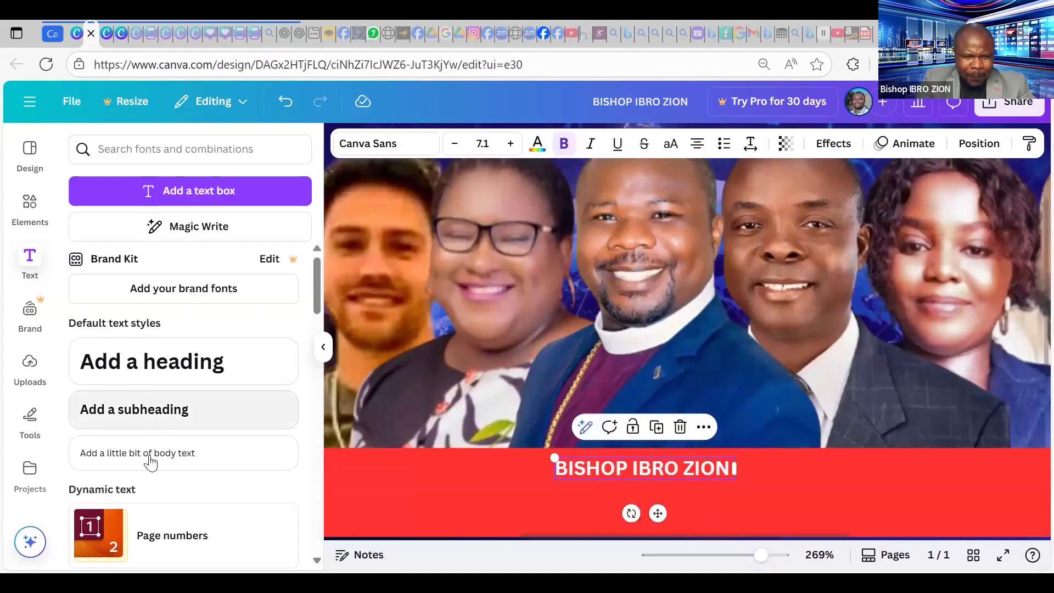
scroll(159, 398, down, 2)
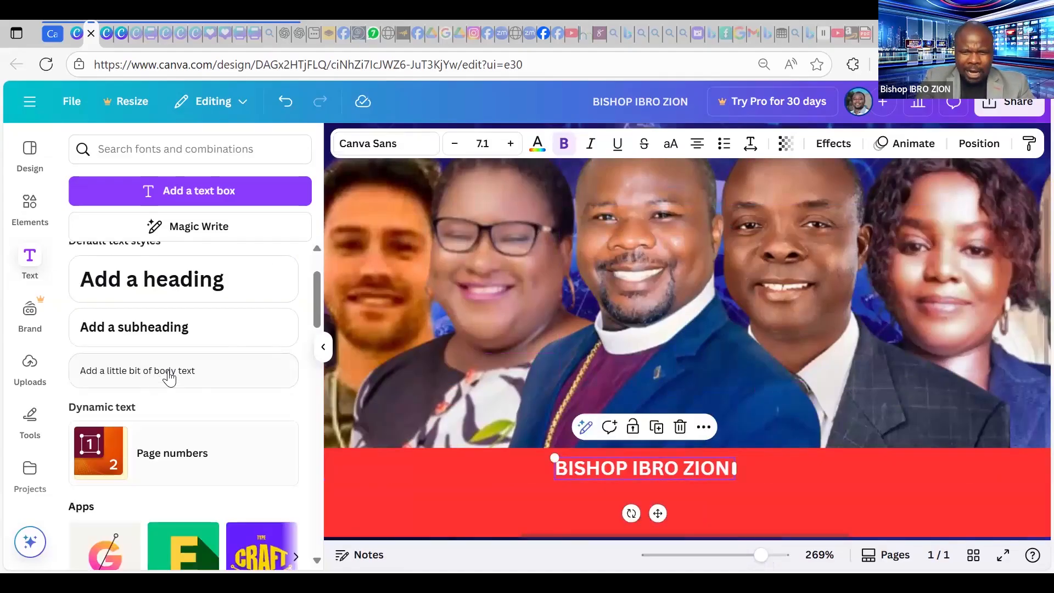
Add a 'Host/Convener' text caption shrunk to size 5.5, centred under the host's name.
key(t)
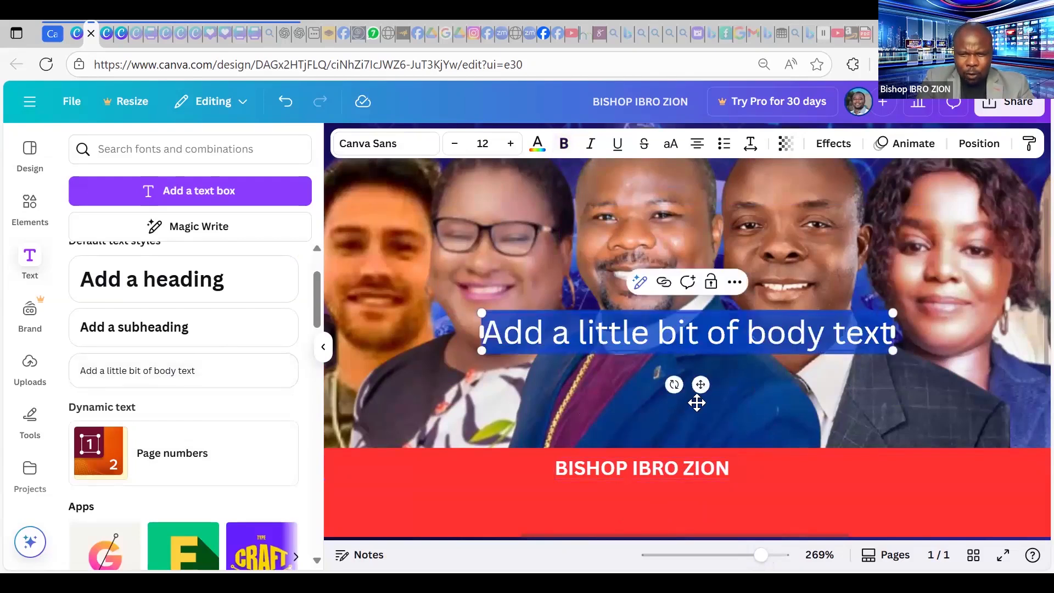
drag(712, 320, 678, 486)
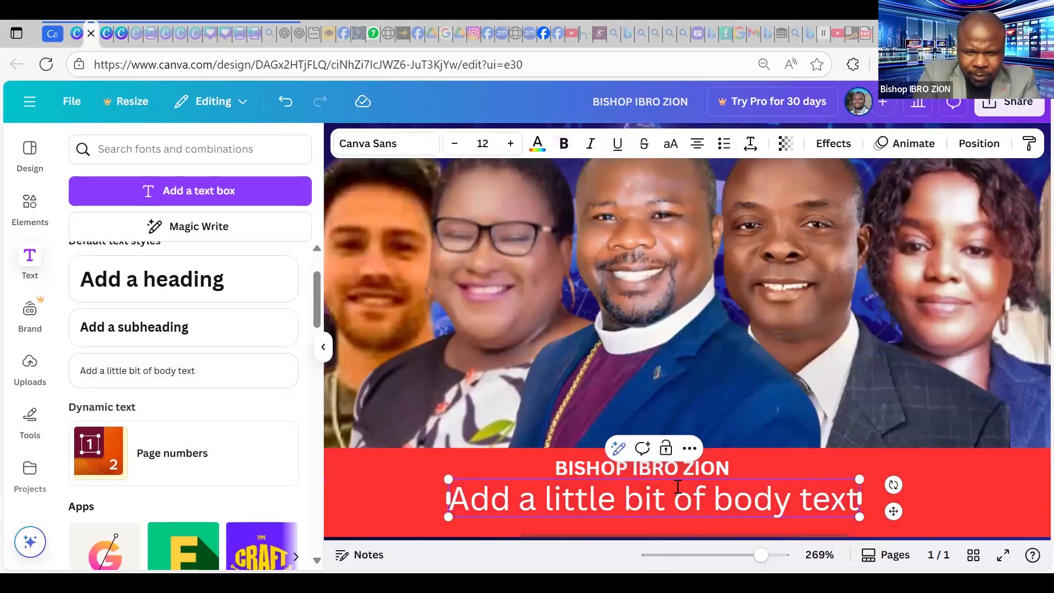
double_click(679, 486)
text(hO)
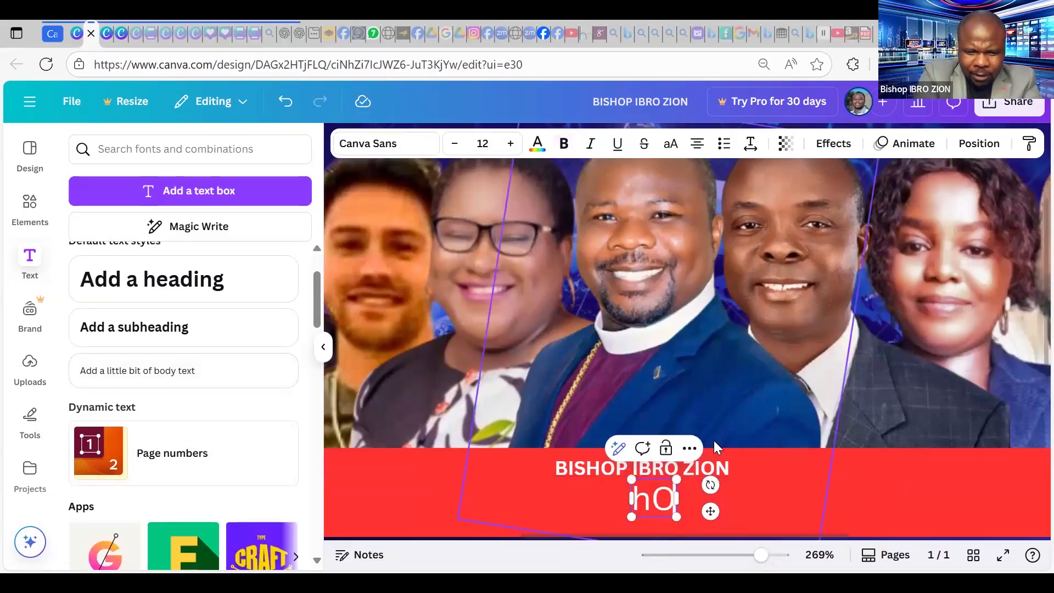
key(BackSpace)
key(BackSpace)
text(H)
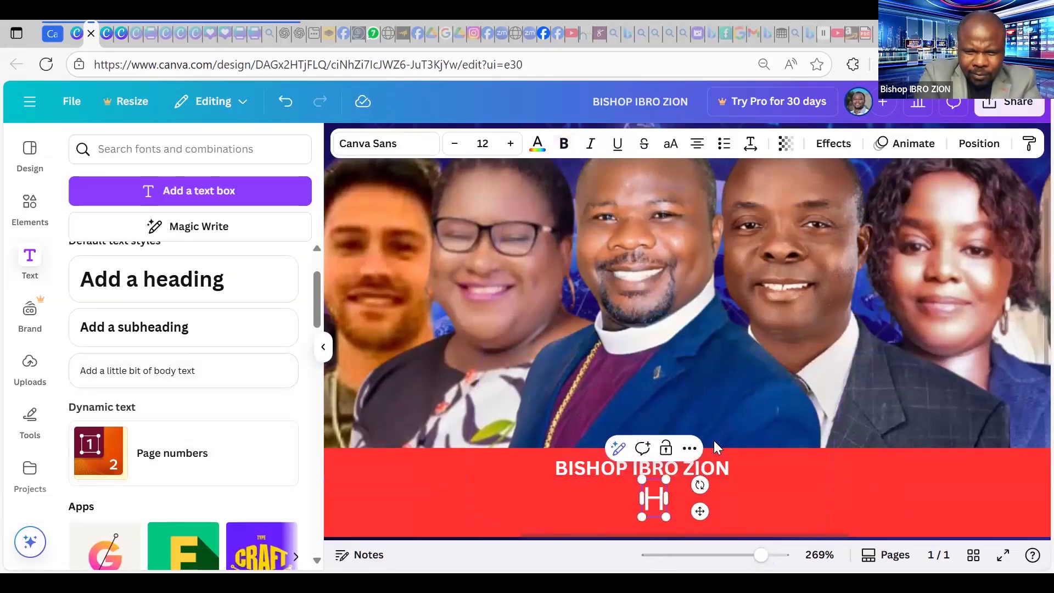
text(os)
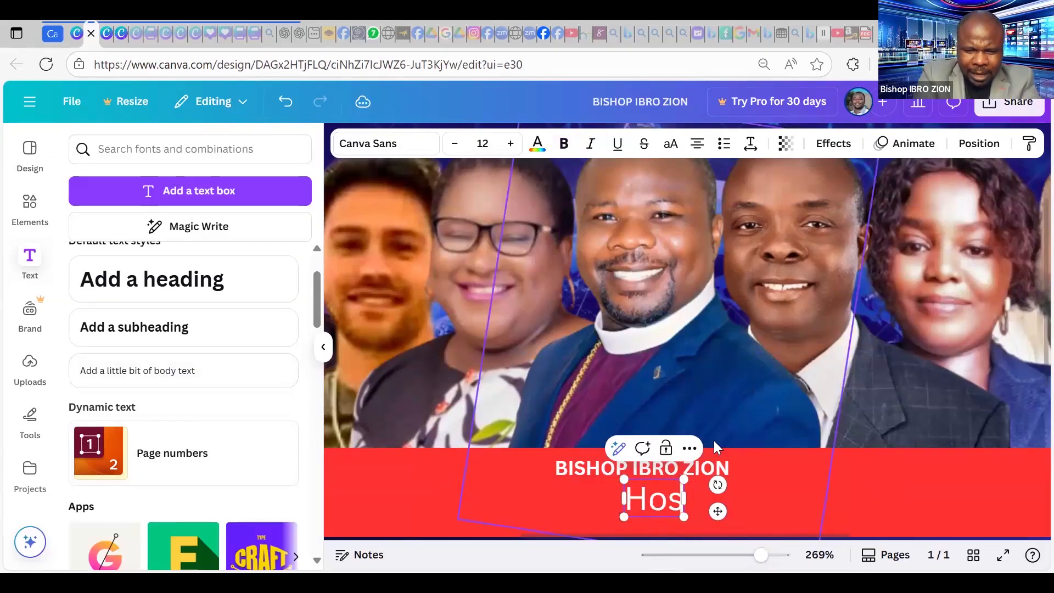
text(t/)
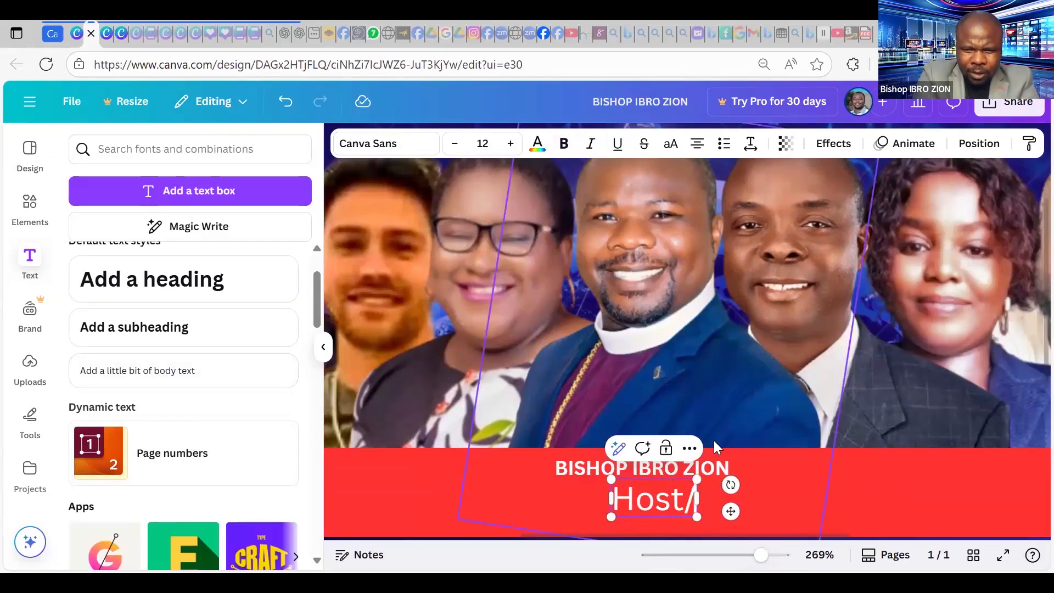
text(Conven)
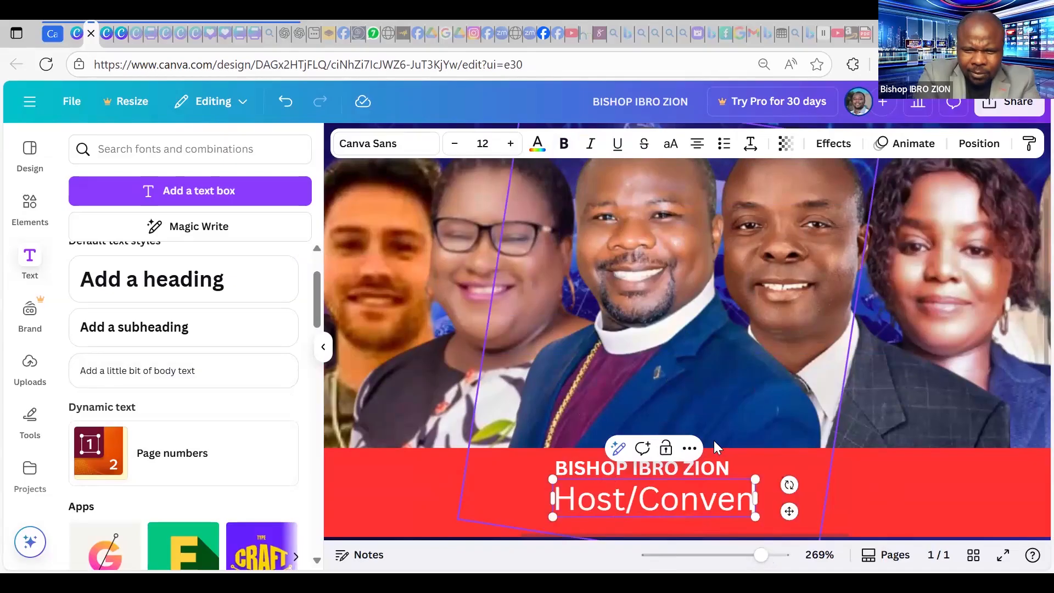
text(er)
drag(549, 478, 661, 500)
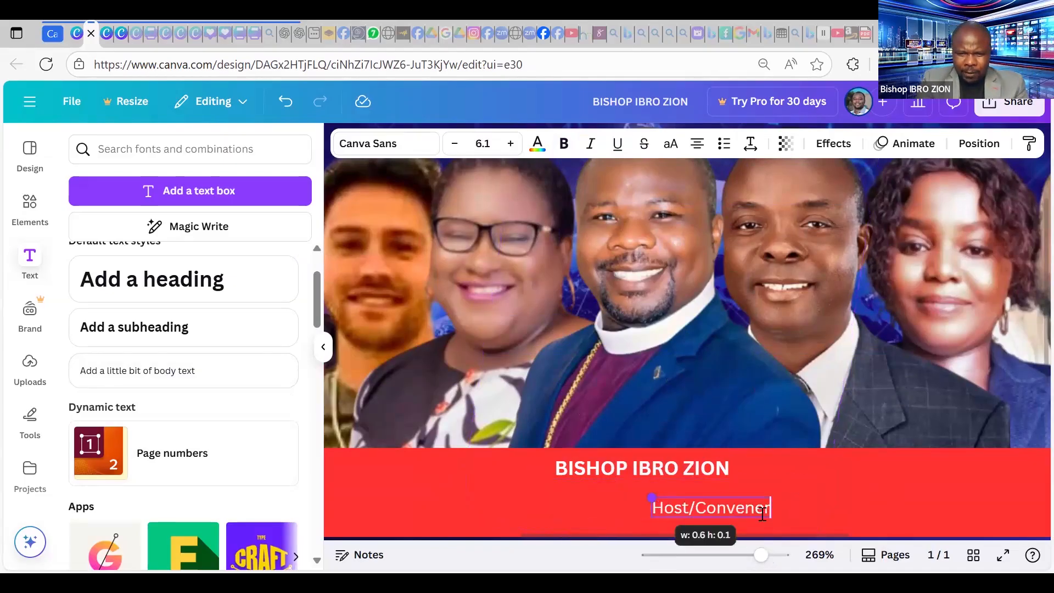
drag(742, 515, 666, 487)
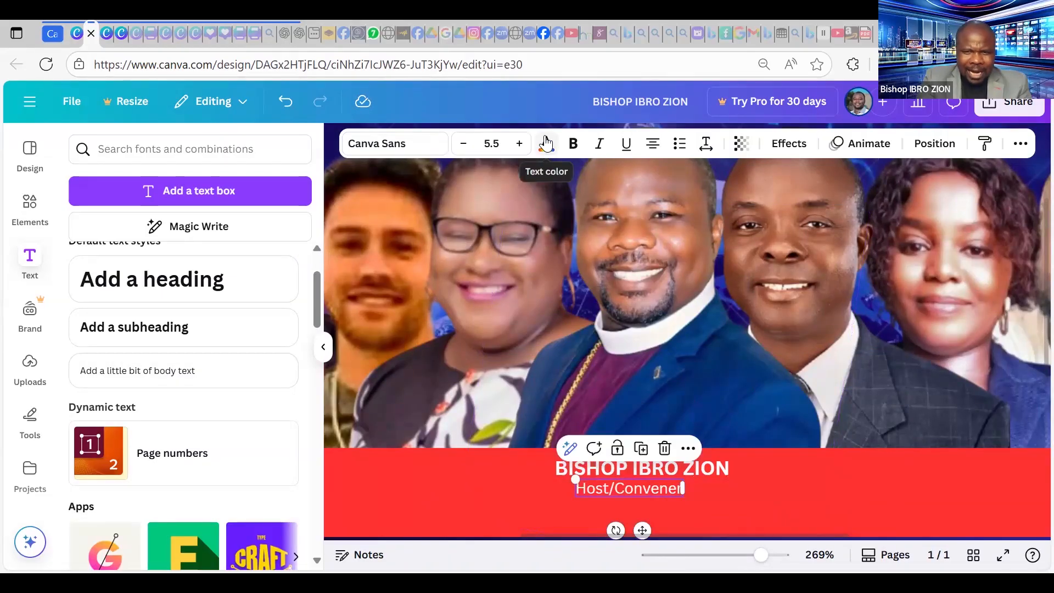
Colour the Host/Convener caption yellow, enlarge it to 6.6, and recentre it.
click(546, 148)
scroll(190, 354, down, 2)
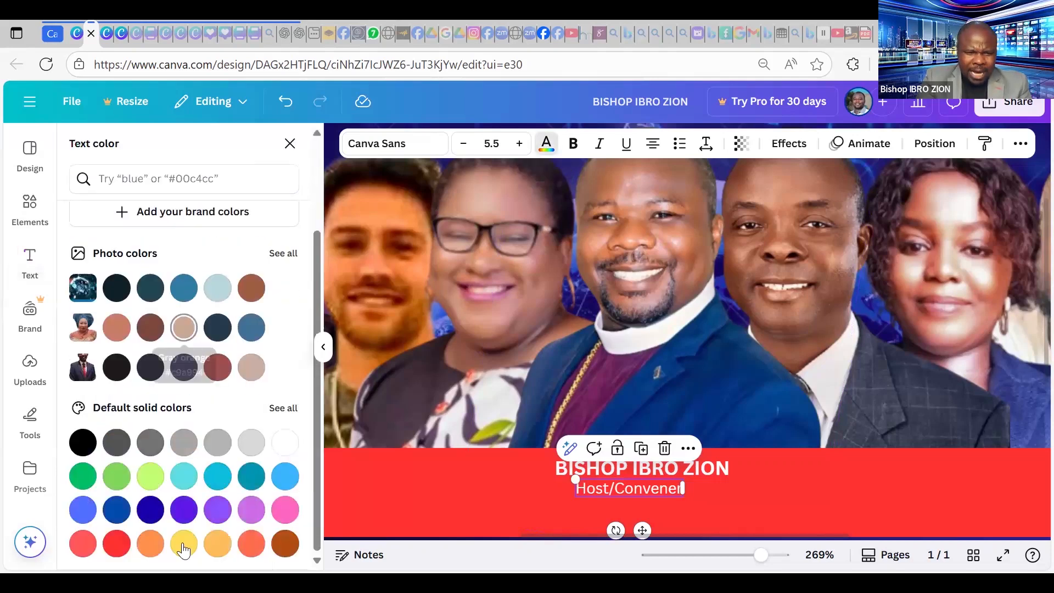
click(183, 544)
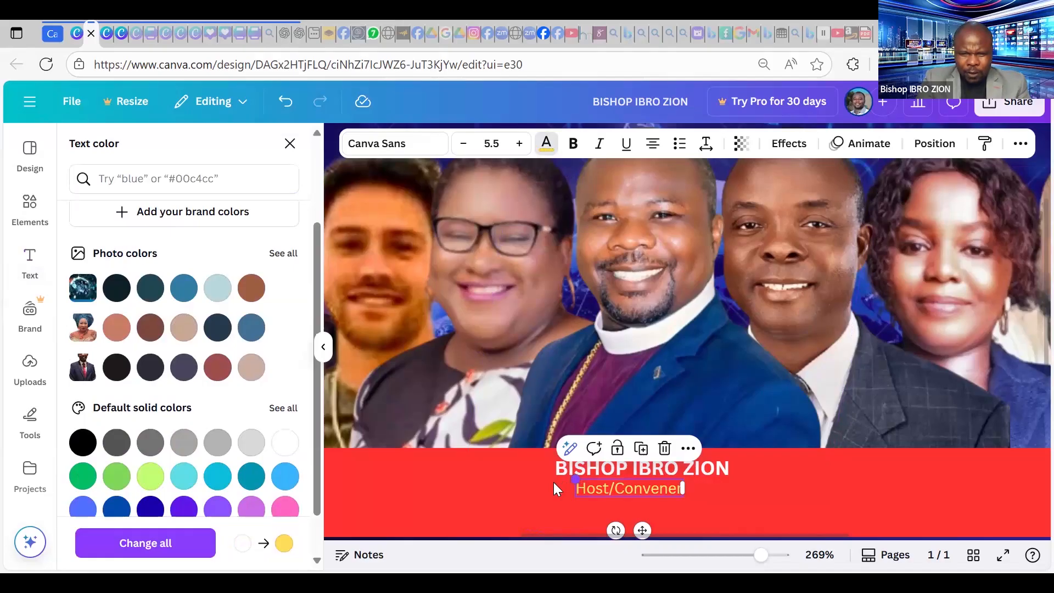
drag(575, 479, 553, 482)
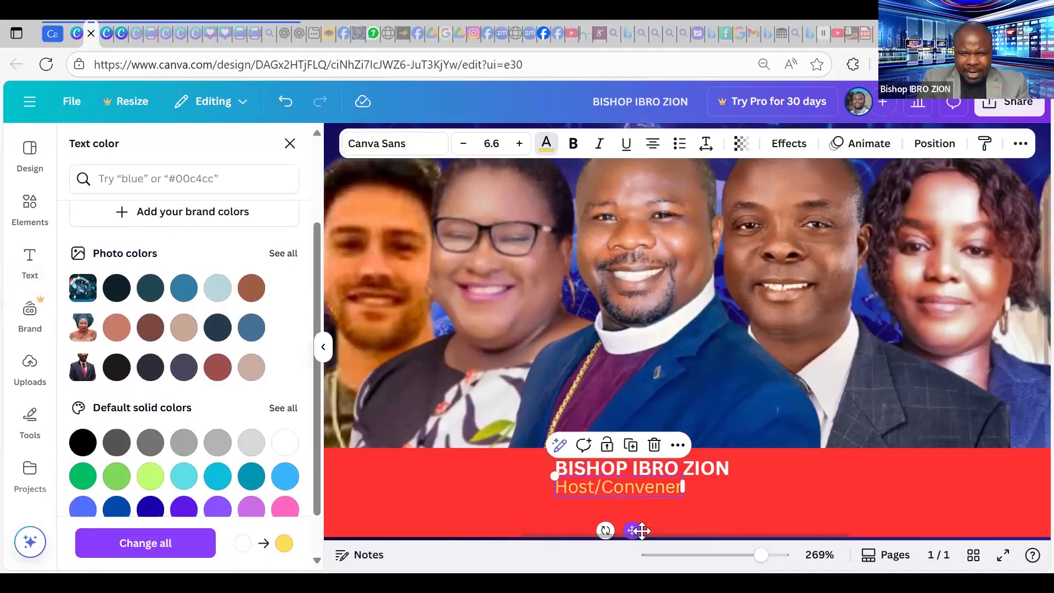
drag(642, 531, 658, 533)
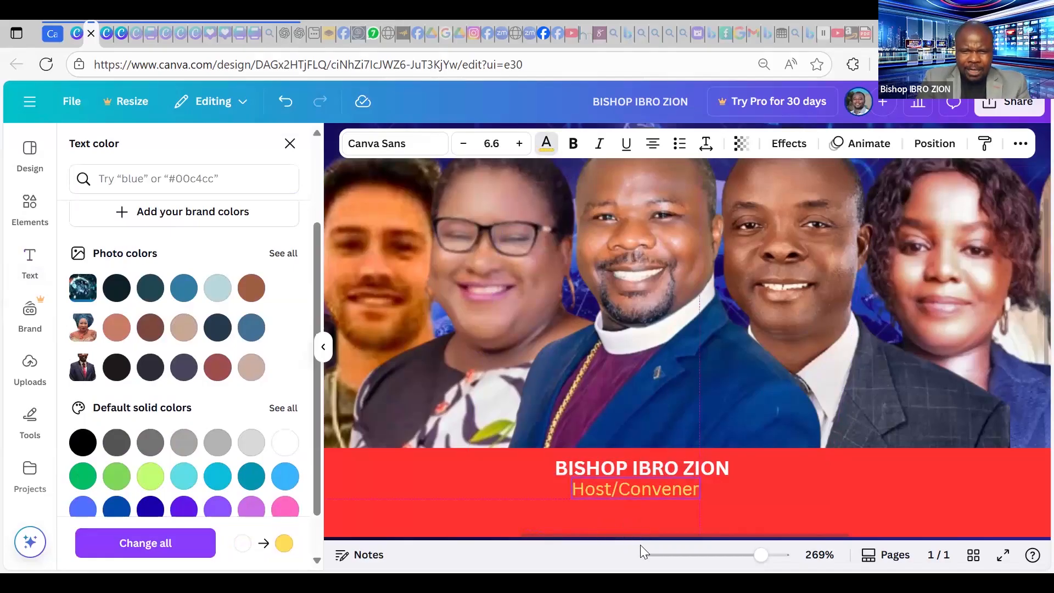
Make the Host/Convener caption bold, then reselect it and the host's name.
click(574, 144)
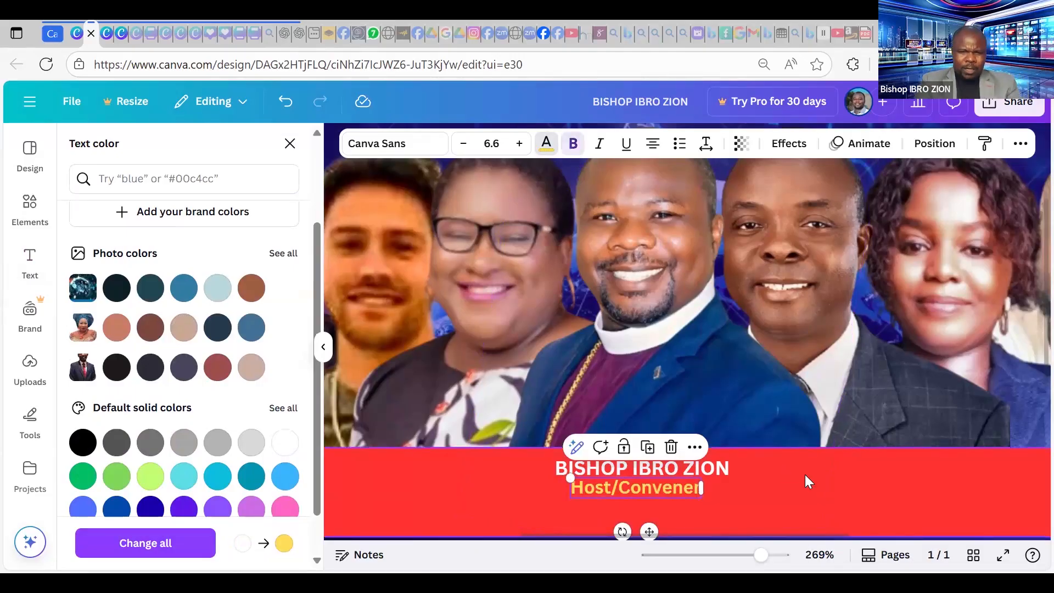
click(831, 483)
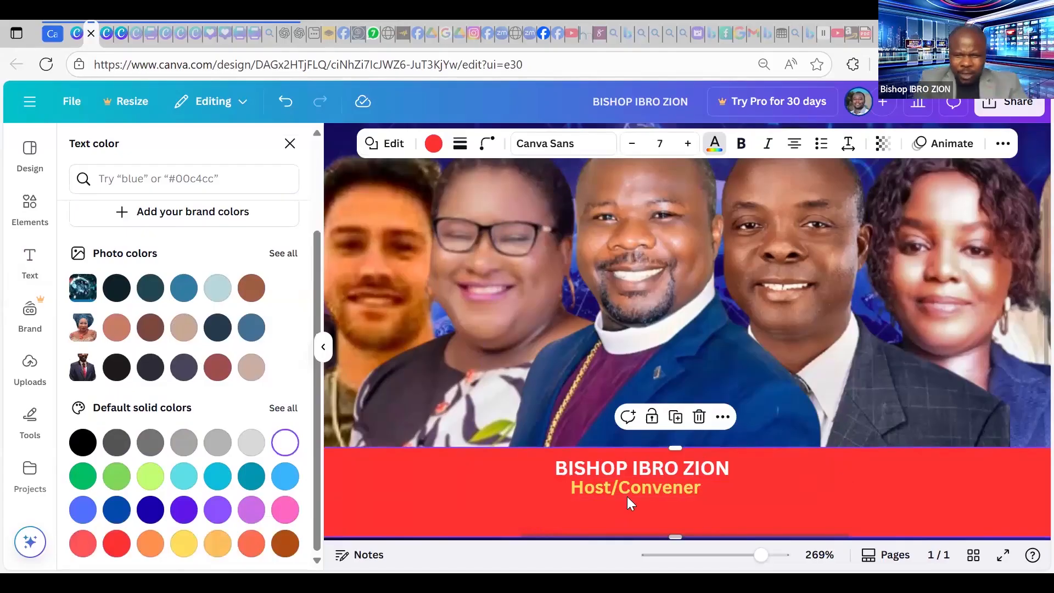
click(654, 487)
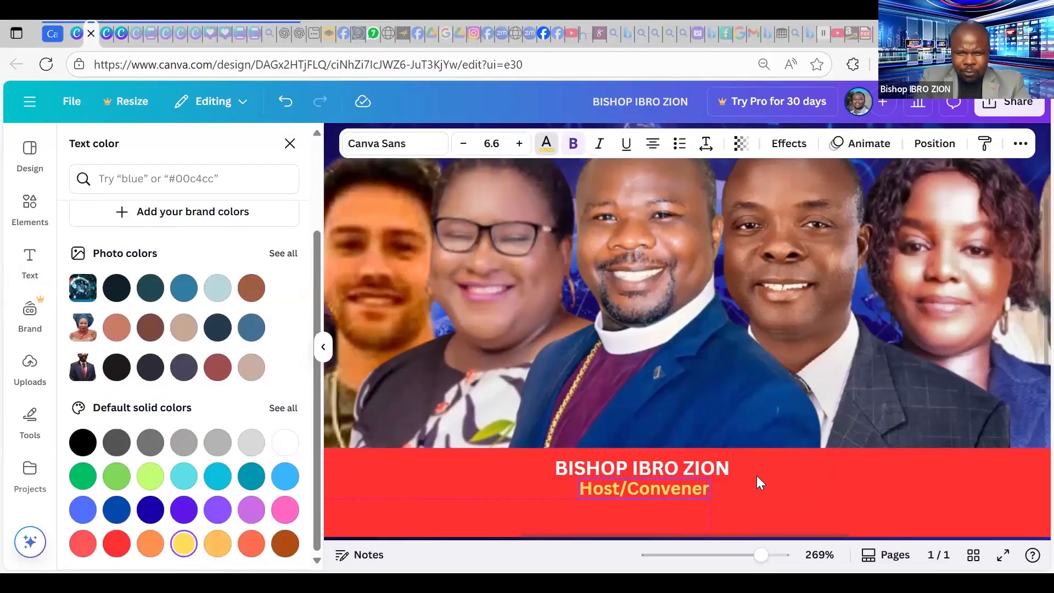
click(678, 470)
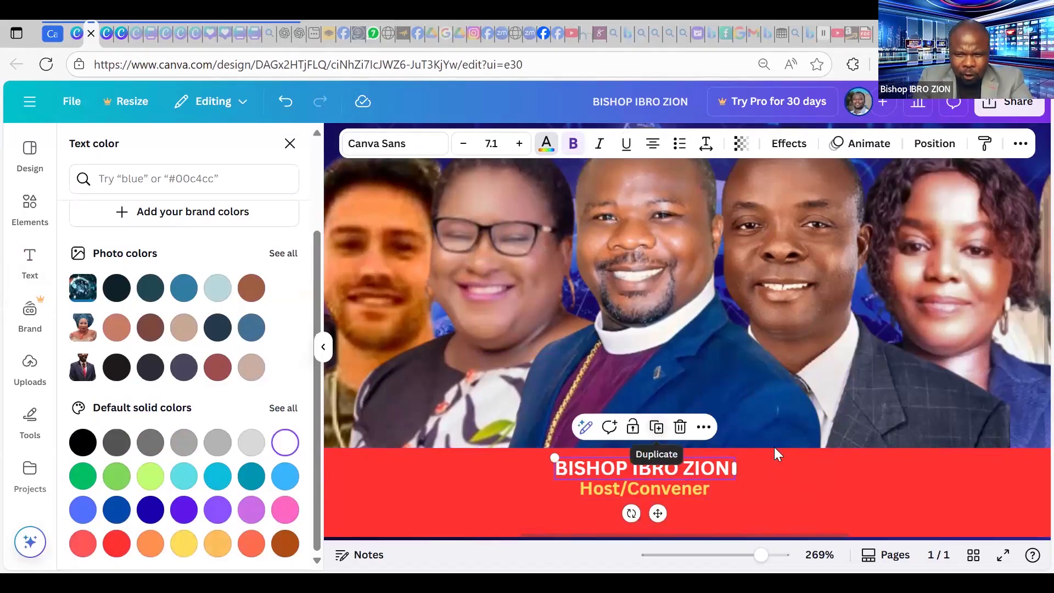
Duplicate the host's name, replace it with the second speaker's name, and align it level.
click(696, 472)
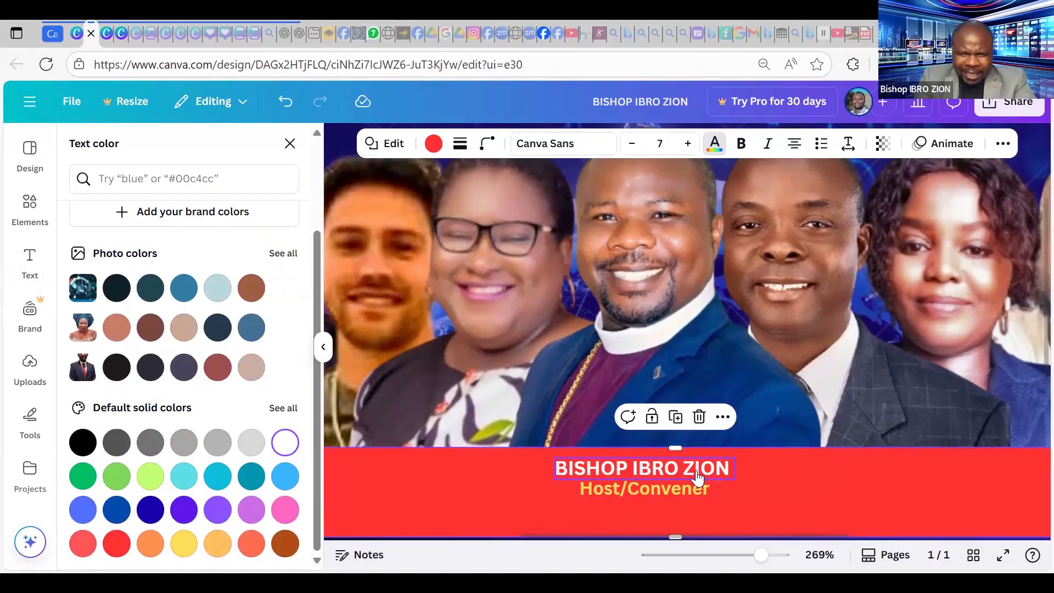
right_click(697, 478)
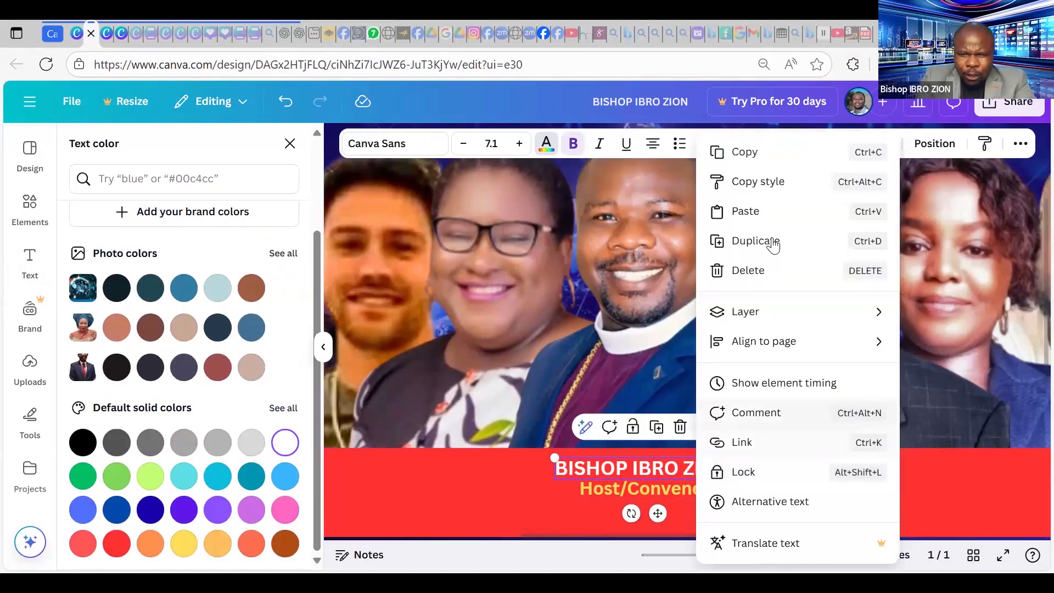
click(755, 241)
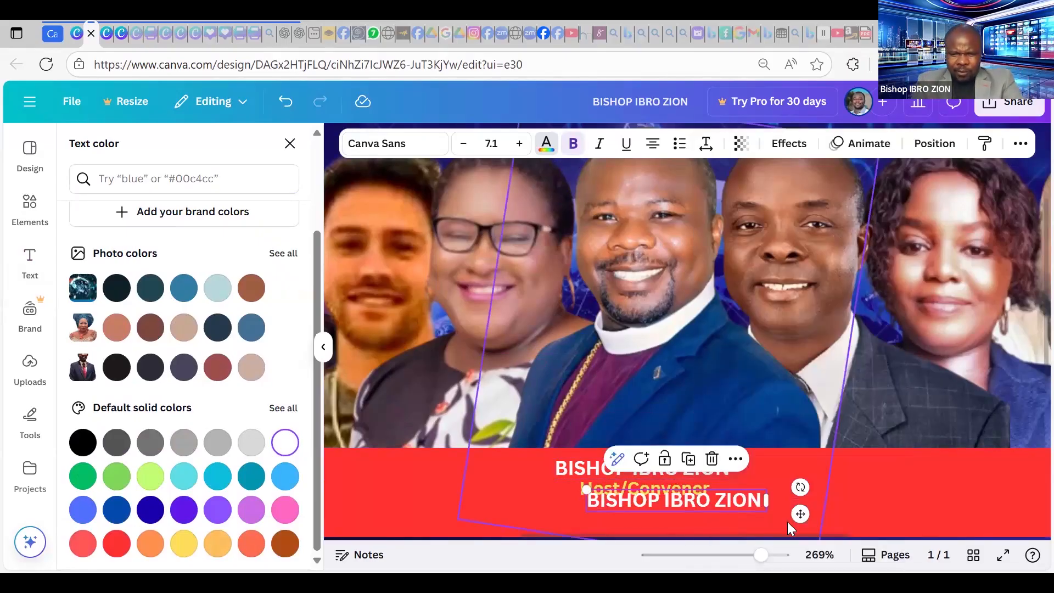
drag(788, 522, 1037, 478)
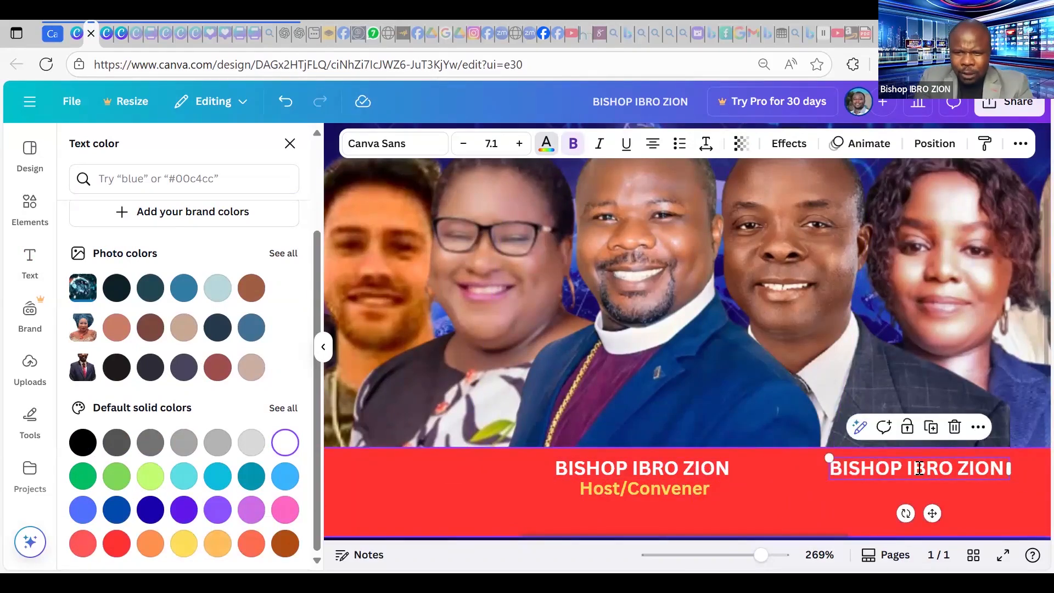
click(920, 468)
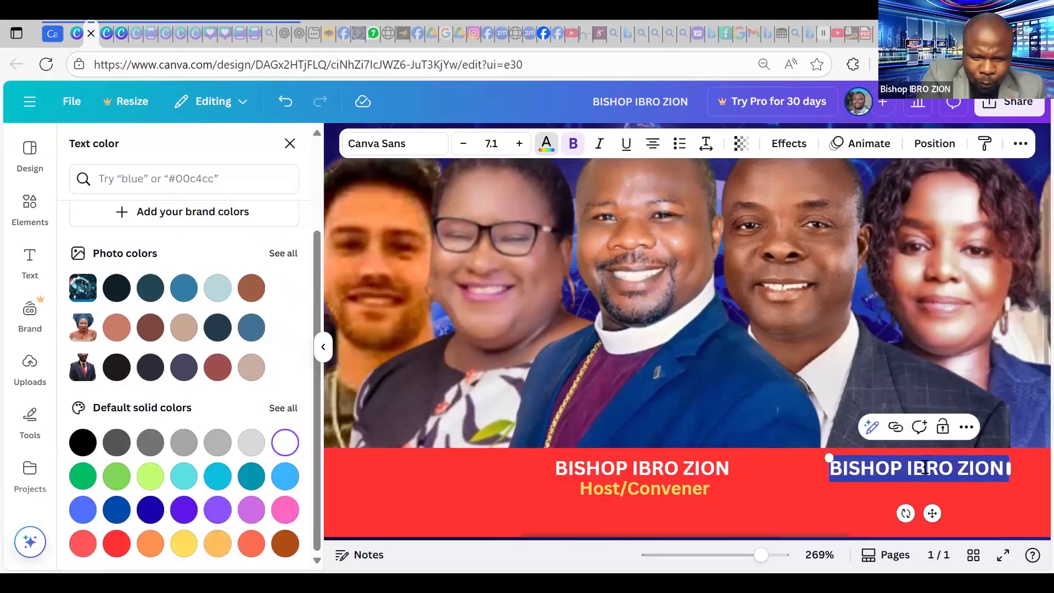
key(BackSpace)
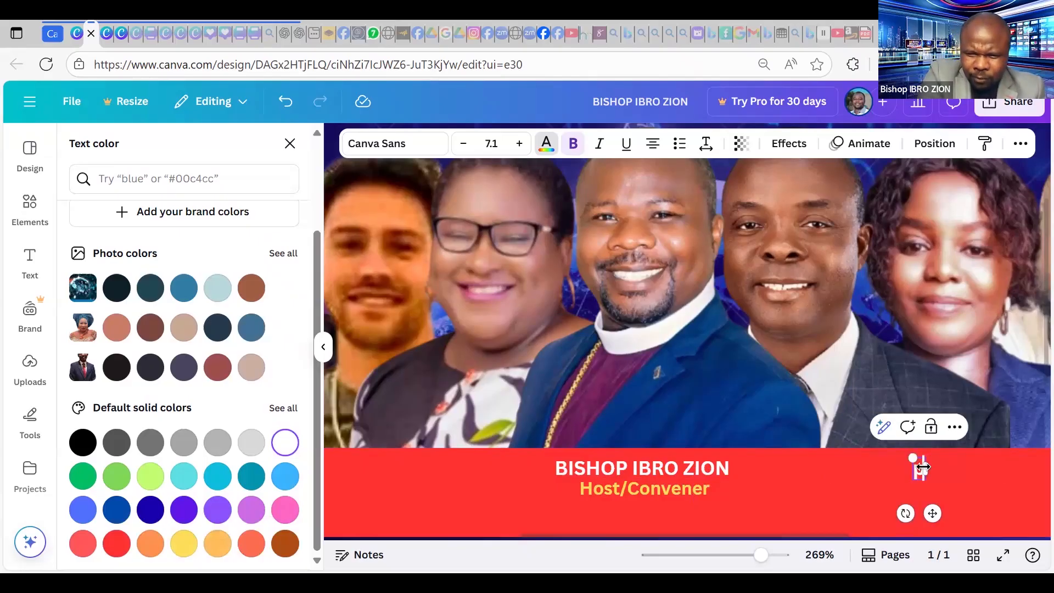
text(PROF)
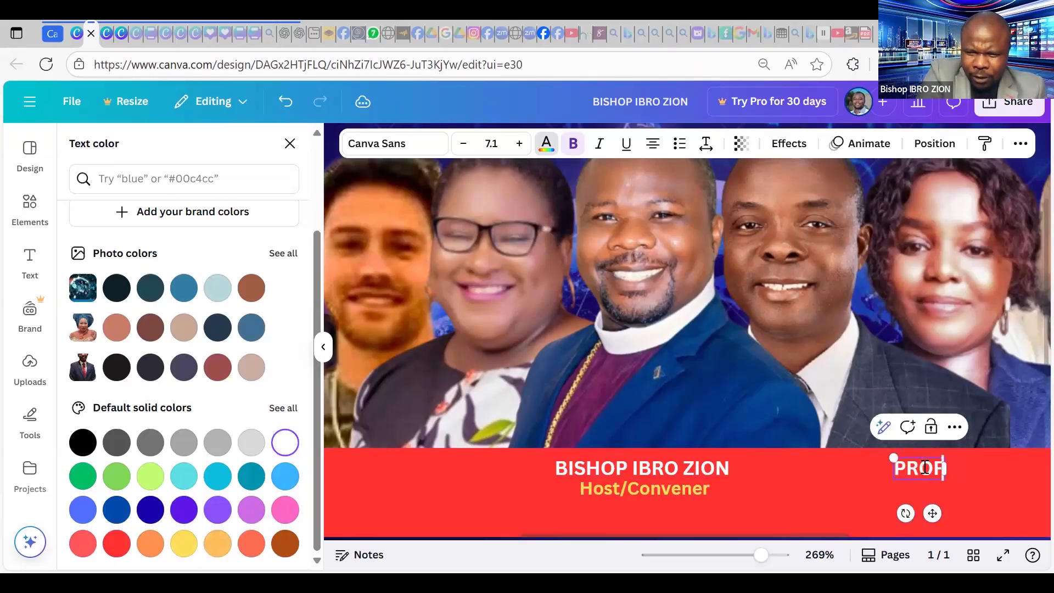
text(. A)
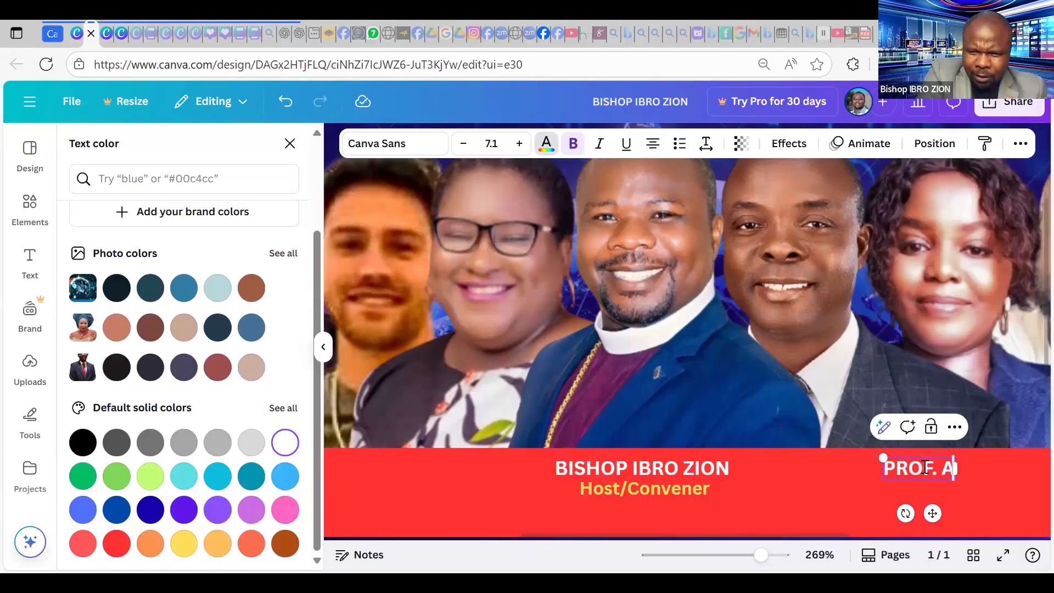
text( AKUME)
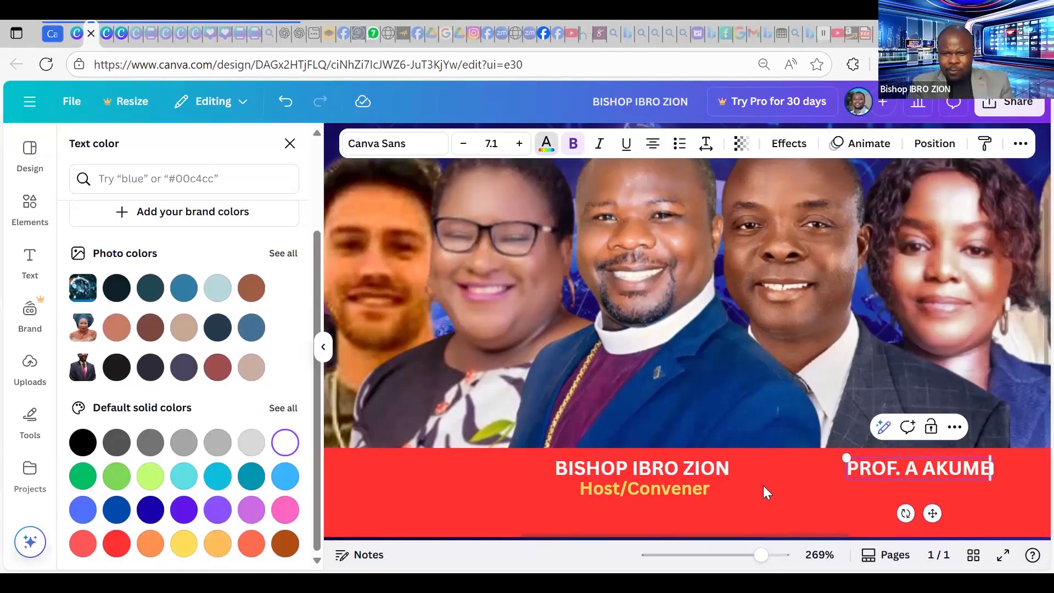
click(938, 469)
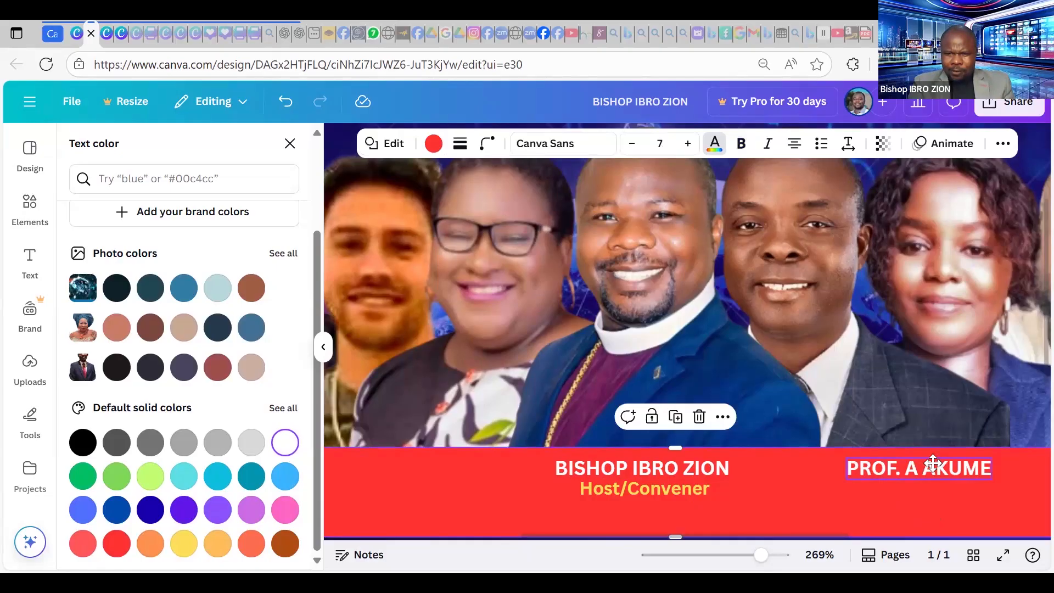
drag(936, 466, 932, 463)
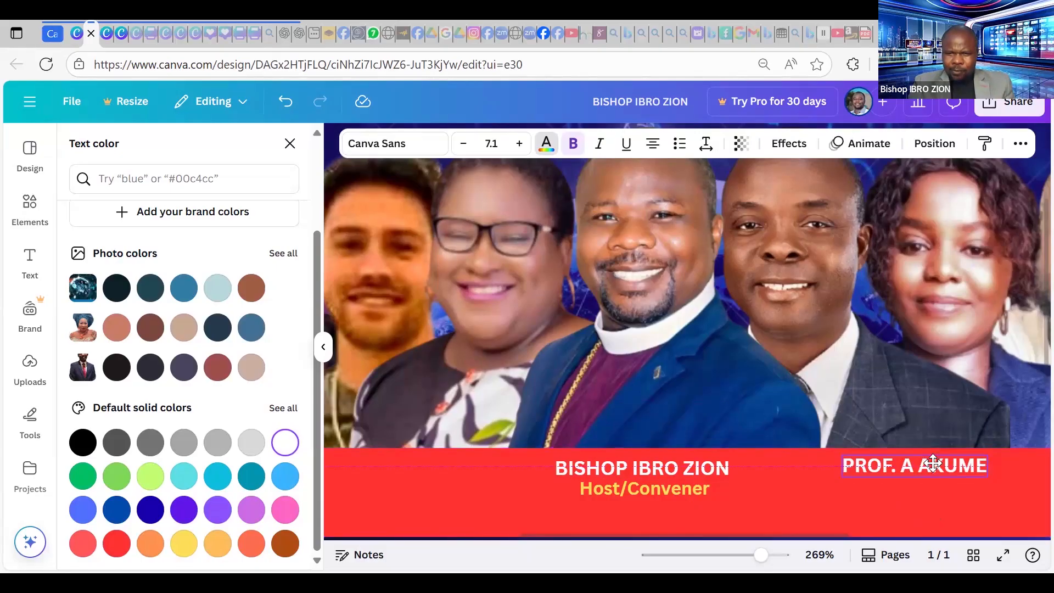
click(634, 491)
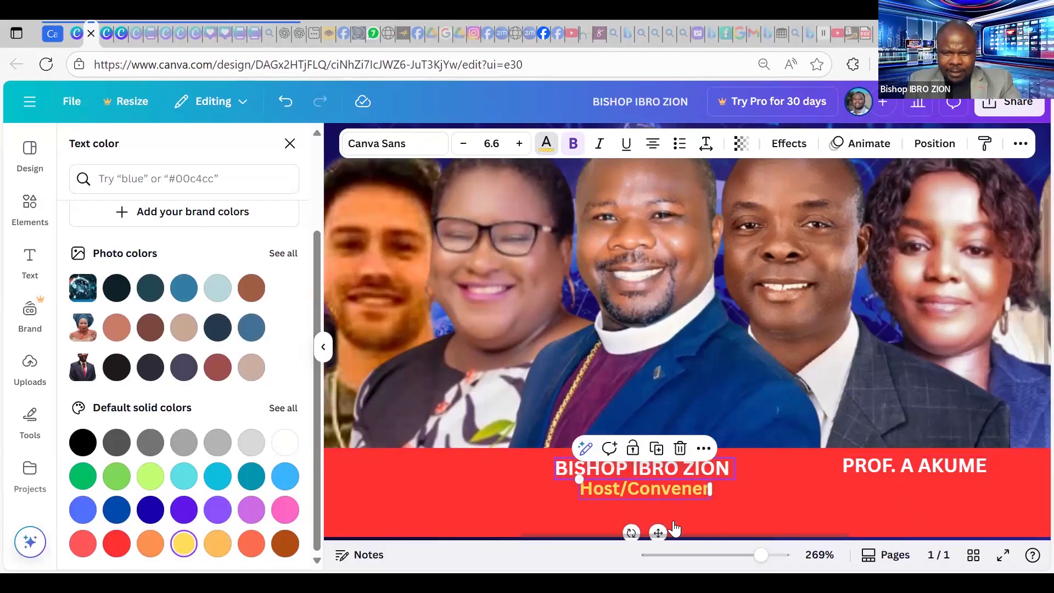
Place a copy of the Host/Convener caption under the second name, retyped as 'Legal Adviser'.
drag(672, 520, 911, 484)
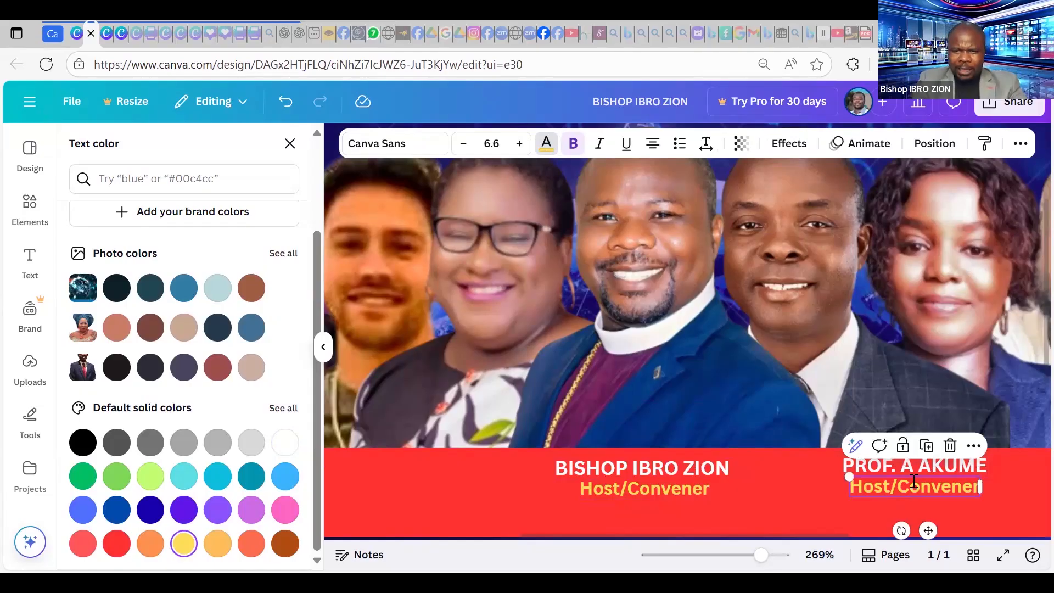
double_click(913, 481)
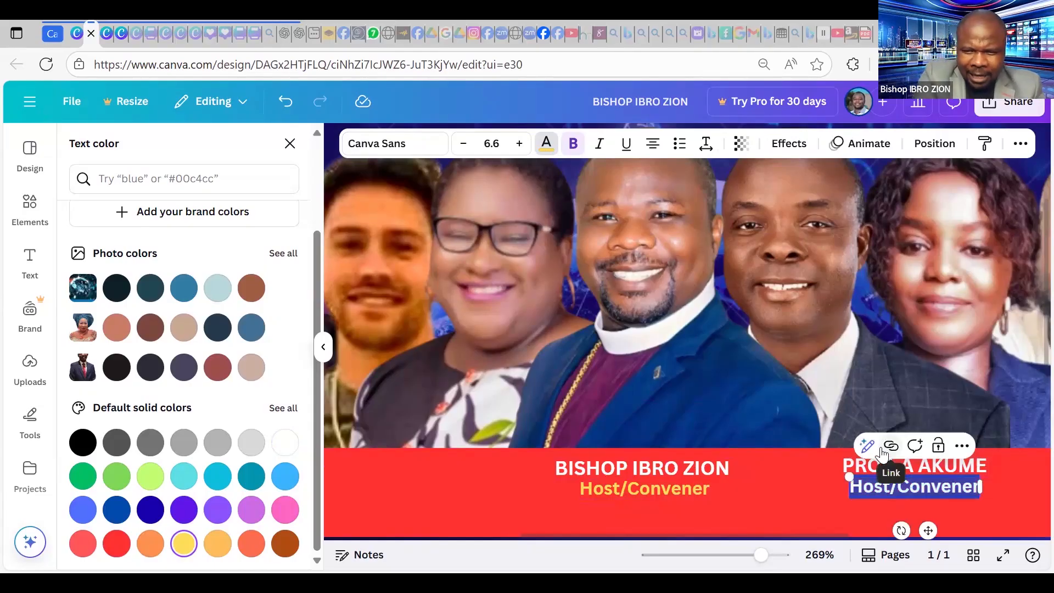
text(l3G)
key(BackSpace)
key(BackSpace)
text(e)
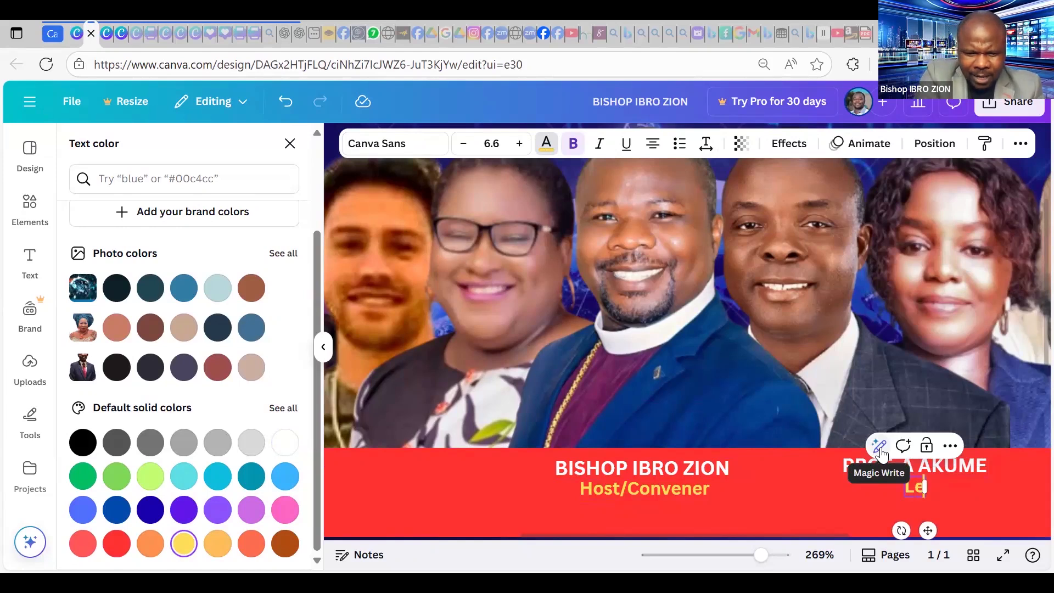
text(gal Adviser)
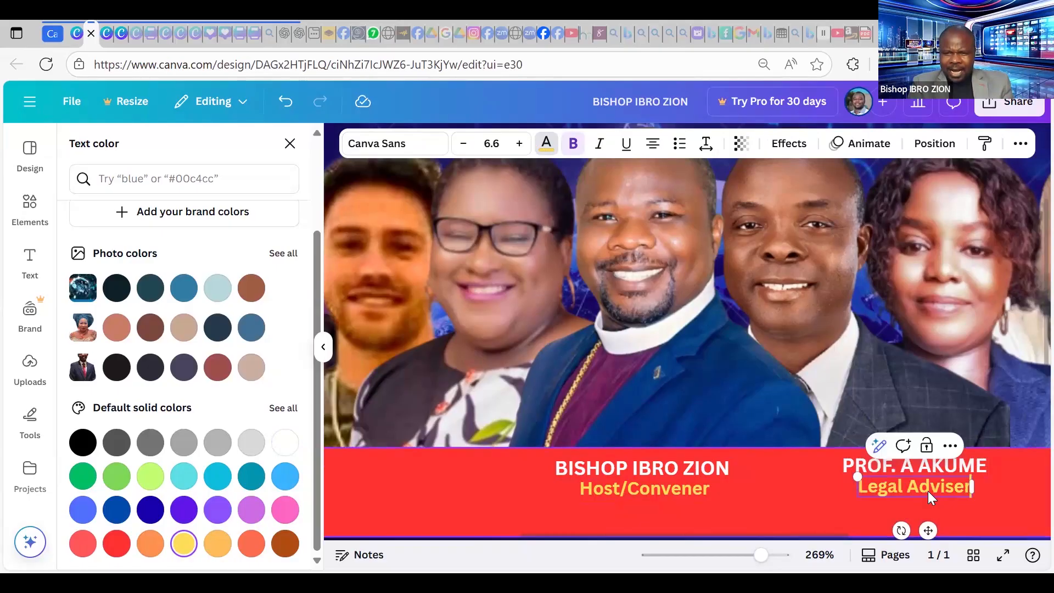
click(858, 517)
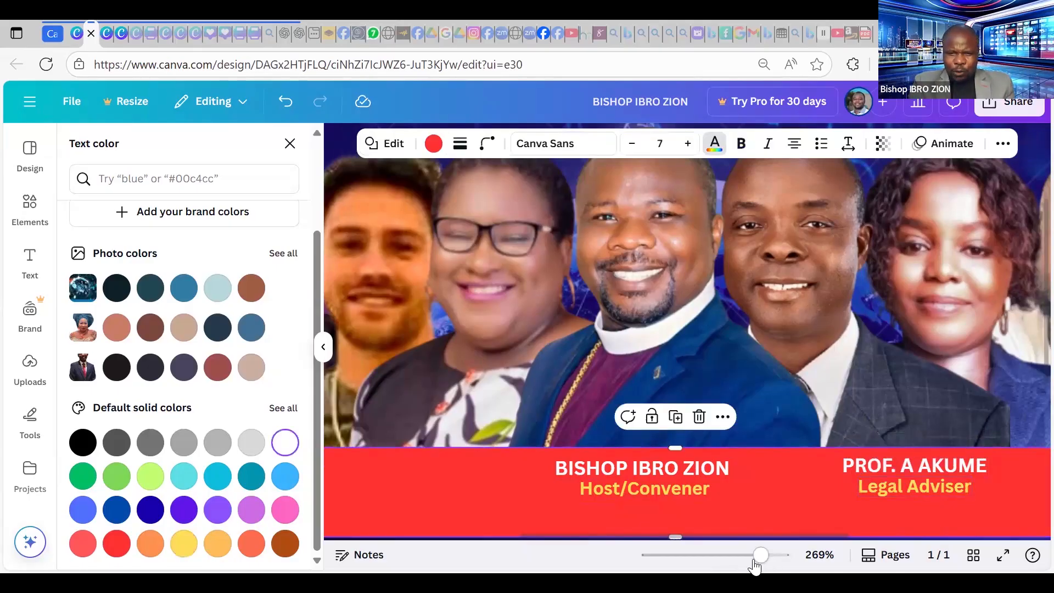
click(736, 563)
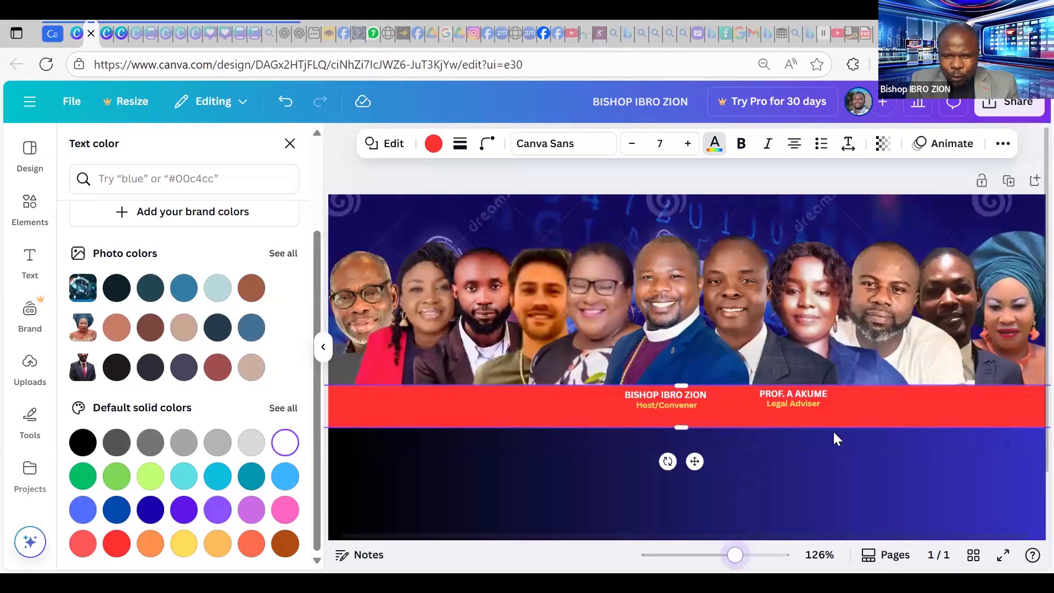
Duplicate the second name label, move it right in line, and type the third speaker's name.
click(802, 395)
mouse_move(796, 396)
mouse_down()
mouse_move(799, 407)
mouse_move(800, 389)
mouse_up()
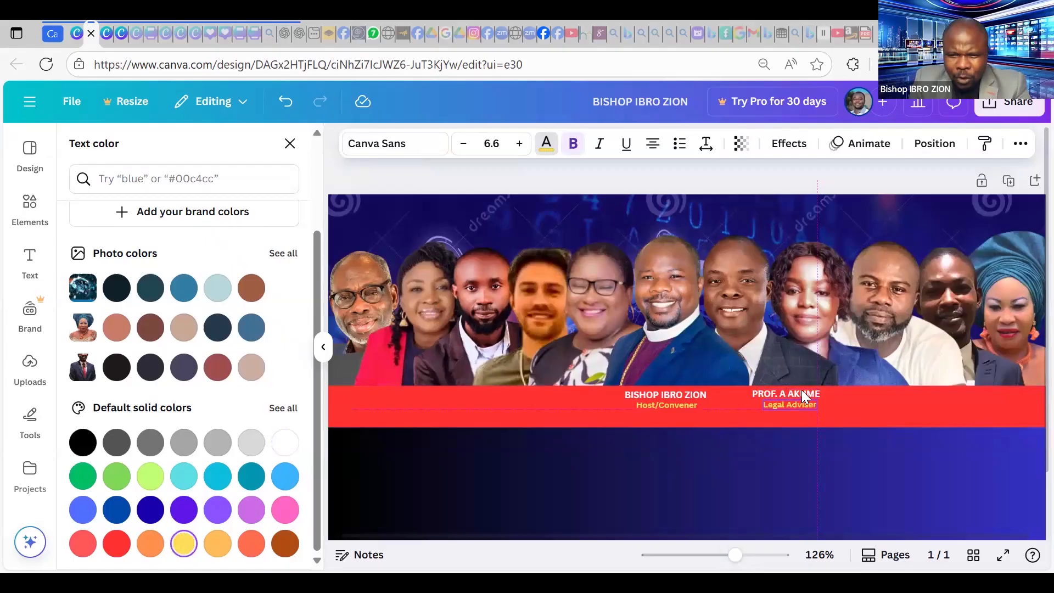
click(802, 391)
key(ctrl+d)
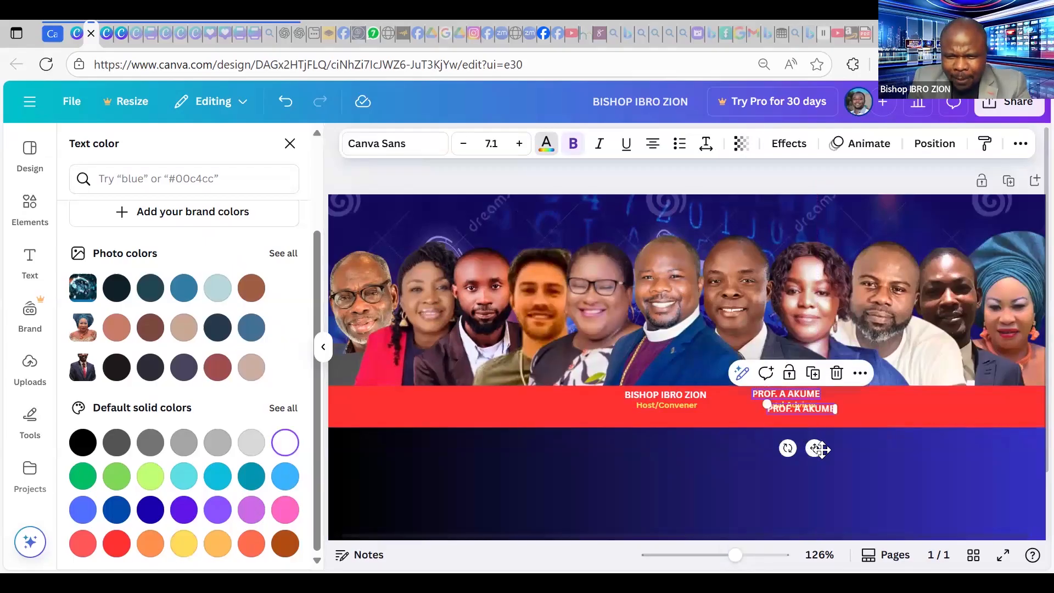
drag(820, 449, 886, 409)
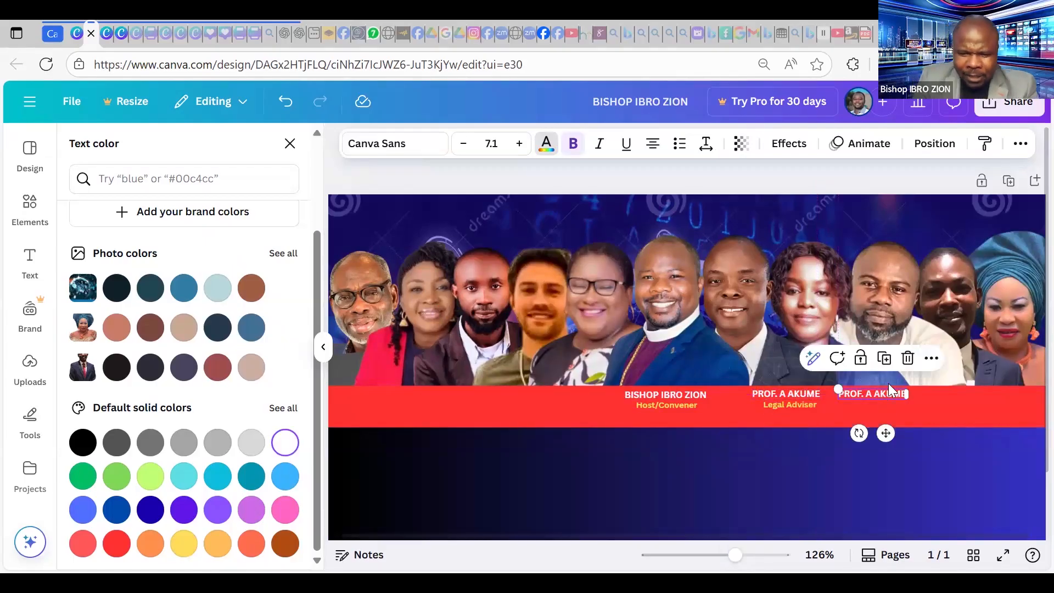
double_click(890, 390)
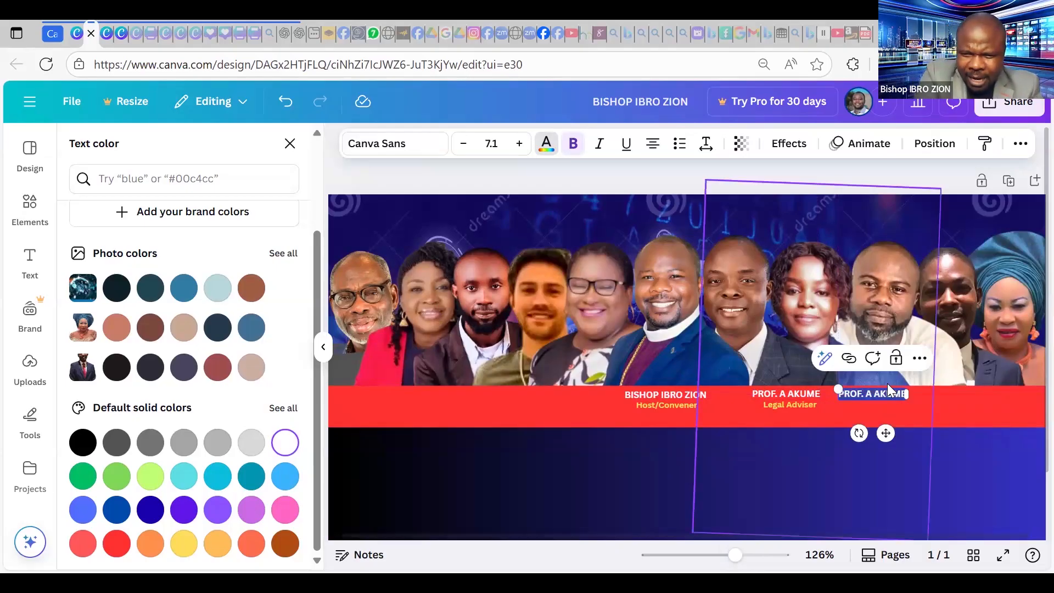
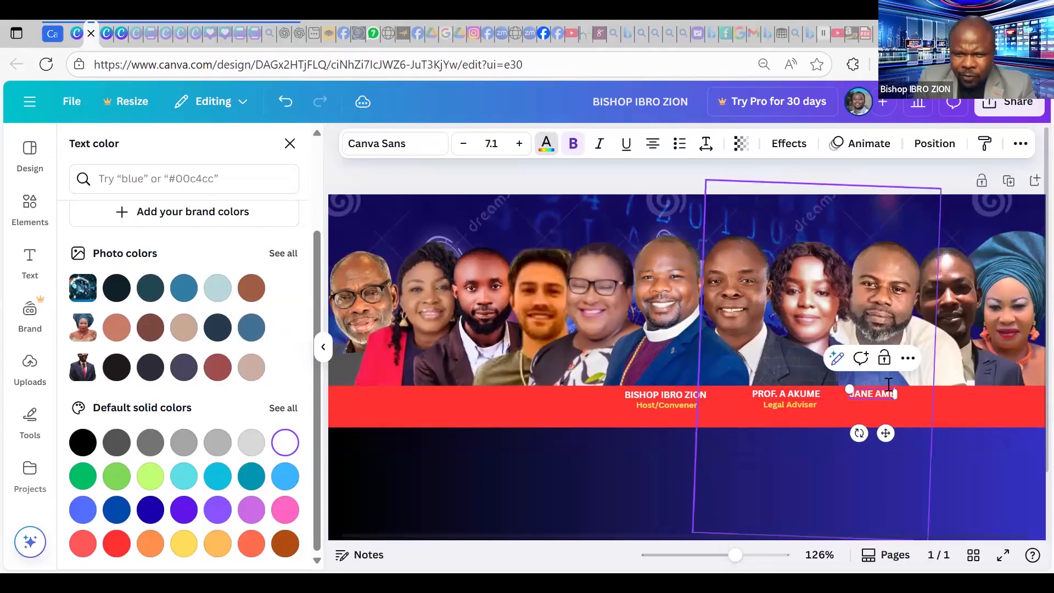
Duplicate the Legal Adviser caption and place the copy under the third speaker's name.
click(788, 404)
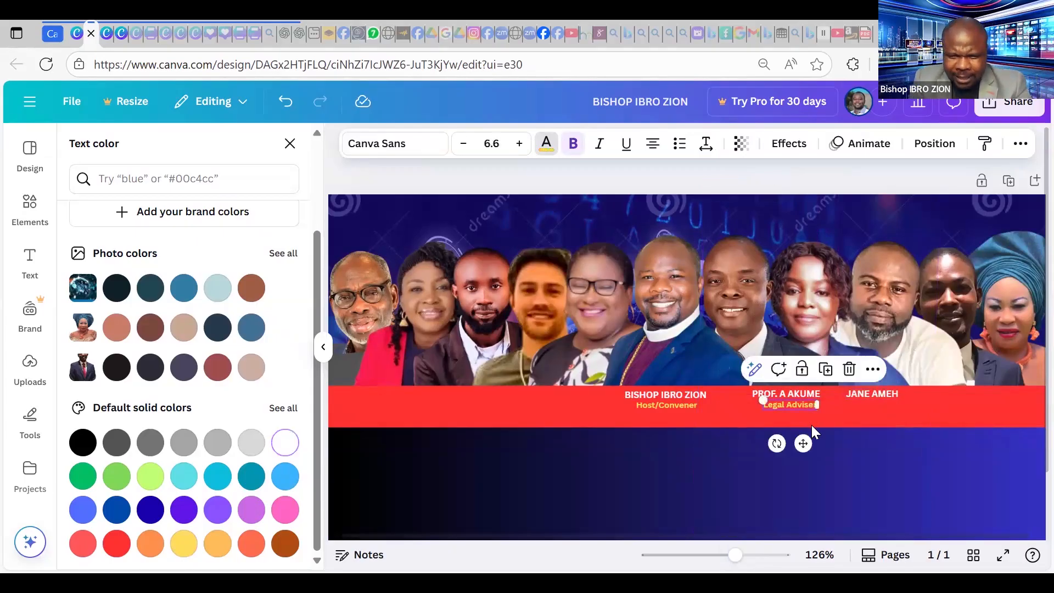
key(ctrl+d)
drag(891, 442, 888, 442)
drag(736, 558, 746, 556)
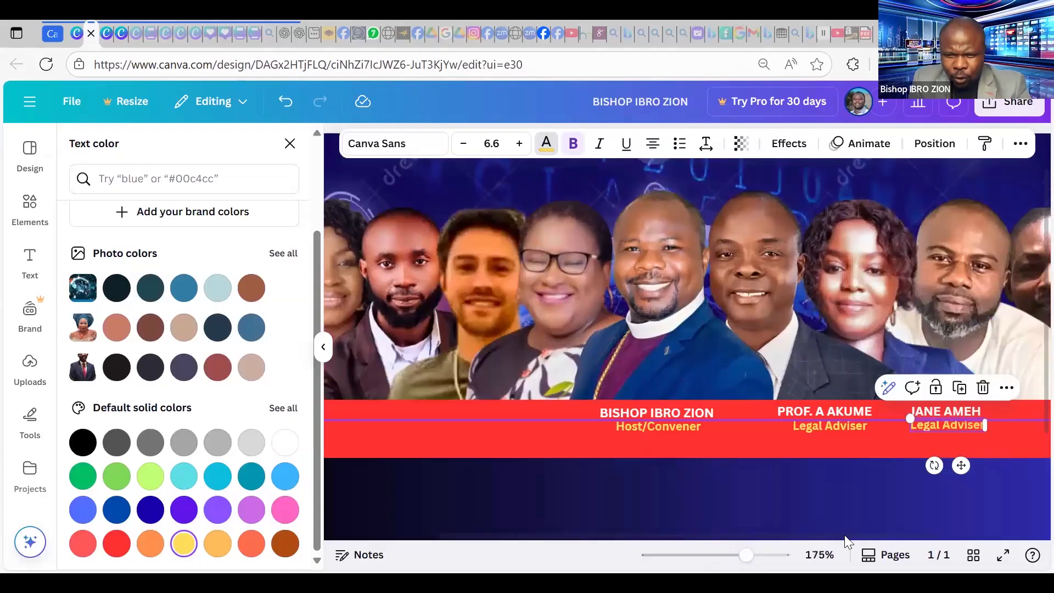
scroll(802, 423, right, 3)
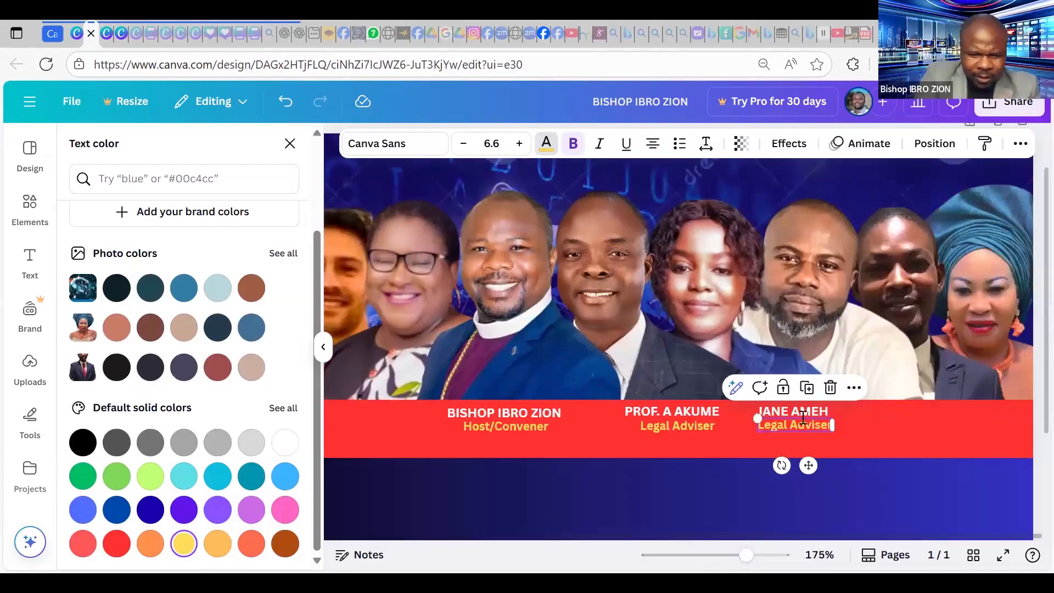
Retype the copied caption as 'CAC Agent' and centre it under the third name.
double_click(803, 417)
text(Ca)
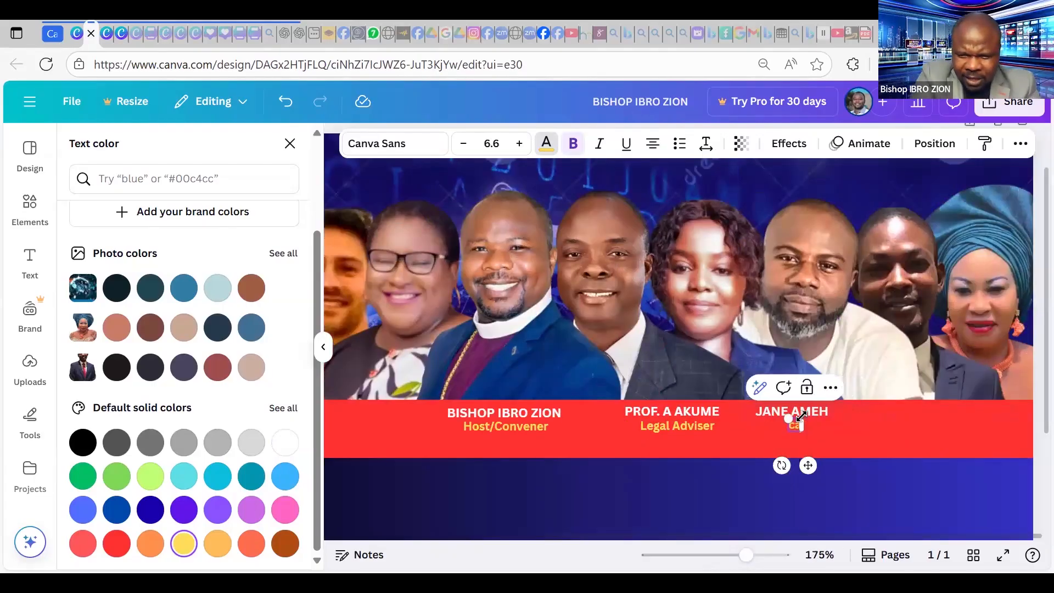
text(d)
key(BackSpace)
key(BackSpace)
text(AC)
text(-)
text(Agent)
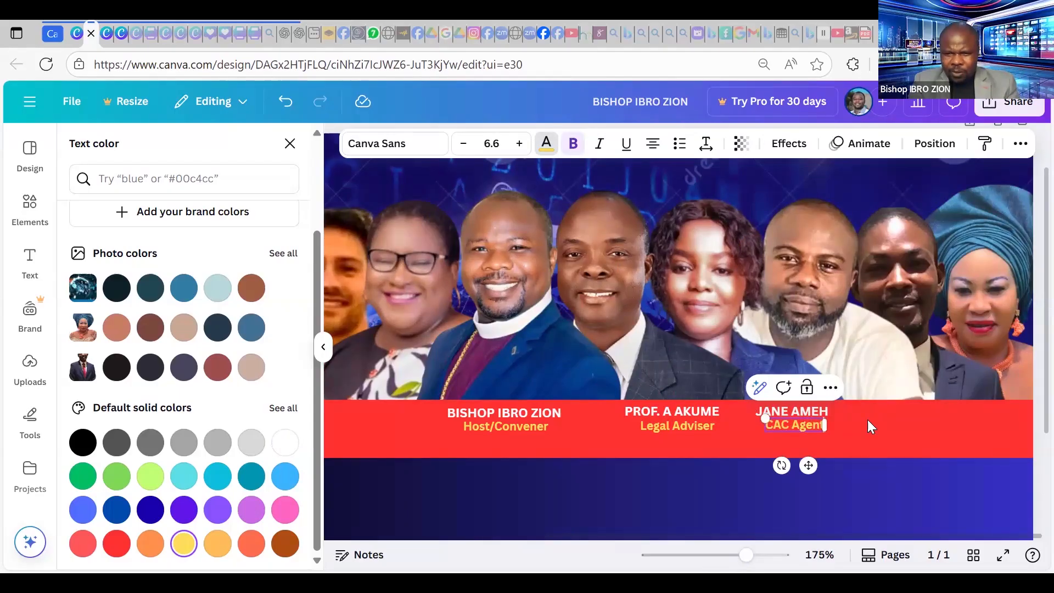
click(799, 427)
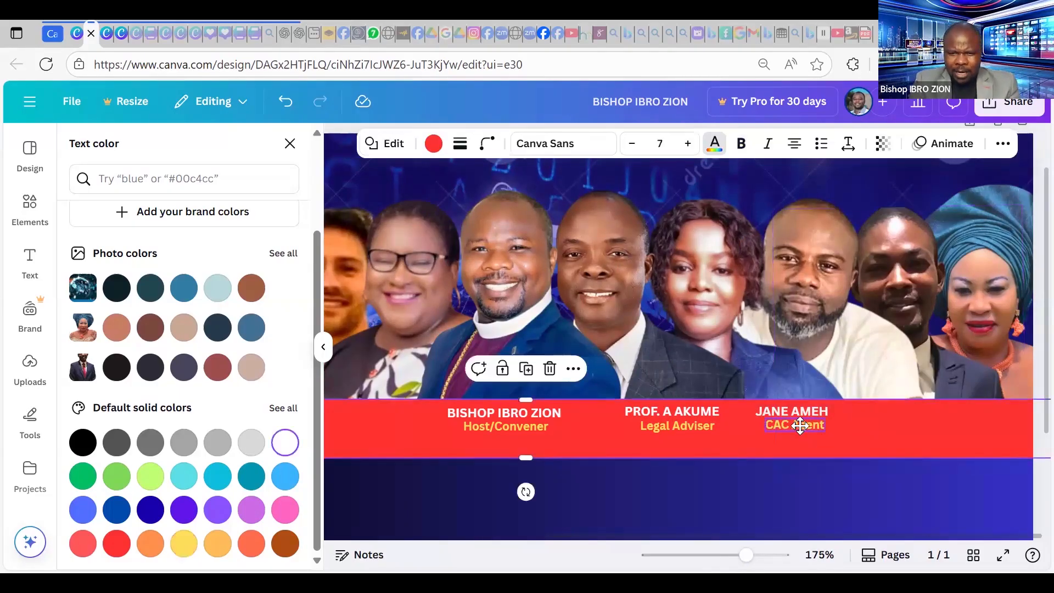
drag(802, 426, 800, 426)
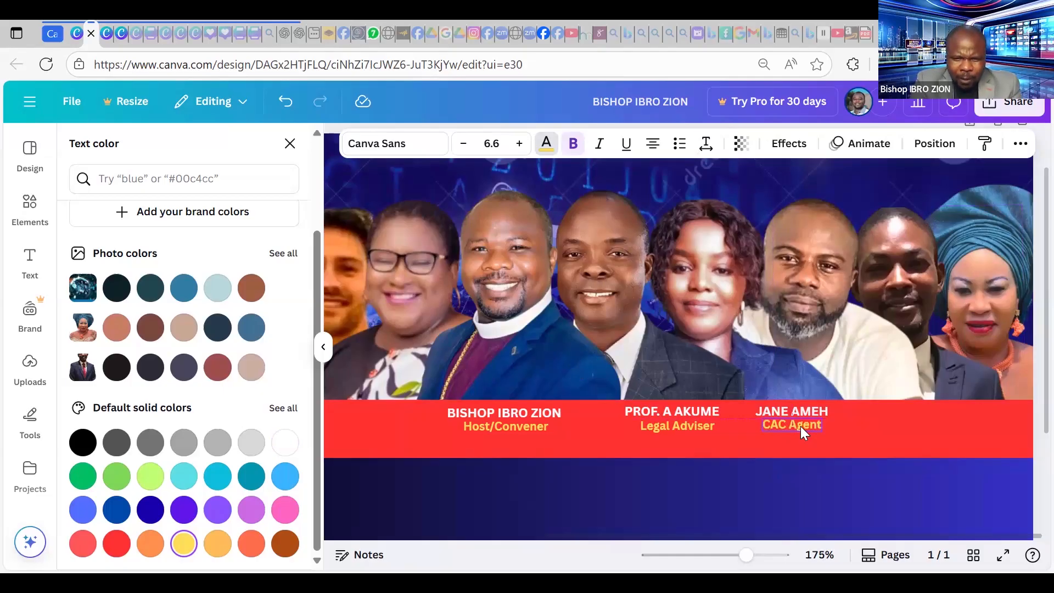
click(800, 426)
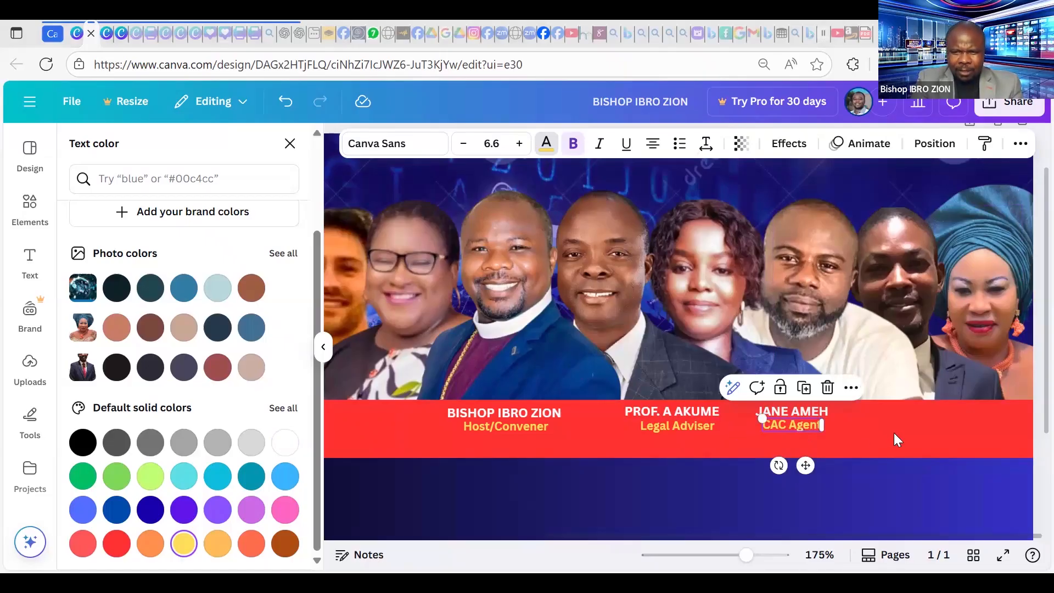
click(855, 463)
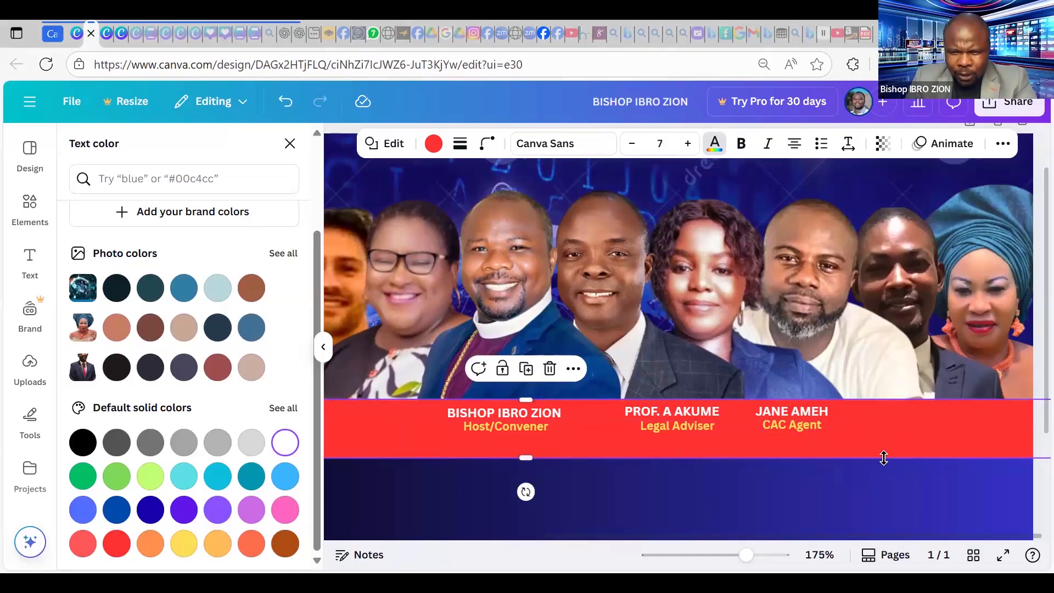
Duplicate the third name label to its right and type the fourth speaker's name.
click(808, 408)
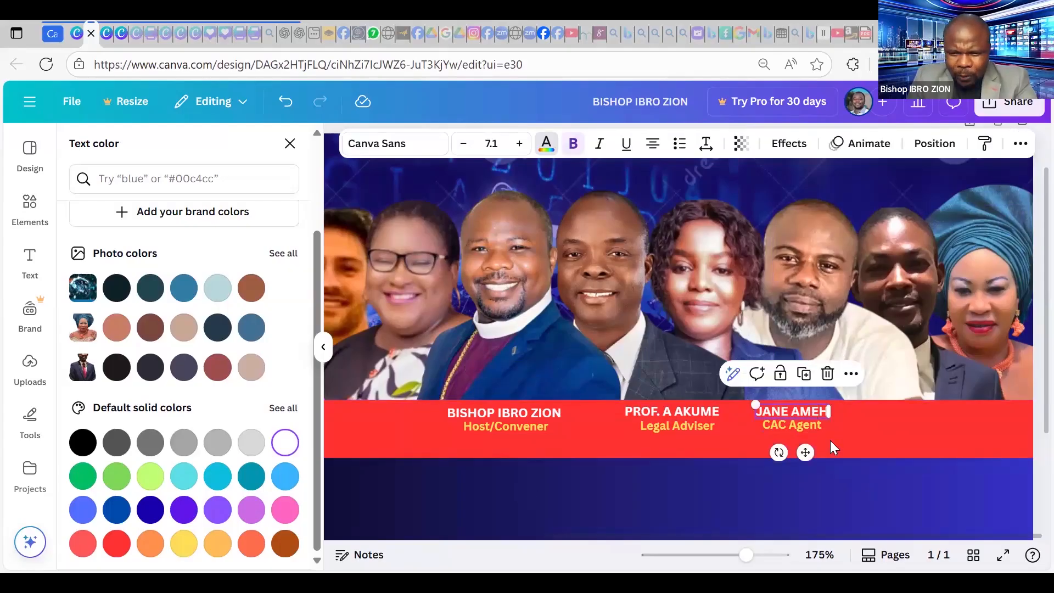
key(ctrl+d)
drag(826, 473, 896, 414)
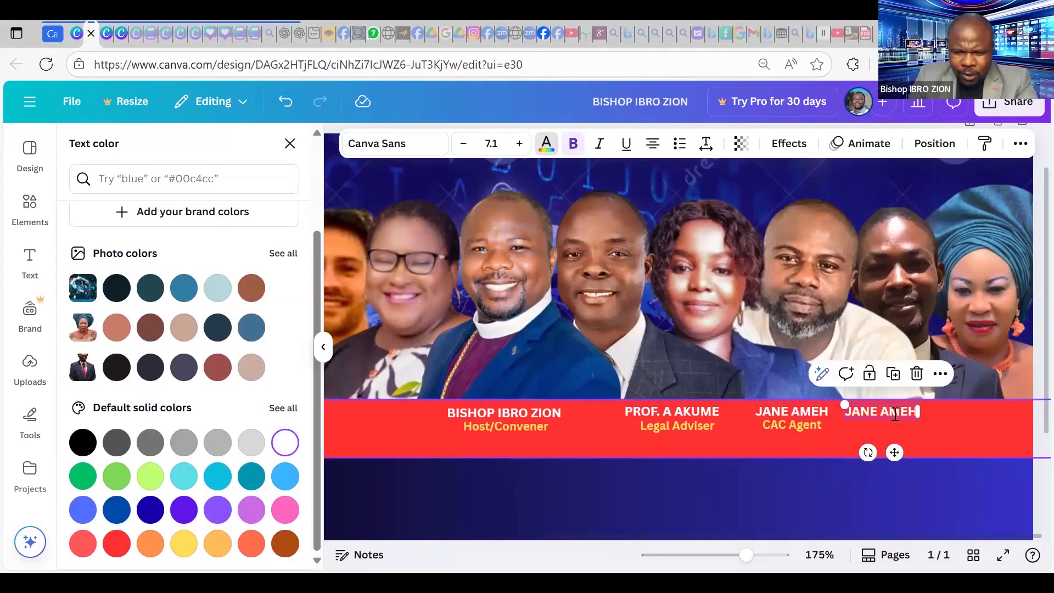
text(Er)
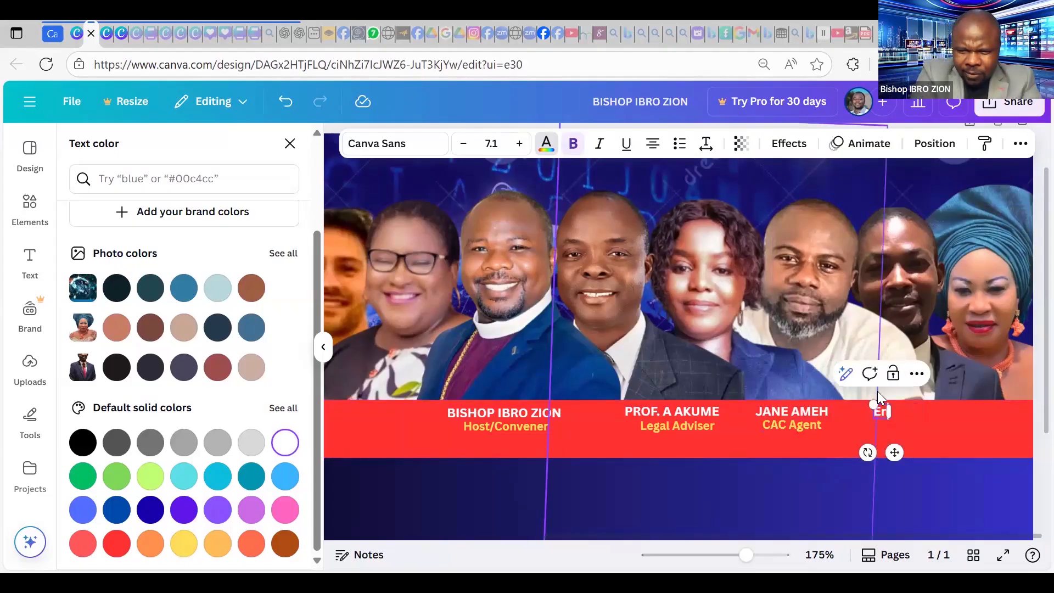
text(gr ADDO E)
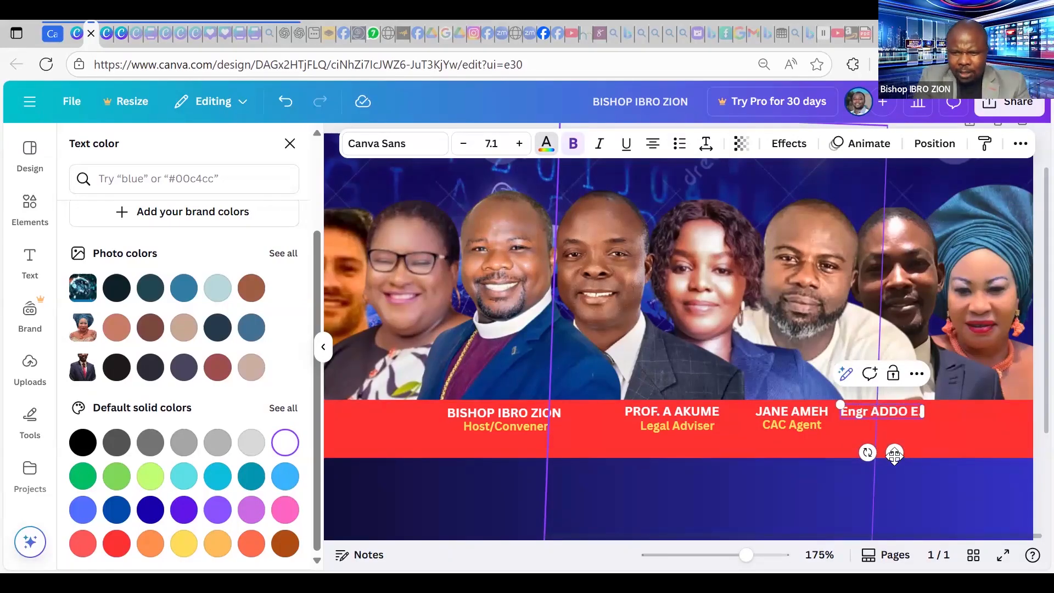
text(..)
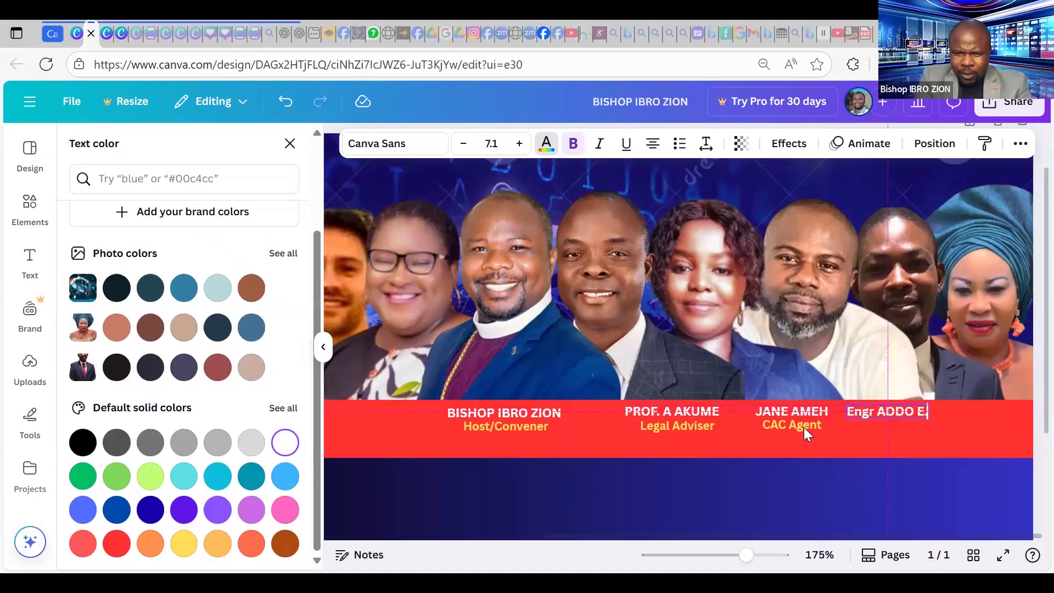
Duplicate the CAC Agent caption under the fourth name and retype it as 'Software Engr'.
click(805, 428)
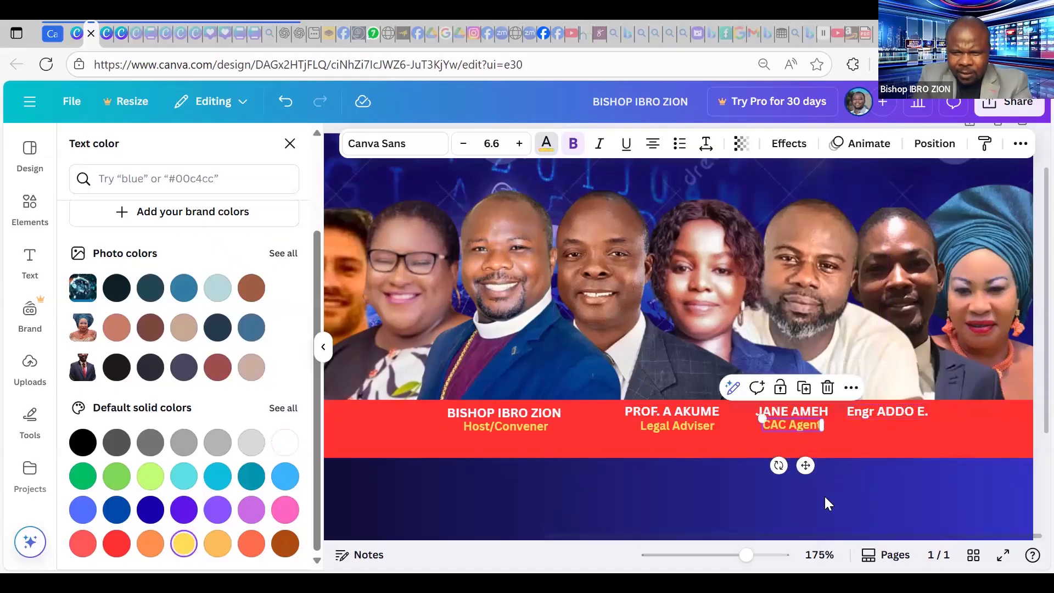
key(ctrl+d)
drag(826, 486, 894, 471)
double_click(879, 426)
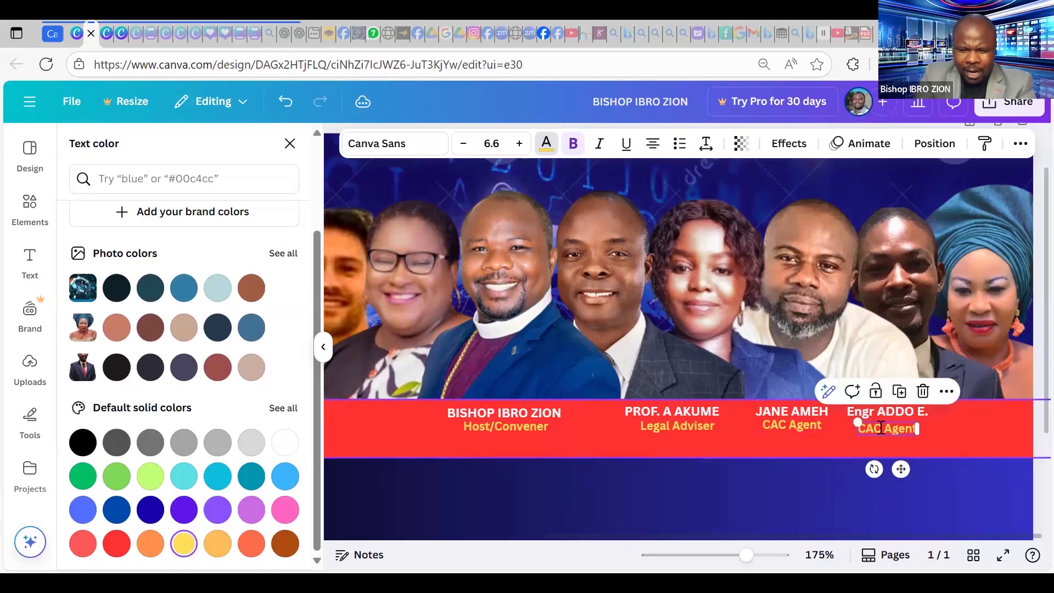
text(SOF)
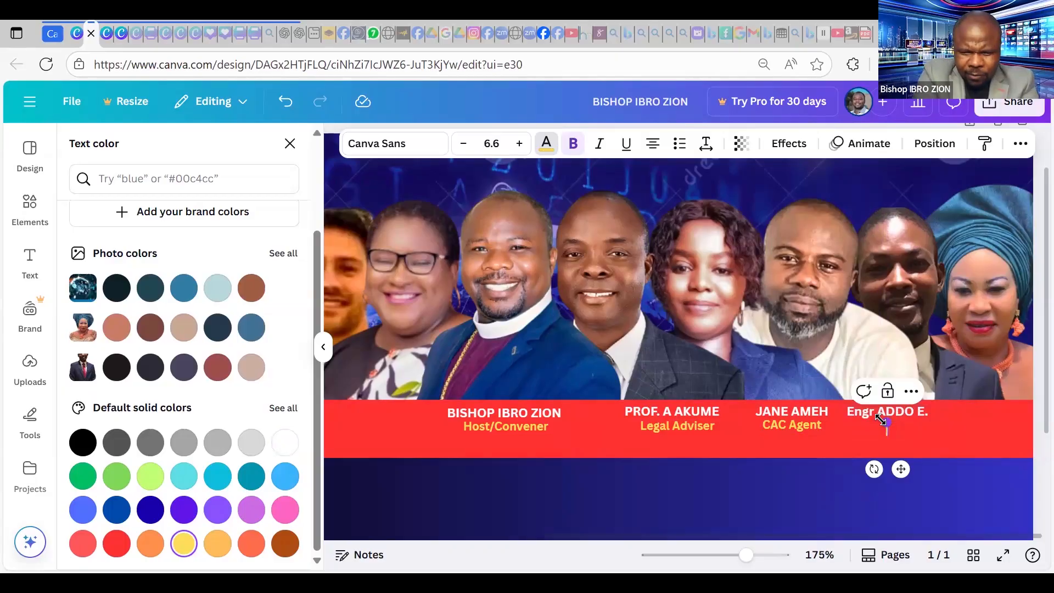
text(Software Engr)
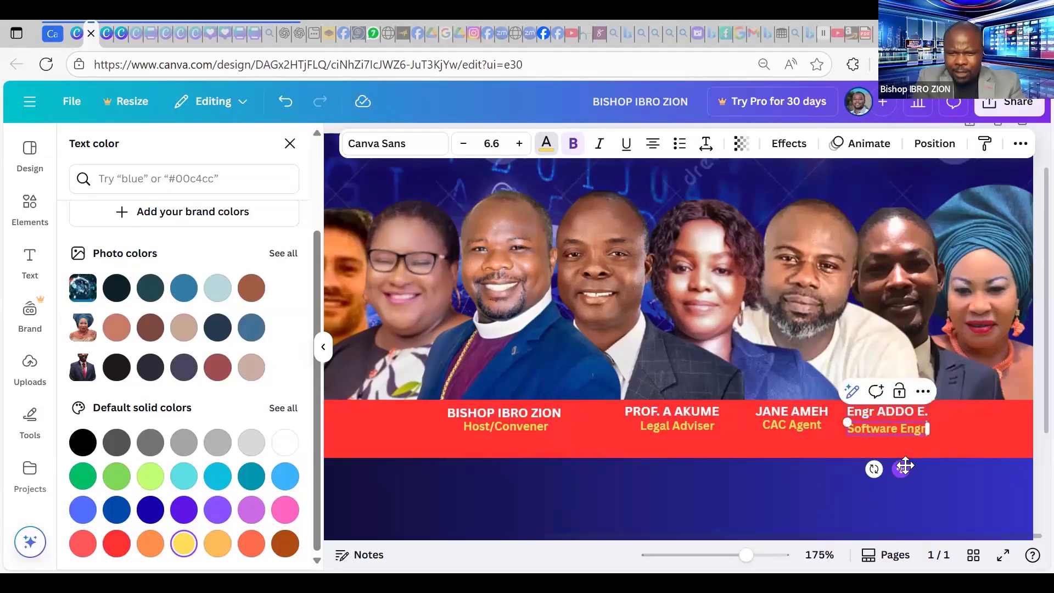
text(.)
key(BackSpace)
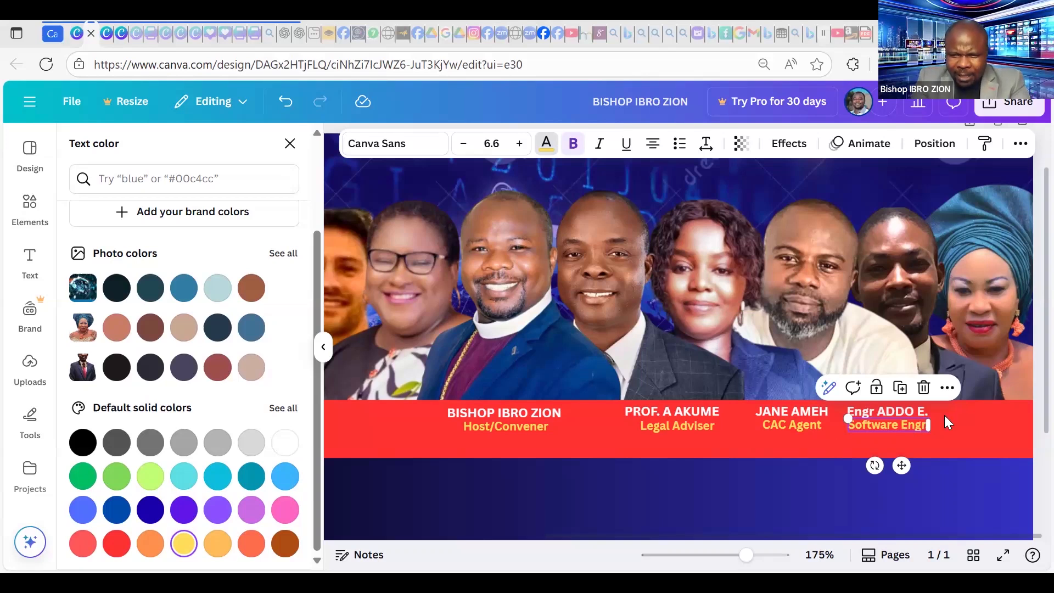
Shift the Legal Adviser's, CAC Agent's and Software Engr.'s name labels left onto the guides.
click(968, 426)
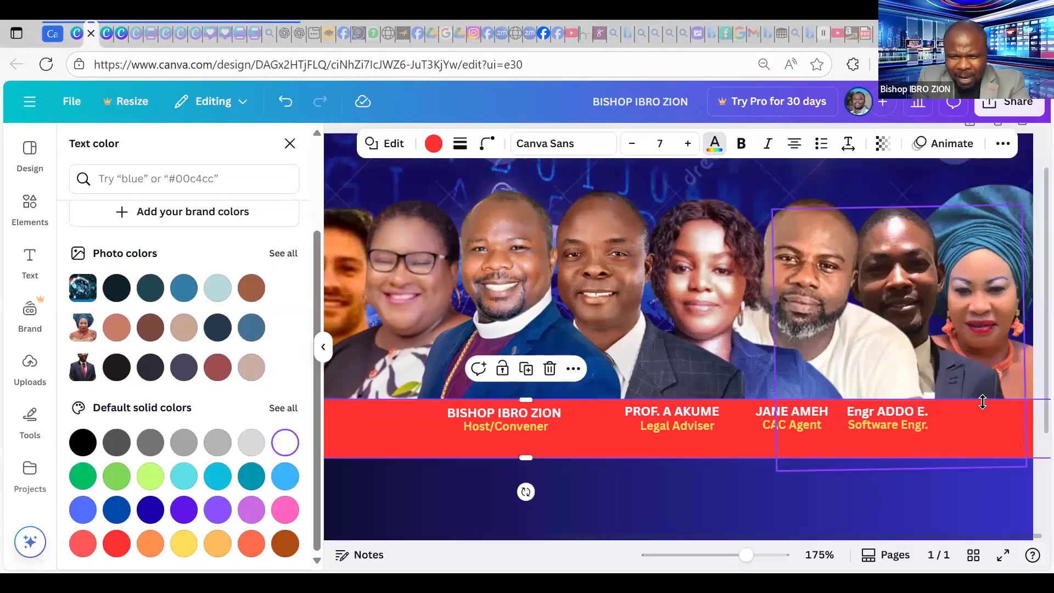
click(688, 410)
drag(675, 411, 657, 410)
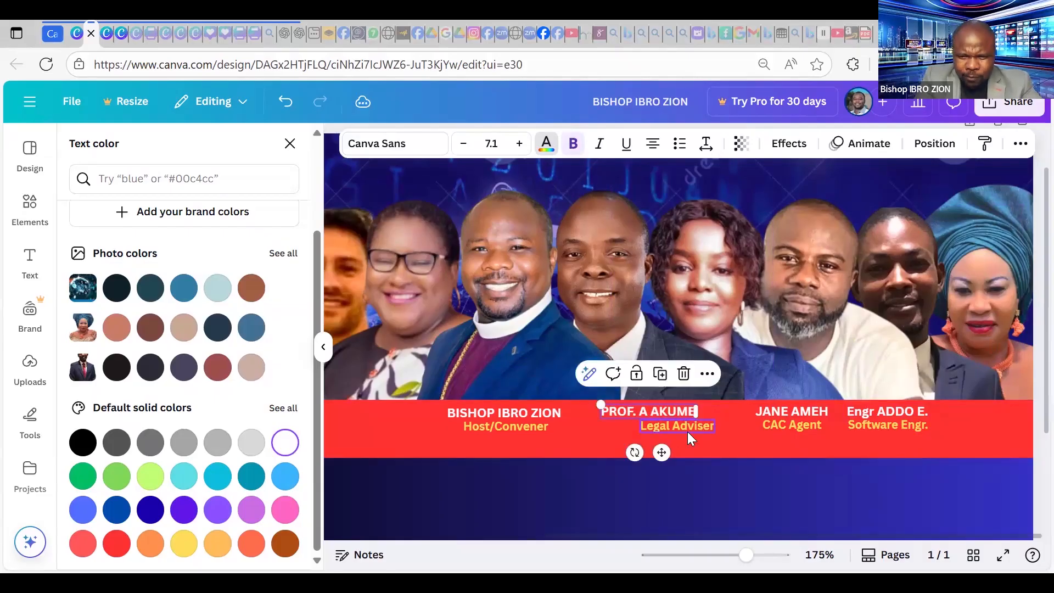
click(687, 431)
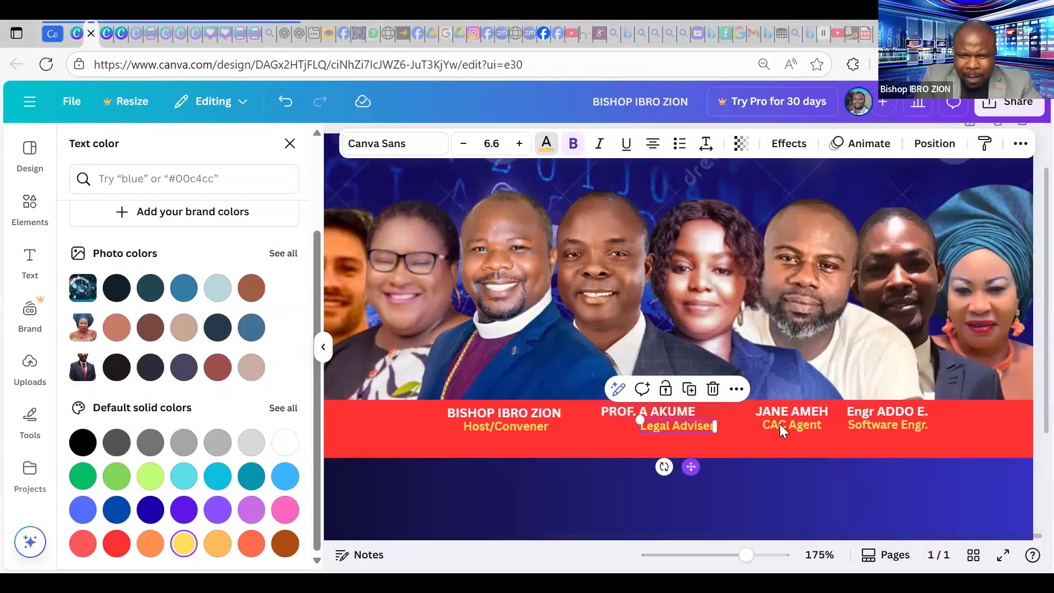
click(801, 408)
drag(767, 408, 742, 423)
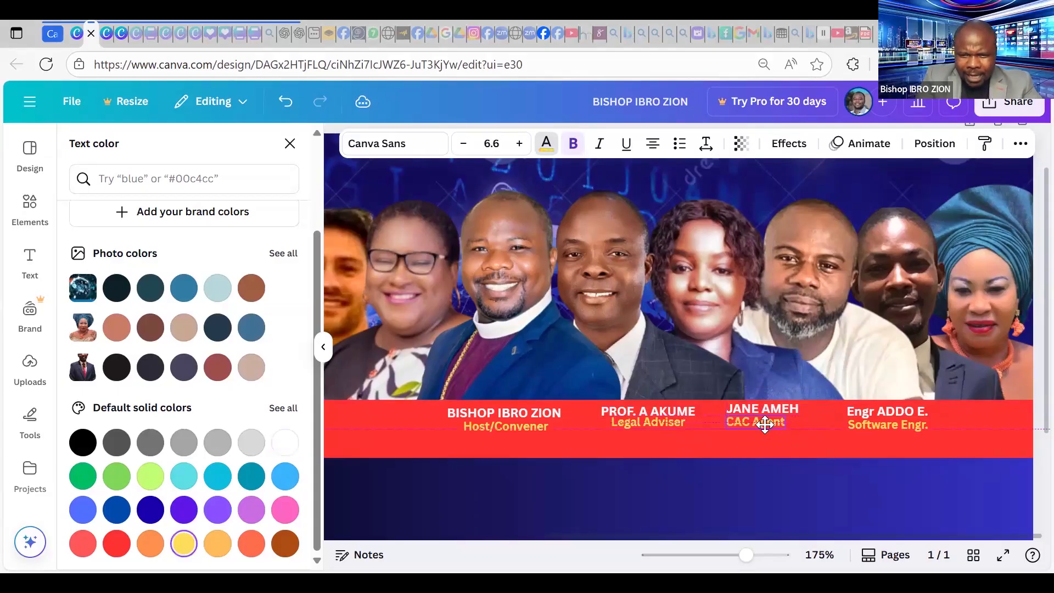
click(890, 413)
mouse_move(885, 411)
mouse_down()
mouse_move(860, 410)
mouse_move(857, 423)
mouse_move(872, 405)
mouse_up()
Duplicate the fourth name label as a fifth label at the strip's right end.
click(872, 406)
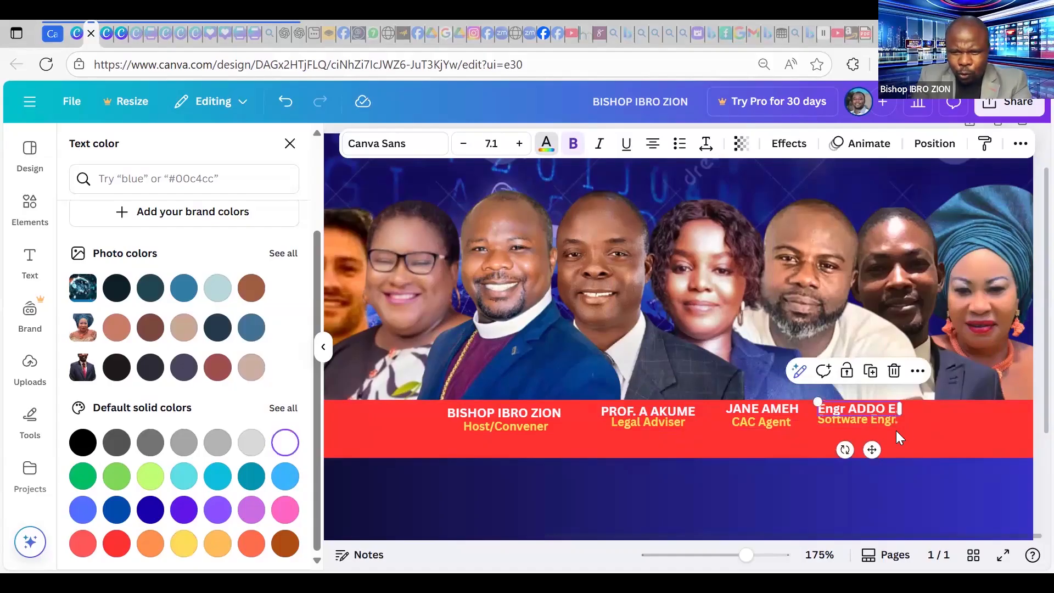
key(ctrl+d)
drag(969, 408, 965, 410)
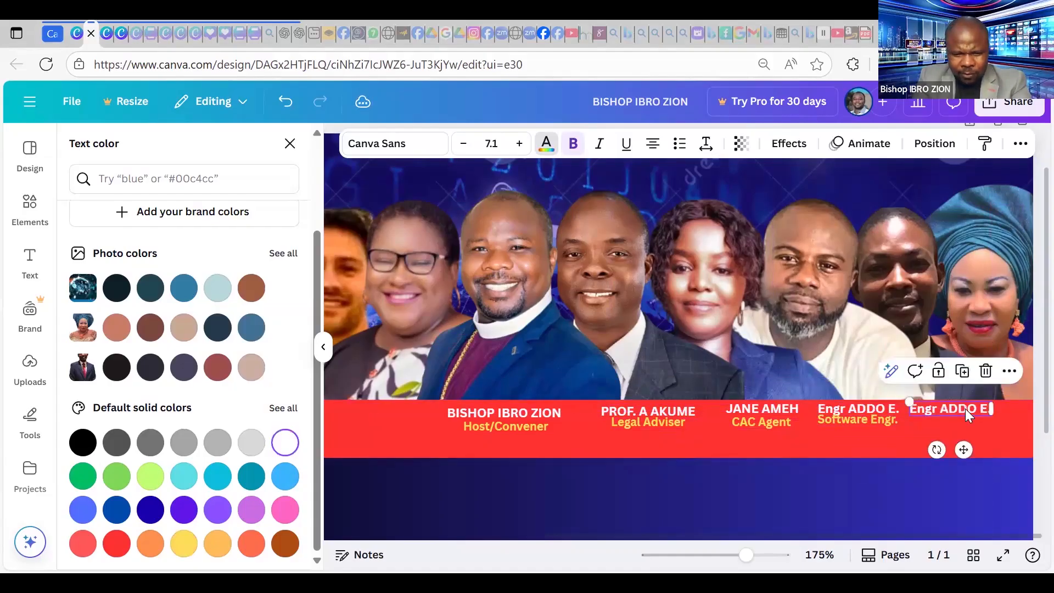
click(542, 409)
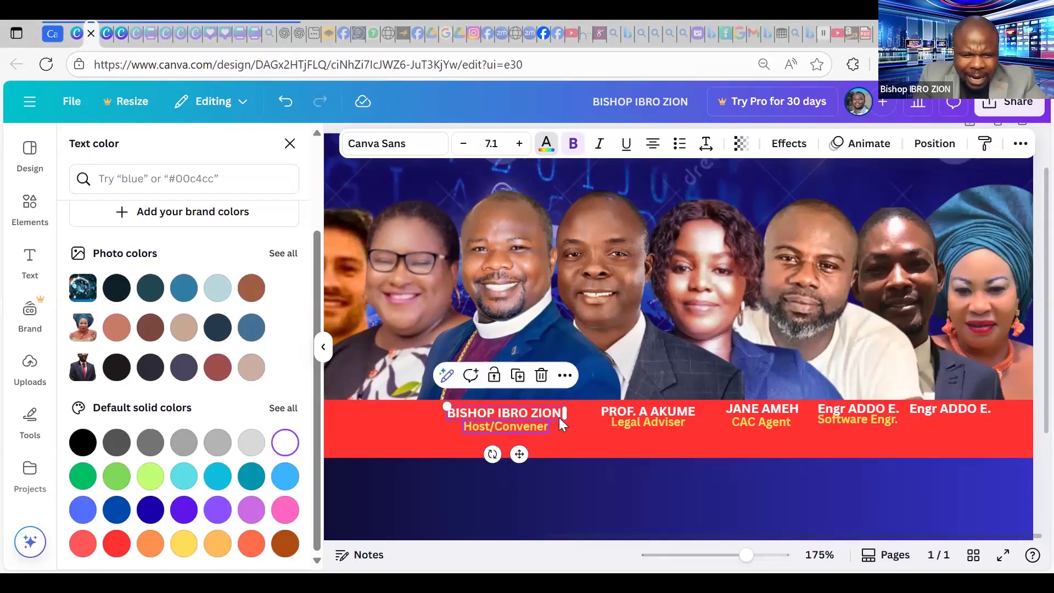
Multi-select the five speaker names, set their font size to 6.1, and move the row left.
shift+click(649, 411)
shift+click(790, 408)
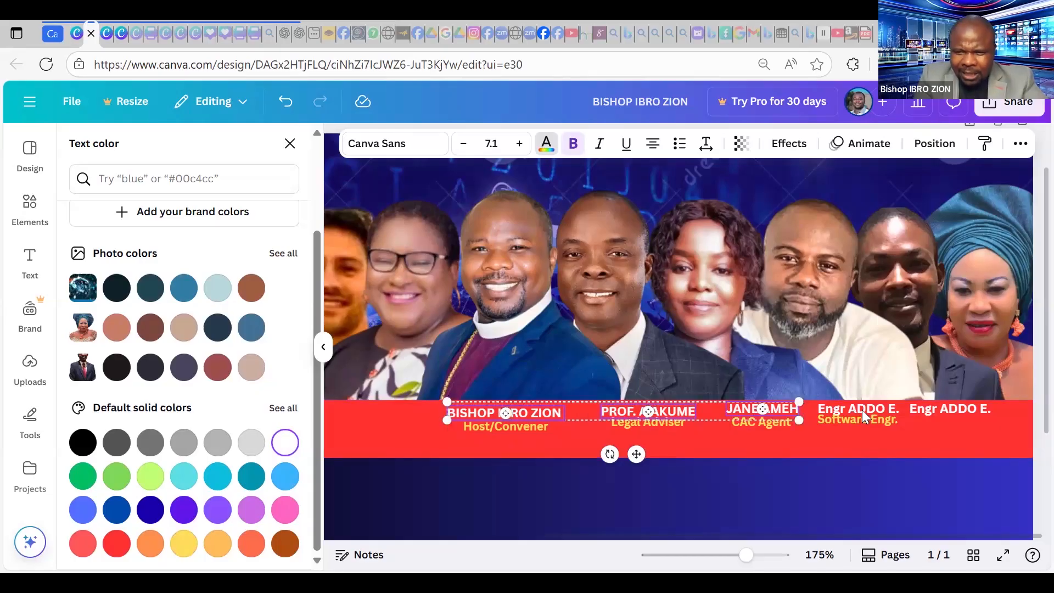
shift+click(862, 409)
shift+click(988, 411)
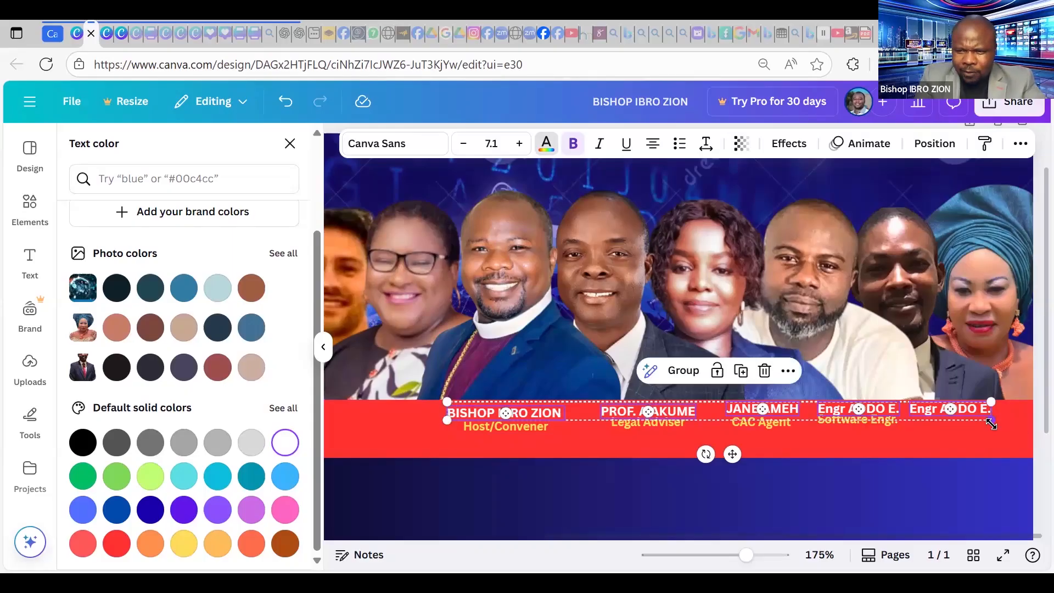
click(463, 143)
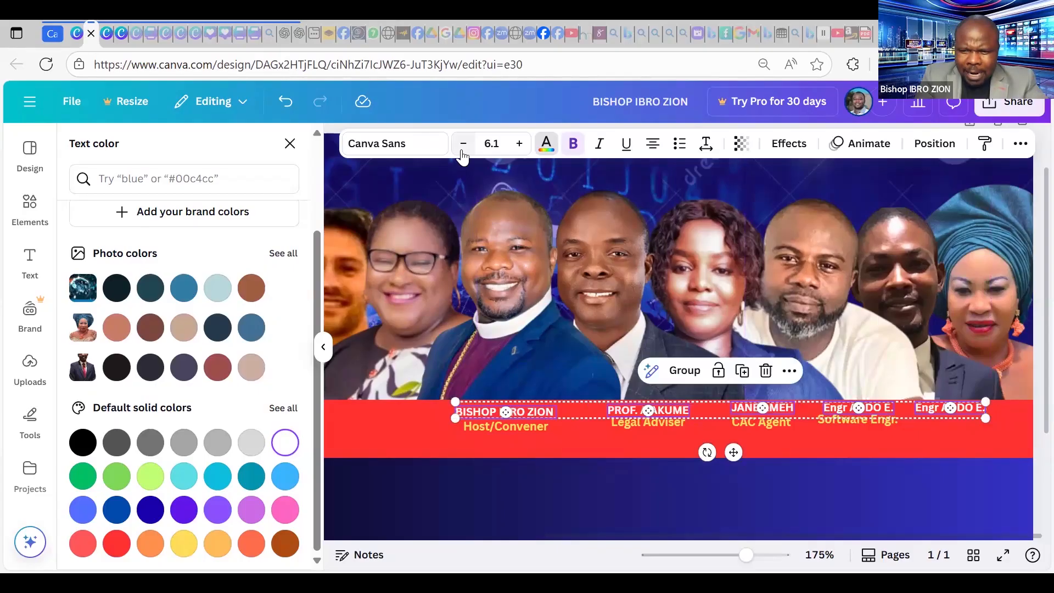
click(463, 144)
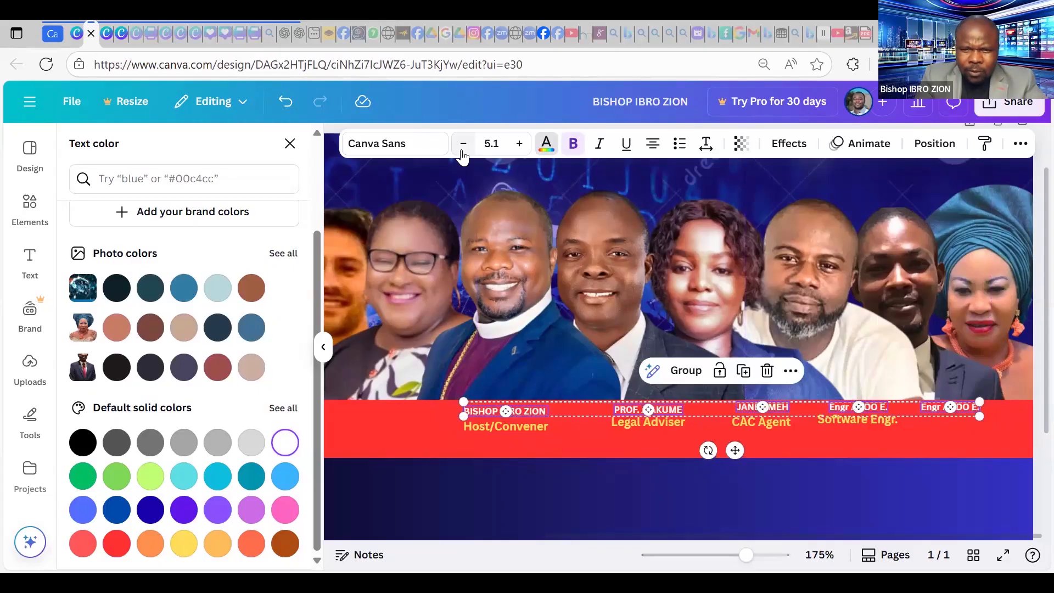
click(519, 150)
drag(723, 453, 732, 451)
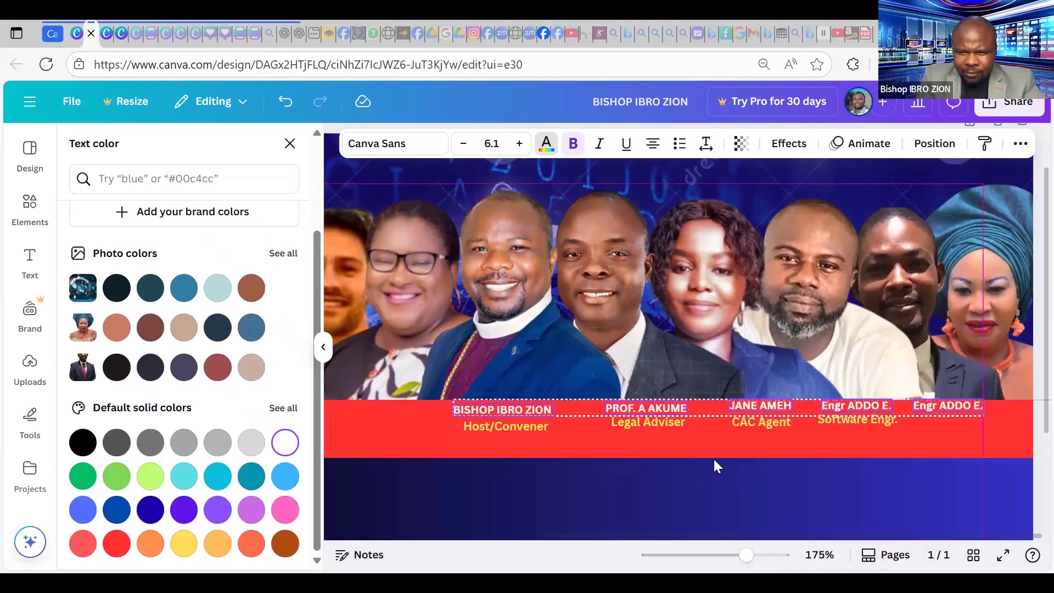
Duplicate the right-most name label and move the copy toward the banner's right edge.
click(671, 447)
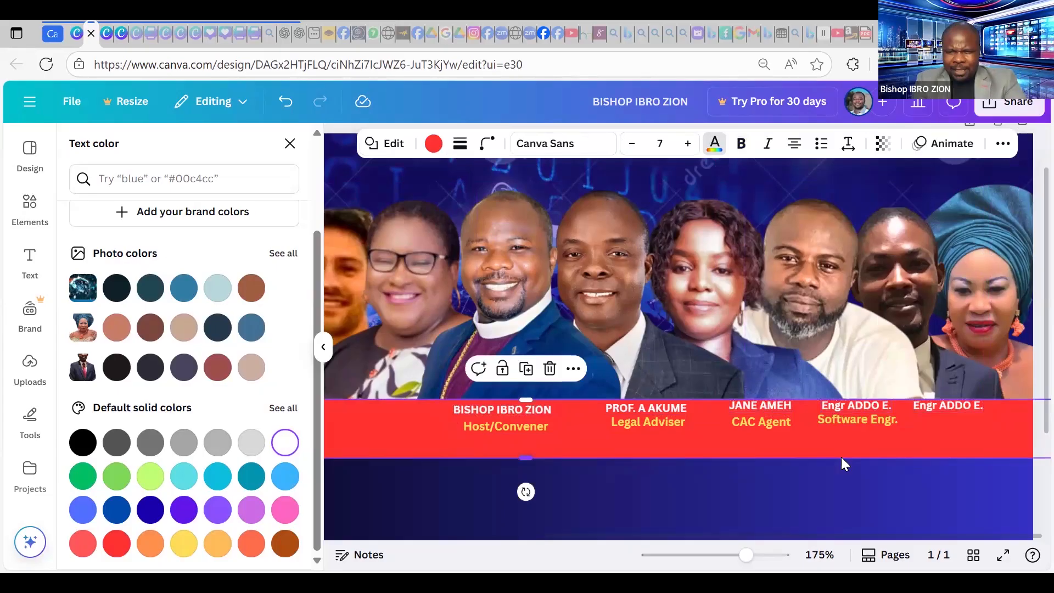
click(953, 408)
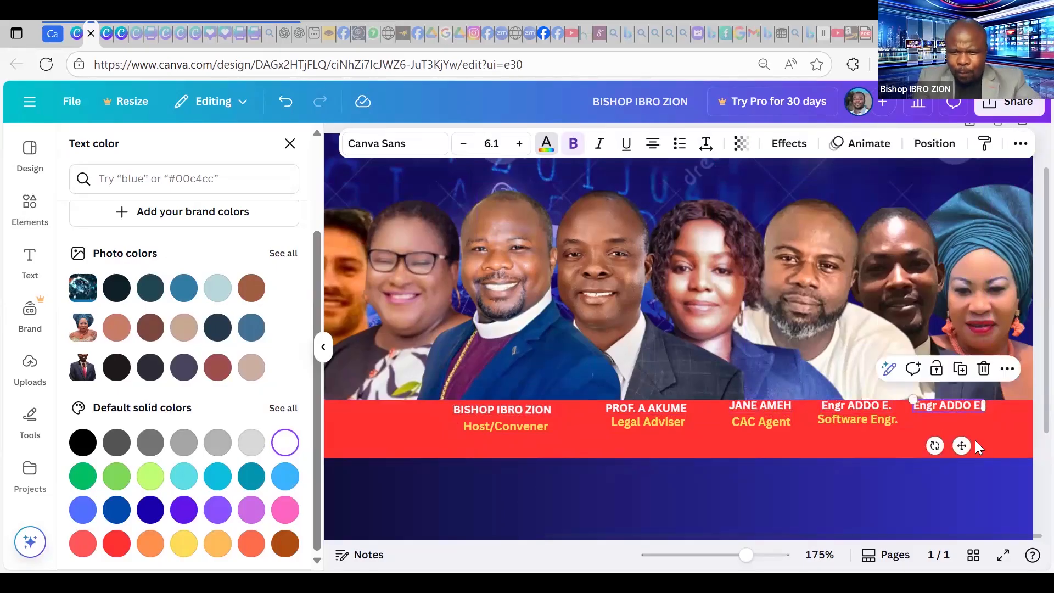
key(ctrl+d)
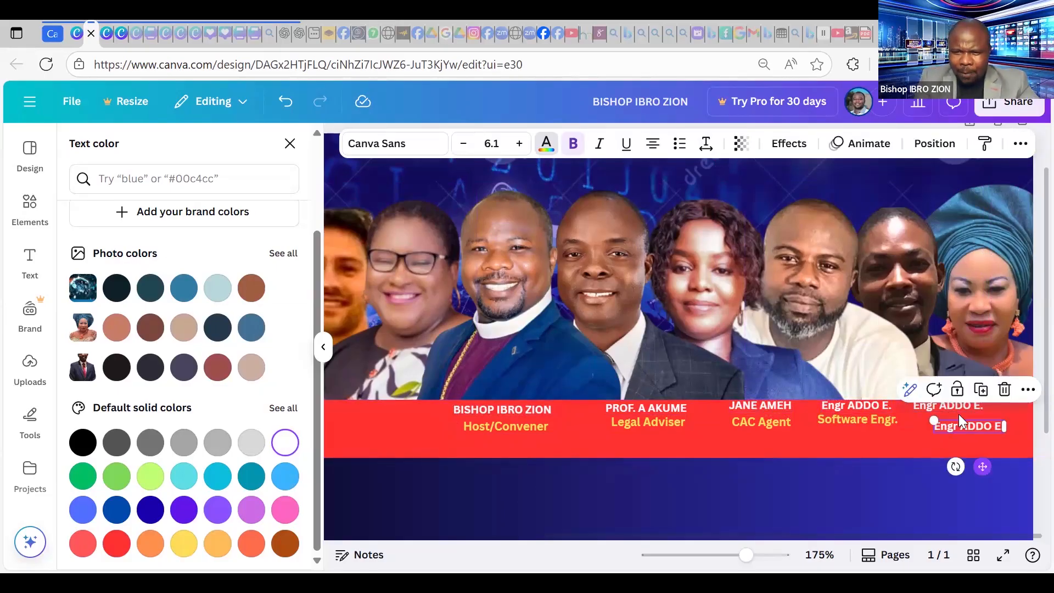
drag(958, 421, 999, 395)
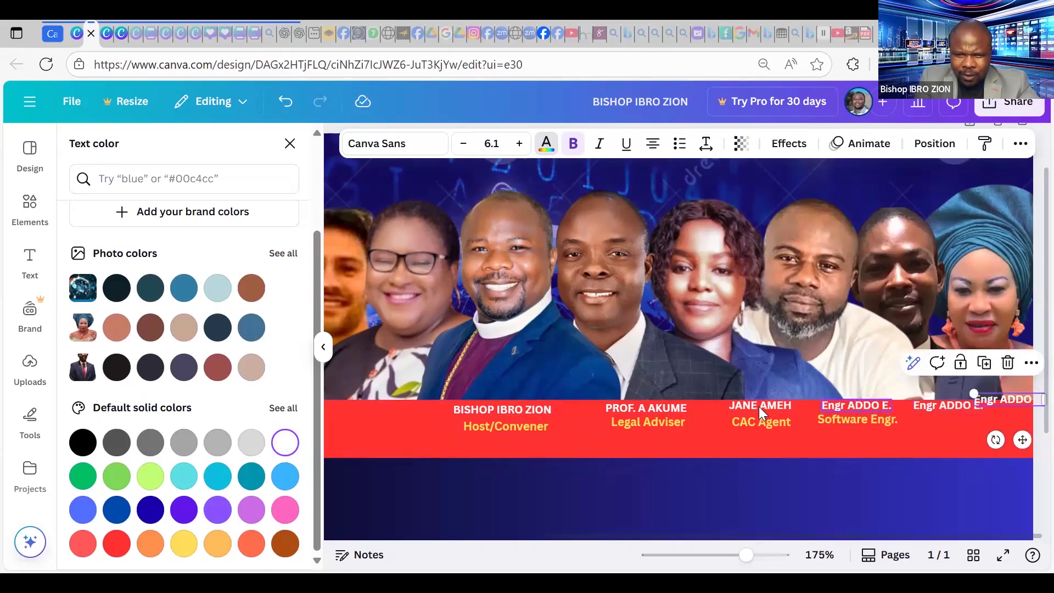
Wrap the CAC Agent's name onto two lines and reposition it above its caption.
drag(778, 417, 763, 407)
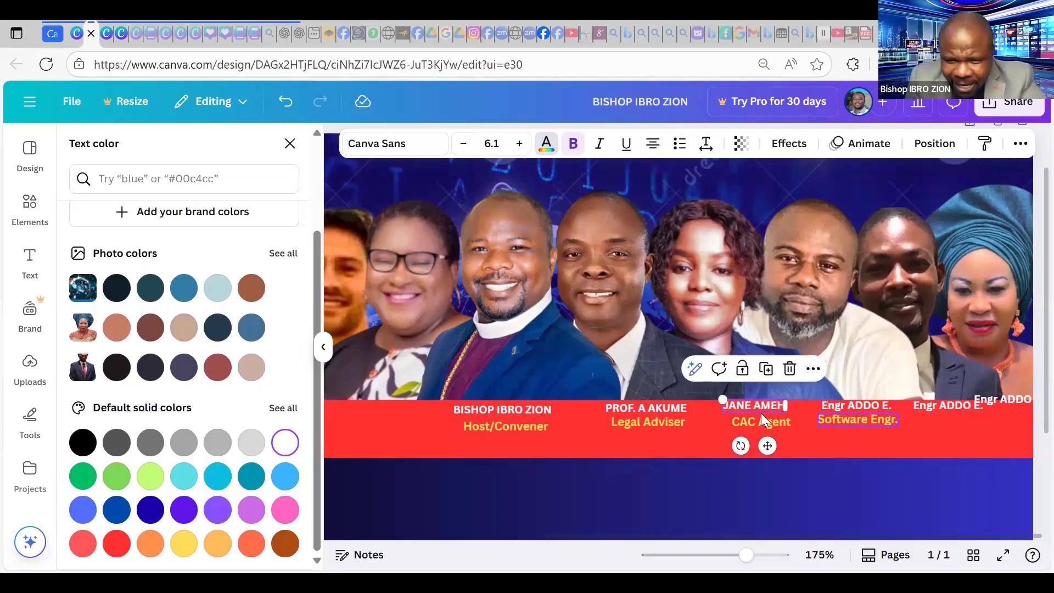
click(830, 420)
key(Return)
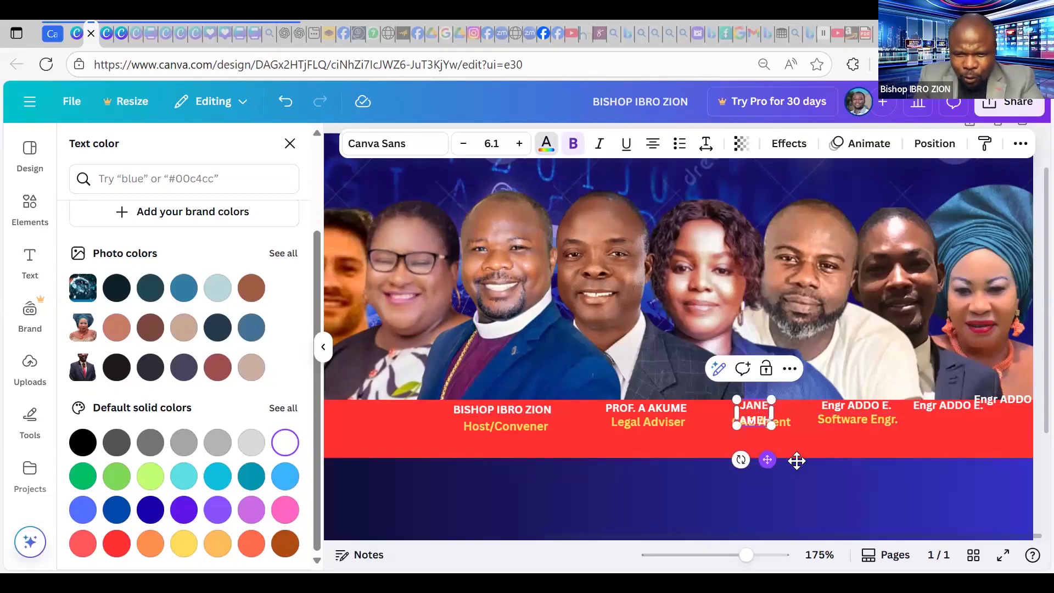
drag(797, 461, 776, 421)
Drop the Software Engr. caption level with CAC Agent and wrap that name onto two lines.
click(857, 407)
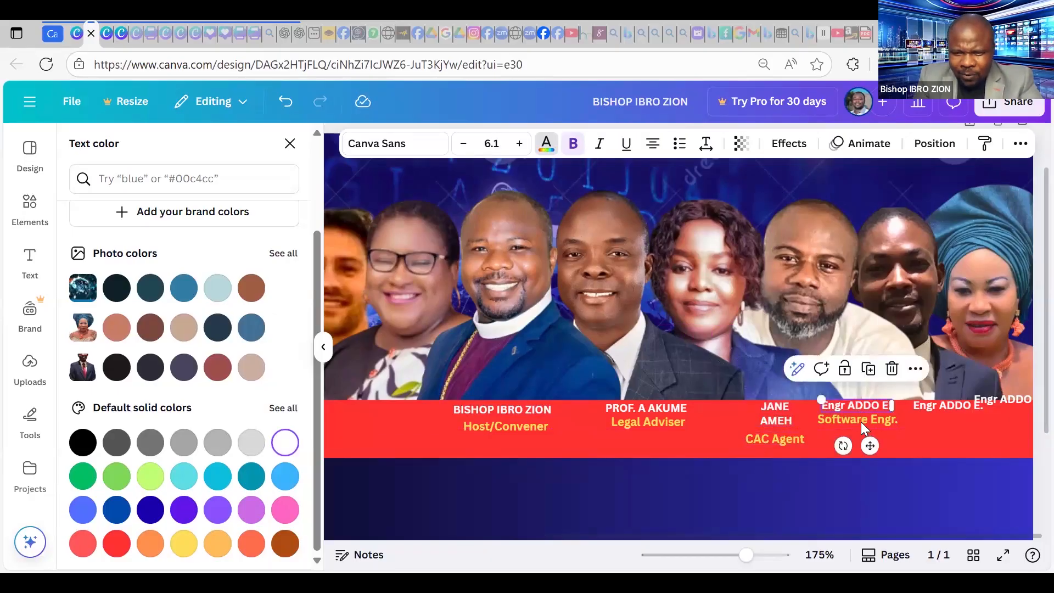
drag(863, 420, 866, 429)
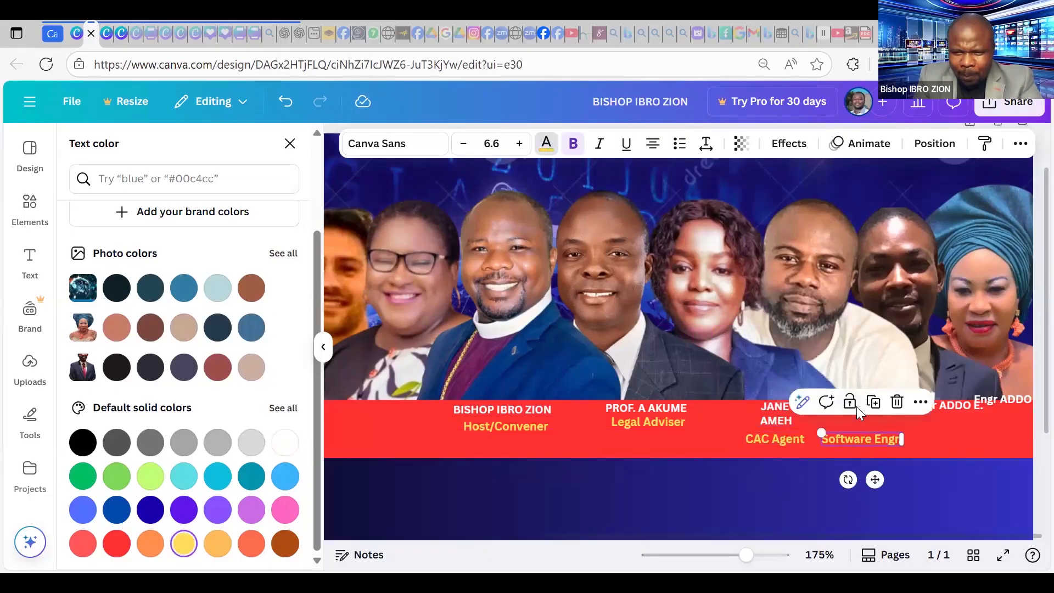
click(855, 407)
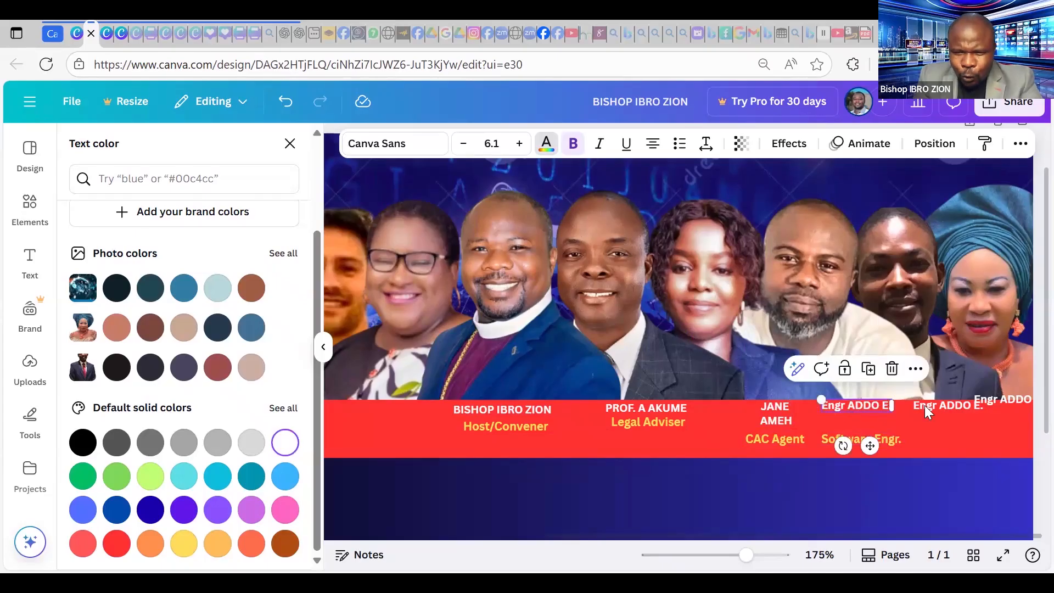
click(867, 413)
key(Down)
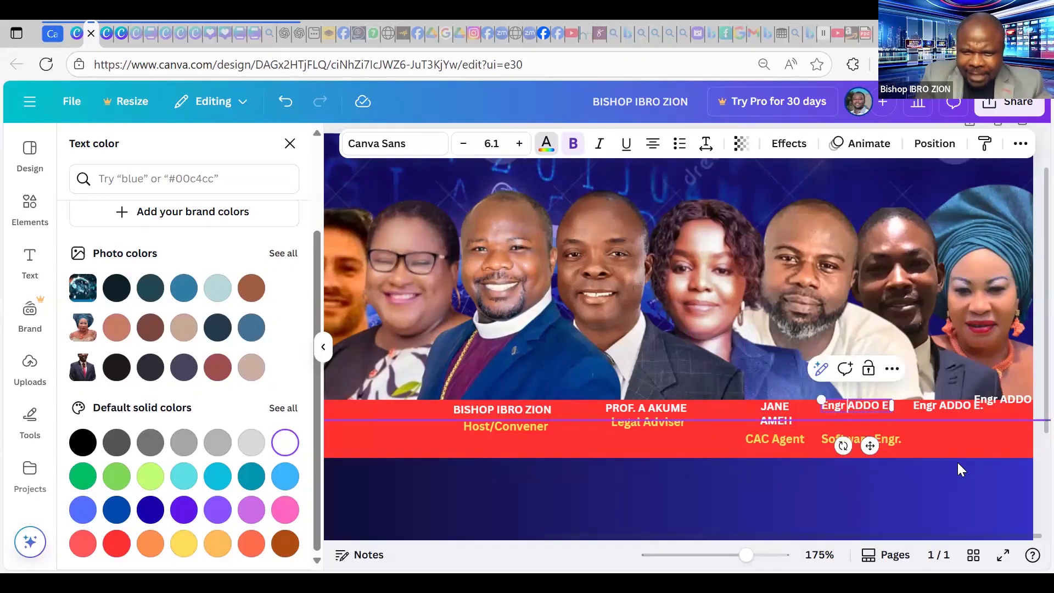
key(Return)
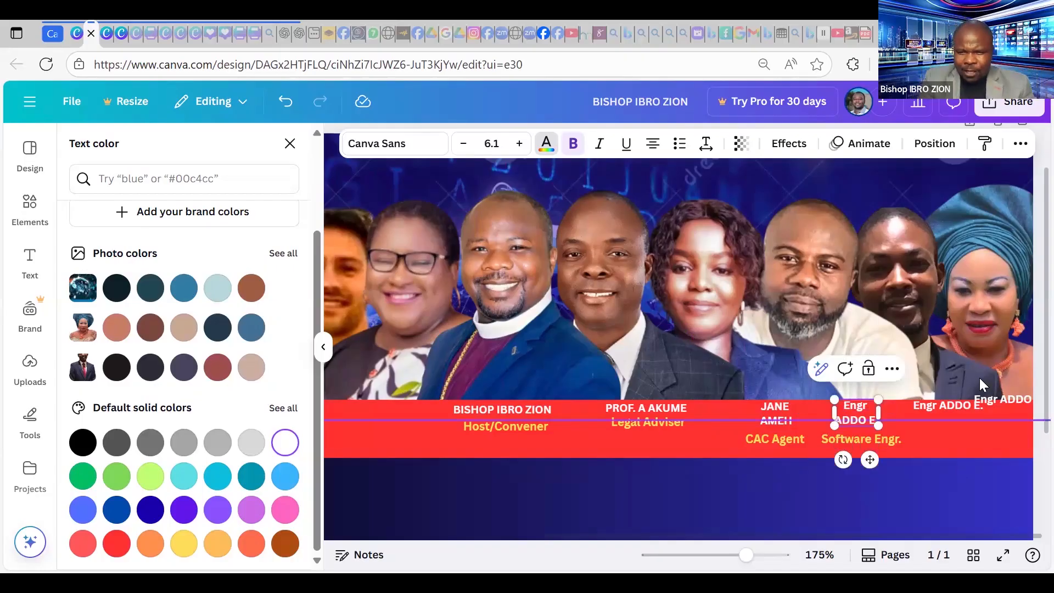
click(936, 440)
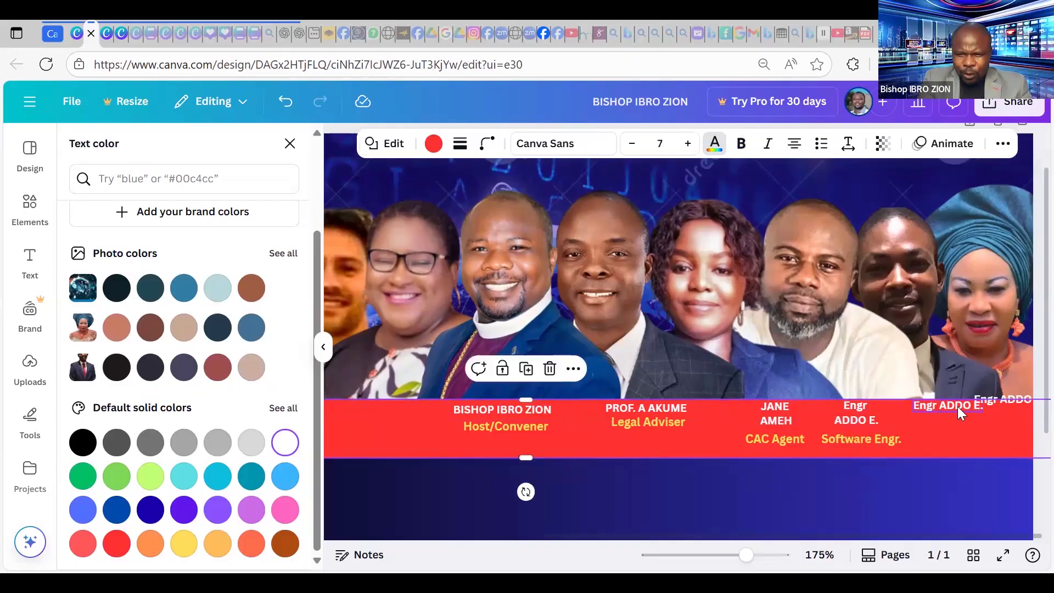
click(958, 408)
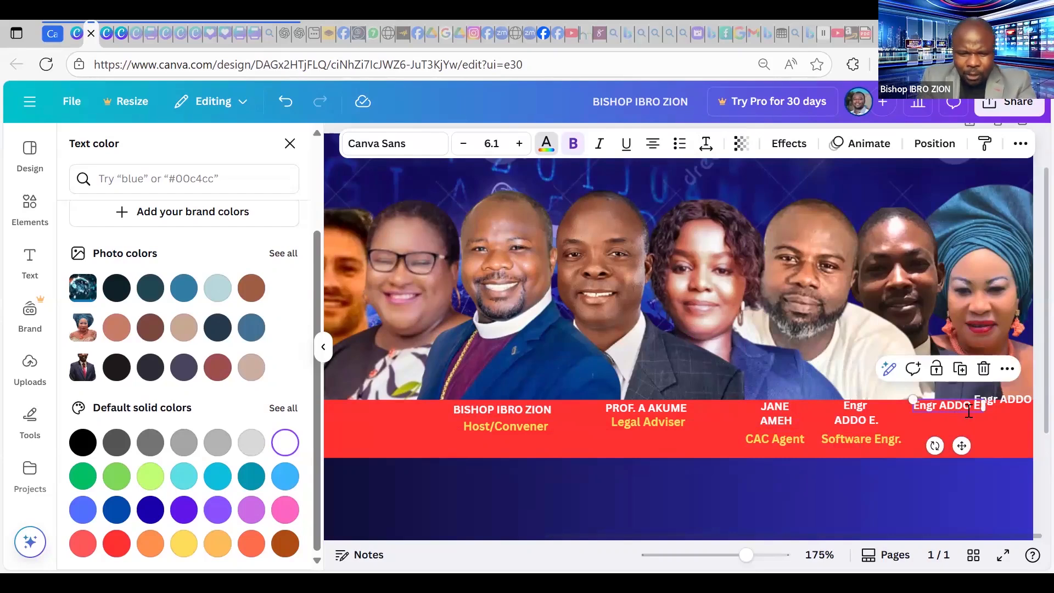
Replace the copied label's text with the fifth speaker's name, split over two lines.
double_click(967, 409)
key(BackSpace)
text(ps)
key(BackSpace)
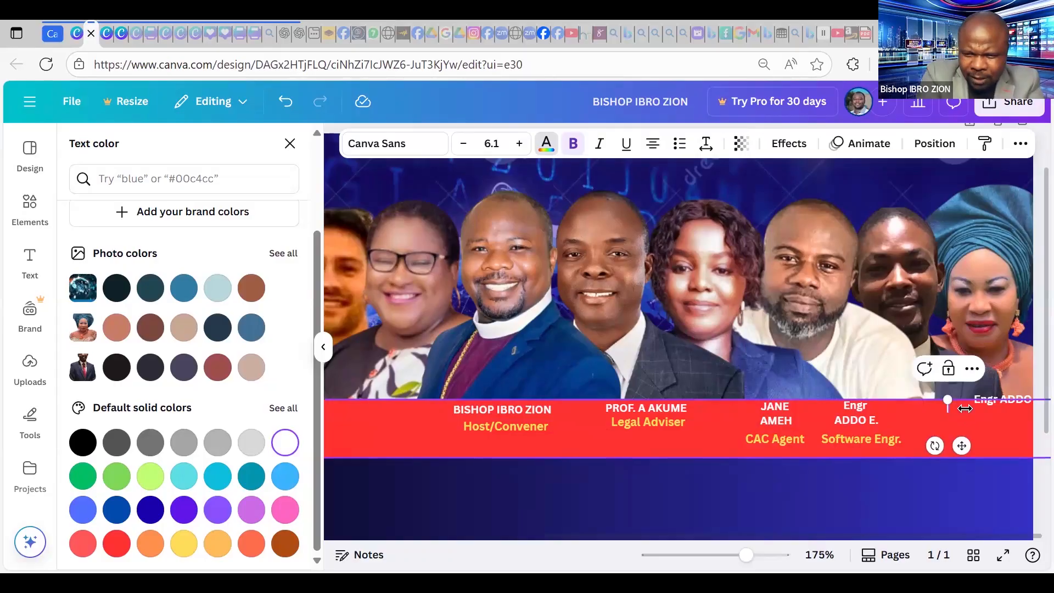
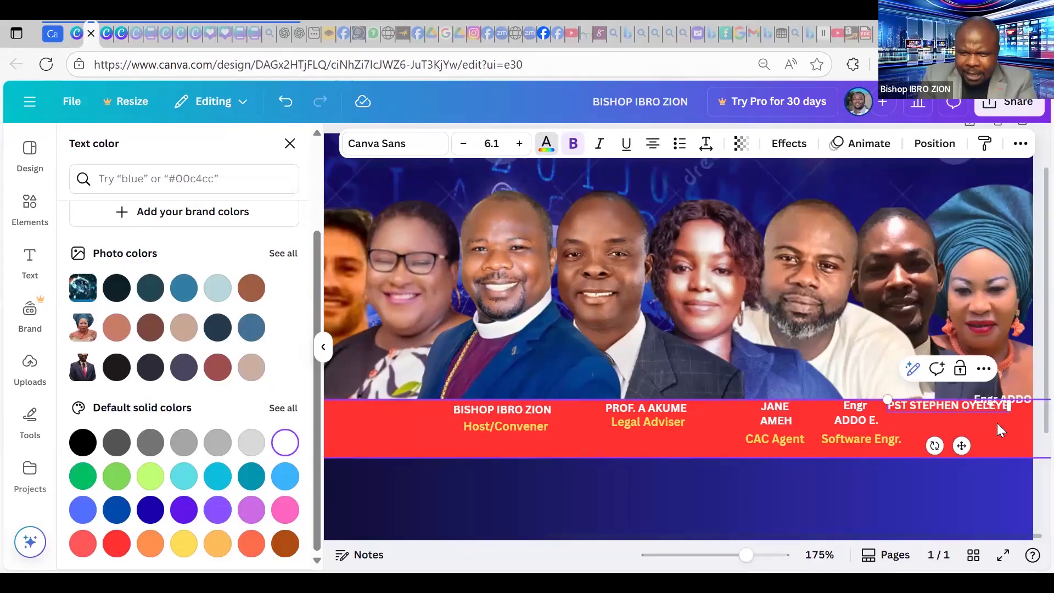
key(Return)
drag(954, 468, 960, 471)
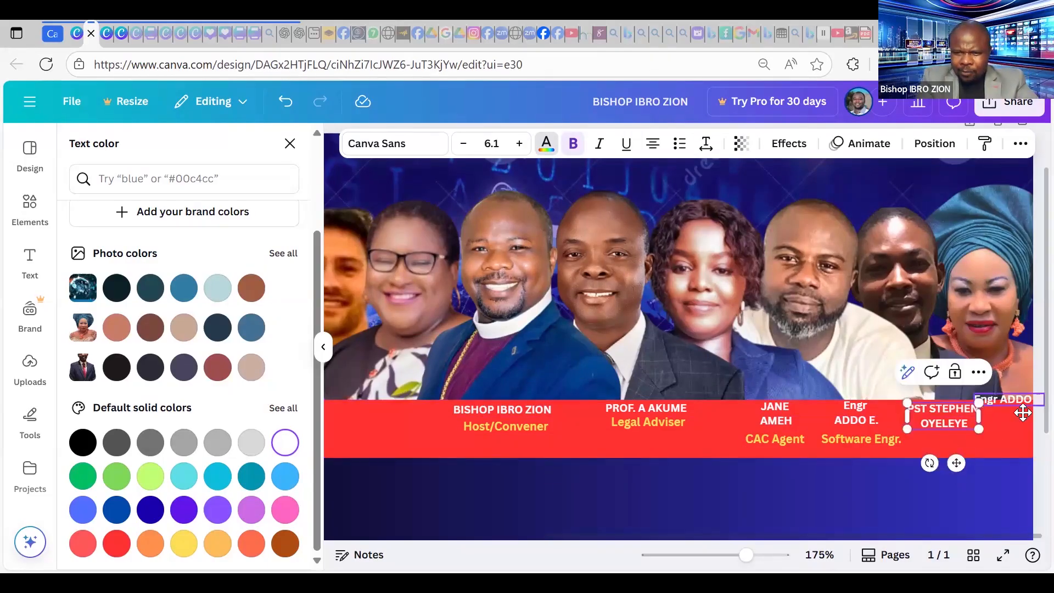
Type the rightmost speaker's full name into the spare label under the last photo.
click(1023, 413)
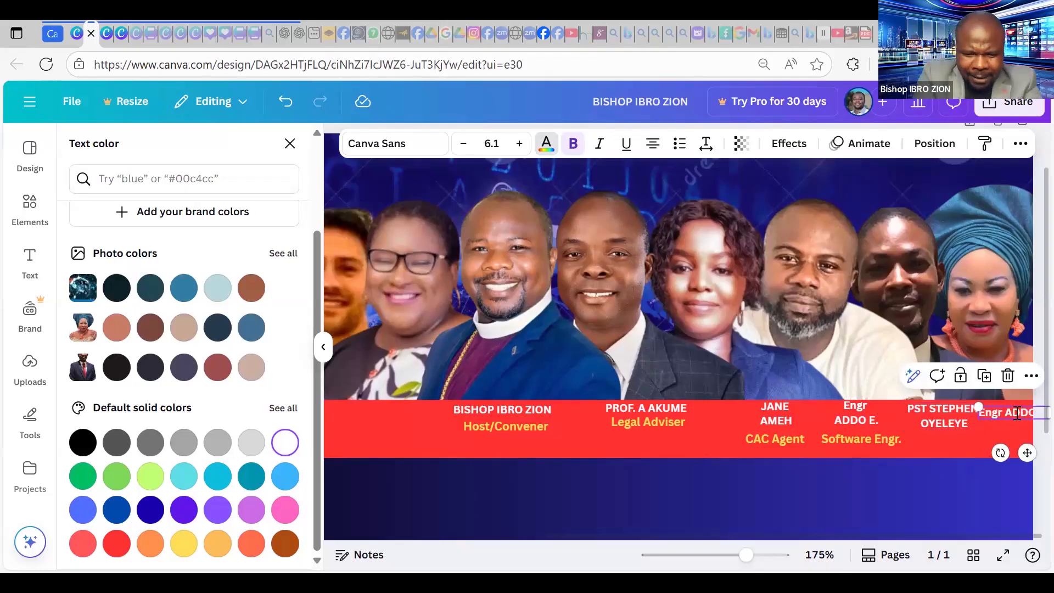
double_click(1016, 412)
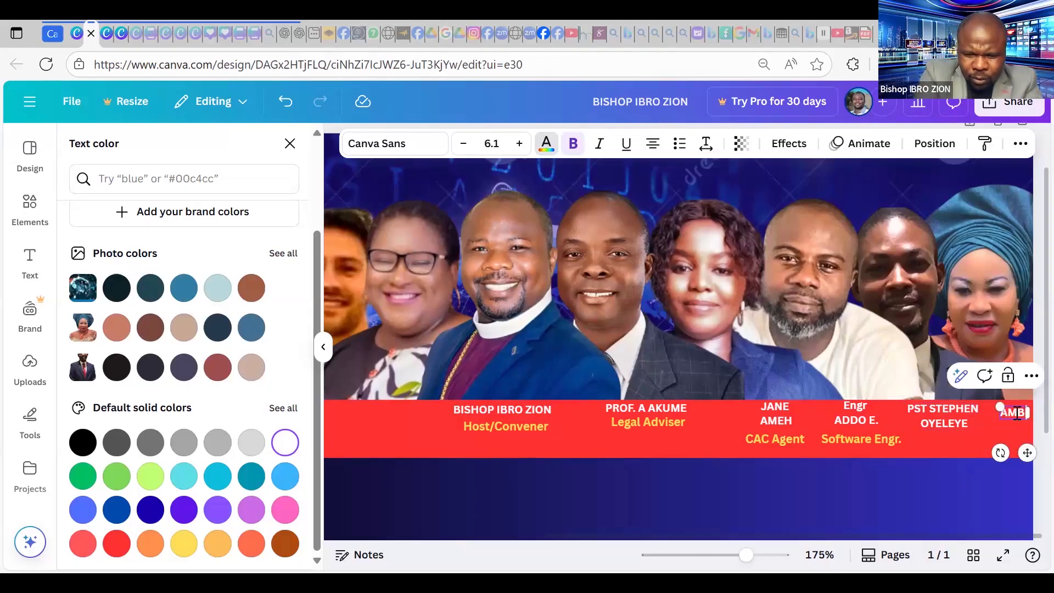
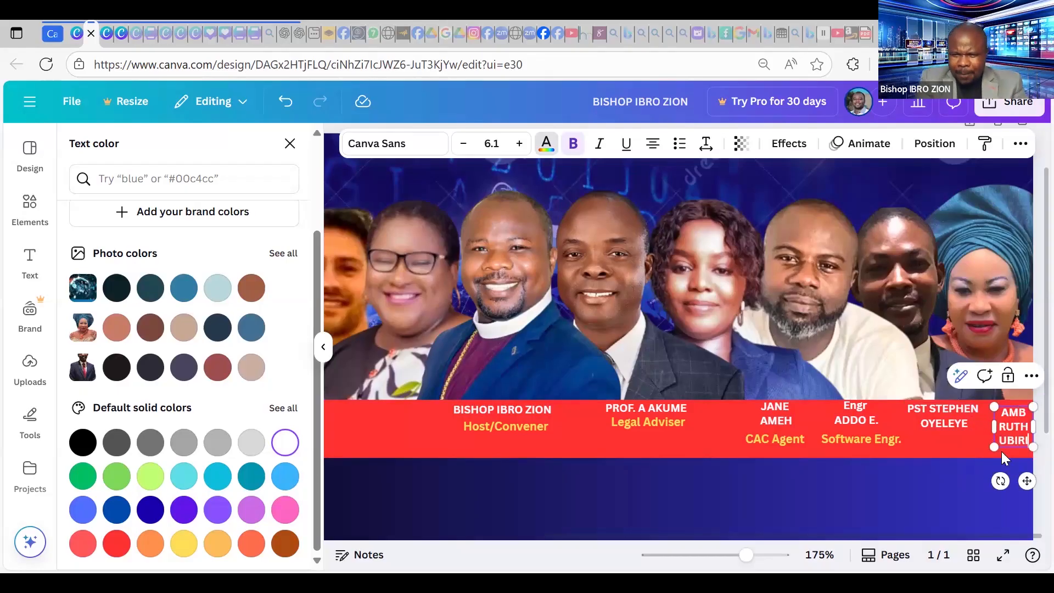
drag(1020, 481, 1017, 478)
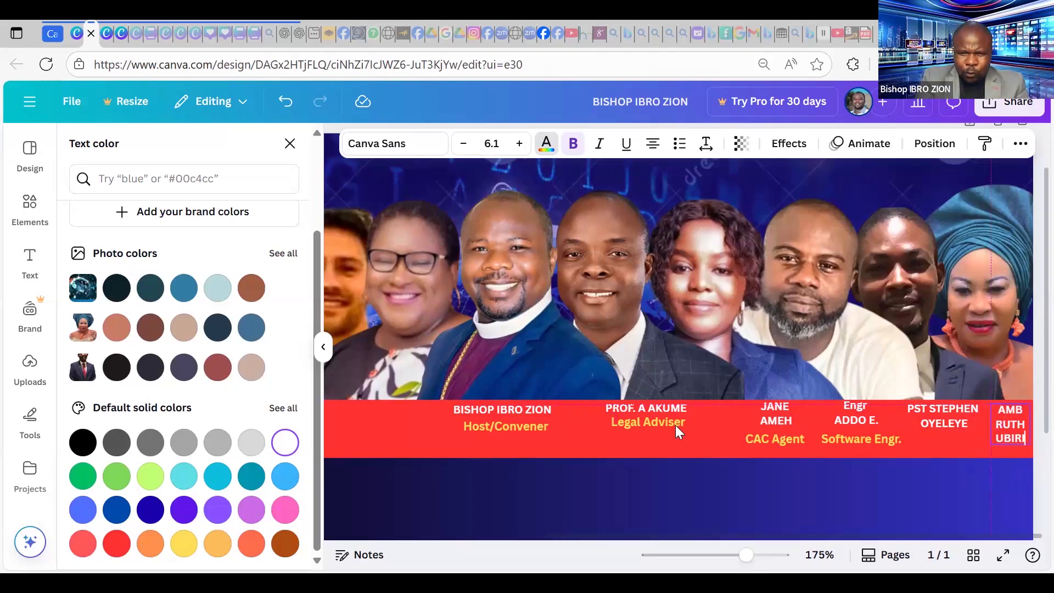
Wrap the Legal Adviser's name onto two lines with its role beneath, then duplicate the Software Engr. caption.
click(657, 402)
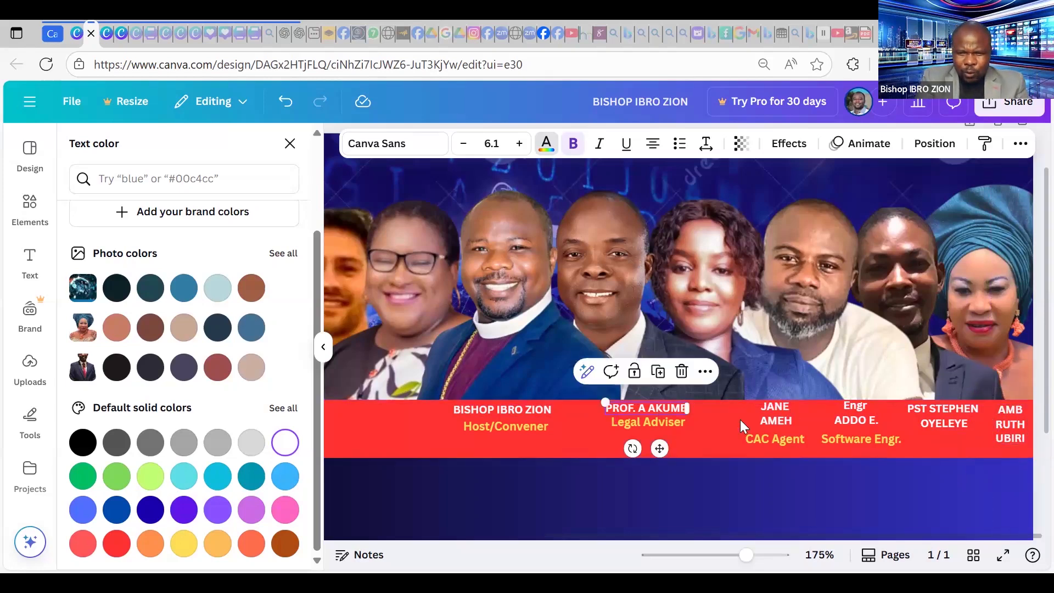
click(647, 407)
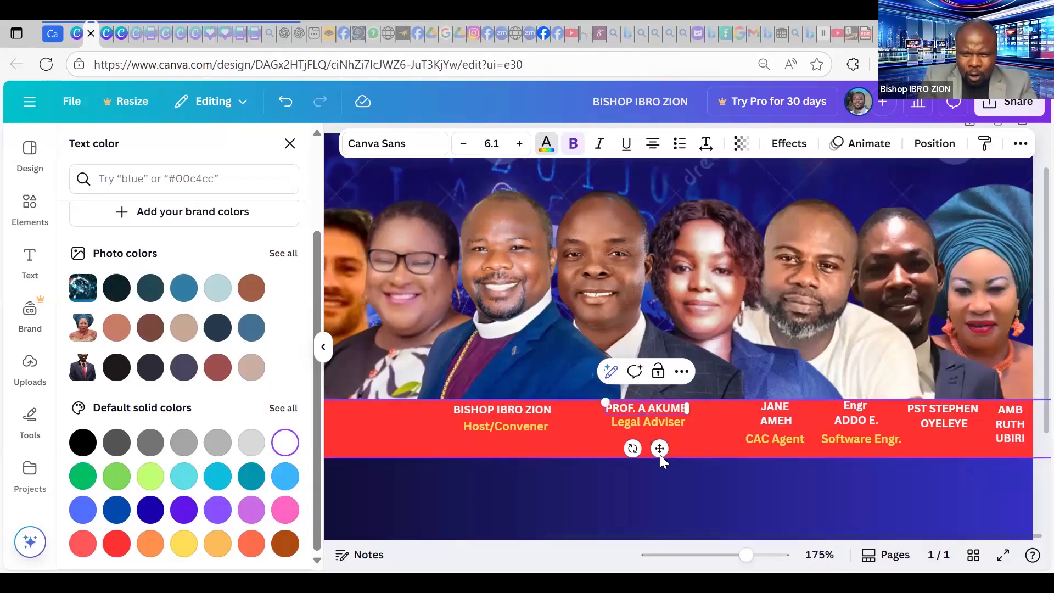
key(Return)
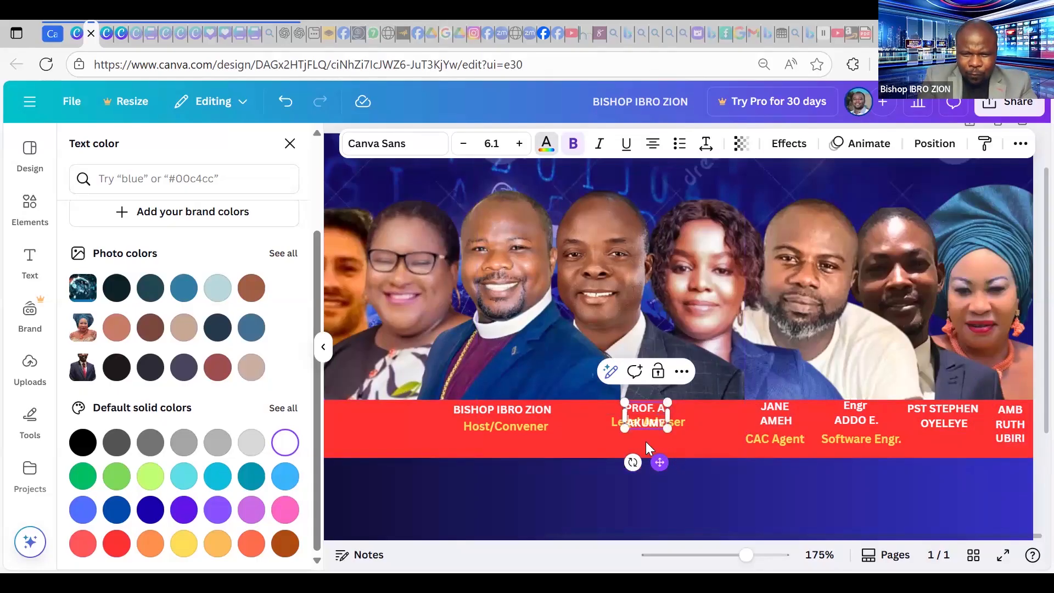
drag(660, 462, 673, 460)
drag(620, 423, 632, 438)
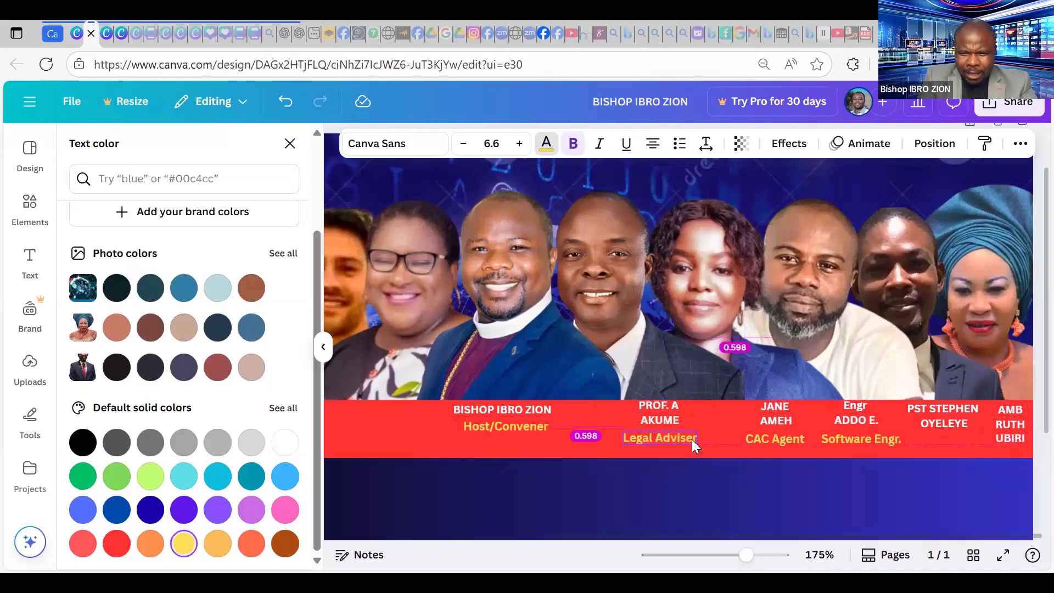
click(862, 441)
key(ctrl+d)
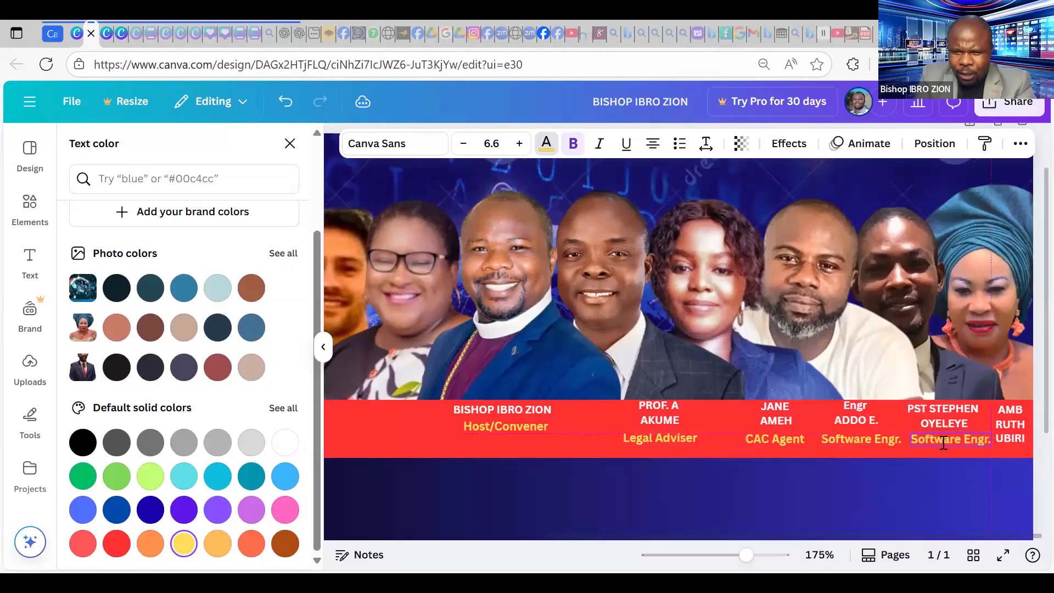
Retype the copied caption under the fifth speaker as Videopreneur.
click(937, 439)
double_click(933, 437)
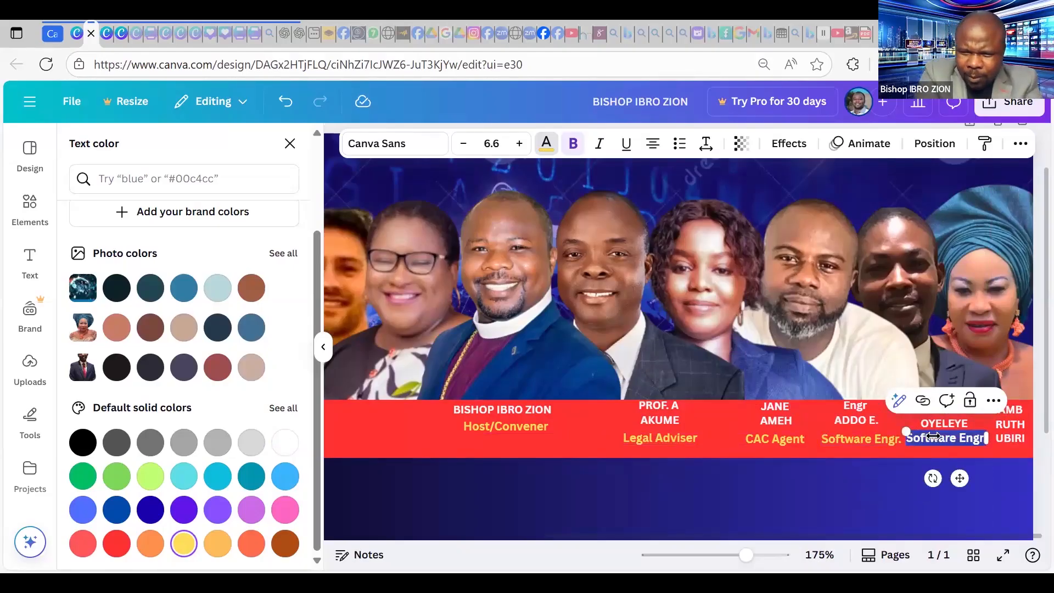
text(VID)
key(BackSpace)
key(BackSpace)
text(IDE)
key(BackSpace)
key(BackSpace)
key(BackSpace)
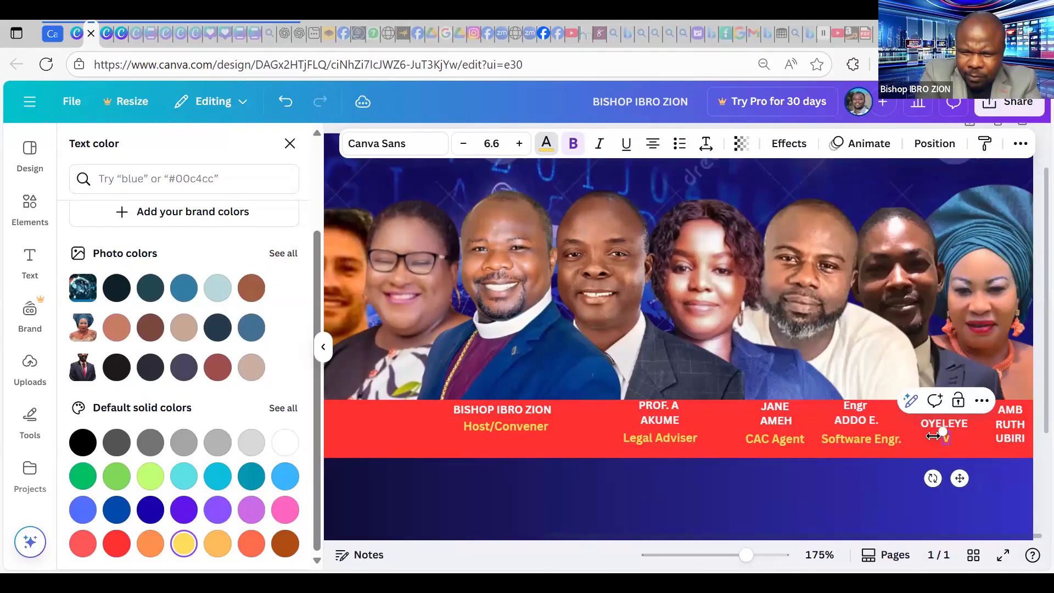
key(BackSpace)
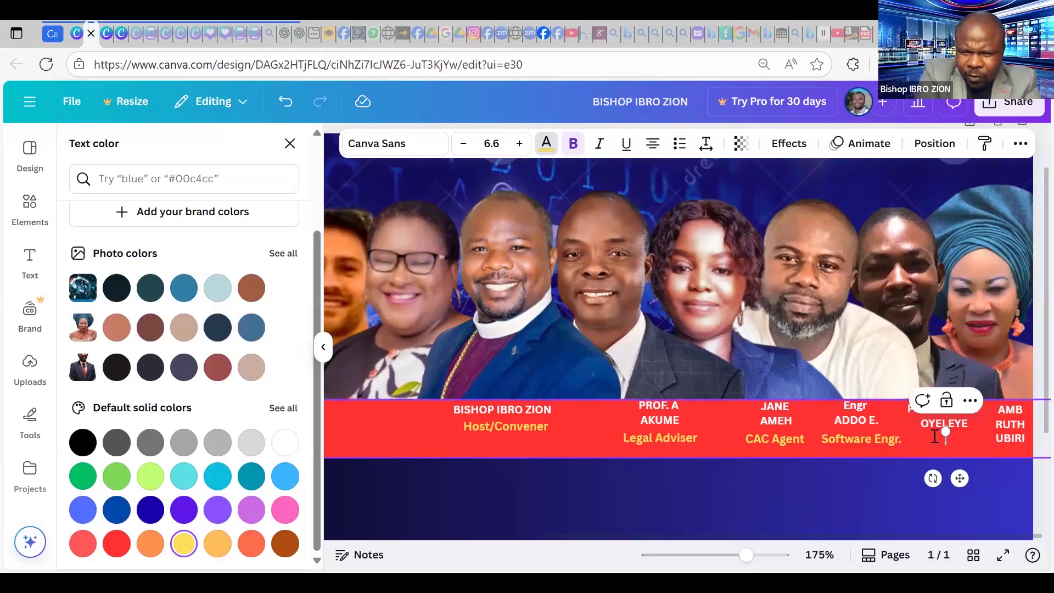
text(Videoprer)
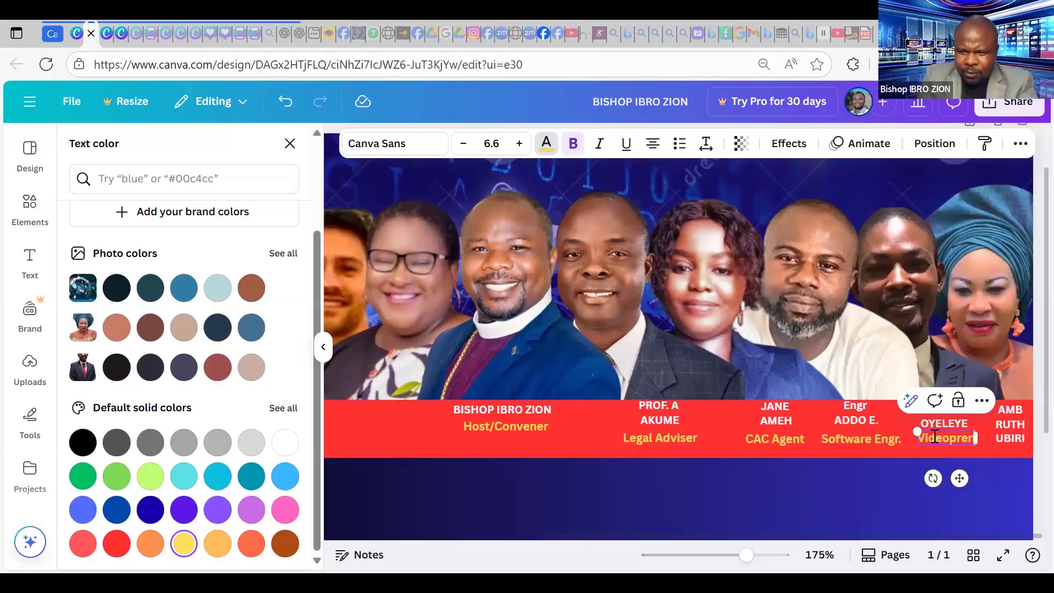
text(eur)
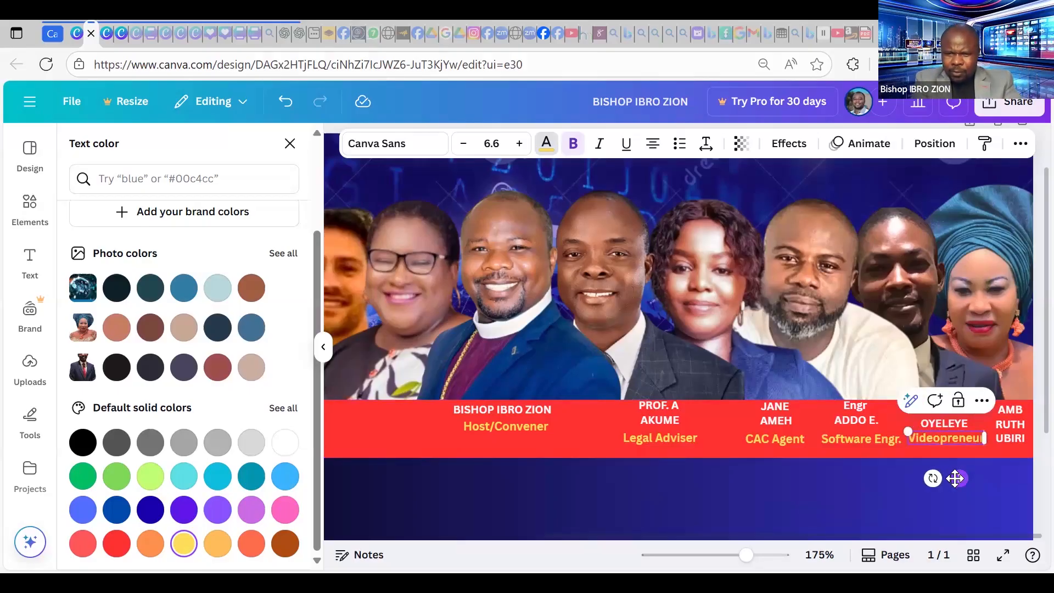
drag(1010, 430, 1010, 424)
Copy the Videopreneur caption under the rightmost name and change it to Guest.
click(953, 441)
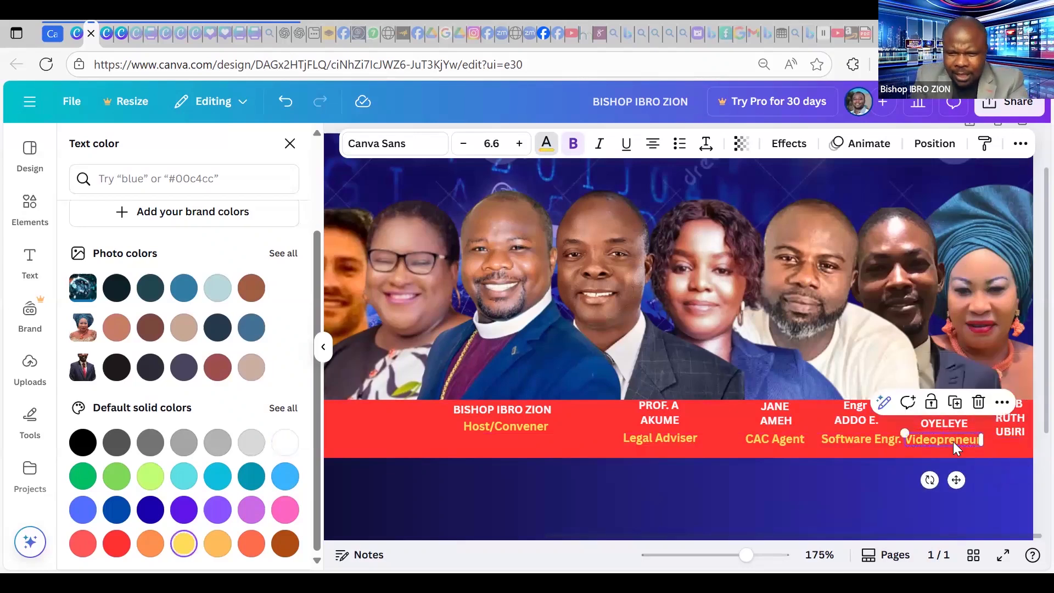
key(ctrl+d)
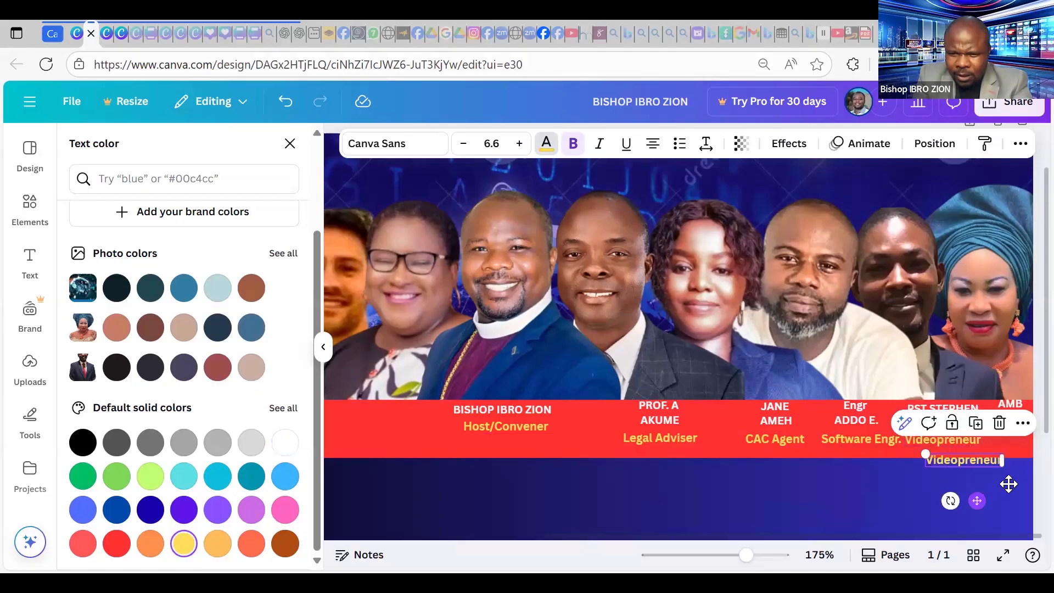
drag(977, 460, 1004, 444)
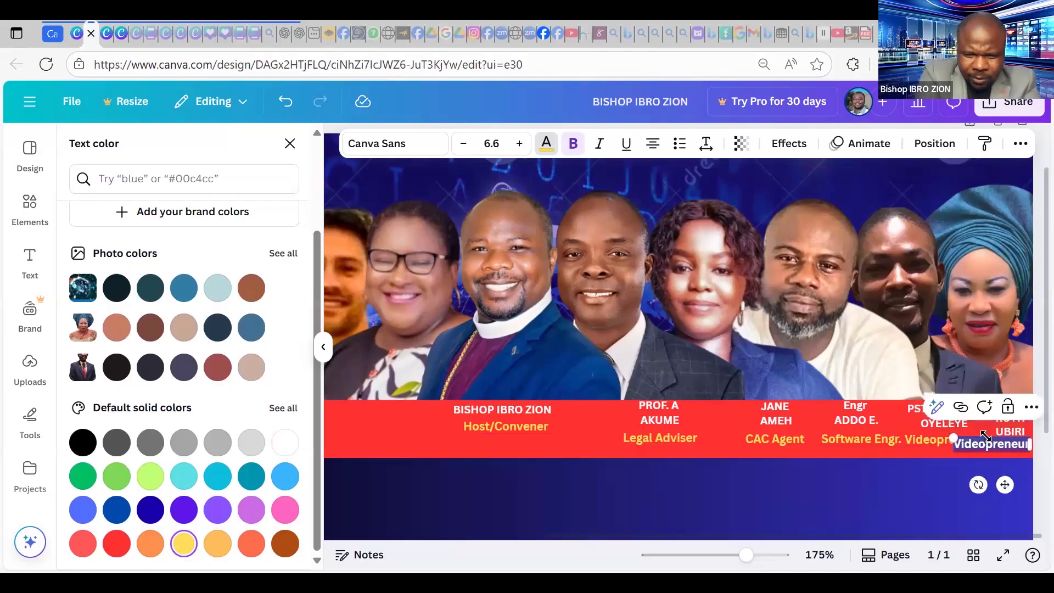
text(Guest)
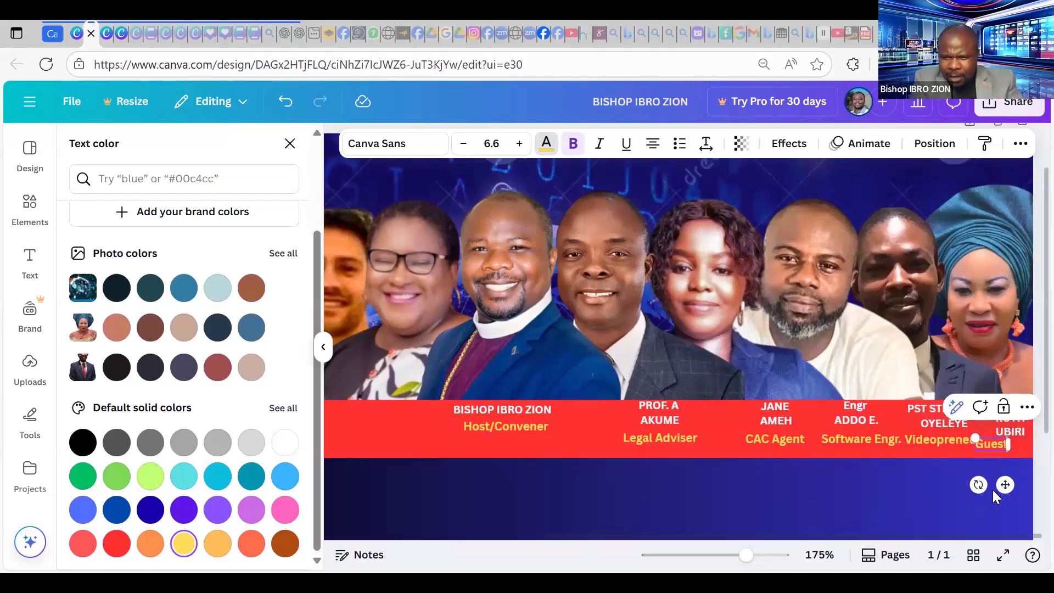
drag(1011, 484, 1028, 484)
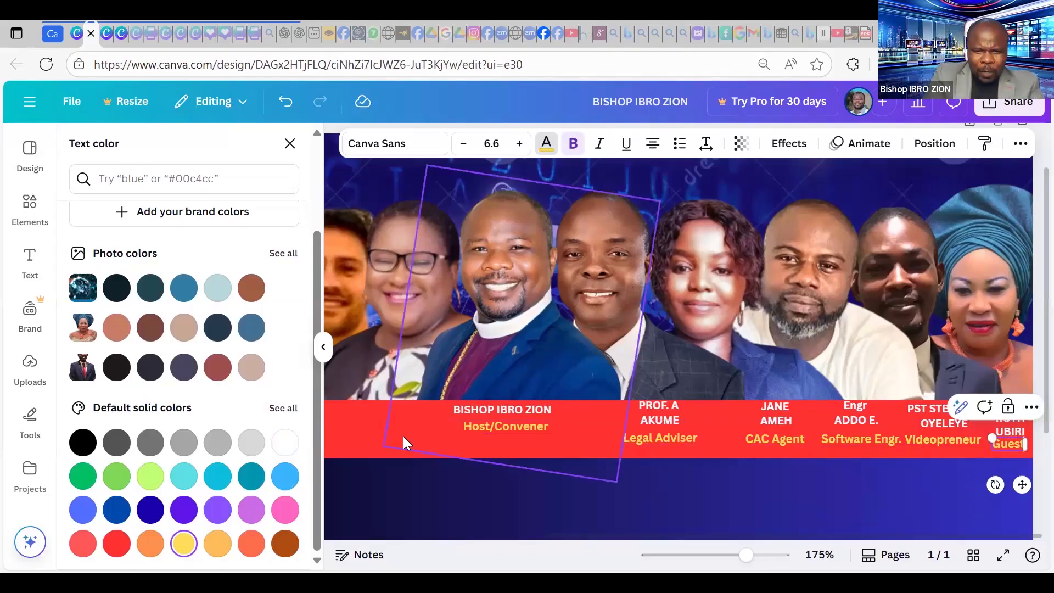
Copy the host's name label under an unlabelled photo and enter the new speaker's name on two lines.
drag(745, 555, 721, 560)
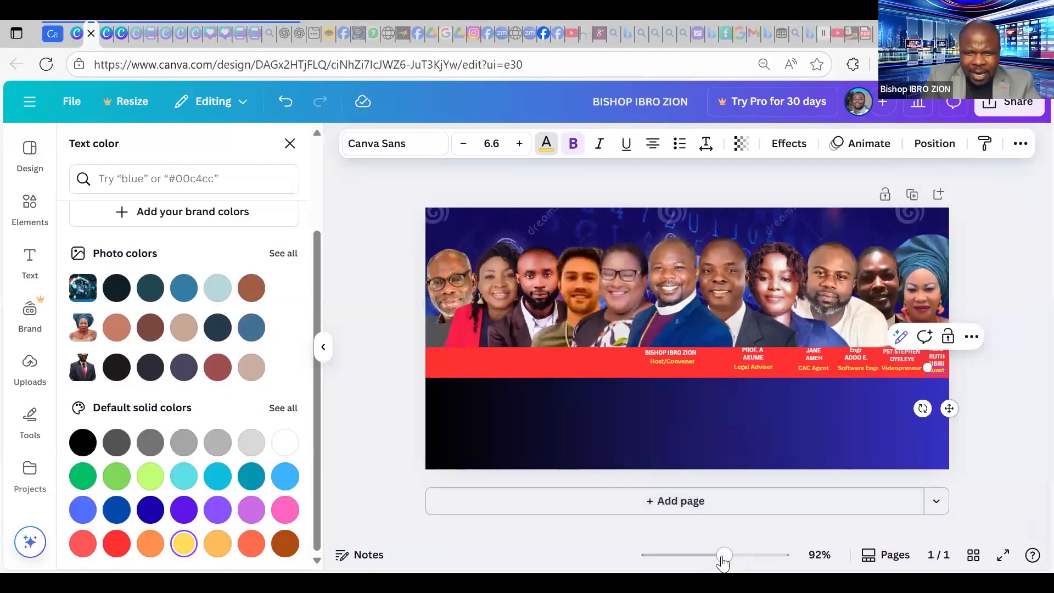
drag(728, 552, 748, 554)
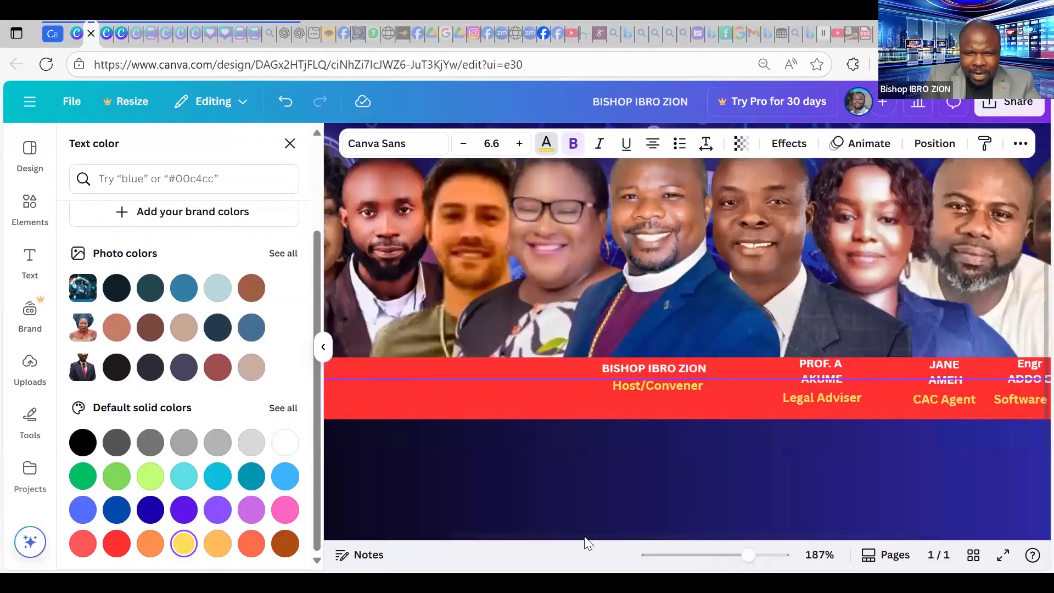
scroll(873, 382, left, 5)
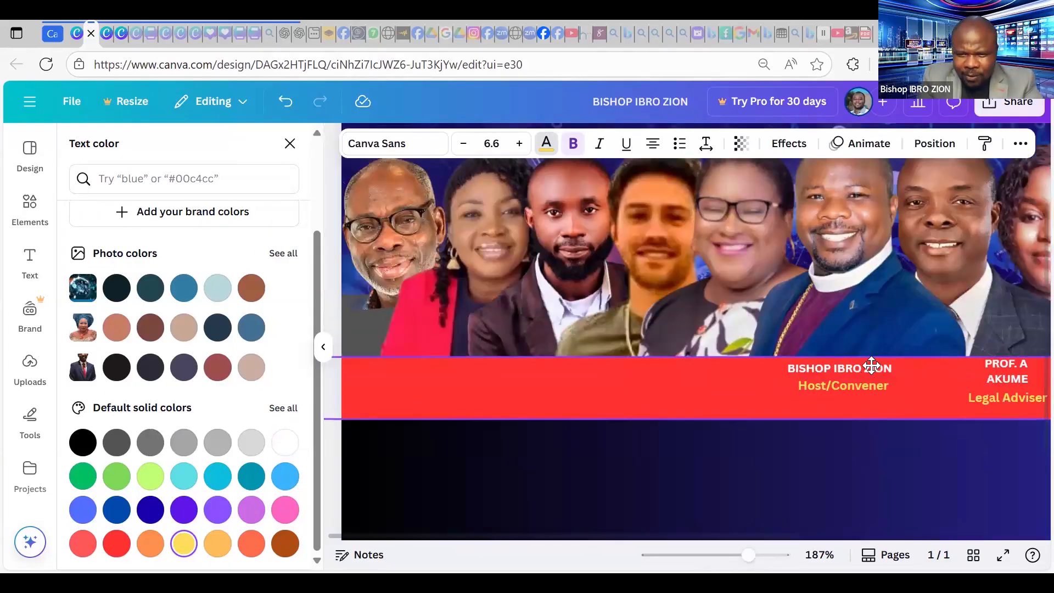
click(864, 366)
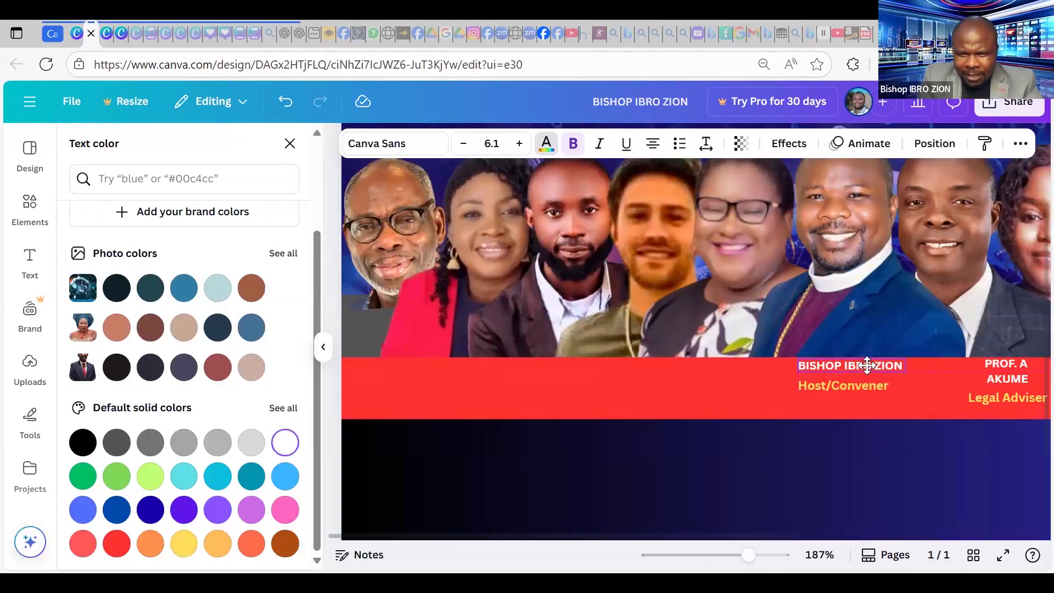
click(848, 386)
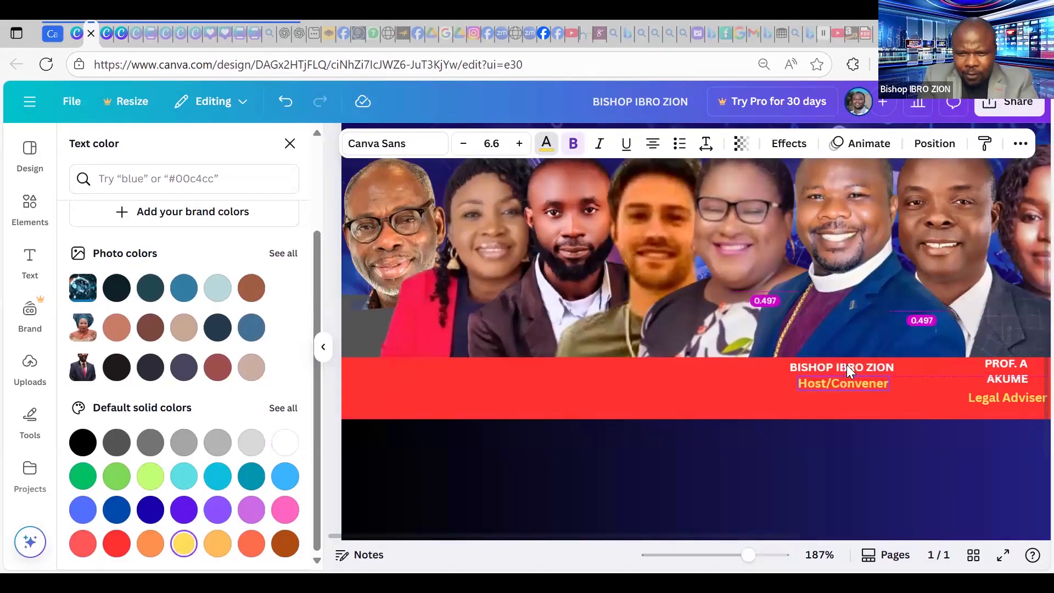
click(847, 365)
key(ctrl+d)
drag(879, 430, 703, 405)
double_click(708, 371)
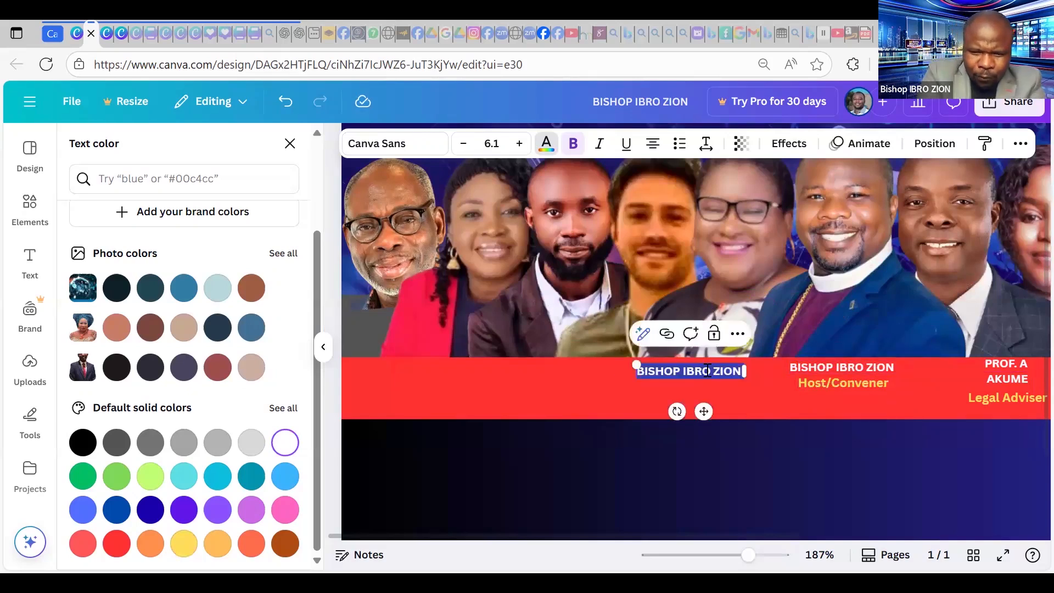
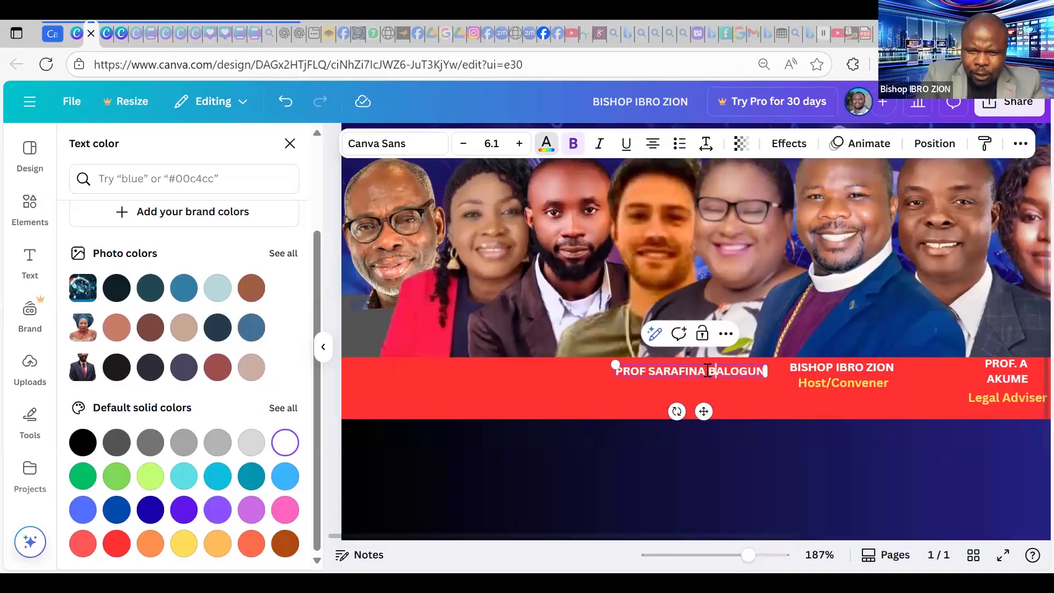
click(707, 371)
key(Return)
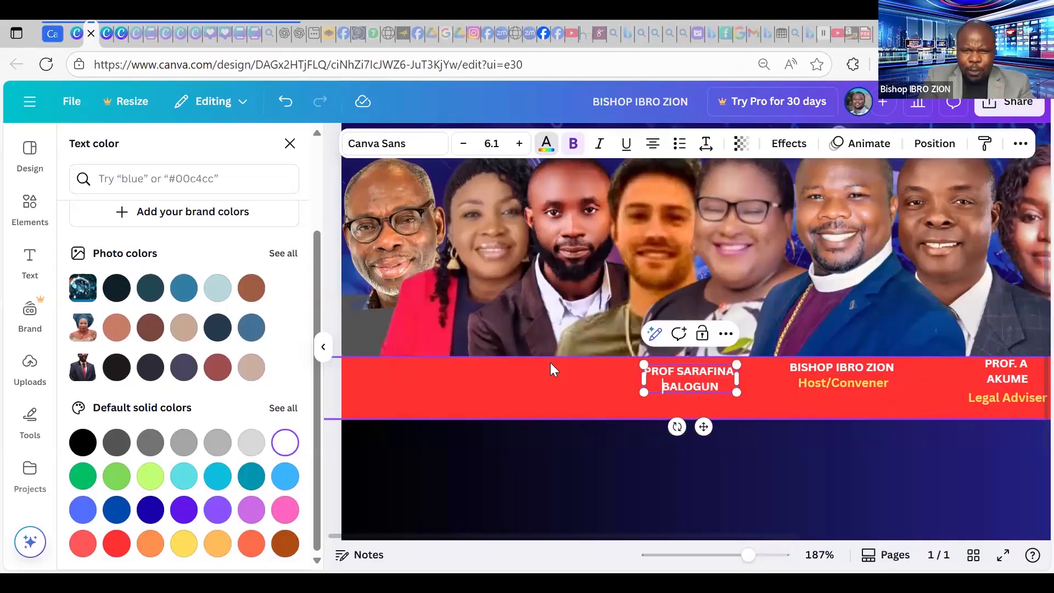
click(862, 374)
Copy the Host/Convener caption beneath that new name and change it to Coach.
click(863, 375)
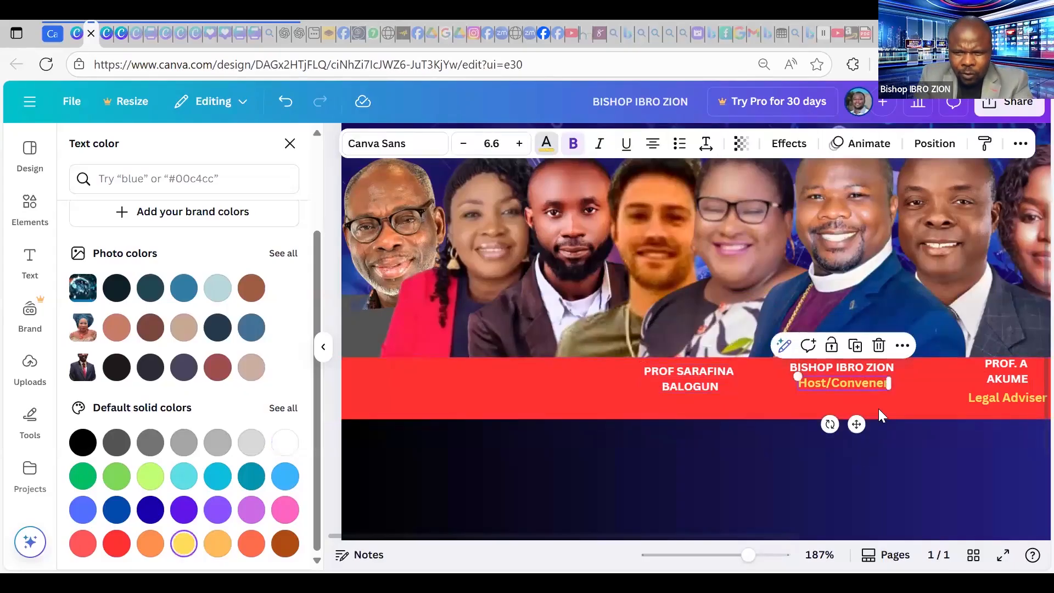
key(ctrl+d)
drag(878, 446, 706, 435)
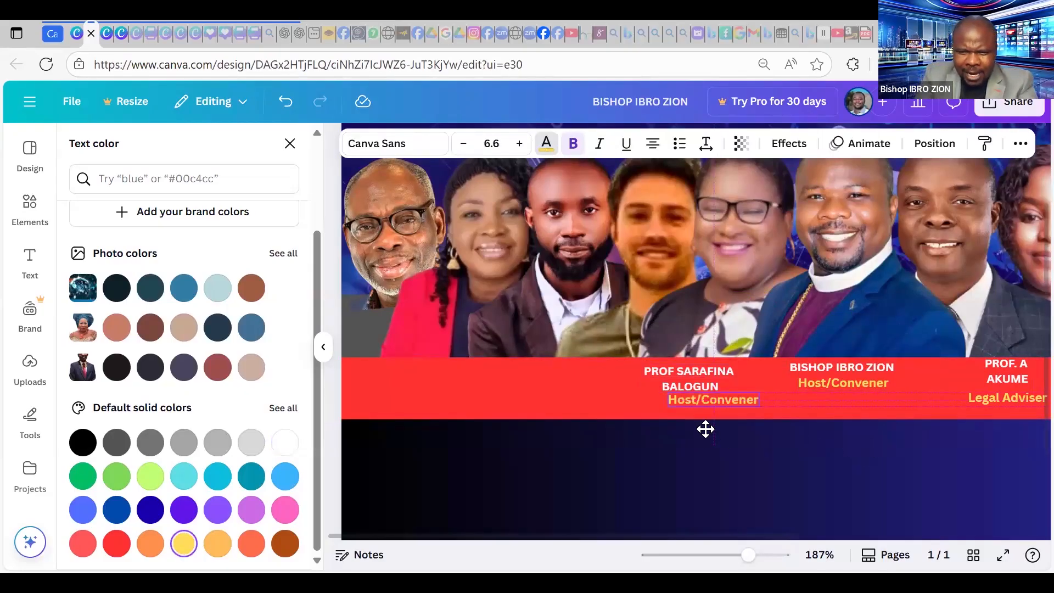
double_click(705, 405)
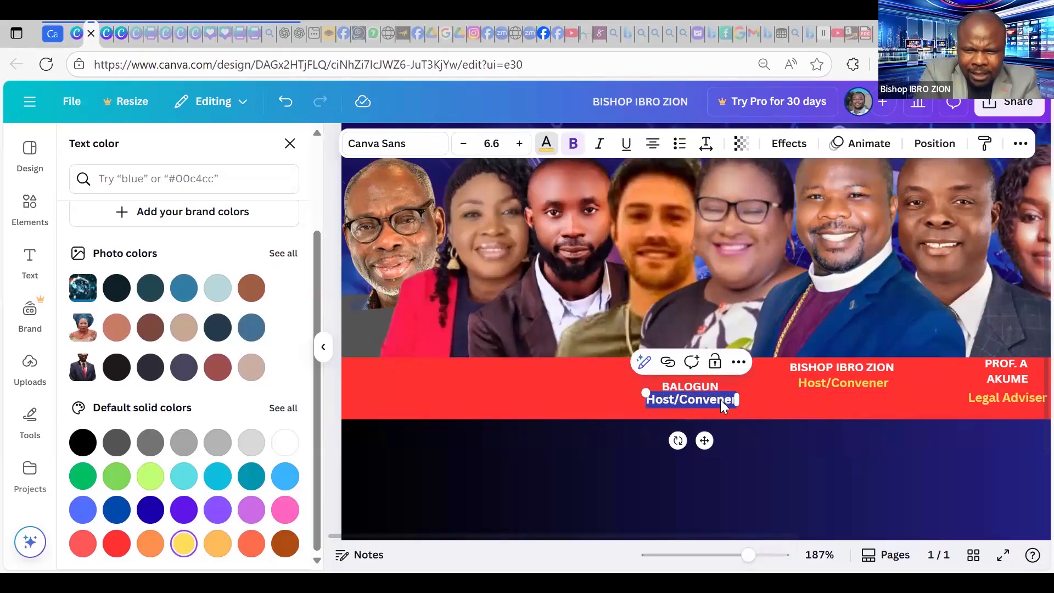
text(A)
key(BackSpace)
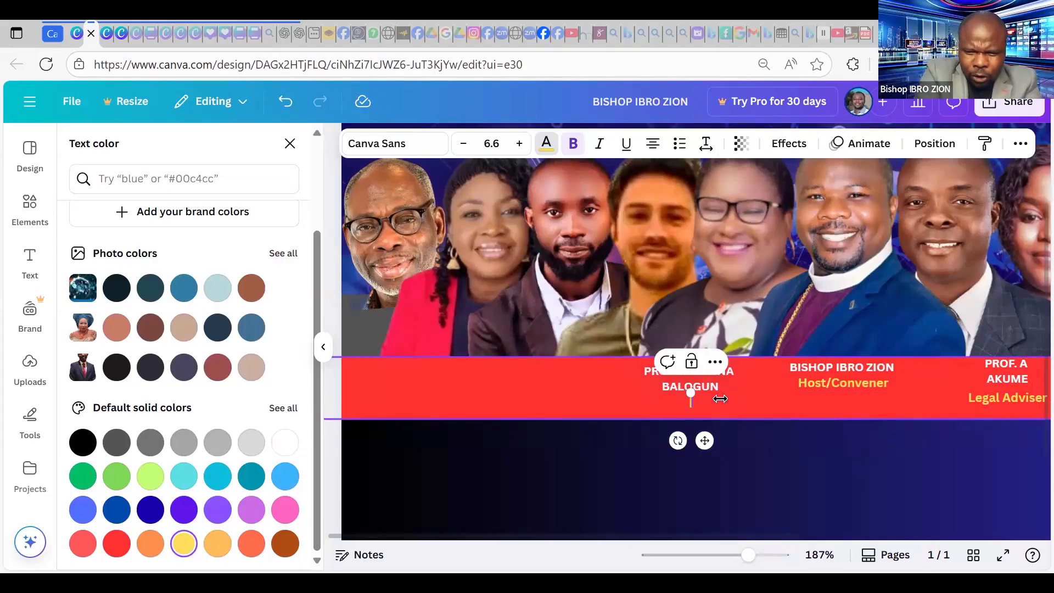
text(Coach)
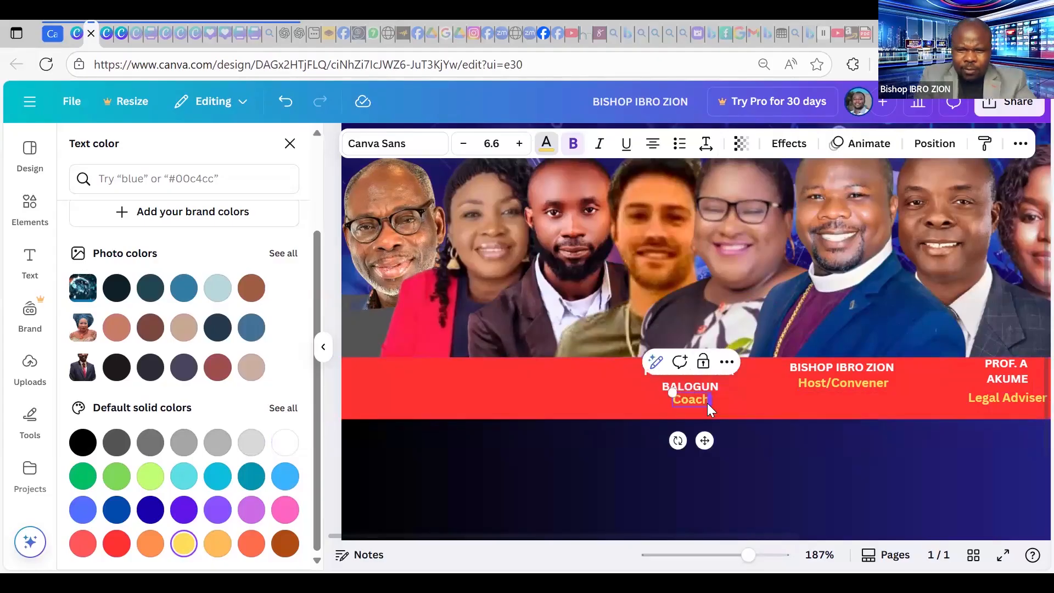
click(624, 401)
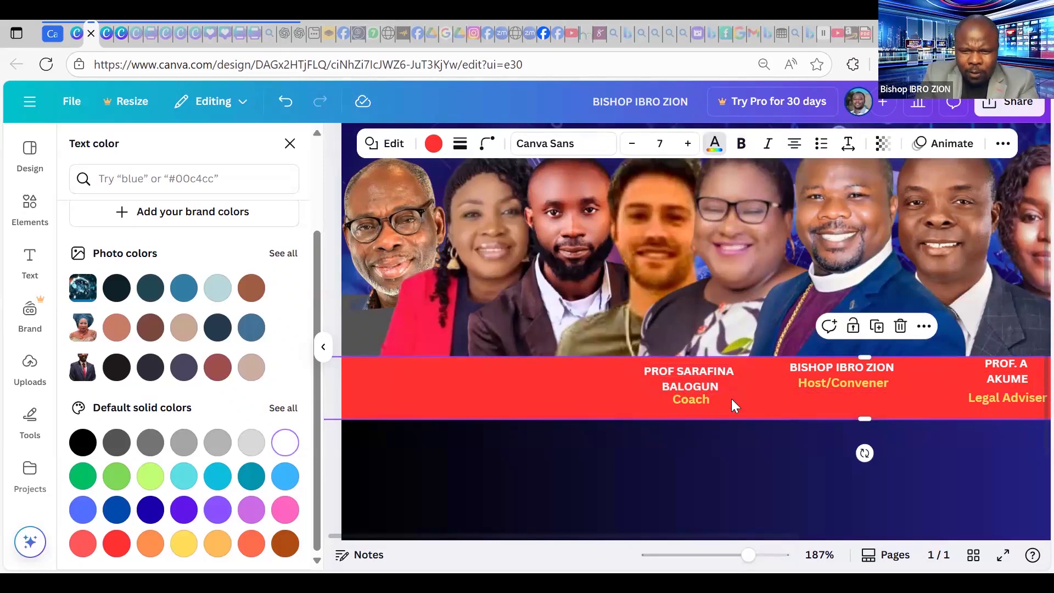
key(ctrl+v)
Move the pasted name caption left and retype it as another speaker's two-line name.
drag(625, 366, 600, 367)
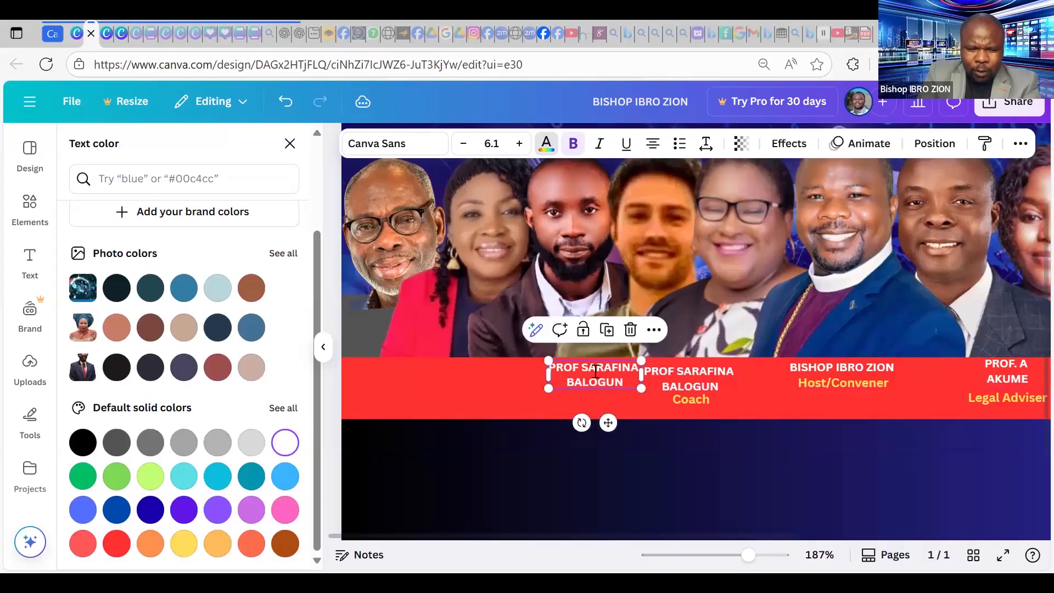
double_click(605, 378)
key(ctrl+shift+Left)
key(ctrl+shift+Right)
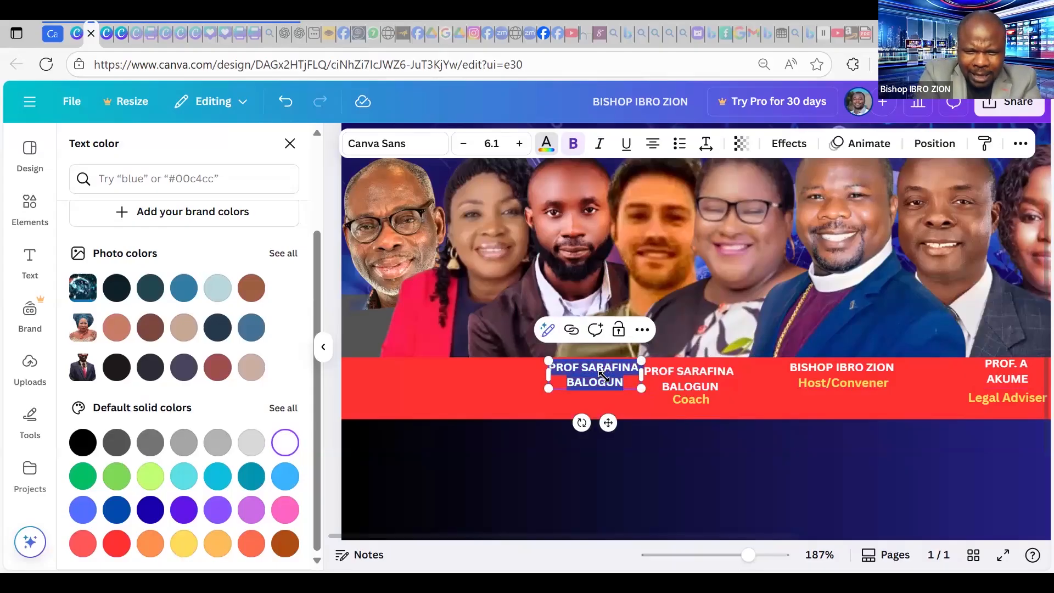
text(Ma)
key(BackSpace)
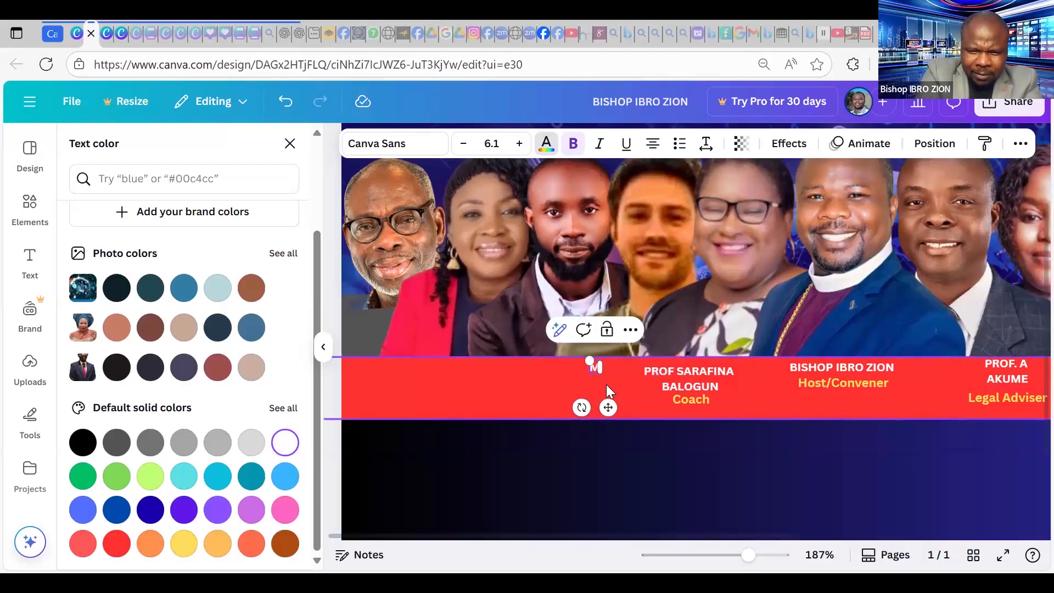
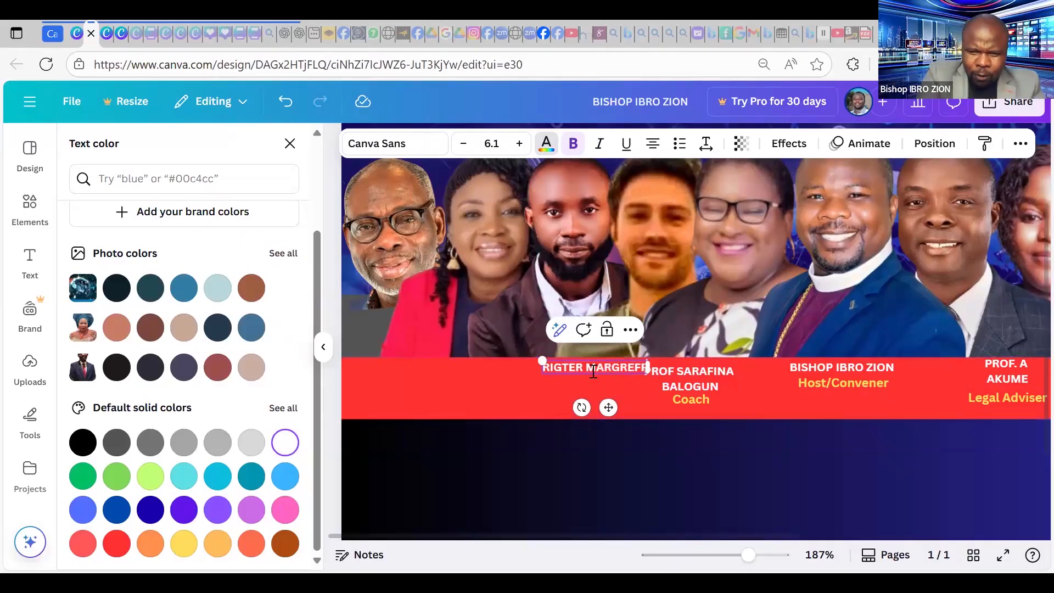
key(Return)
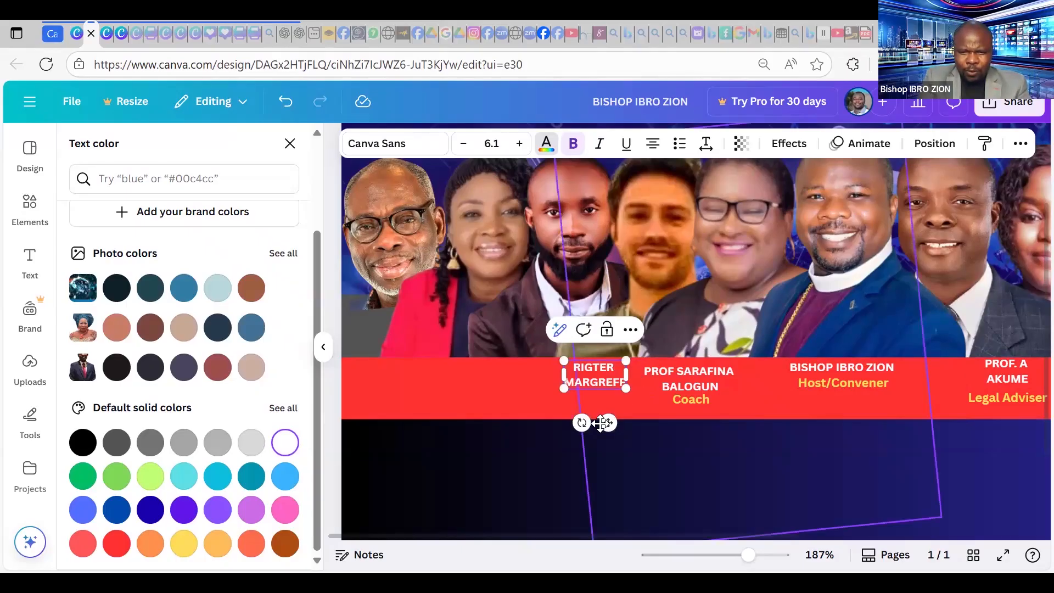
drag(606, 422, 687, 423)
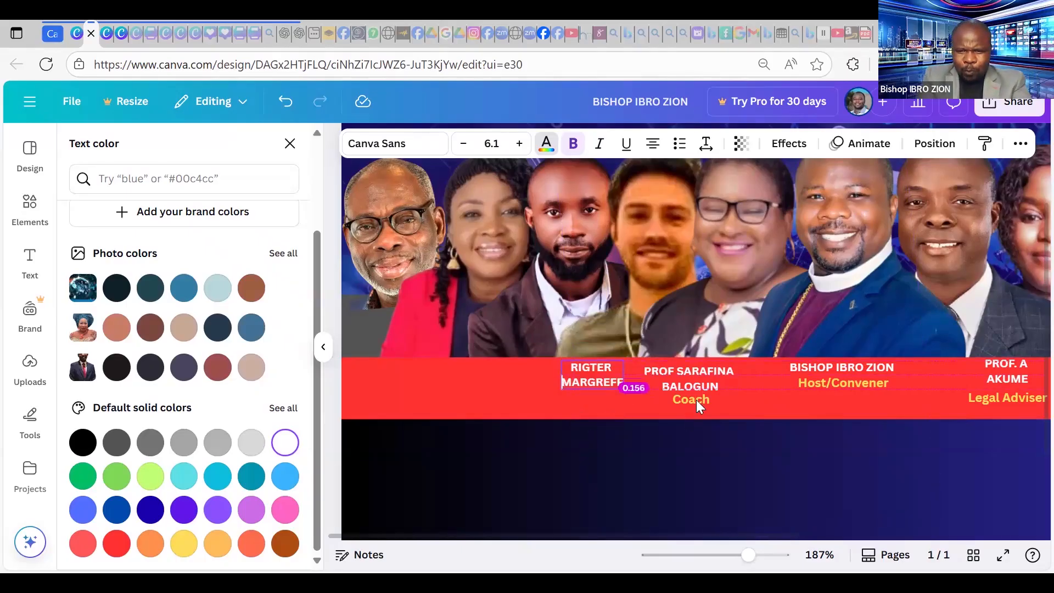
Copy the Coach label beneath the new name and change it to Special Guest.
double_click(696, 399)
key(ctrl+d)
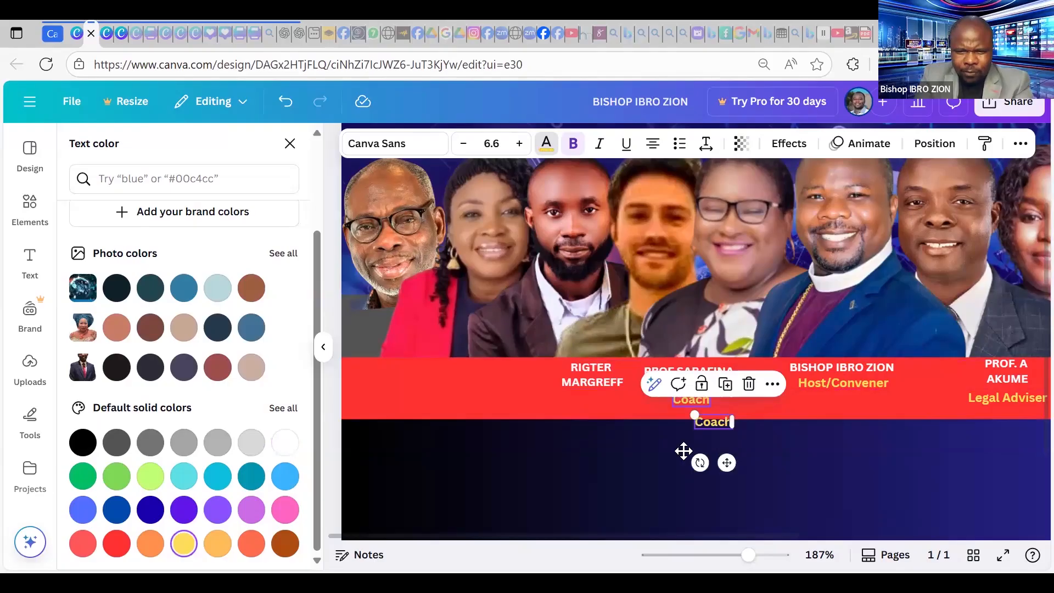
drag(602, 443, 602, 417)
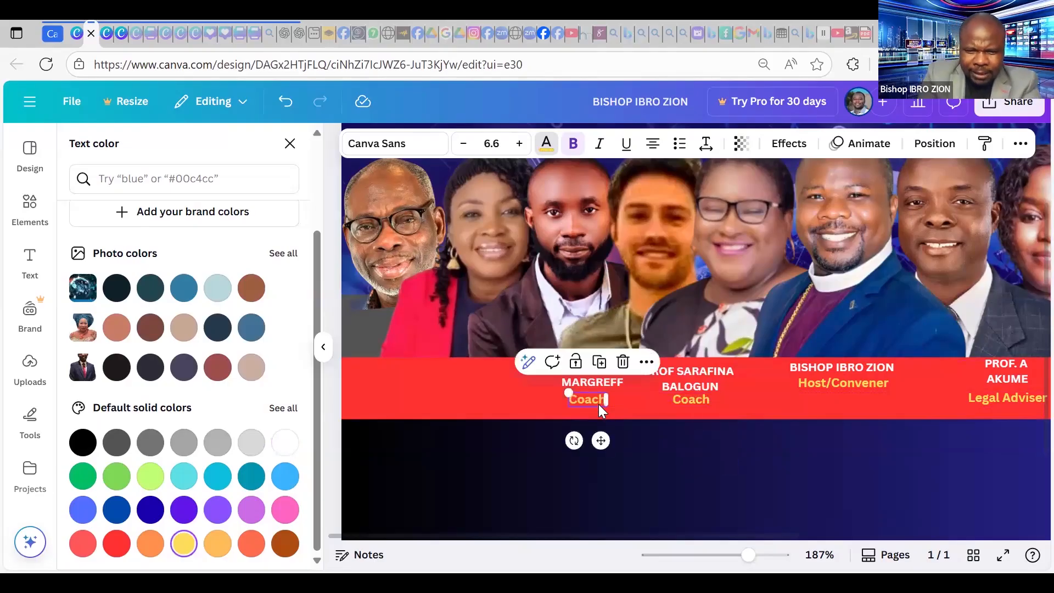
key(ctrl+a)
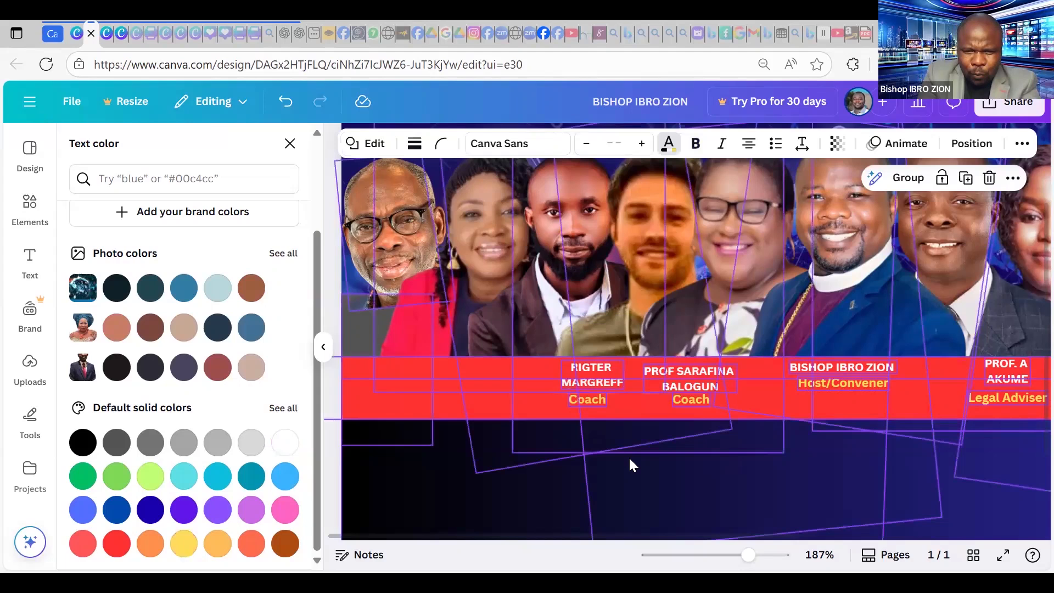
click(588, 399)
double_click(587, 398)
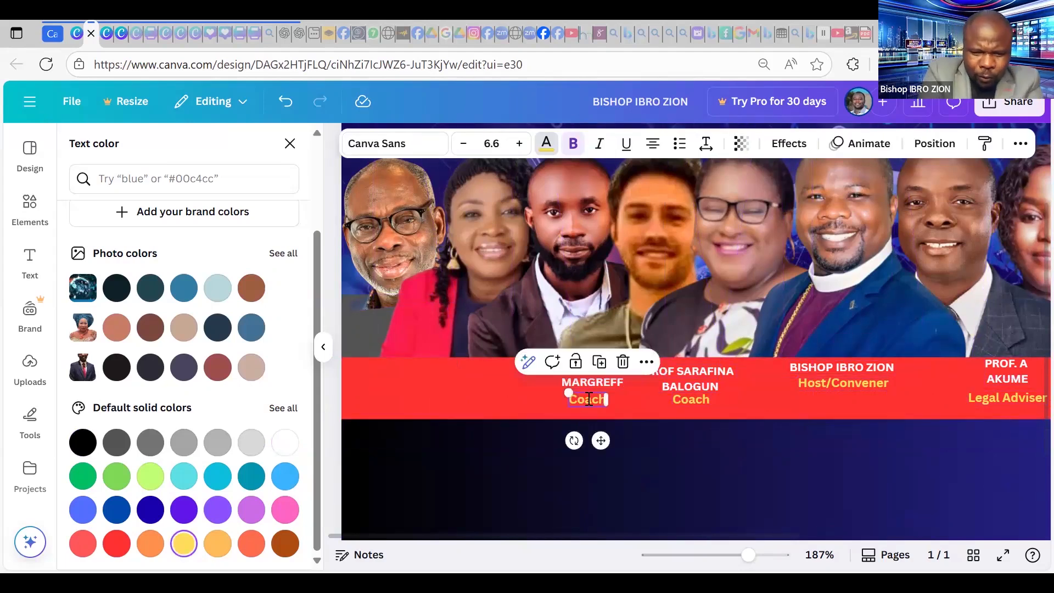
double_click(589, 398)
text(SeEC)
key(BackSpace)
key(BackSpace)
key(BackSpace)
key(BackSpace)
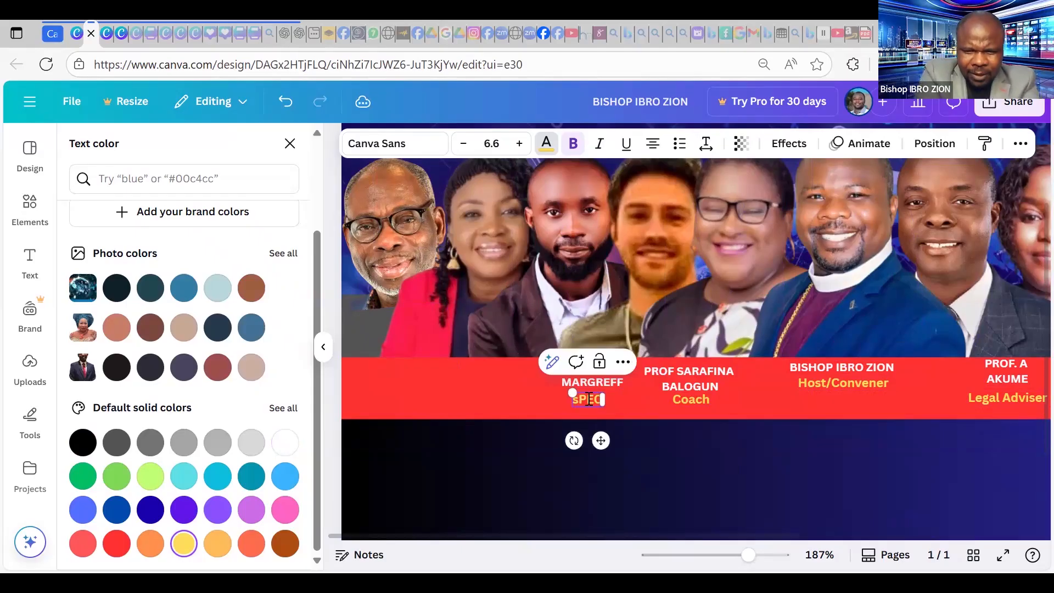
text(Special)
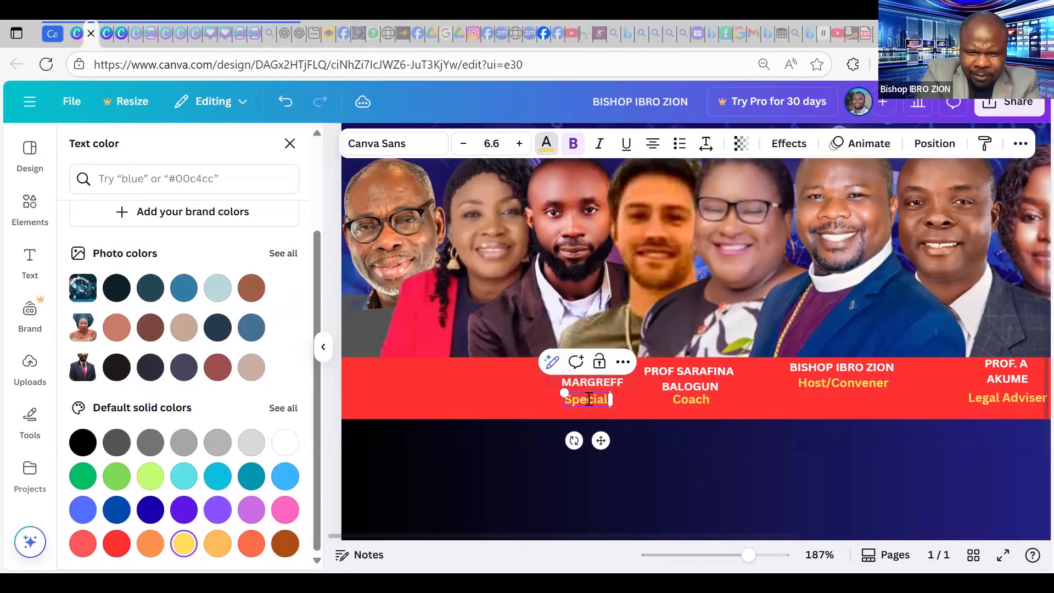
text( Guest)
drag(600, 439, 593, 423)
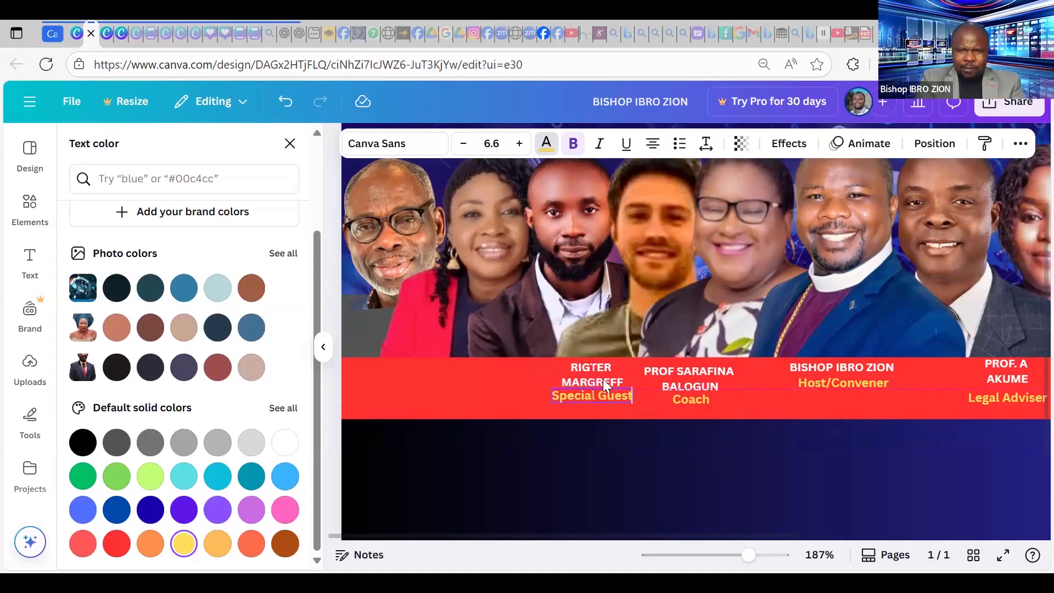
click(603, 379)
click(603, 379)
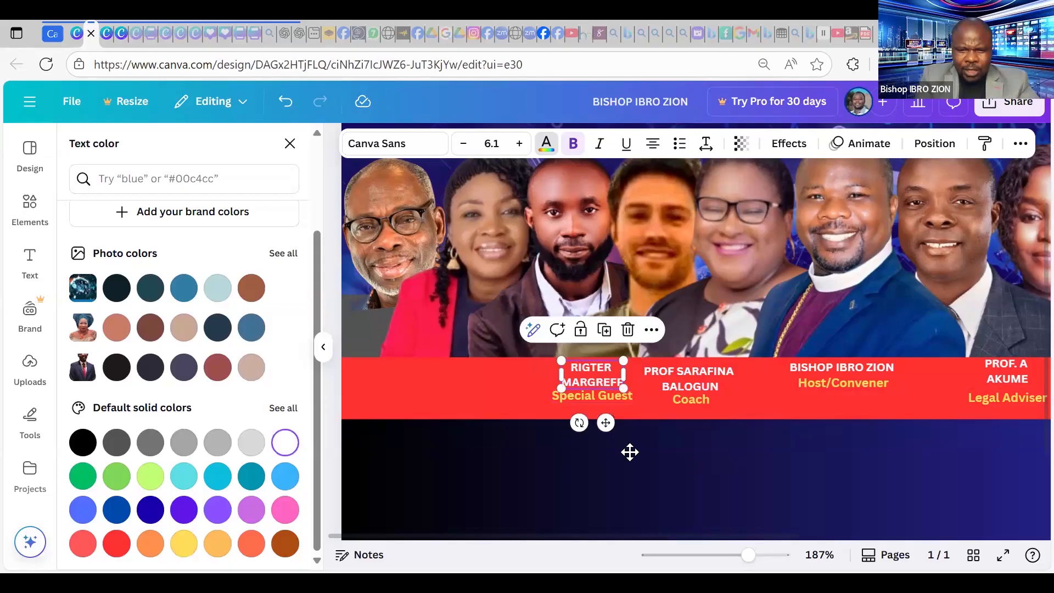
Copy the name caption left of Special Guest and type the next speaker's name into it.
drag(605, 427, 627, 450)
drag(616, 385, 512, 363)
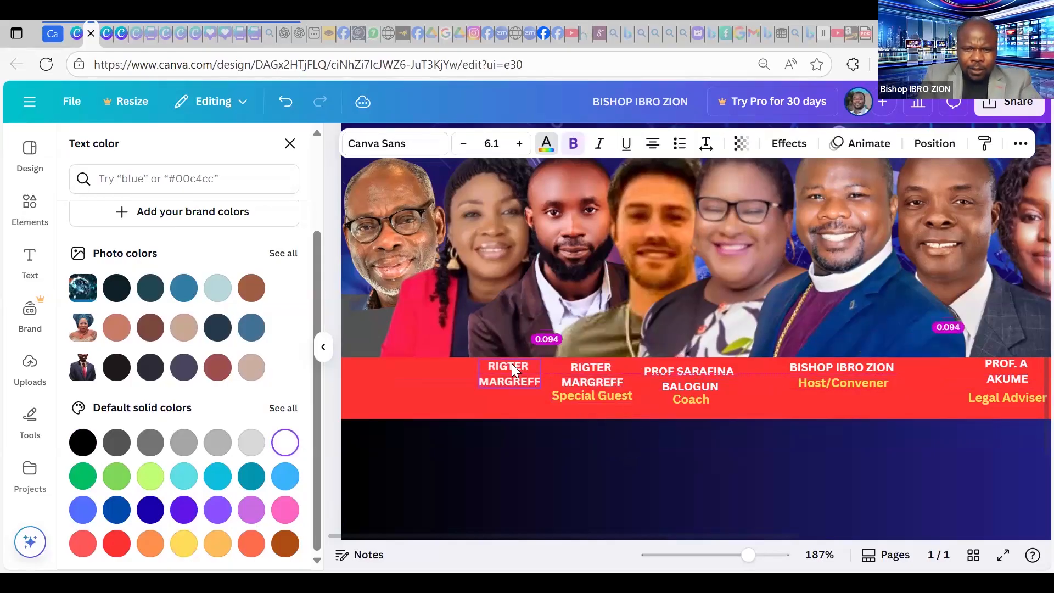
double_click(517, 373)
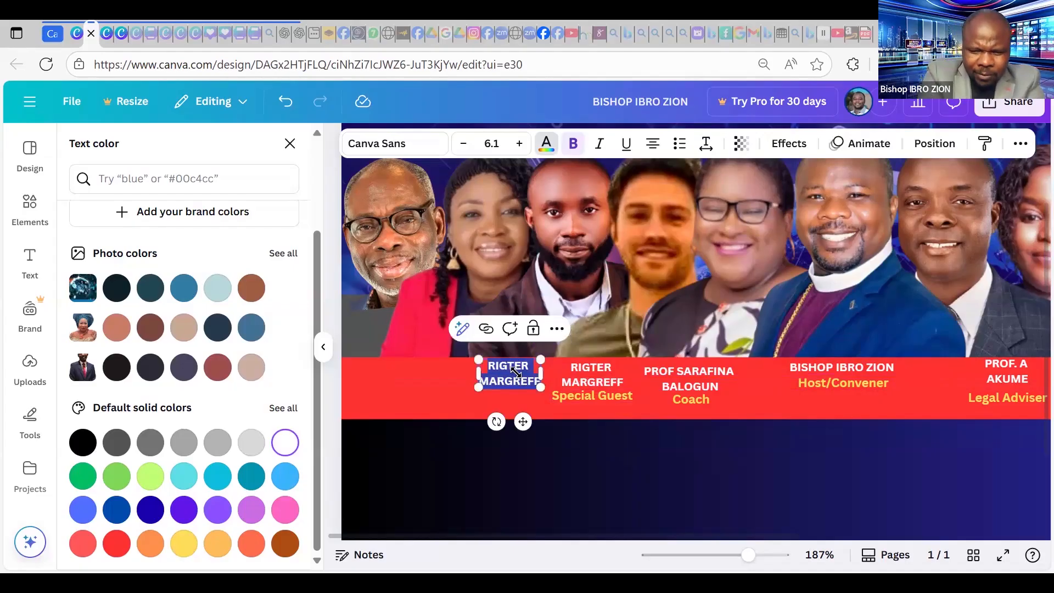
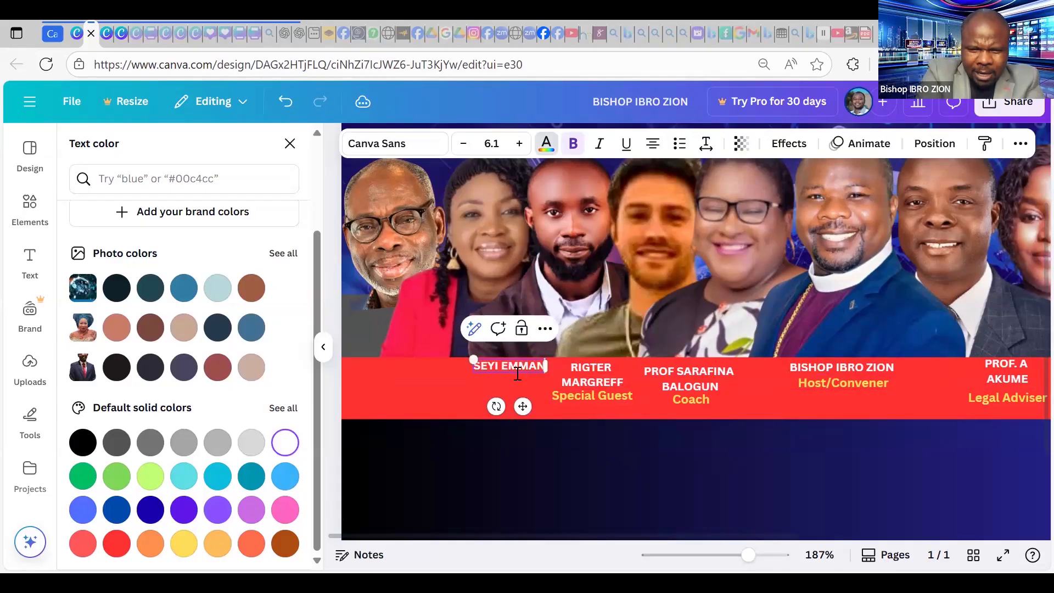
key(Left)
key(Left)
key(Left)
key(Left)
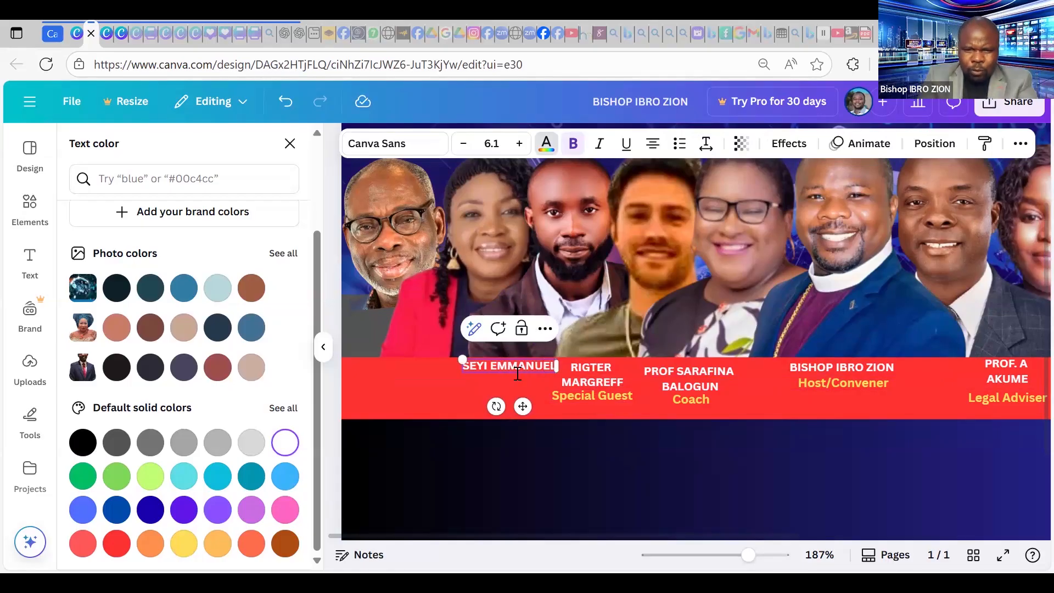
key(Escape)
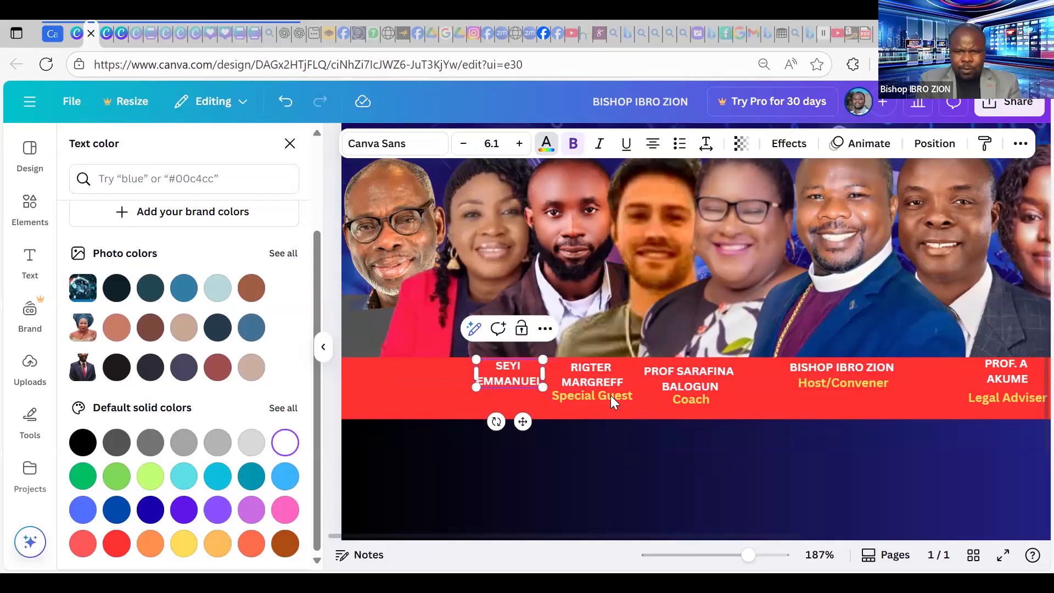
Place a yellow Coach label under the new name and duplicate that name caption.
click(688, 406)
drag(704, 440, 517, 436)
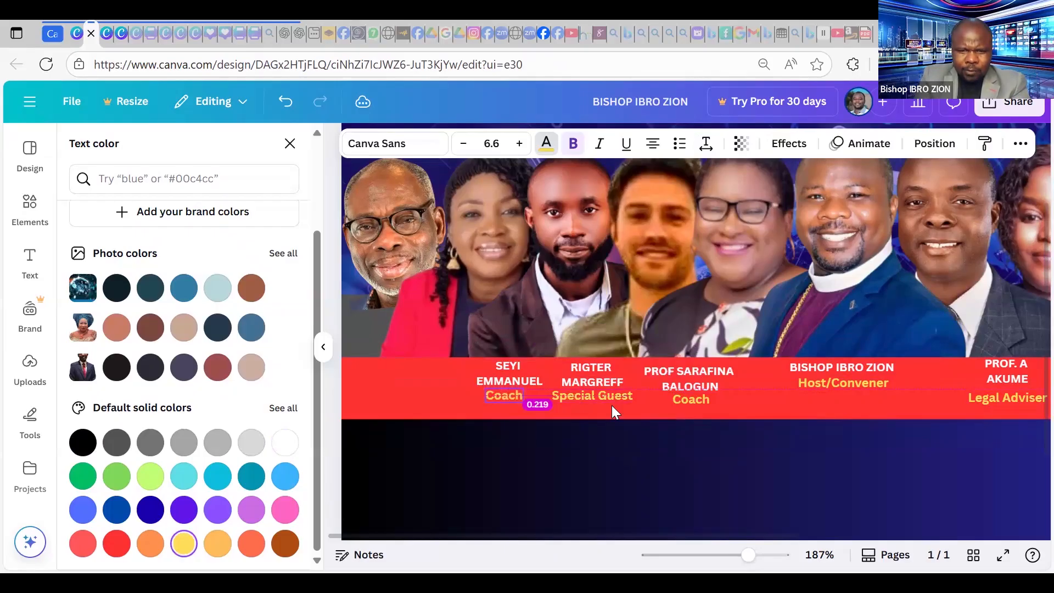
click(528, 374)
key(ctrl+d)
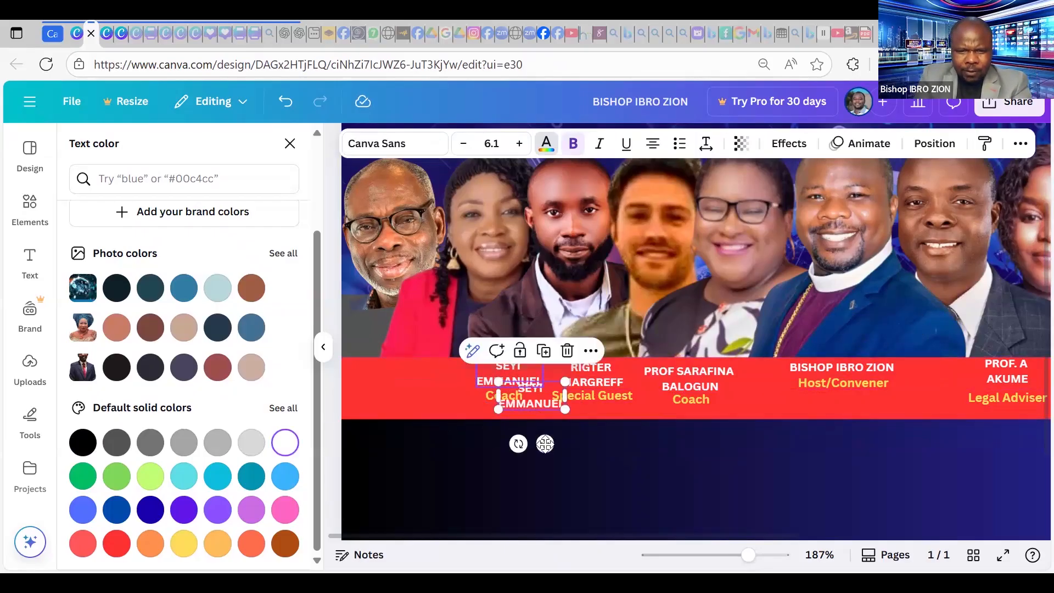
Move the name copy to the leftmost slot and enter the next speaker's name on two lines.
drag(545, 444, 439, 419)
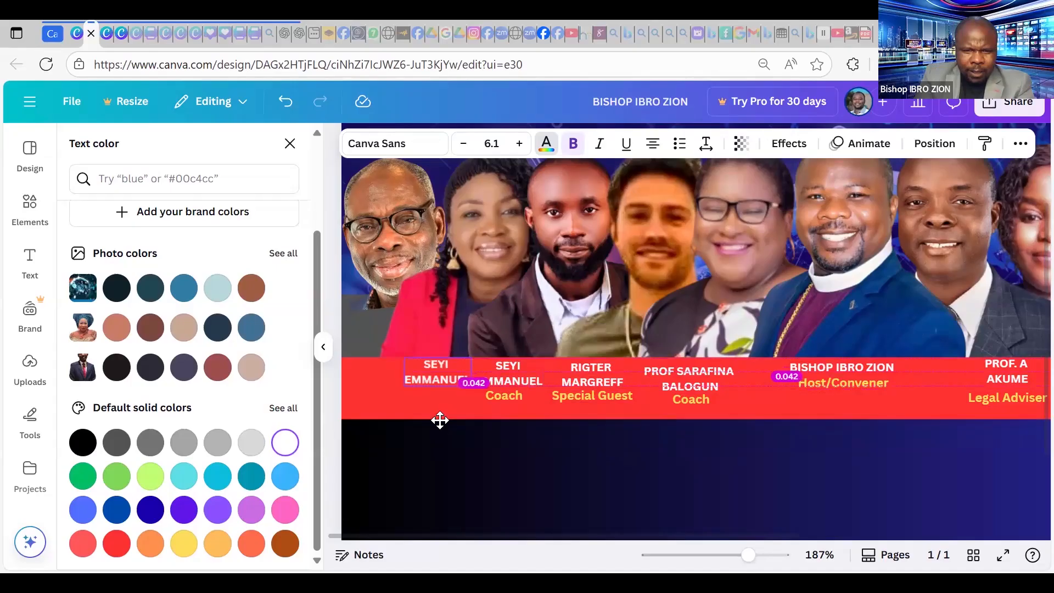
double_click(442, 371)
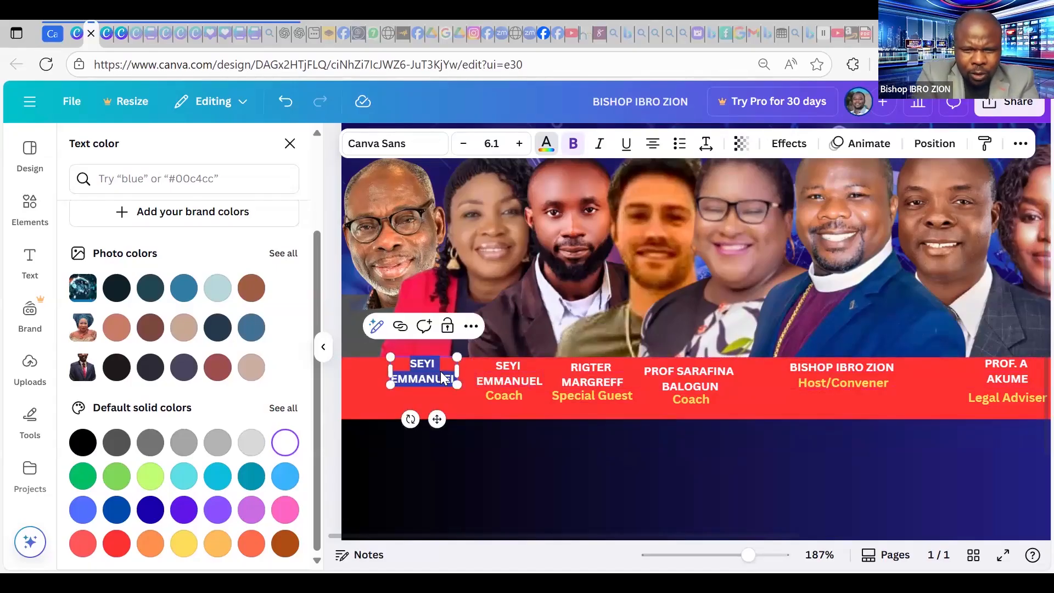
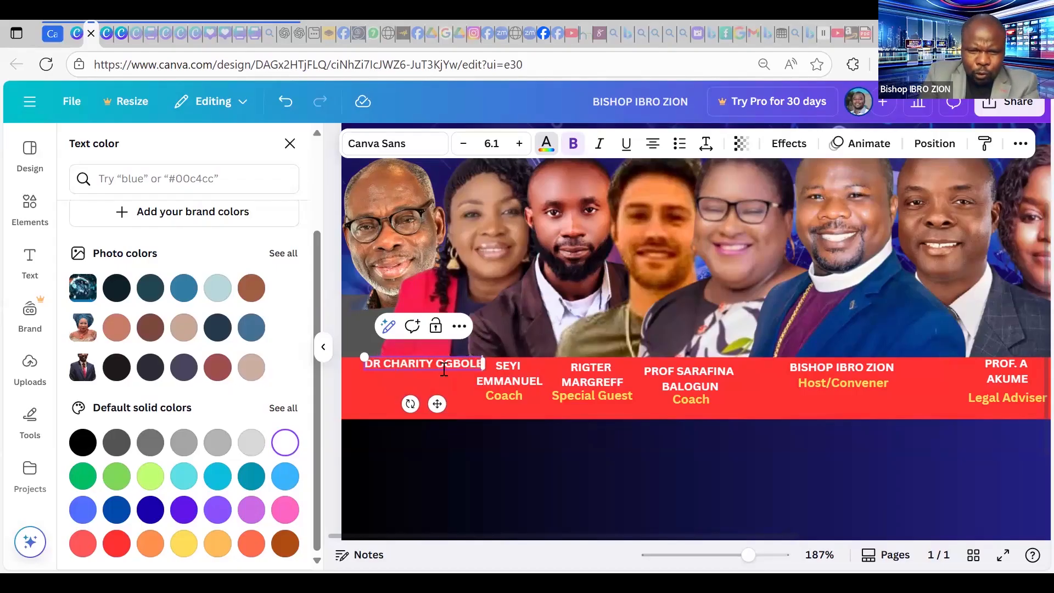
click(443, 369)
key(Return)
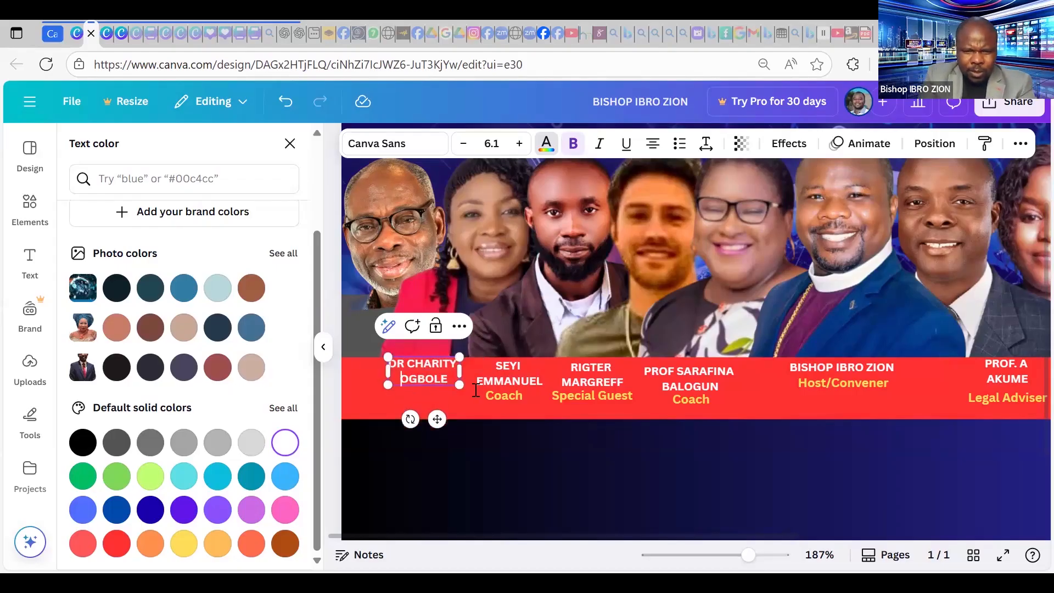
drag(437, 419, 493, 420)
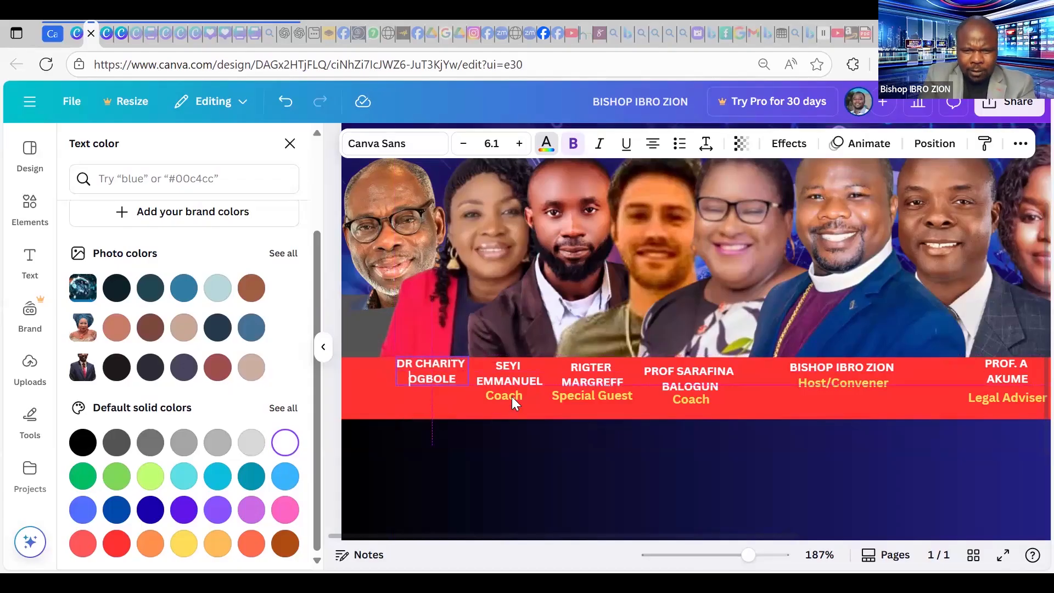
Copy the Coach label under the leftmost name and change it to Guest.
click(512, 396)
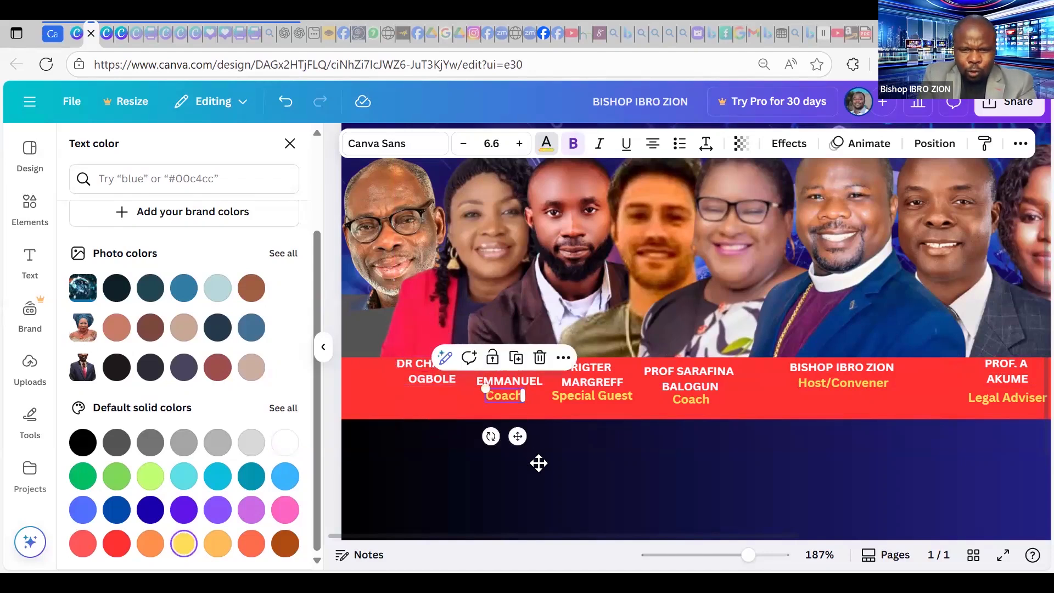
key(ctrl+d)
drag(422, 430, 438, 438)
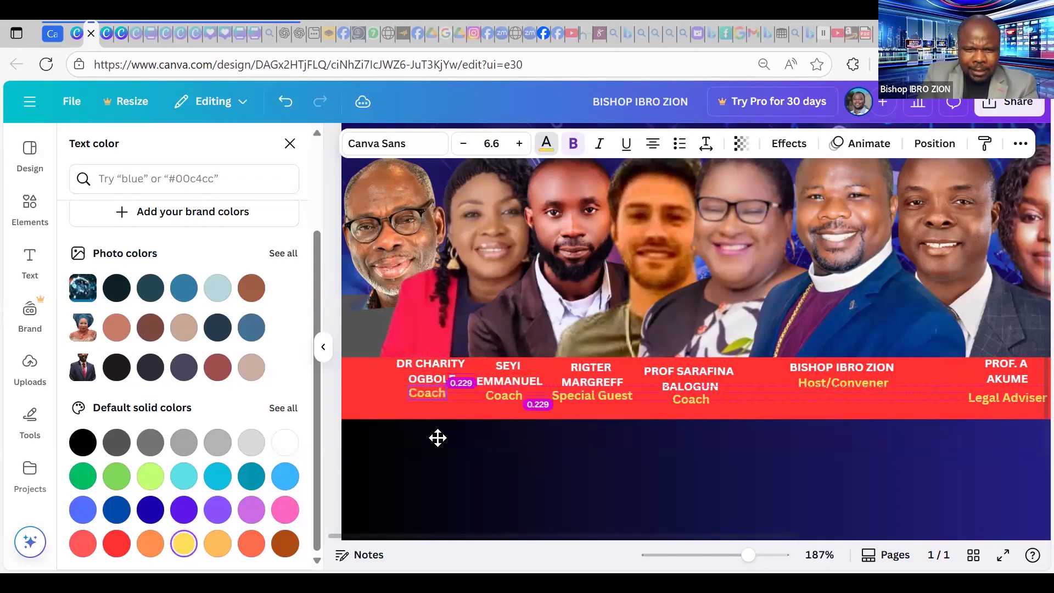
drag(430, 398, 431, 397)
double_click(439, 391)
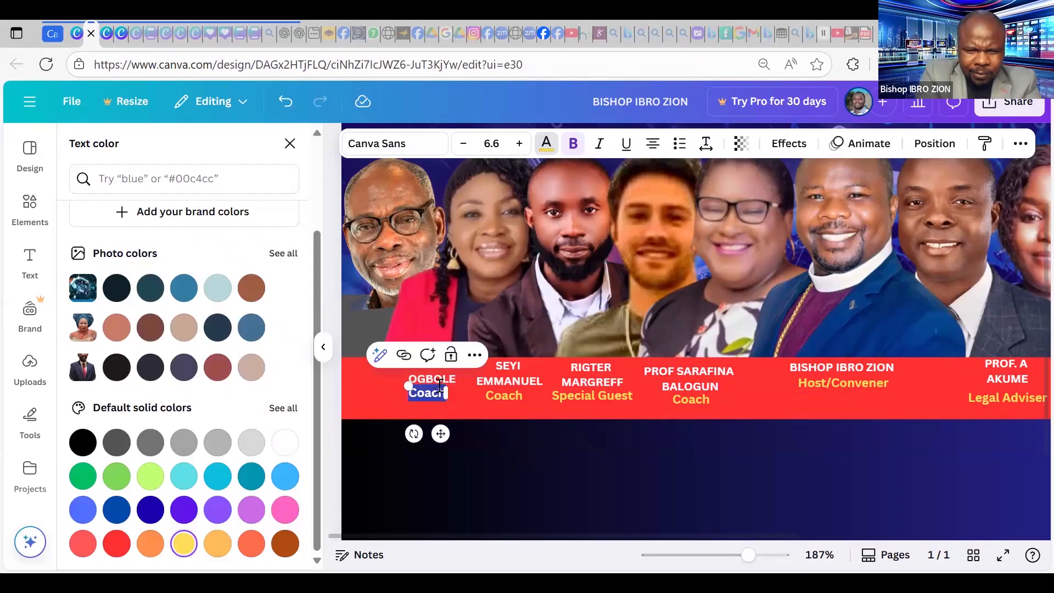
text(gUES)
key(BackSpace)
key(BackSpace)
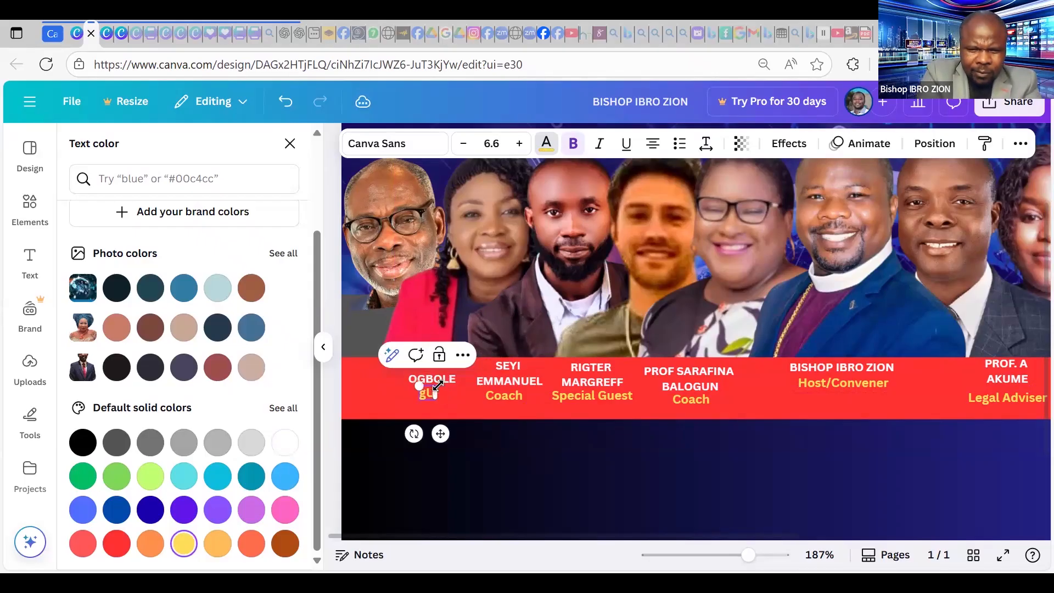
key(BackSpace)
key(BackSpace)
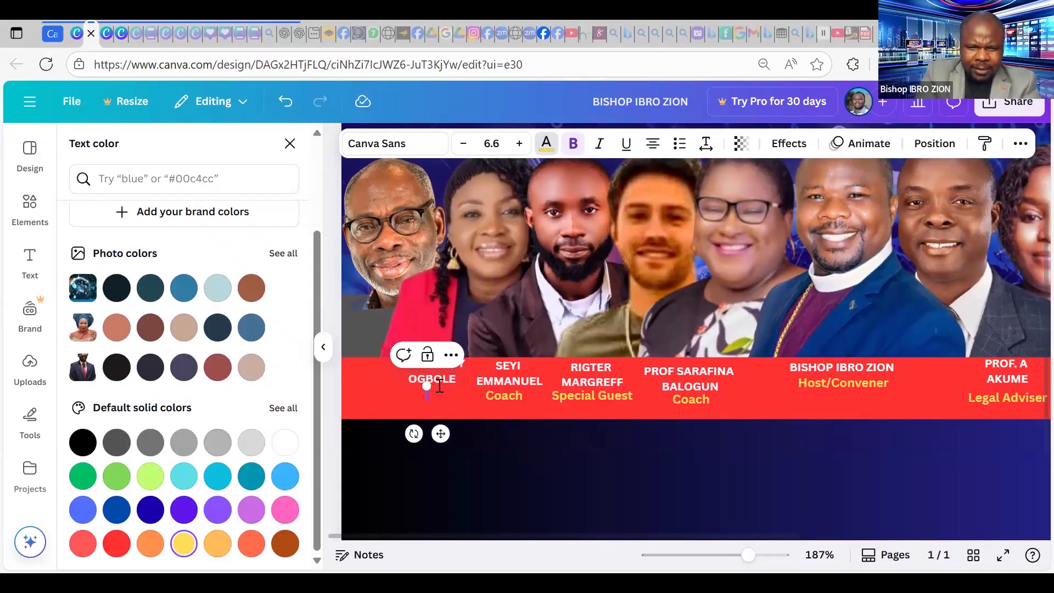
text(Guest)
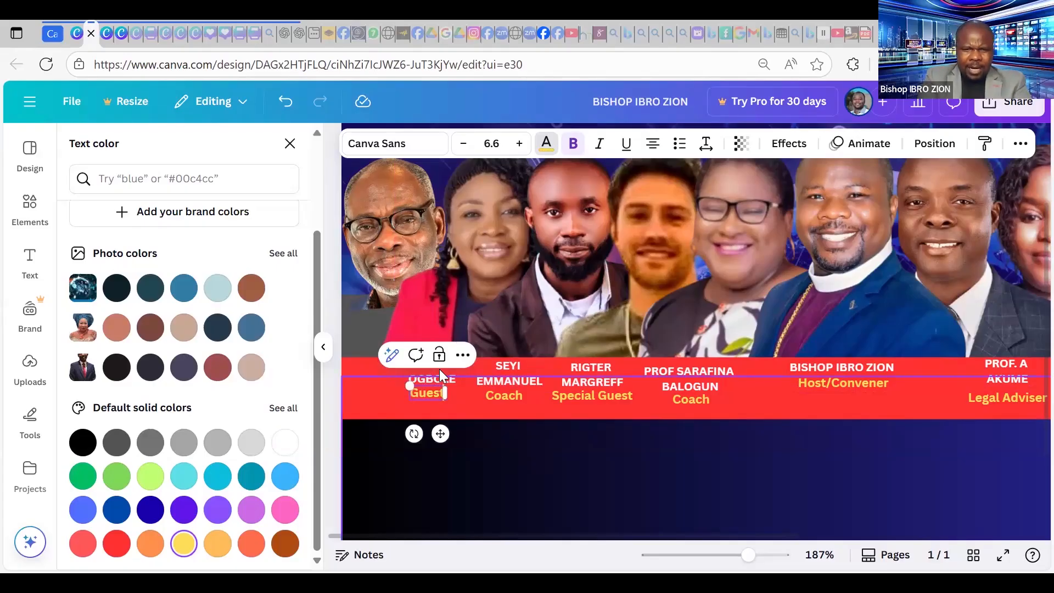
click(439, 369)
drag(439, 369, 467, 449)
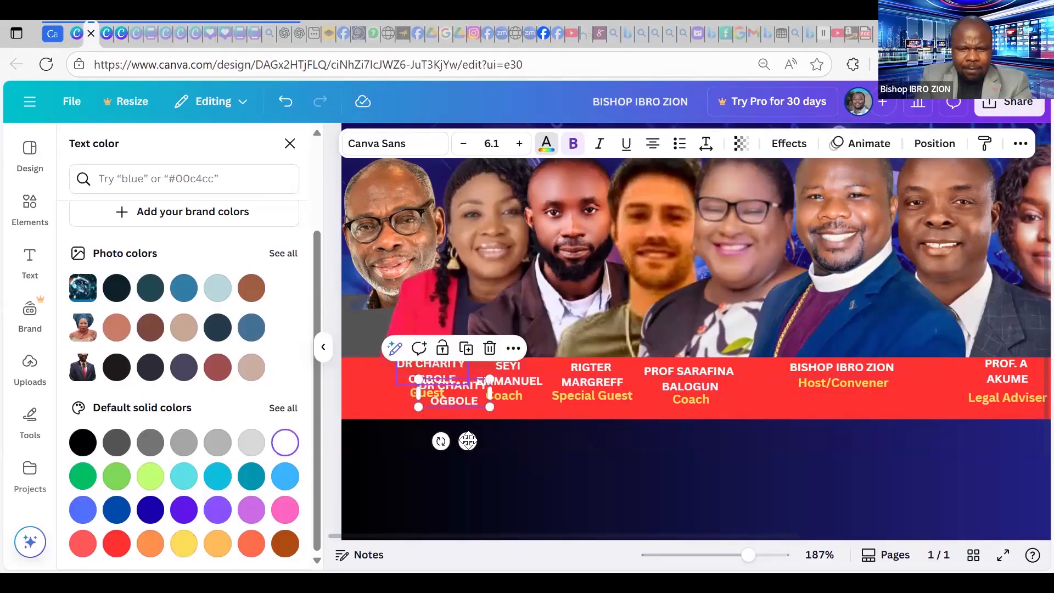
Put a name copy at the band's left edge with the new speaker's name, shifting the neighbouring name right.
drag(464, 389, 386, 370)
double_click(386, 370)
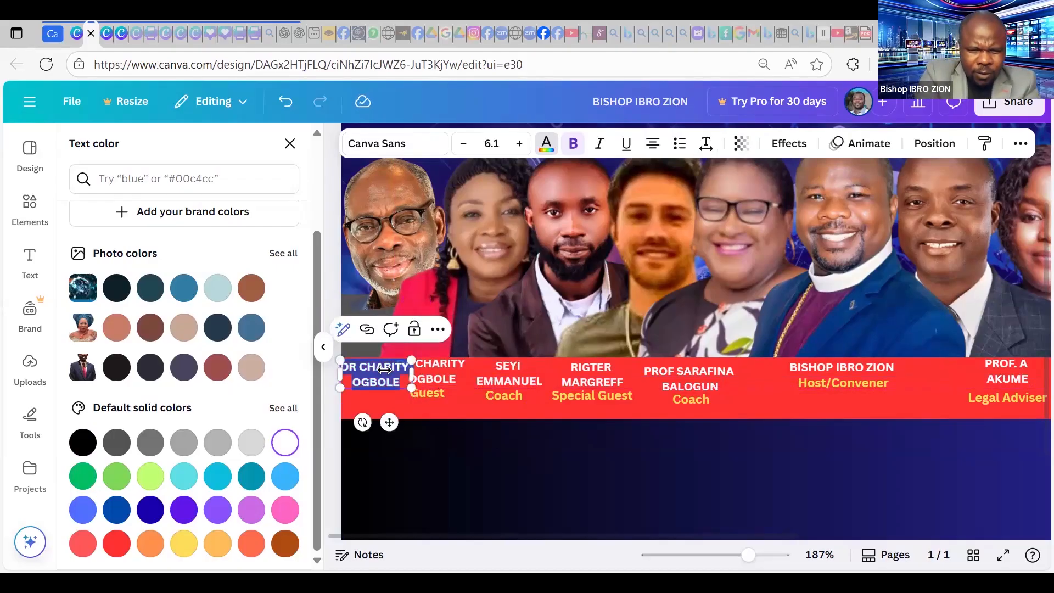
text(d)
key(BackSpace)
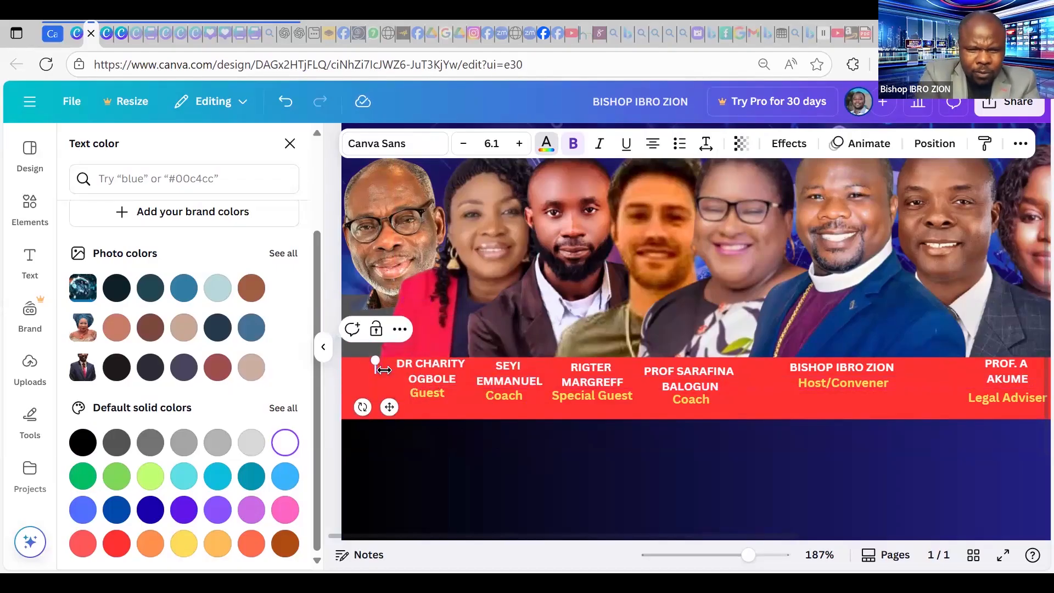
text(DR M)
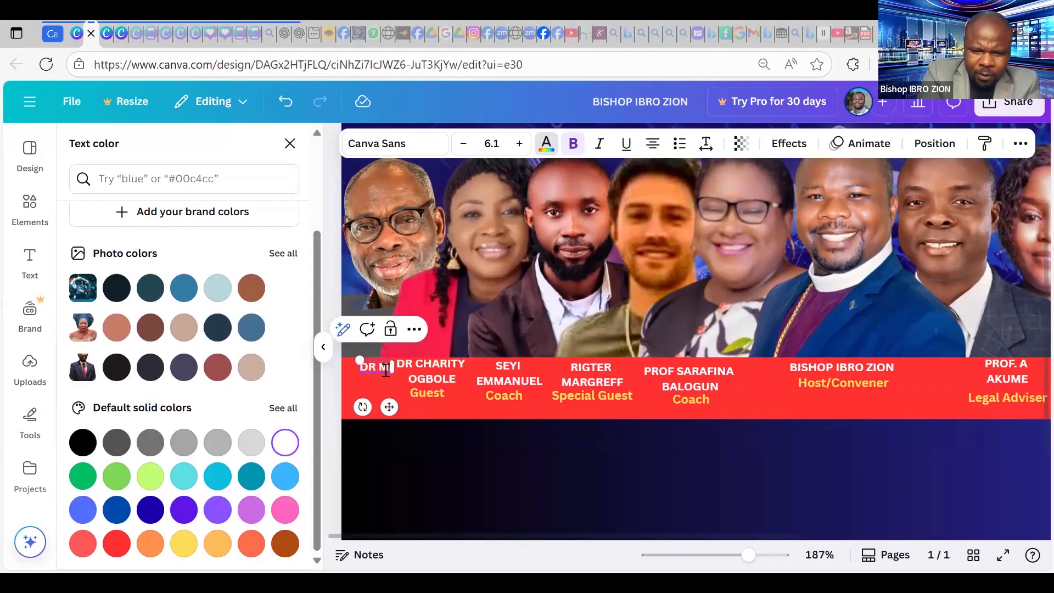
text(.I.A)
key(BackSpace)
text(O)
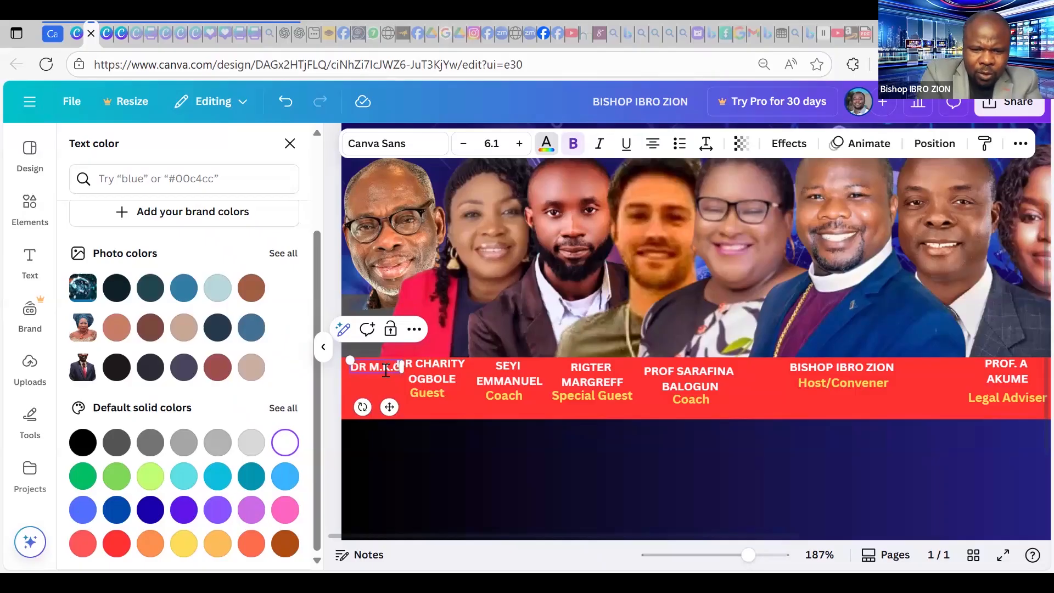
text( OYENEY)
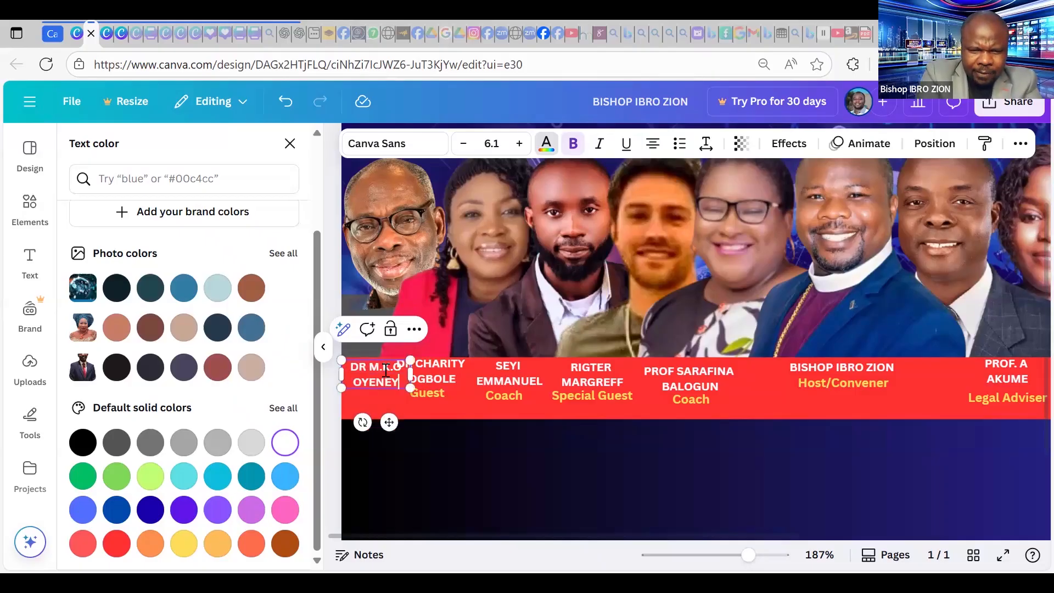
text(E)
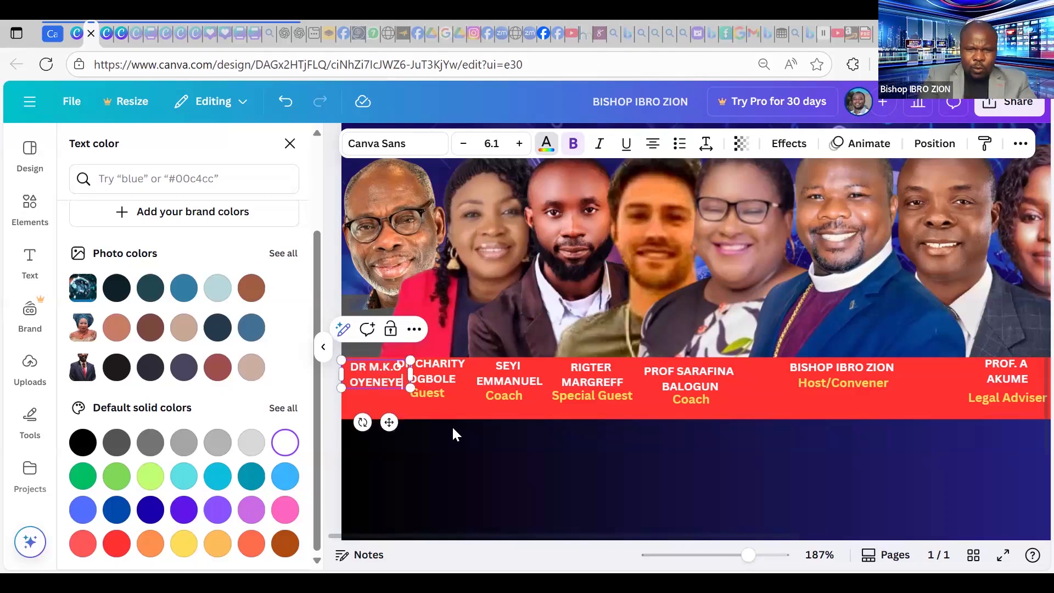
click(511, 370)
click(517, 370)
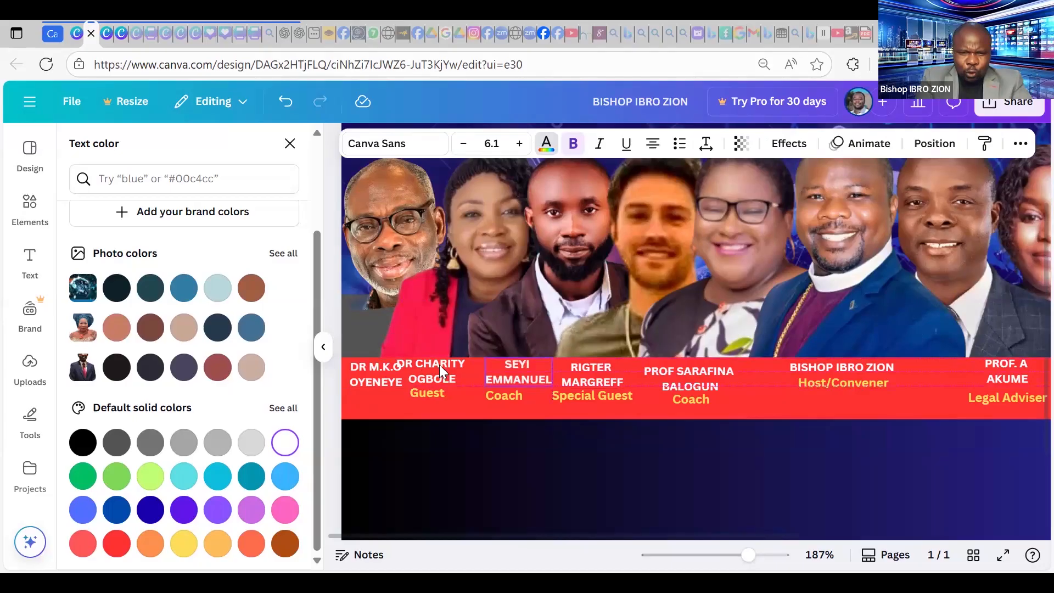
drag(467, 363, 481, 363)
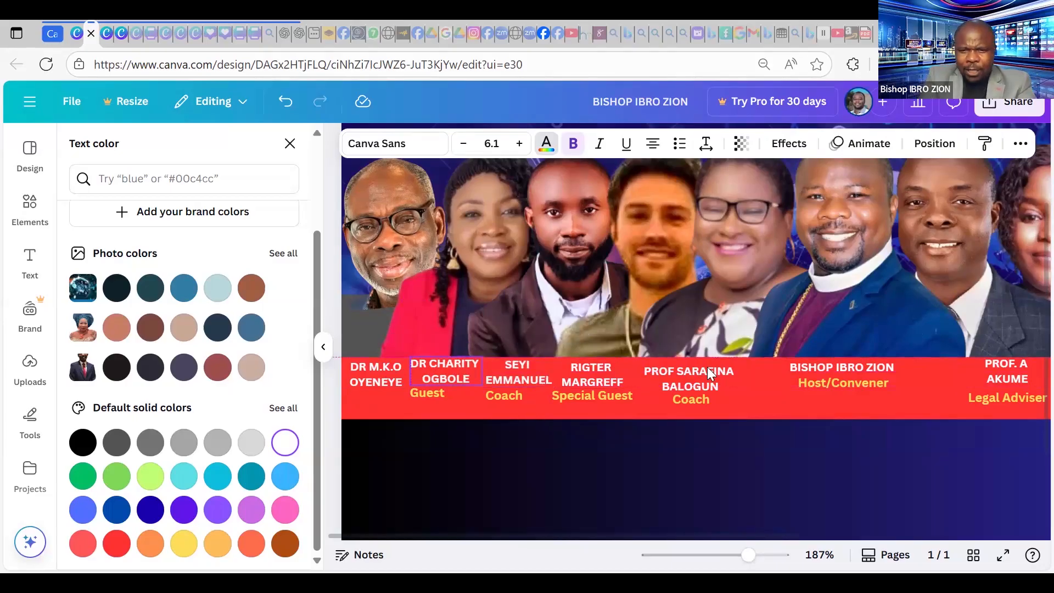
Make the five leftmost speaker name labels slightly smaller.
click(876, 363)
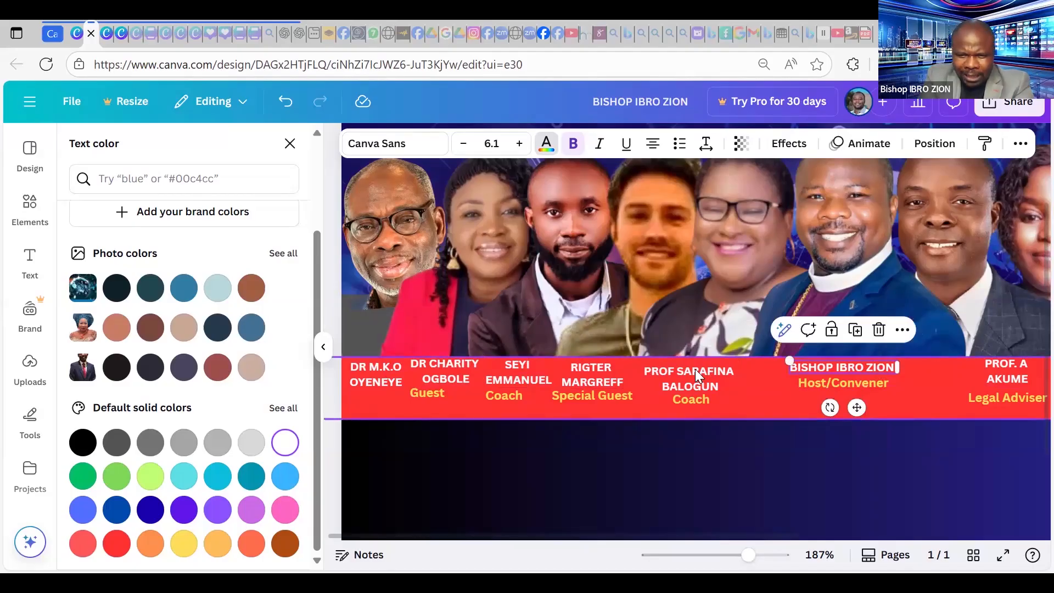
shift+click(593, 374)
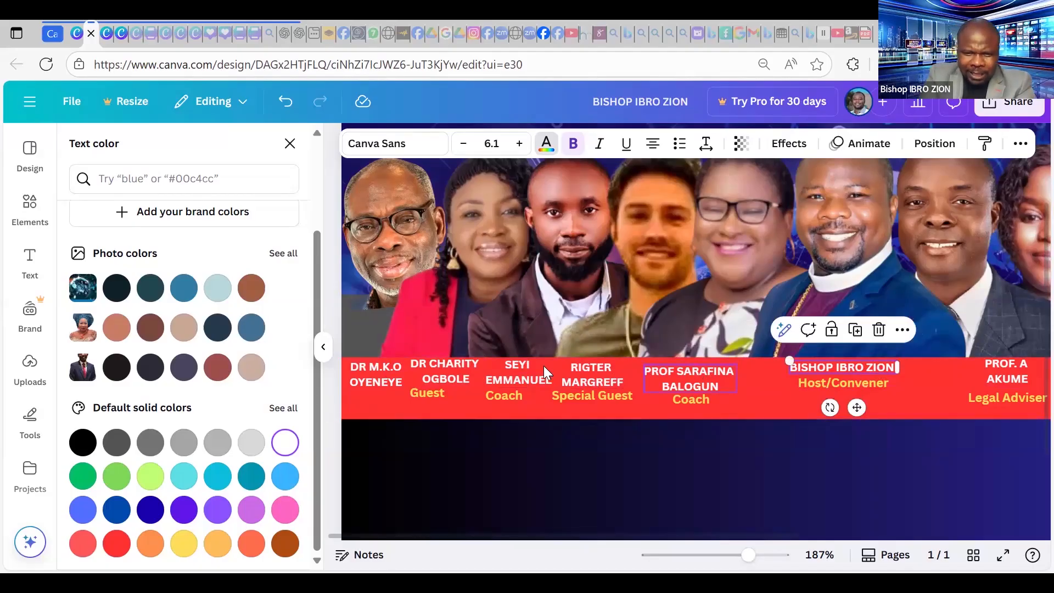
shift+click(520, 368)
shift+click(381, 371)
shift+click(444, 374)
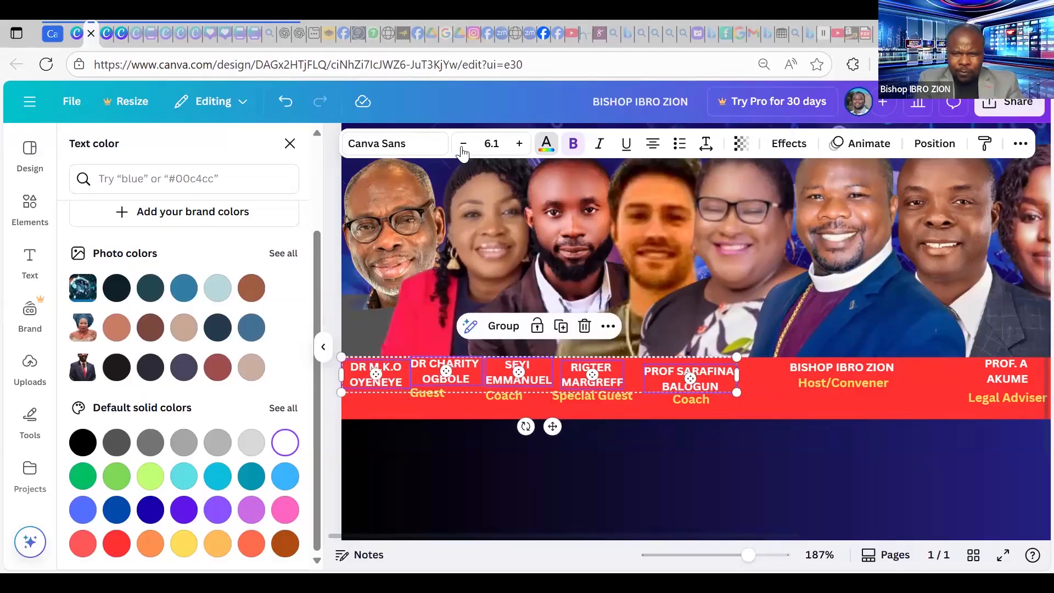
click(769, 389)
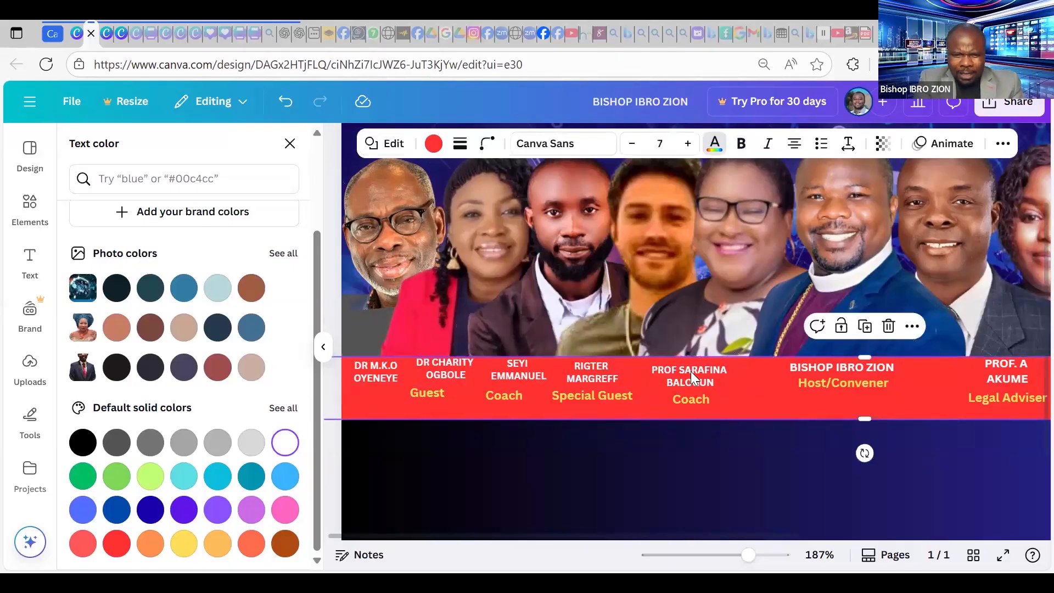
Adjust the speaker name labels, nudging the third name slightly left.
click(690, 371)
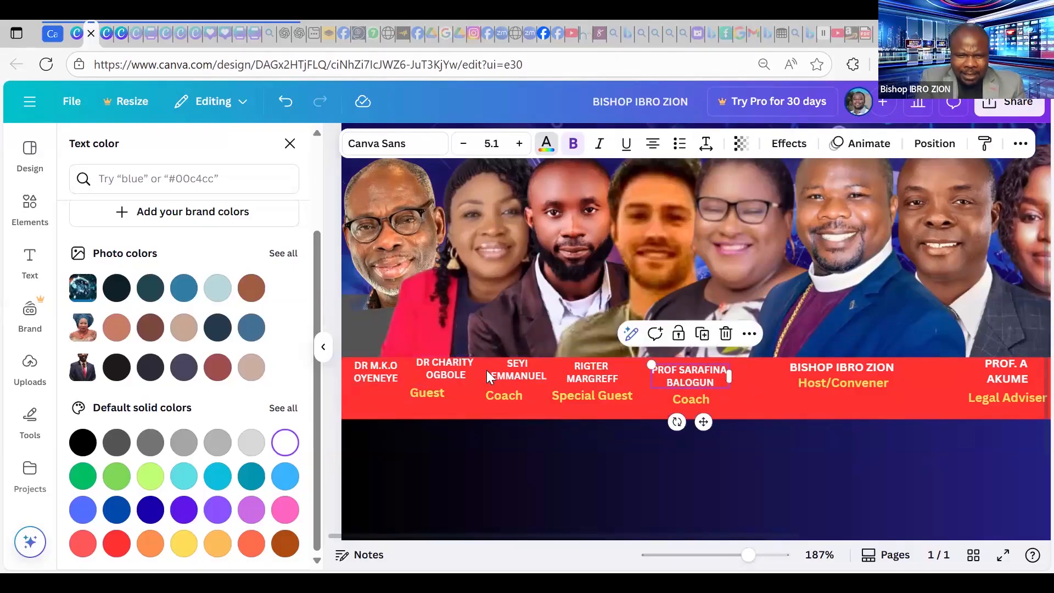
click(393, 370)
click(454, 366)
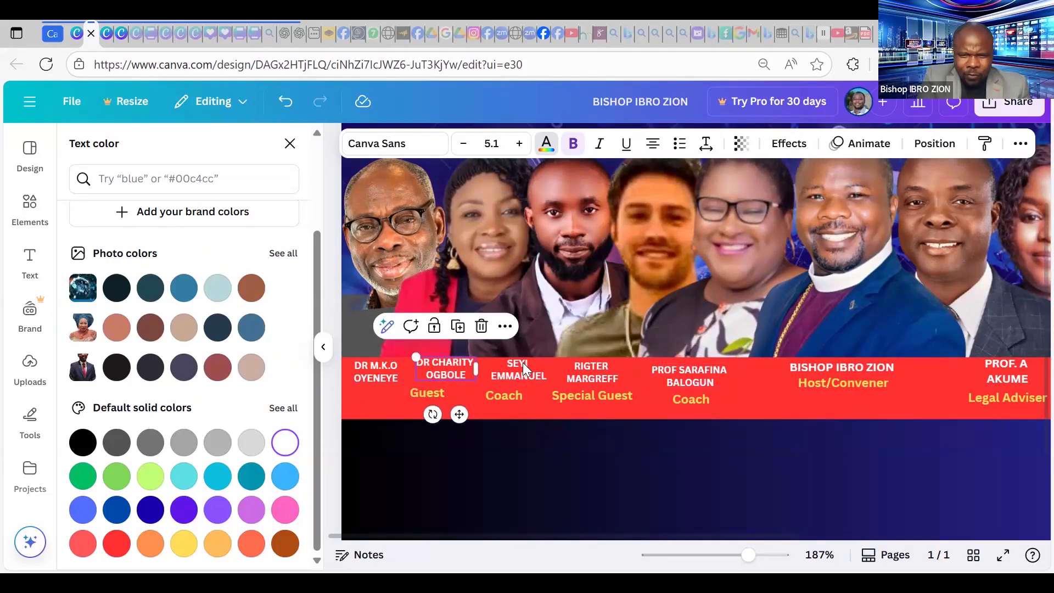
drag(524, 373, 516, 373)
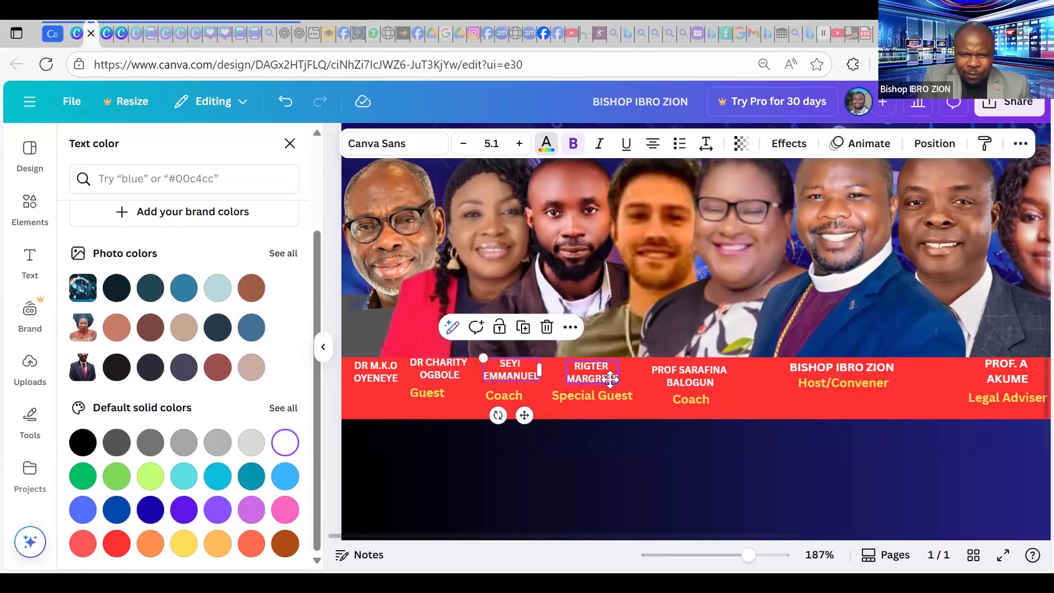
click(610, 379)
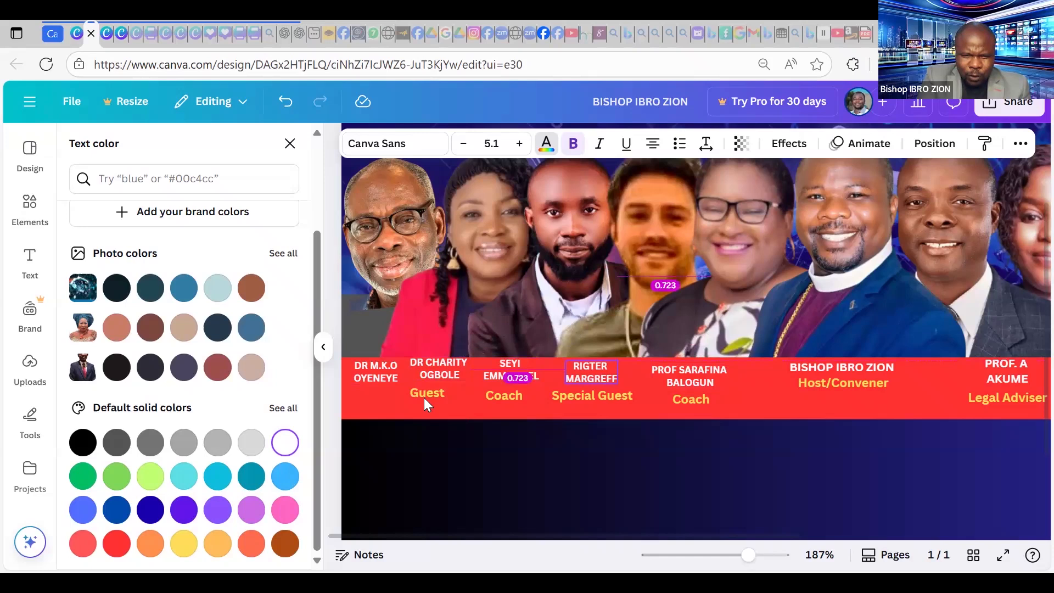
Duplicate the yellow Guest label and place the copy under the leftmost name.
click(454, 396)
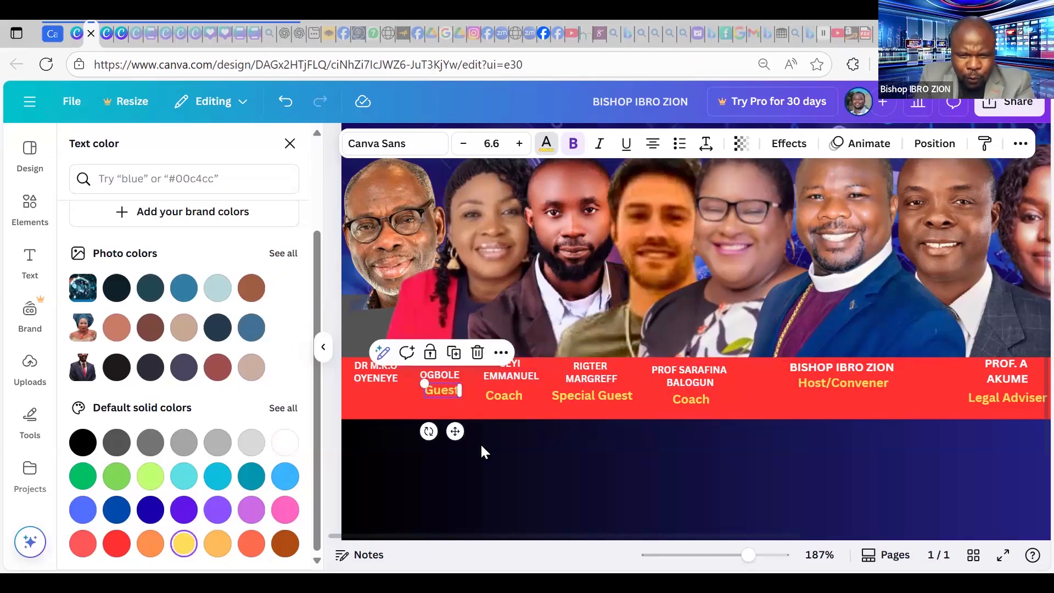
key(ctrl+d)
drag(475, 454, 382, 403)
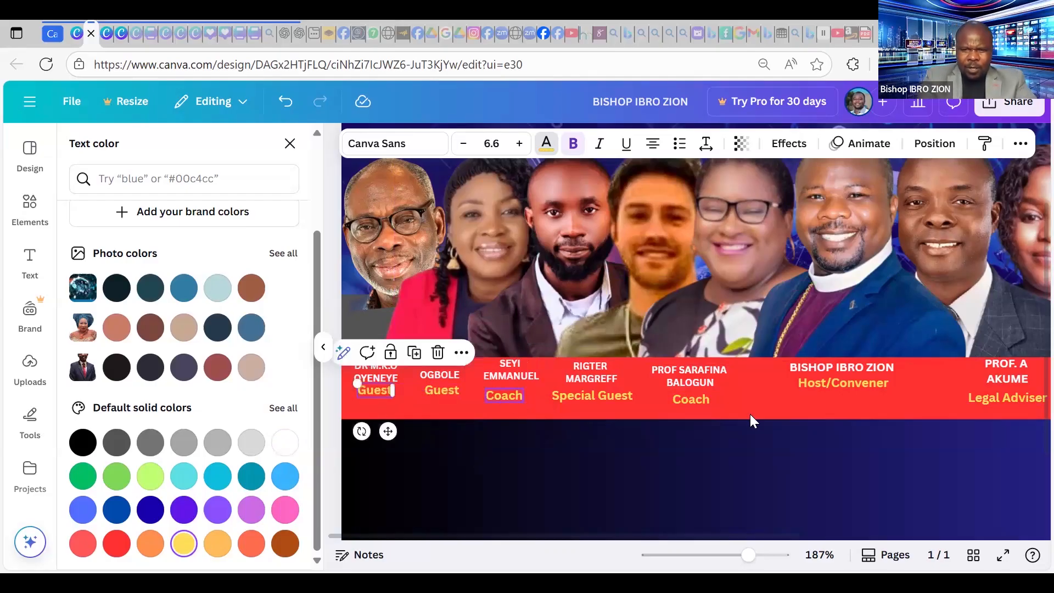
drag(748, 555, 731, 555)
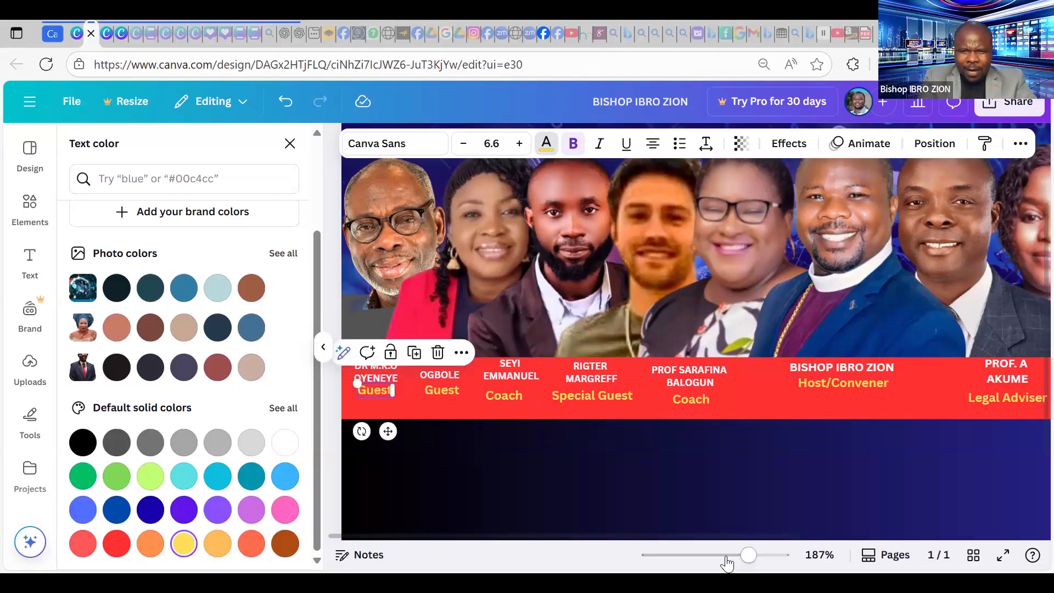
scroll(986, 266, down, 2)
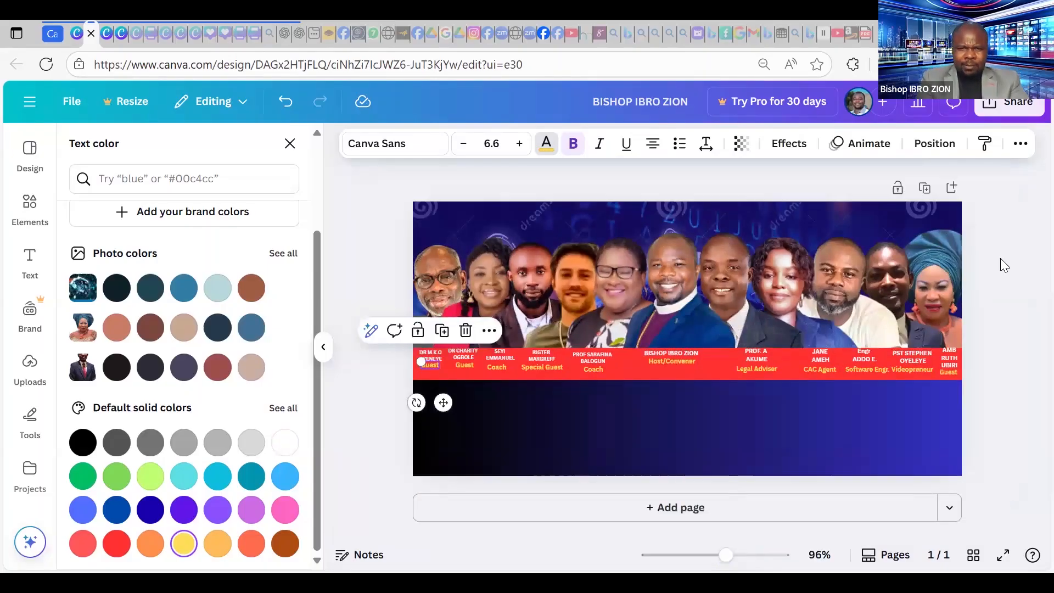
Open the Text options in the left sidebar.
click(1001, 258)
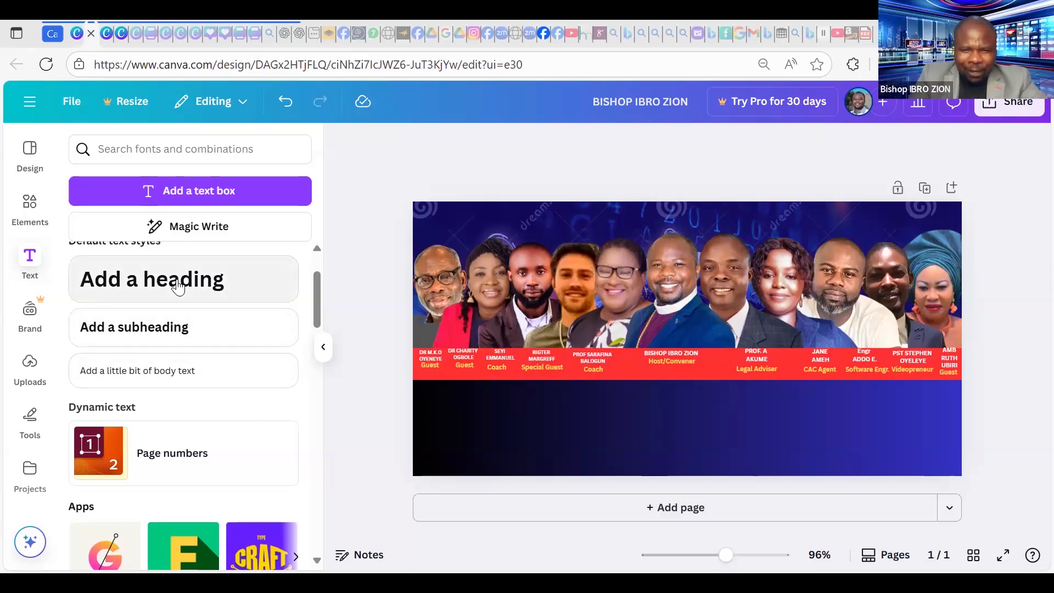
Add a heading in the dark lower band and type DIGITAL CONFERENCE 2025, correcting typos.
click(255, 286)
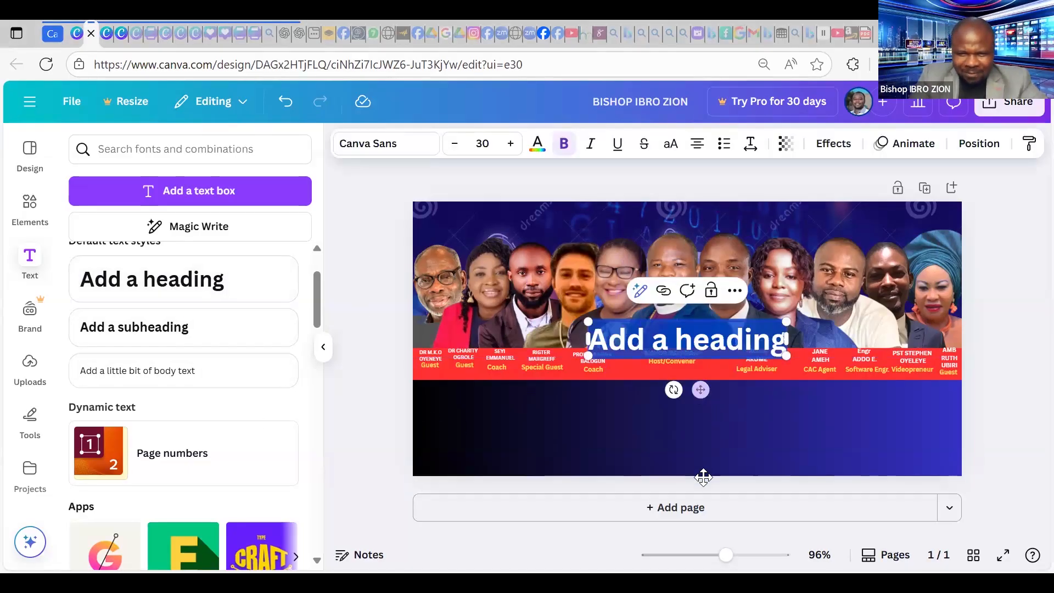
drag(703, 476, 690, 471)
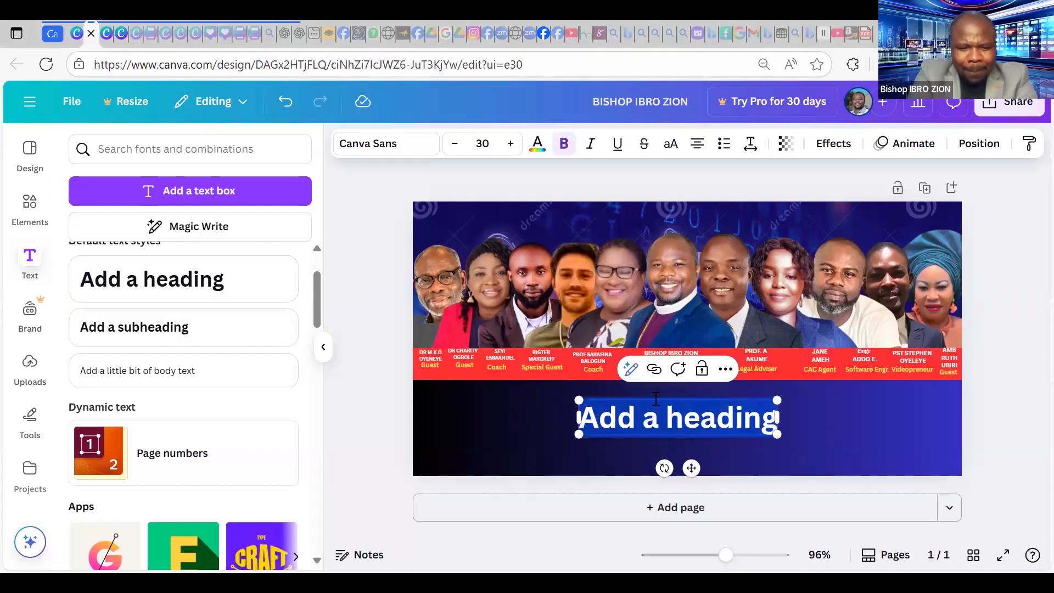
text(digit)
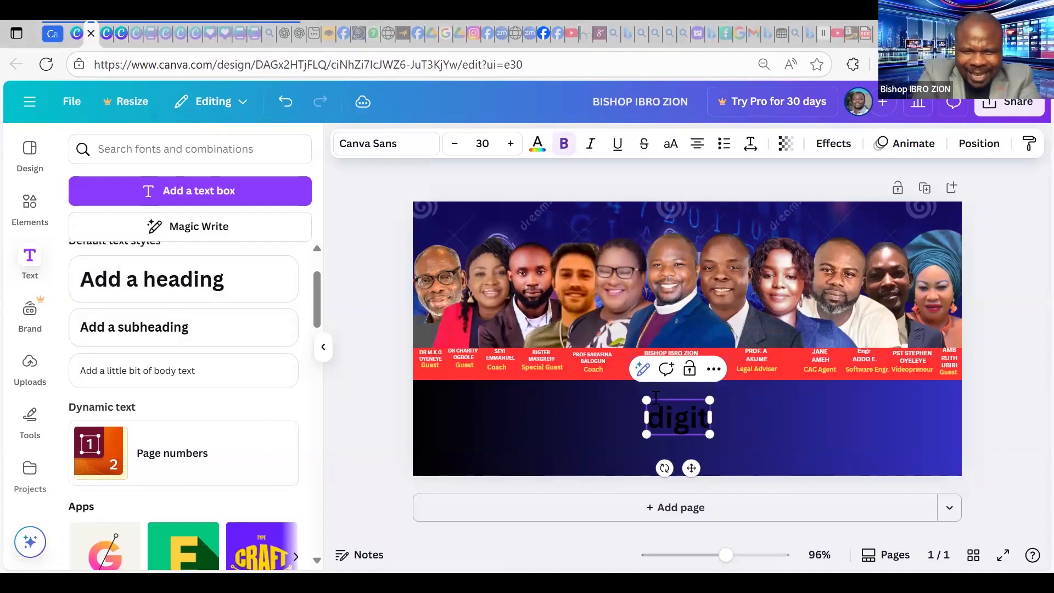
key(BackSpace)
key(BackSpace)
key(BackSpace)
key(BackSpace)
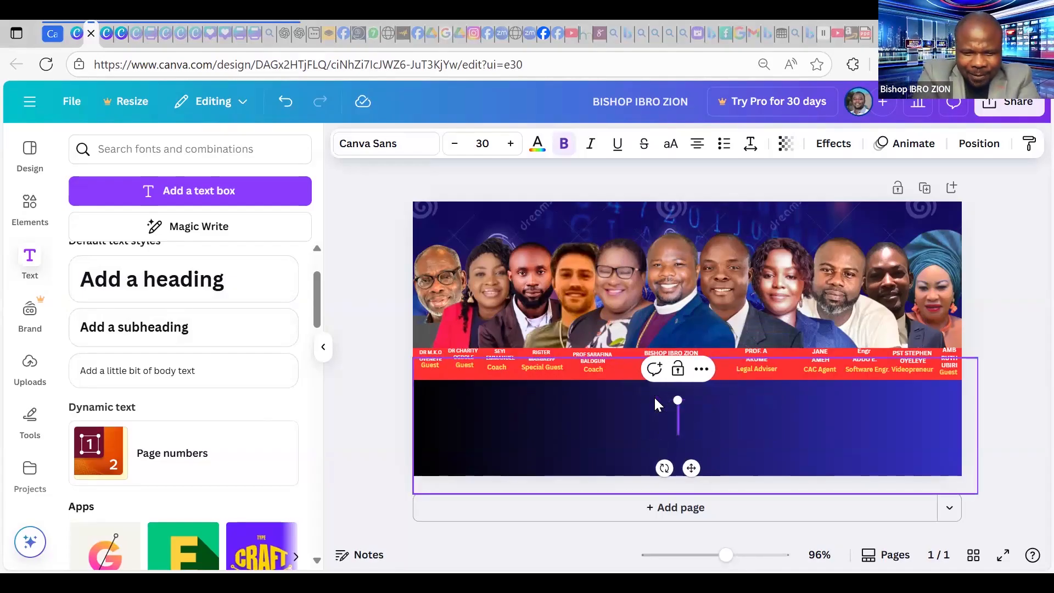
text(digi)
key(BackSpace)
key(BackSpace)
key(BackSpace)
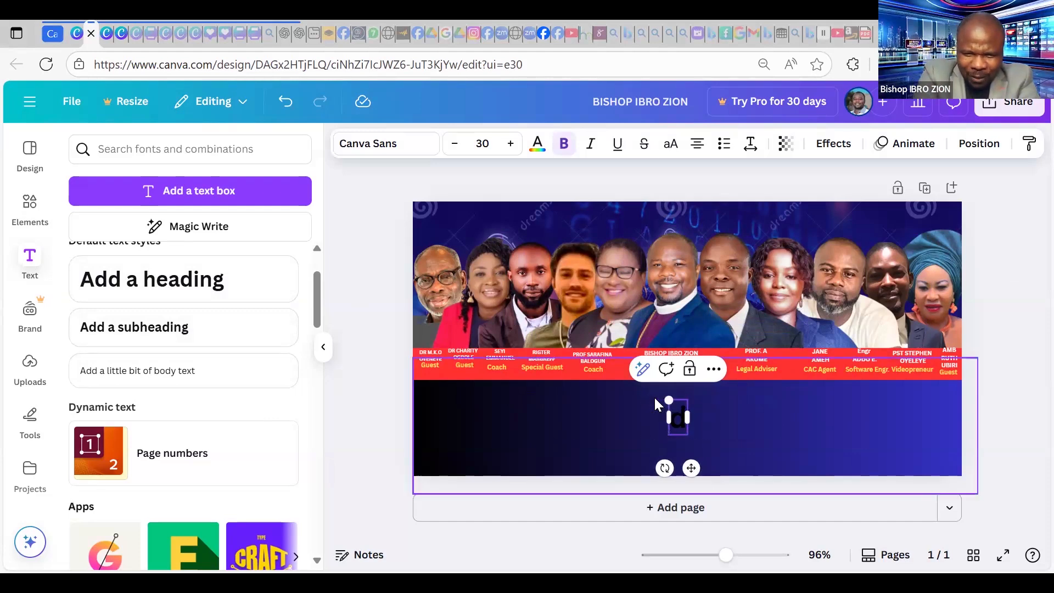
key(BackSpace)
text(DIT)
key(BackSpace)
key(BackSpace)
text(IGITAL CONFERENCE 20)
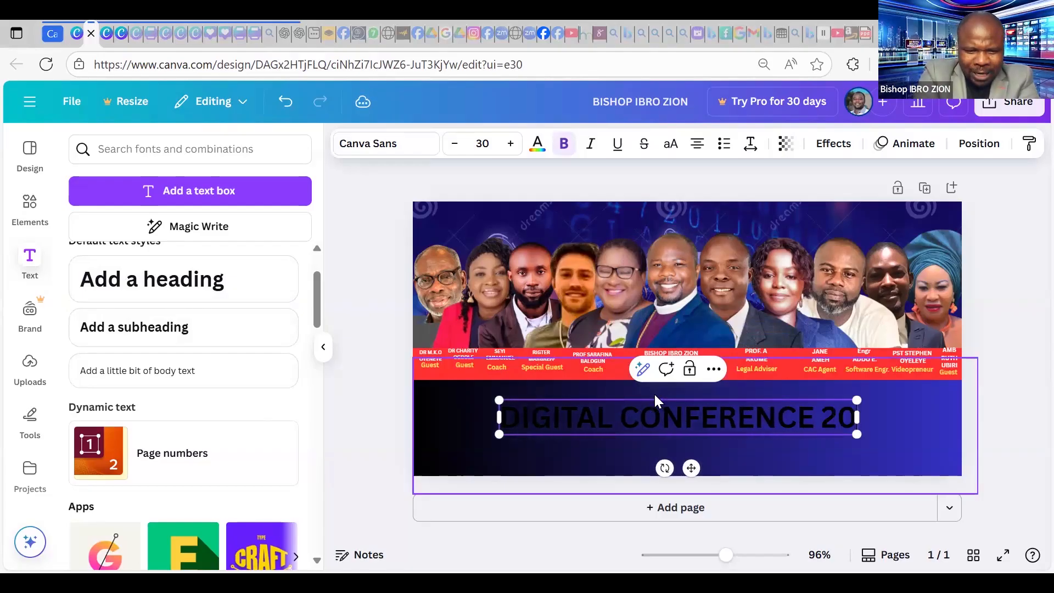
text(25)
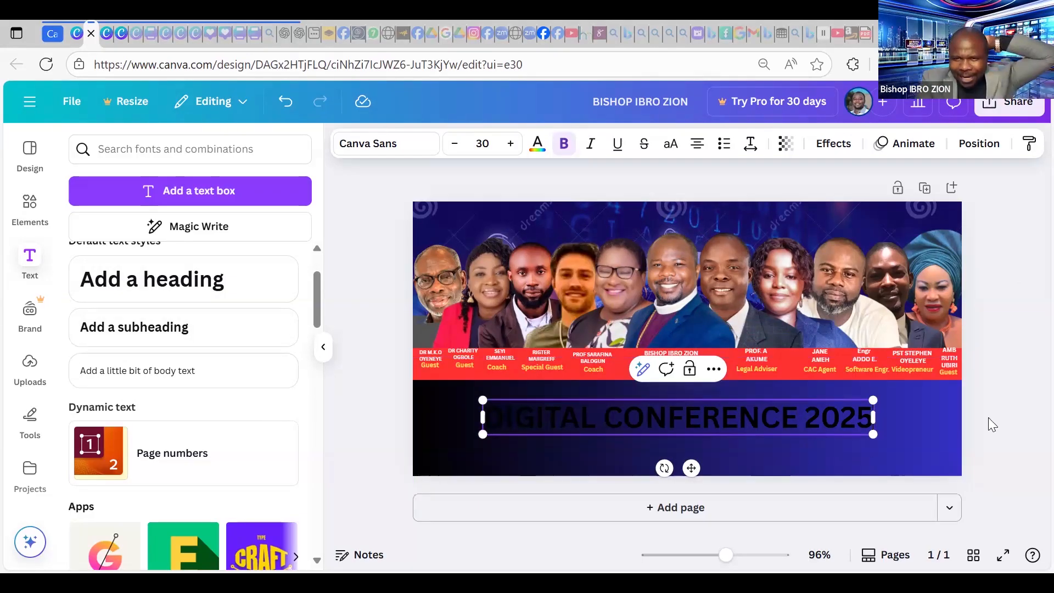
Make the DIGITAL CONFERENCE 2025 heading text white.
triple_click(815, 417)
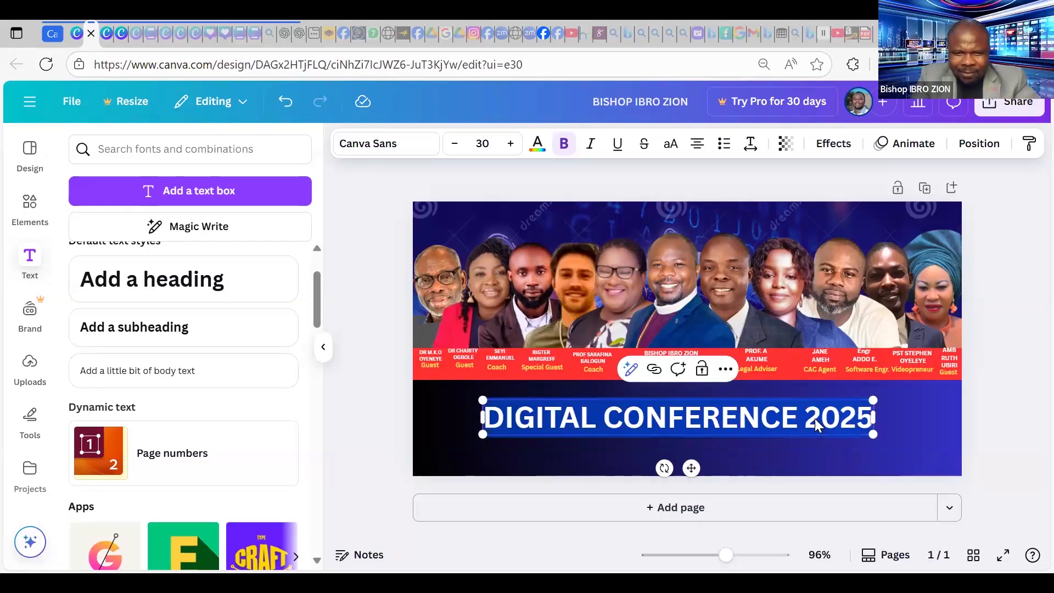
click(539, 145)
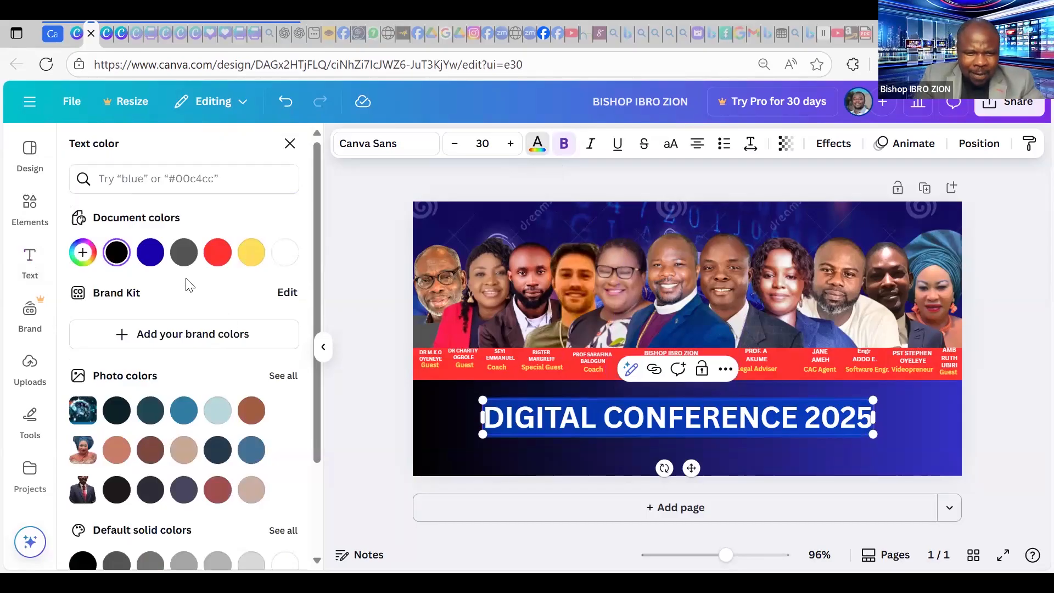
click(284, 258)
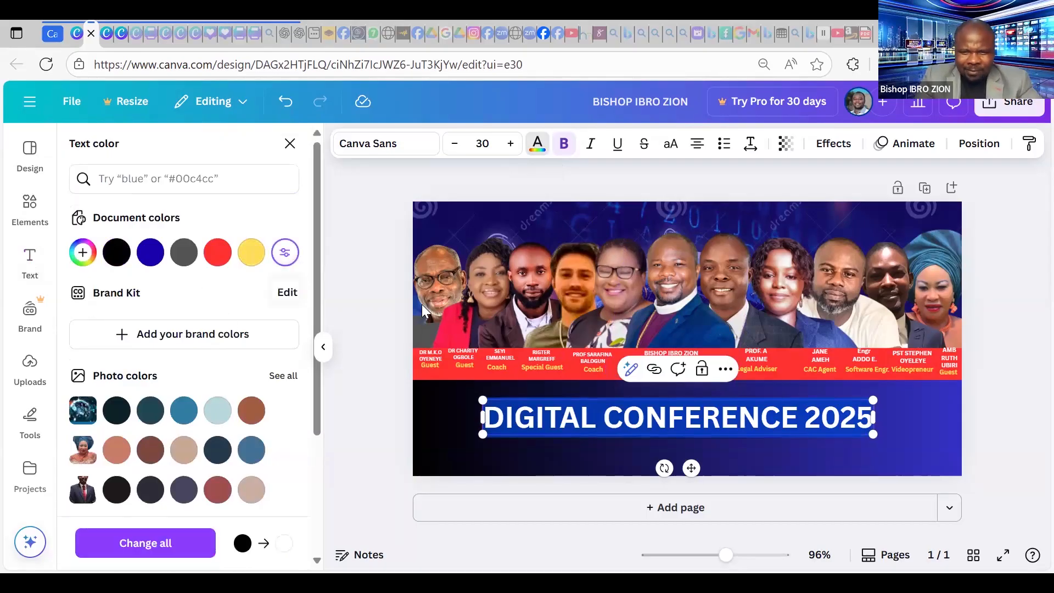
click(979, 291)
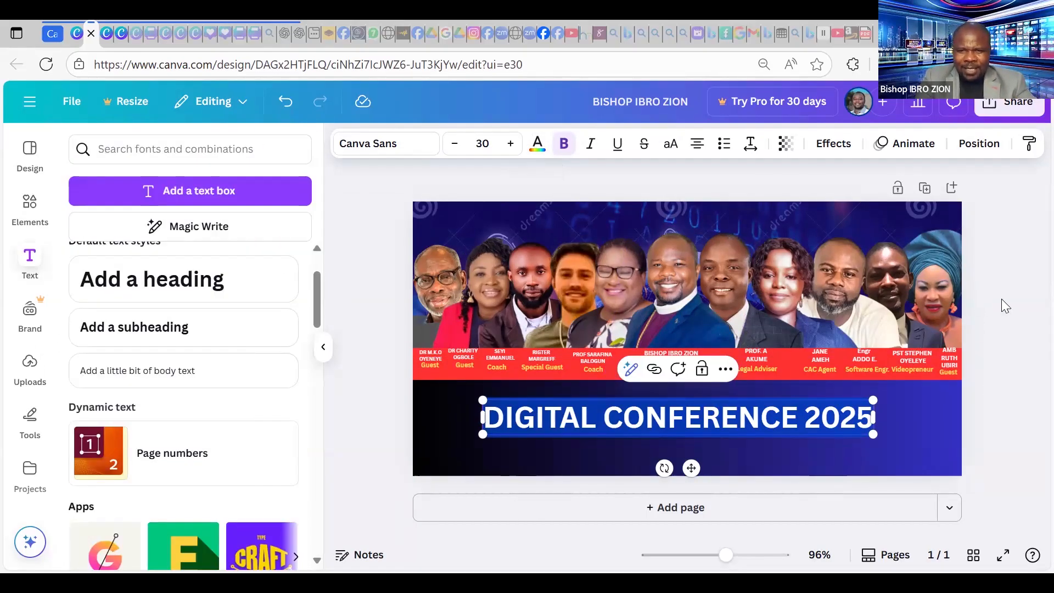
click(999, 299)
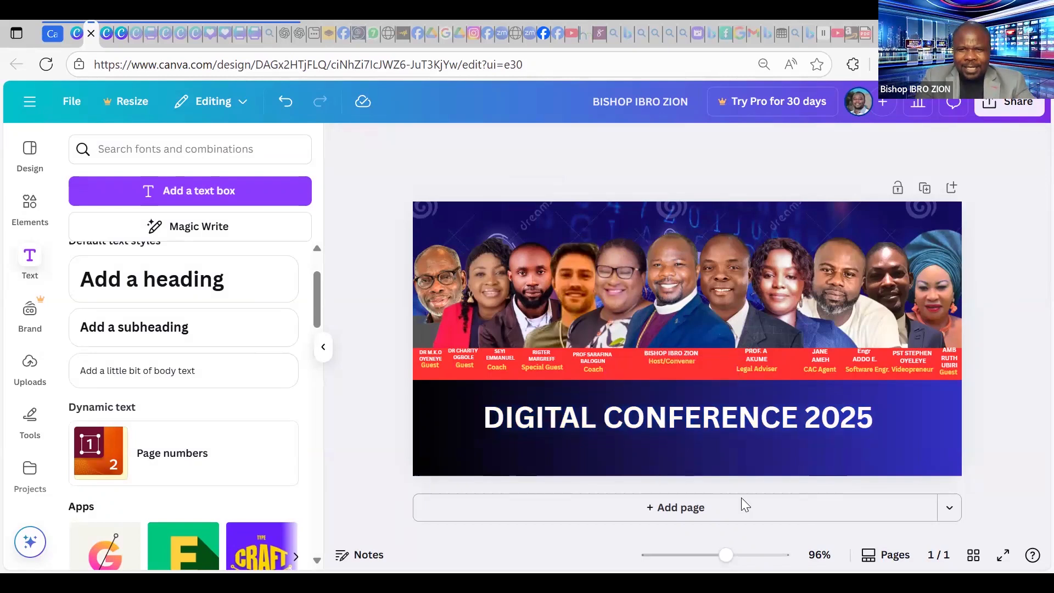
Move the heading to the top of the banner and shrink it to size 21.
click(749, 418)
drag(762, 409, 778, 219)
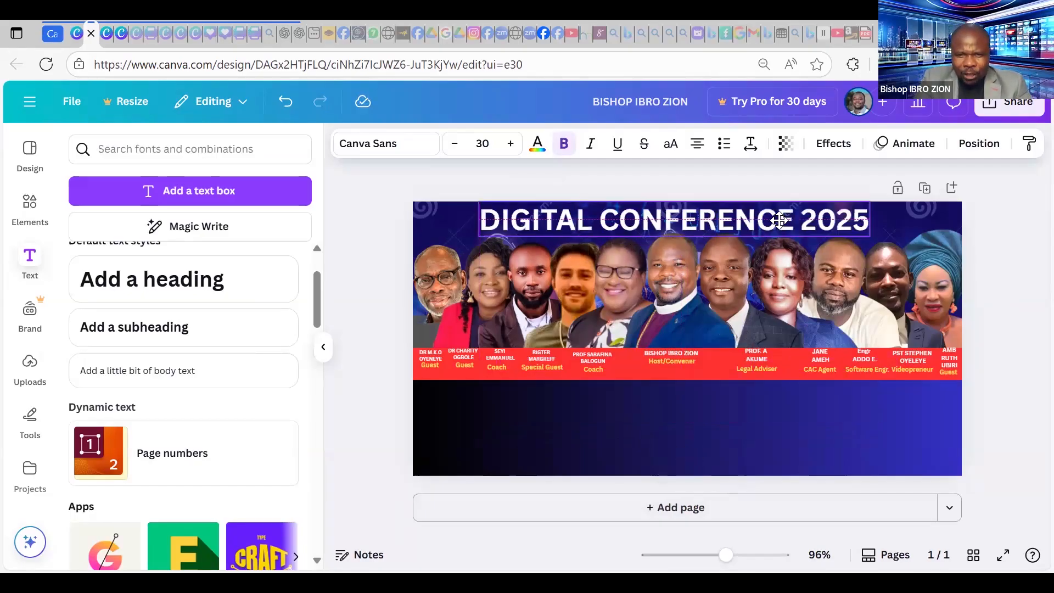
drag(479, 206, 698, 269)
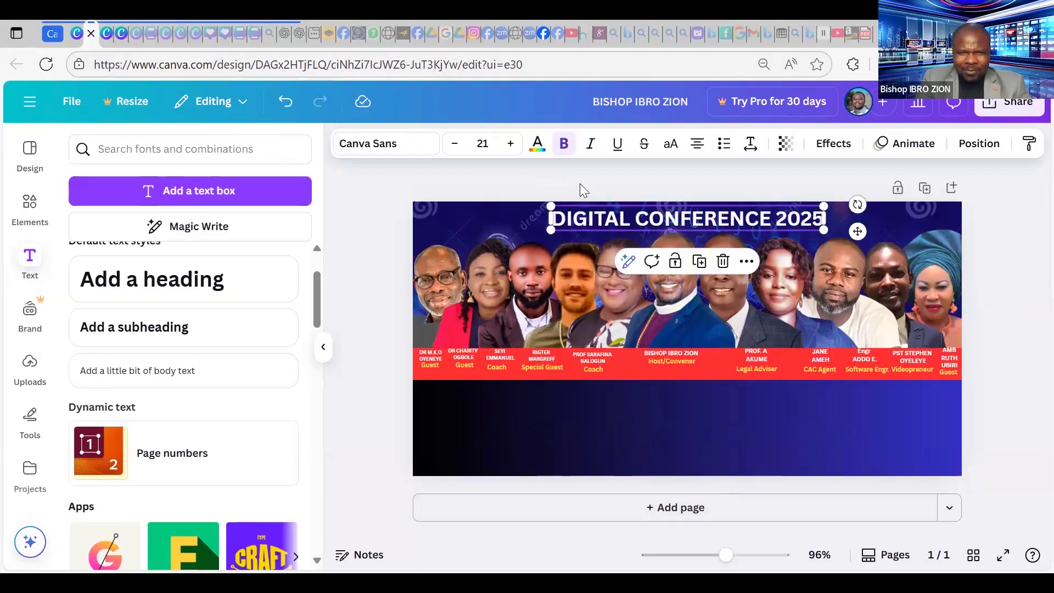
Duplicate the heading, move the copy into the dark lower band and enlarge it to 29.2.
click(698, 261)
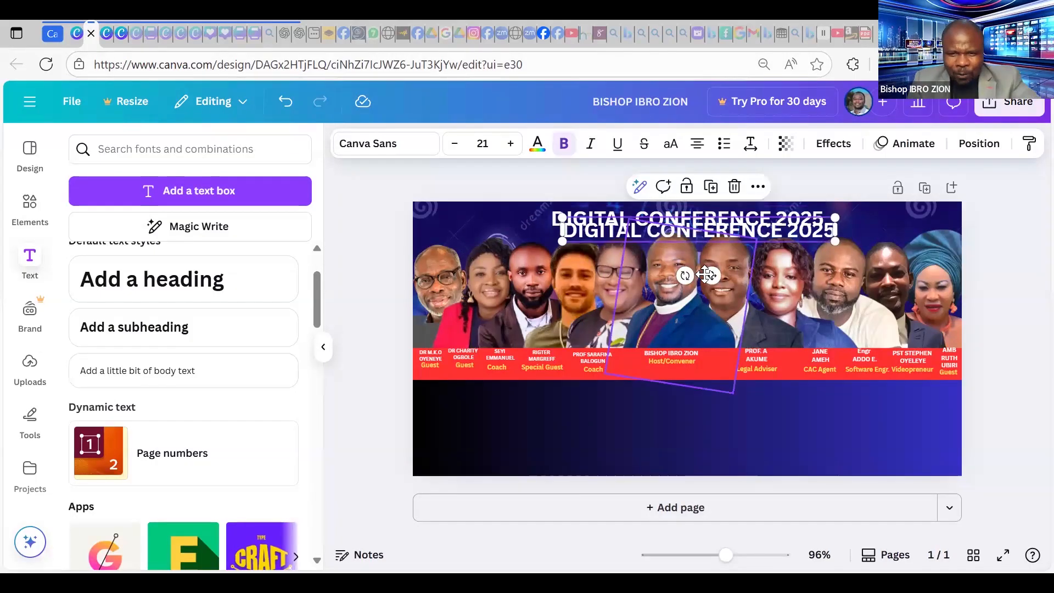
drag(713, 276, 586, 413)
drag(523, 407, 418, 456)
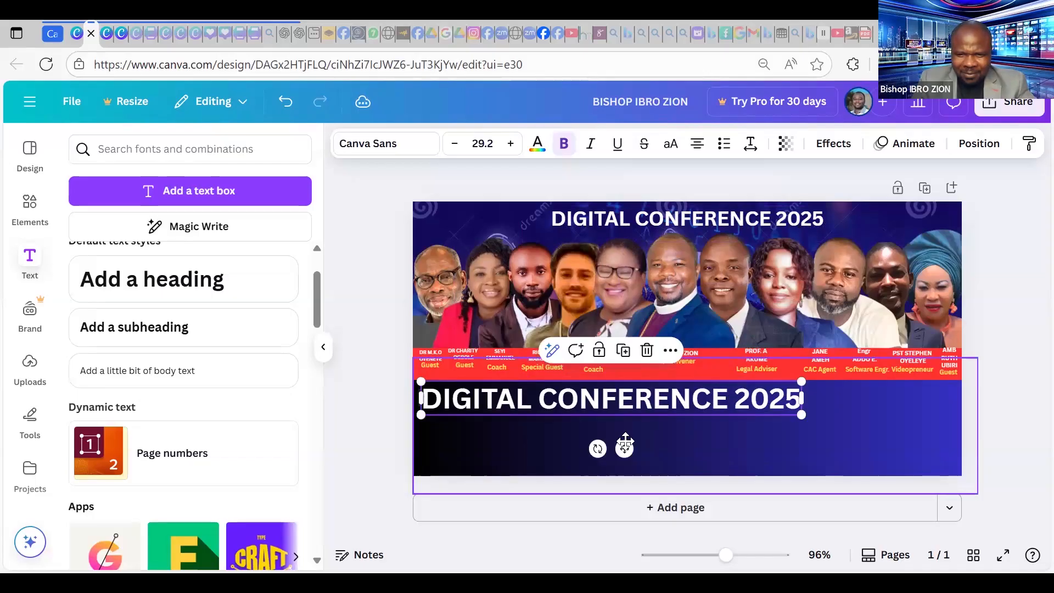
drag(665, 443, 675, 443)
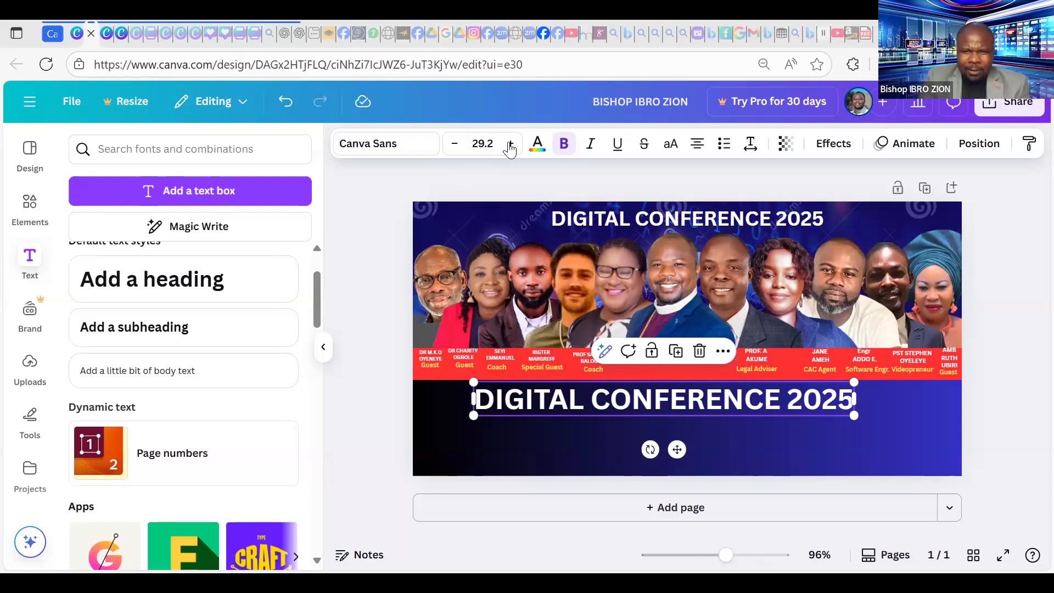
Retype the lower copy as 'SAT 25TH SEPTEMBER, 2025 || 5:00PM WAT'.
double_click(737, 401)
key(Left)
key(Delete)
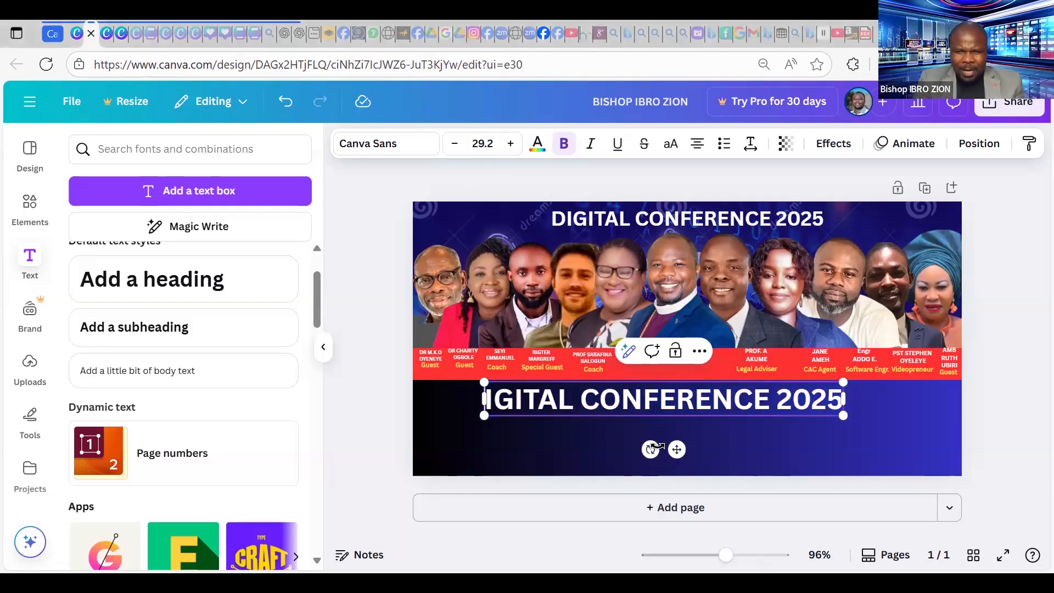
drag(676, 450, 652, 419)
double_click(653, 417)
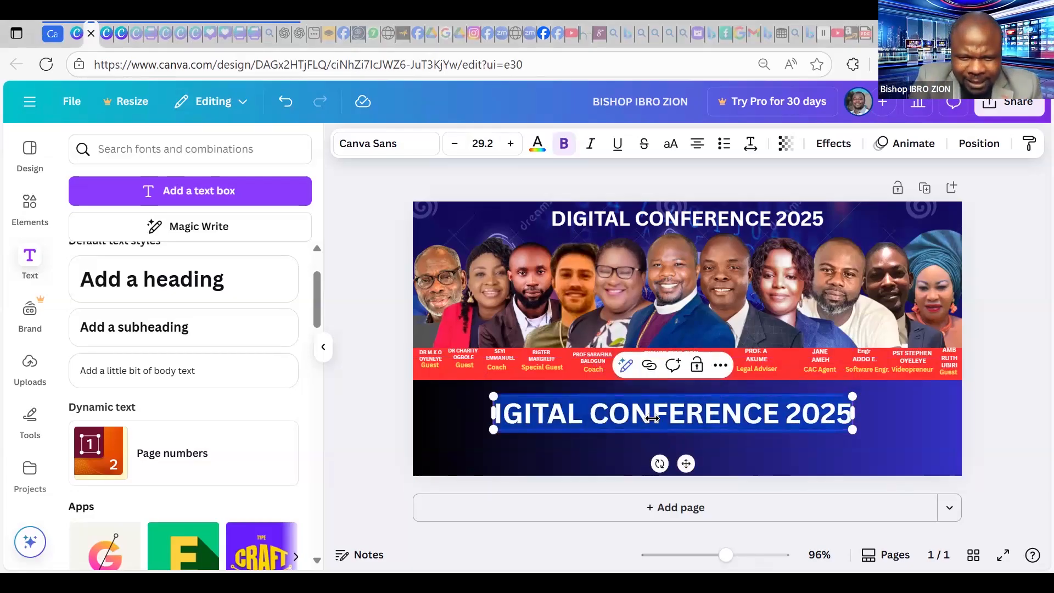
text(SAT)
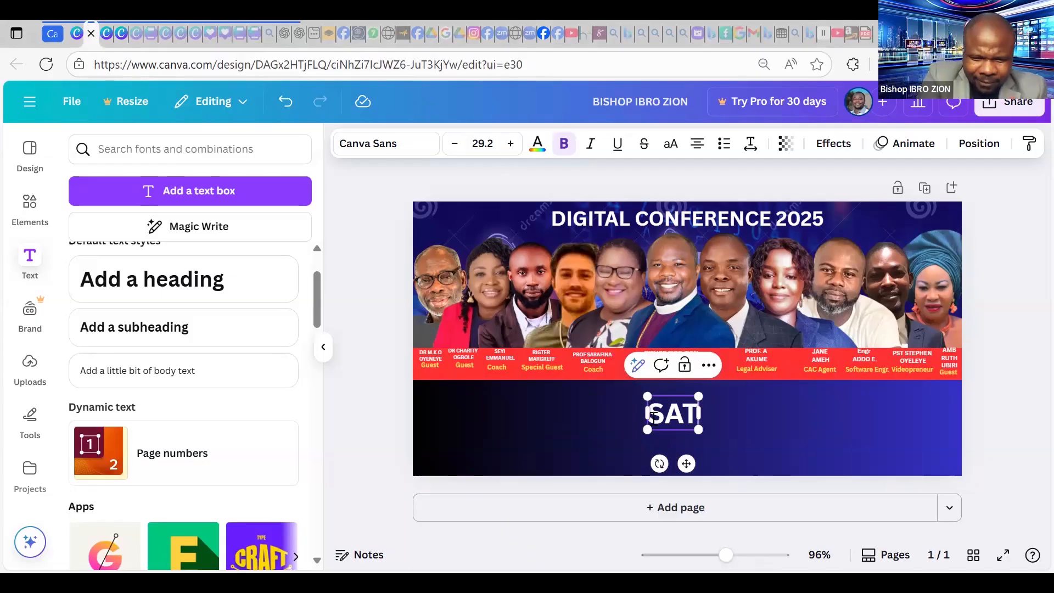
text( 25TH SEPT)
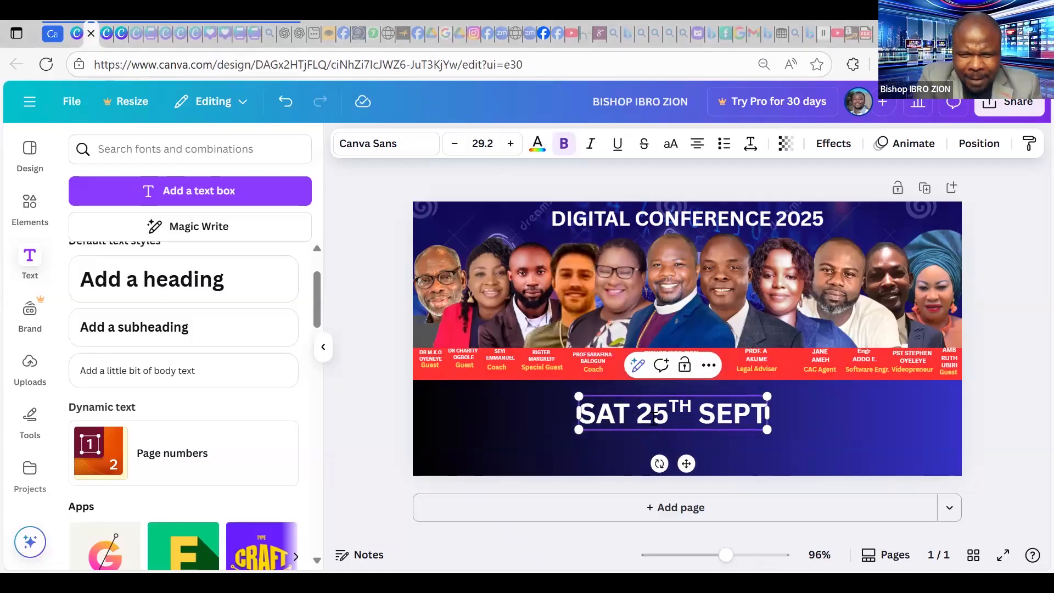
key(ctrl+z)
key(ctrl+z)
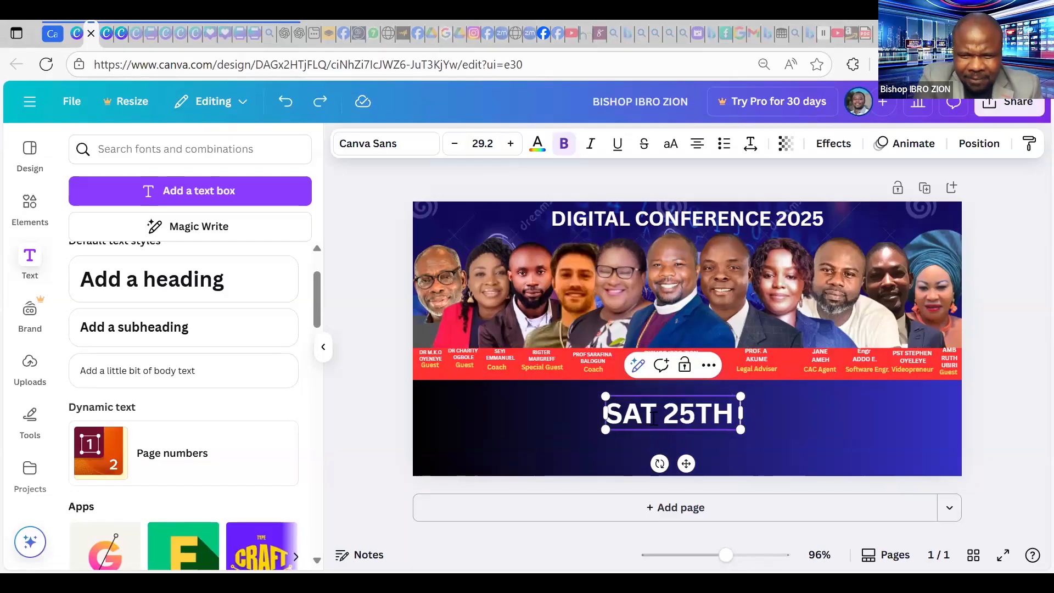
text(SEPTEMBER)
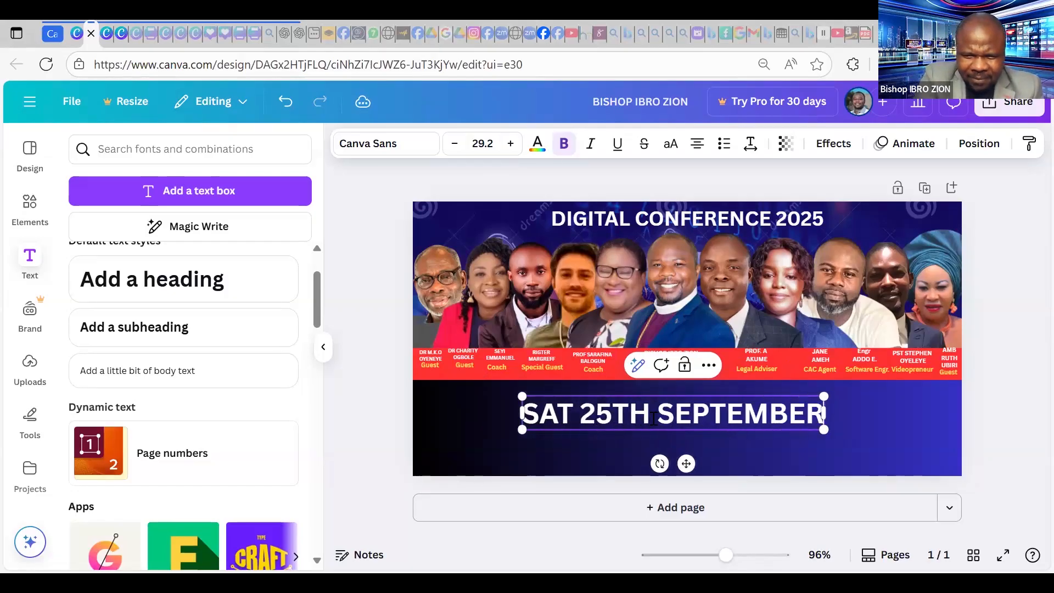
text(, 2025 )
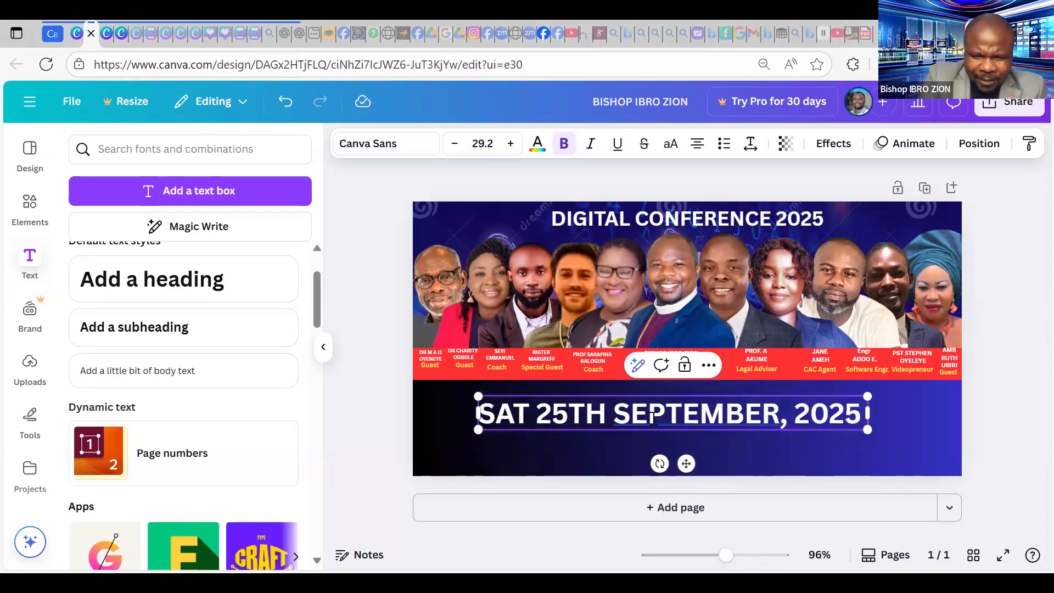
text(|)
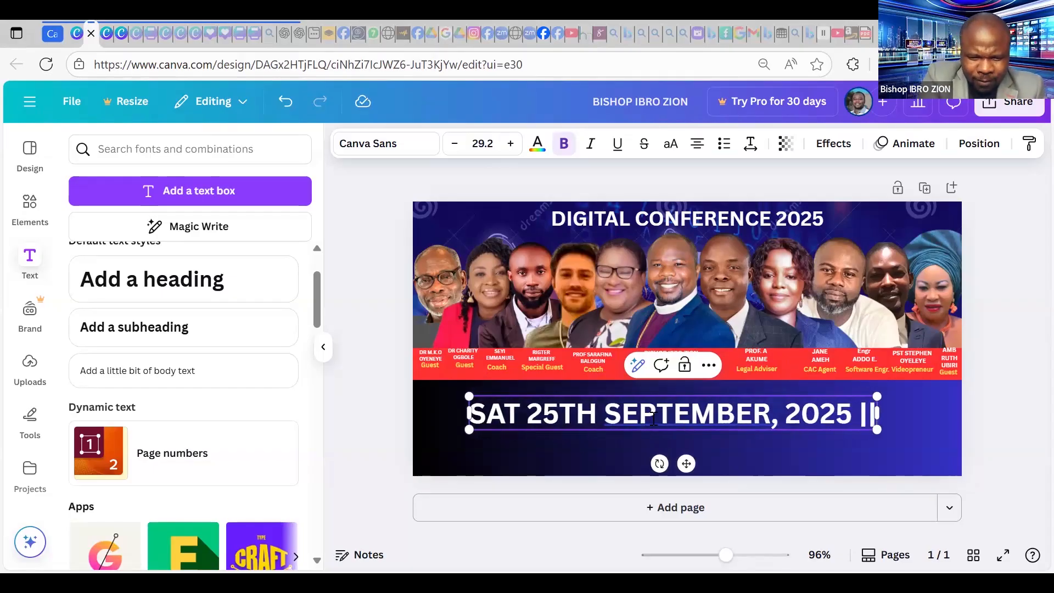
text(|)
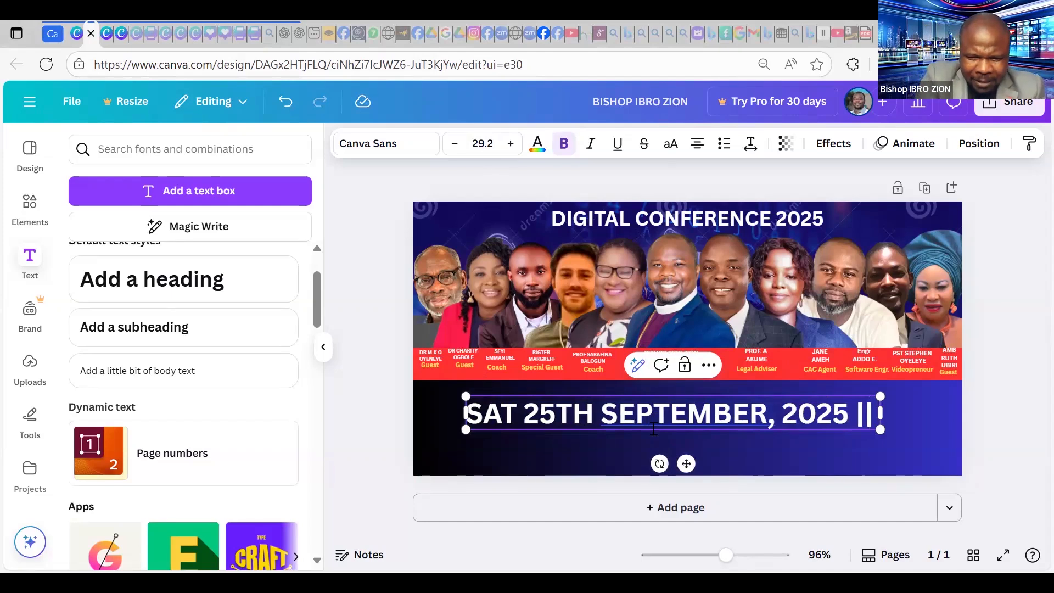
text( 5:00)
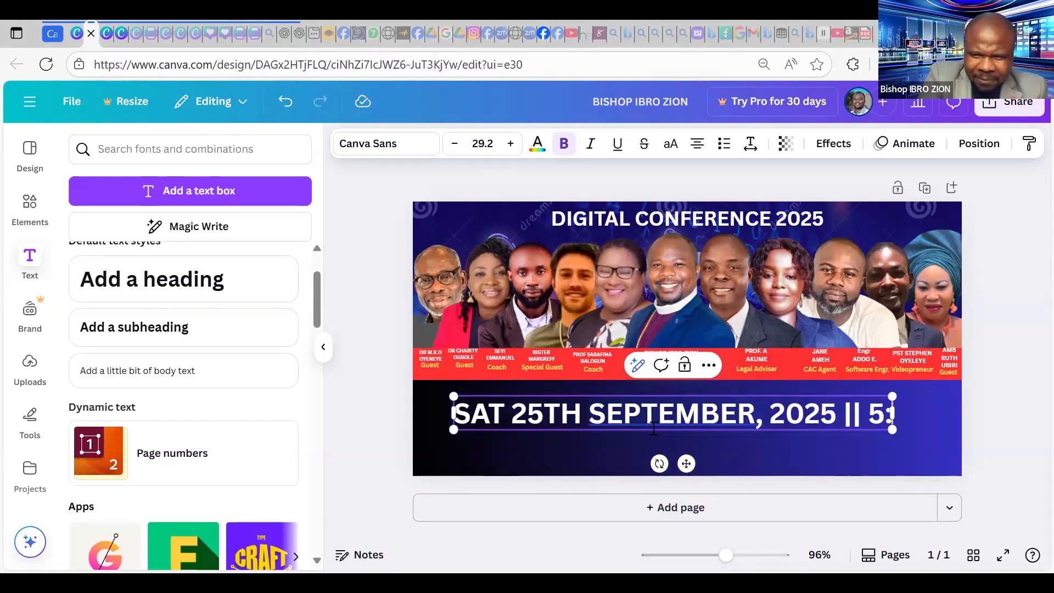
text(M WAT)
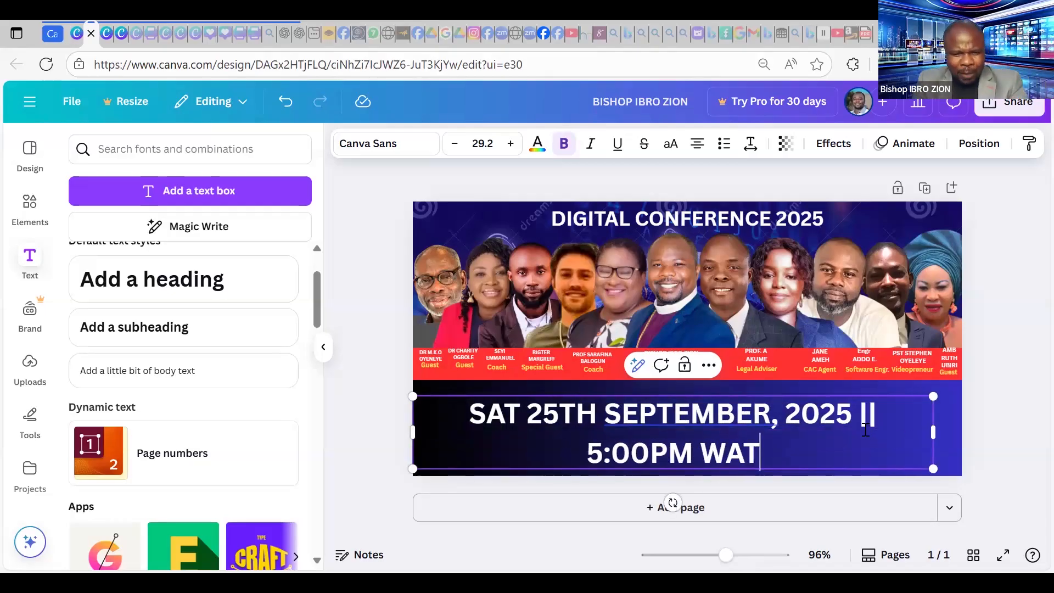
key(ctrl+a)
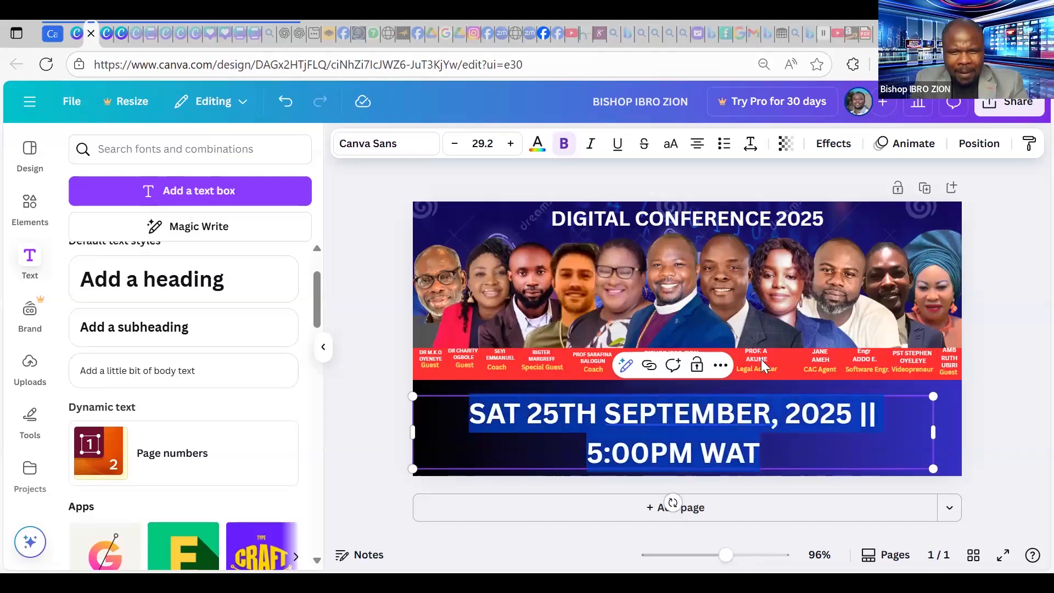
Shrink the date line to size 18.2 so it fits on one centred line.
click(454, 144)
click(455, 144)
click(455, 145)
click(455, 145)
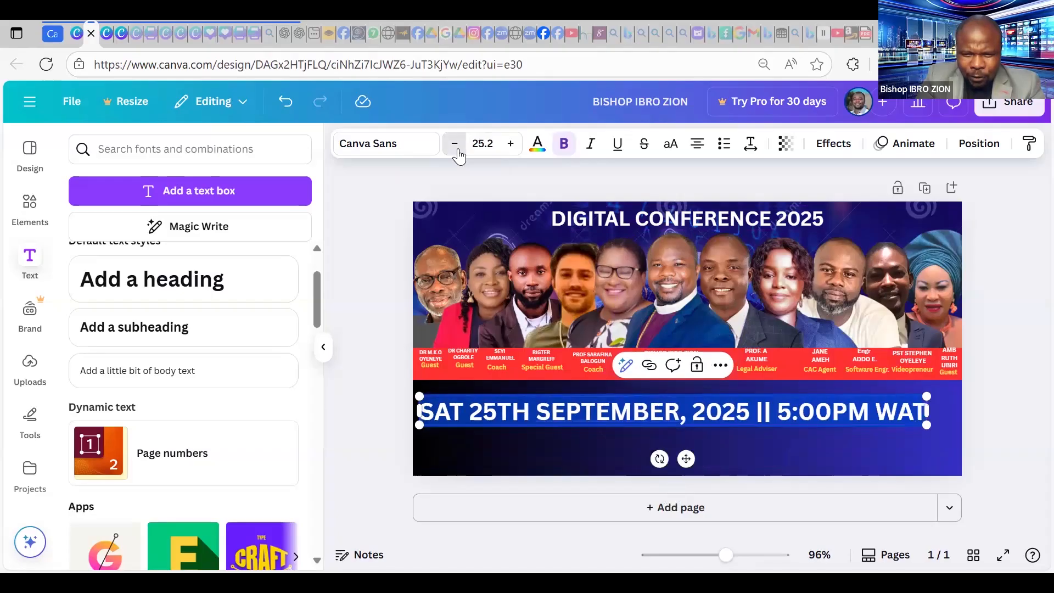
click(456, 148)
click(457, 148)
click(457, 148)
click(457, 148)
click(457, 148)
click(456, 148)
click(457, 148)
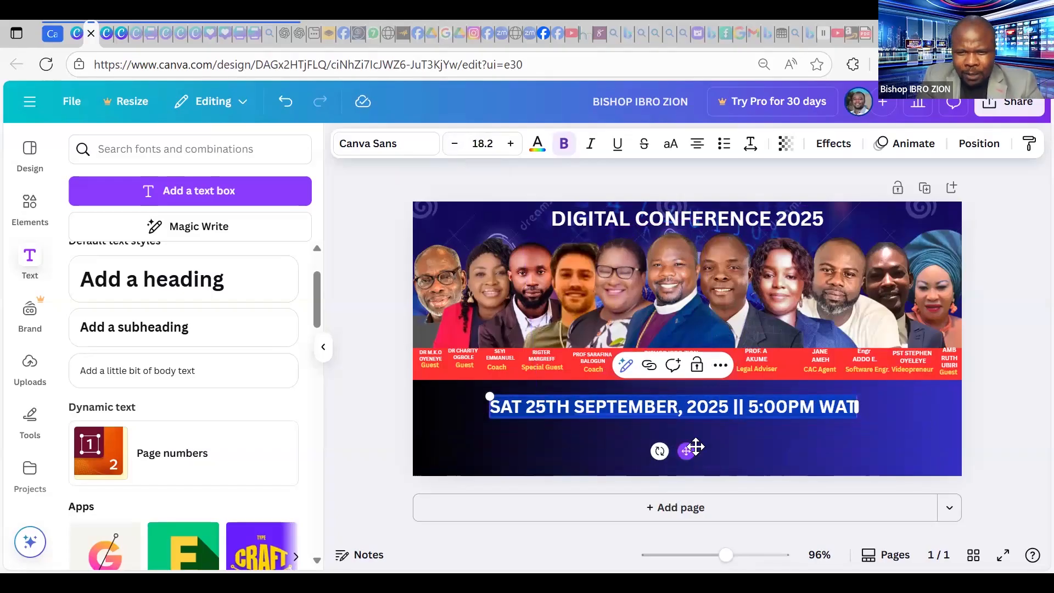
drag(686, 451, 686, 447)
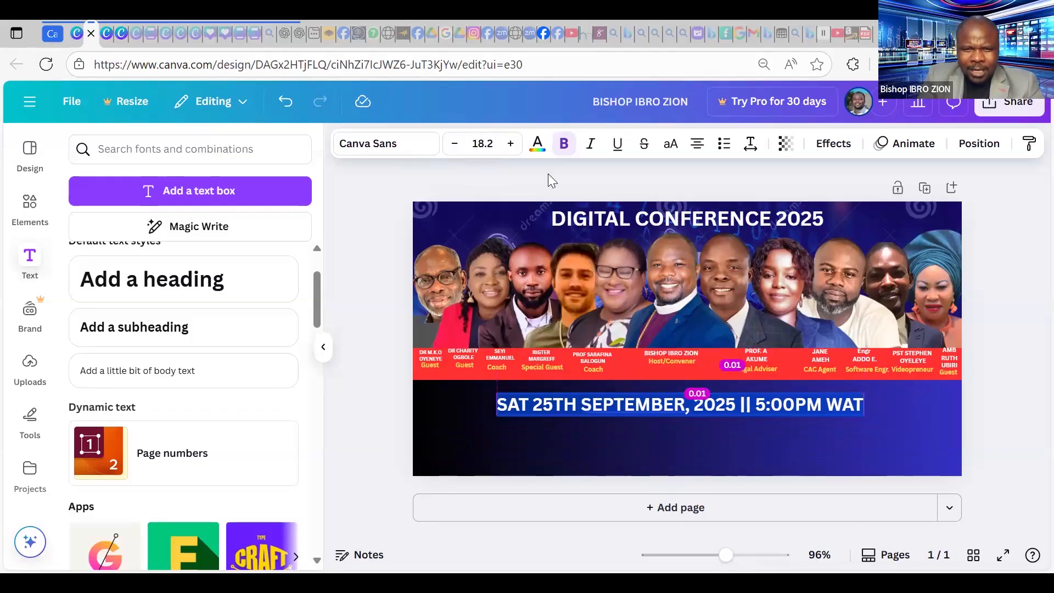
Make the date line yellow and clear the selection.
click(537, 144)
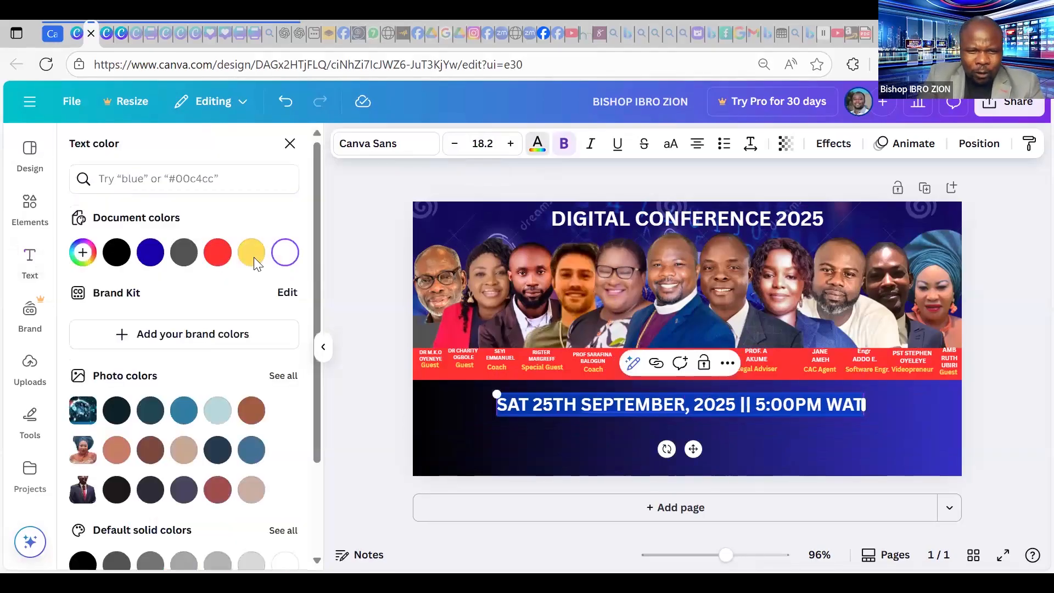
click(890, 422)
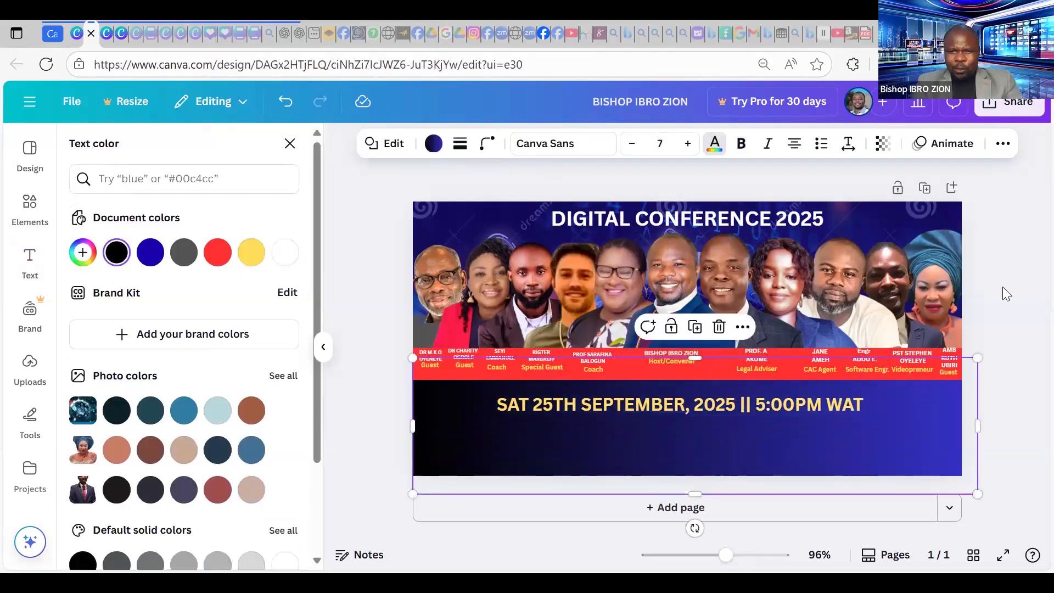
click(1027, 262)
click(1027, 282)
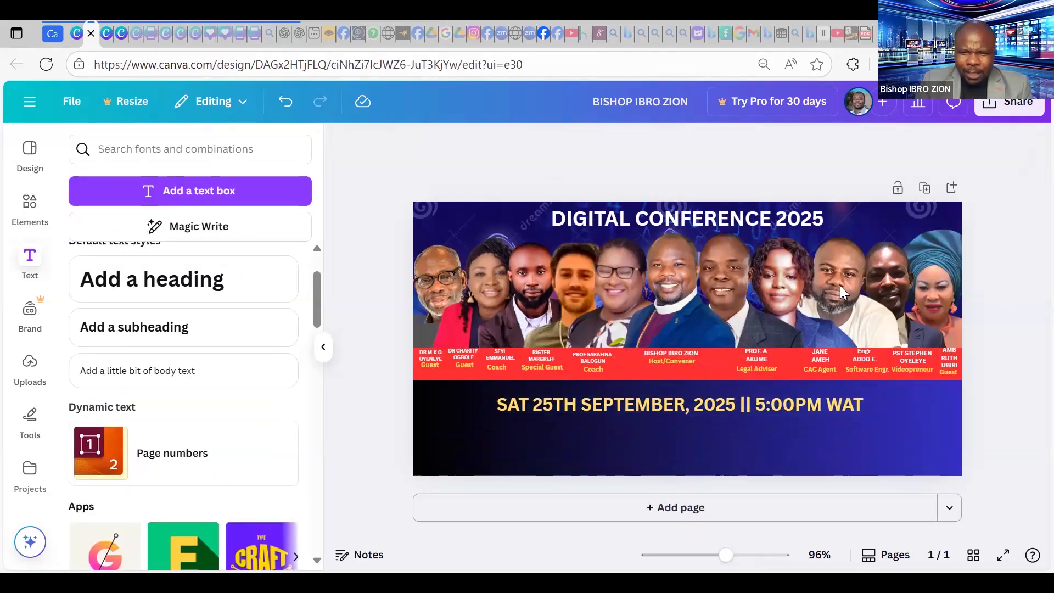
Nudge the DIGITAL CONFERENCE 2025 title slightly left and show its font list.
click(740, 216)
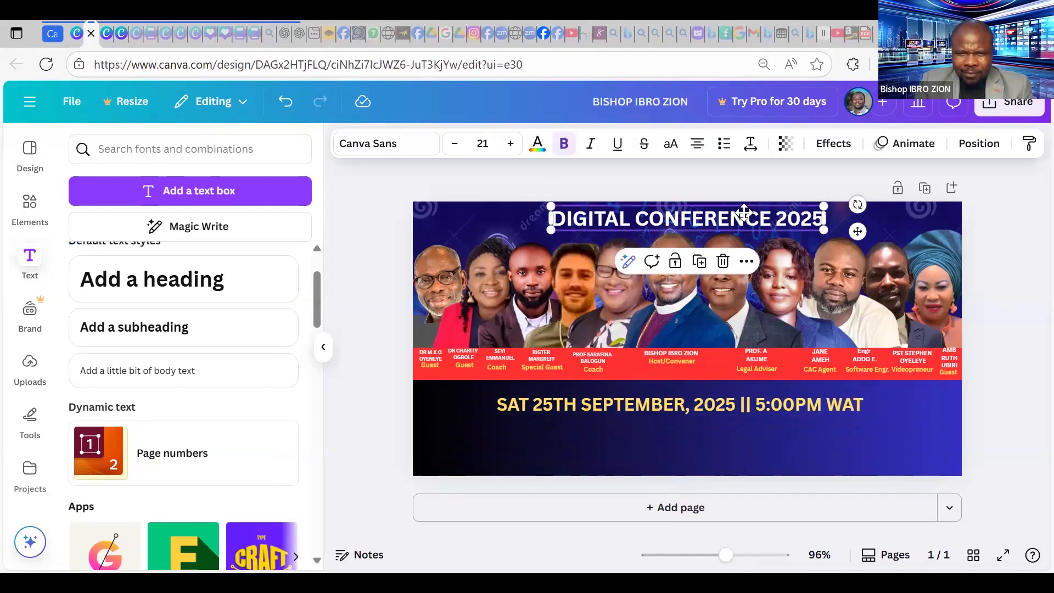
click(748, 213)
drag(750, 206, 551, 119)
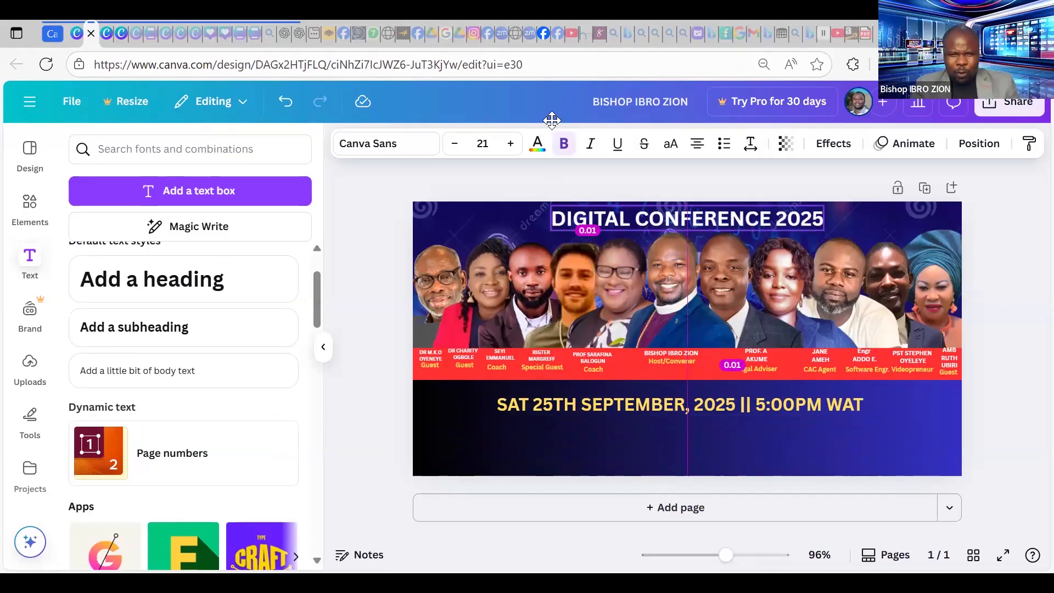
drag(551, 120, 552, 120)
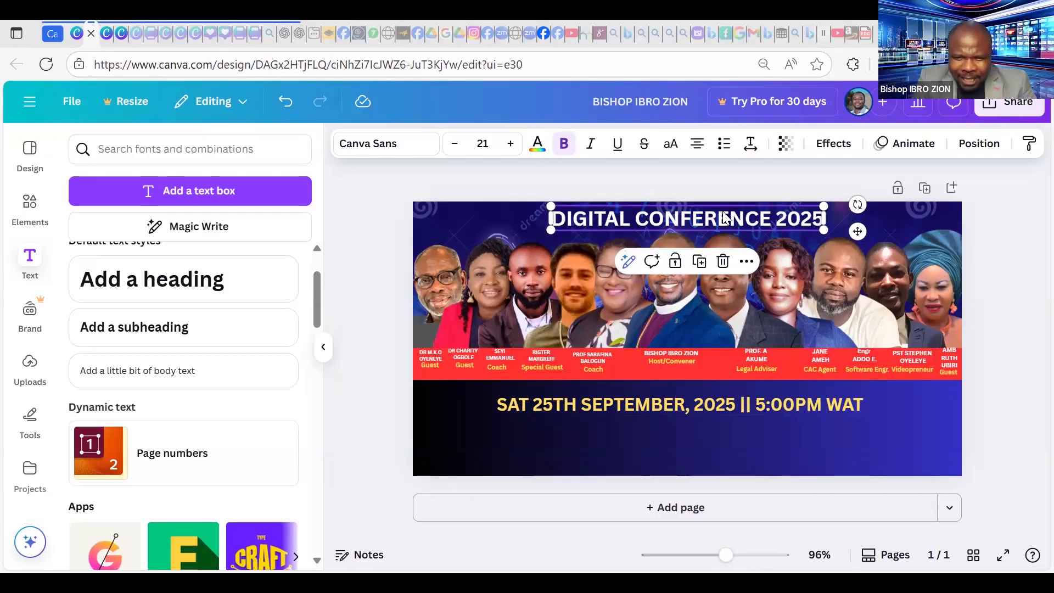
drag(726, 217, 734, 217)
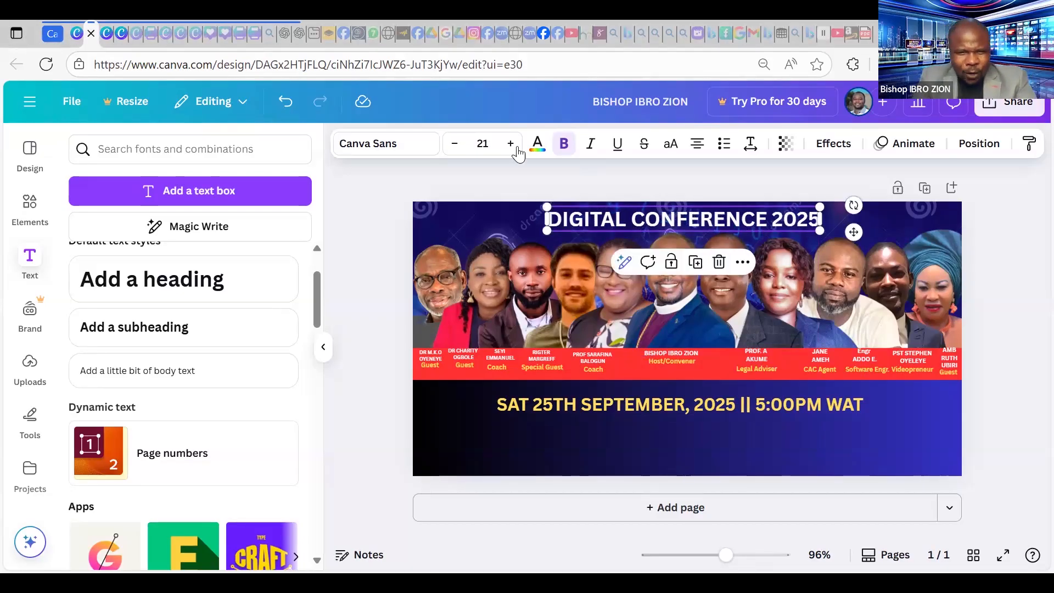
click(362, 145)
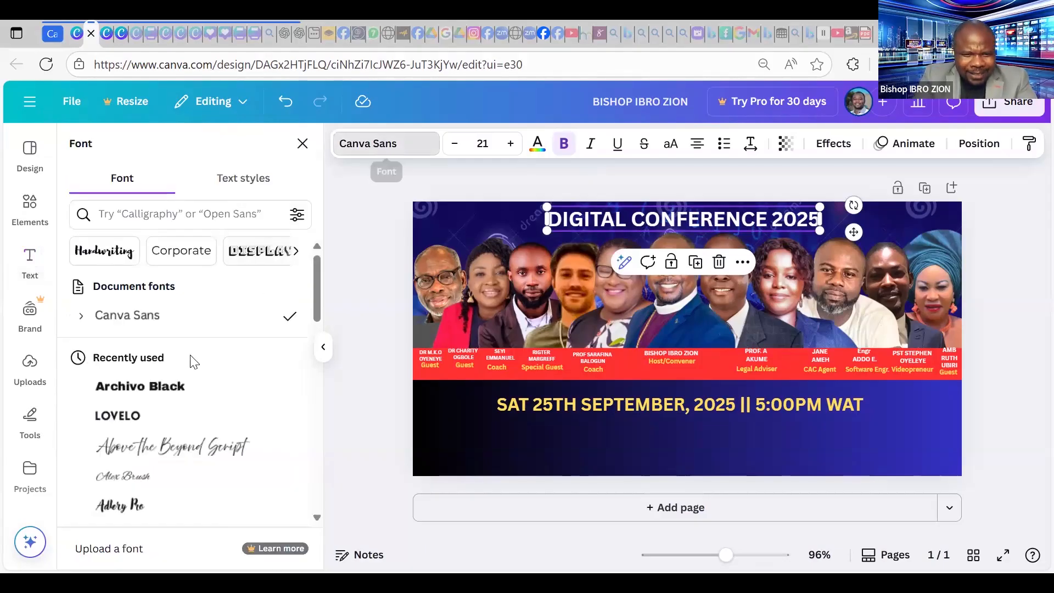
After trying Horizon and Fredoka, set the title to Lilita One, enlarged to 22.4 and recentred.
scroll(186, 357, down, 15)
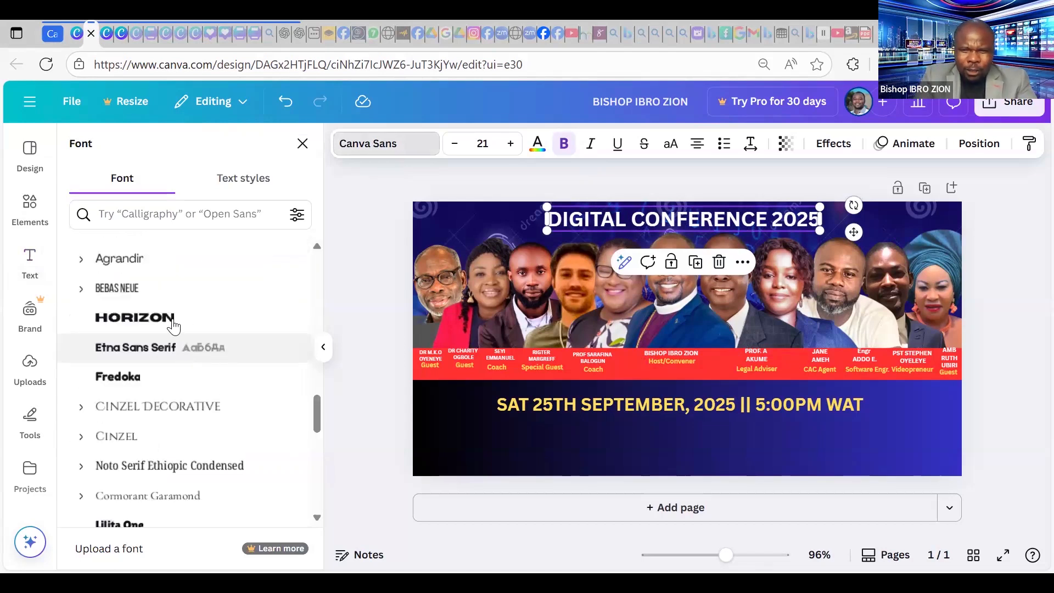
click(173, 326)
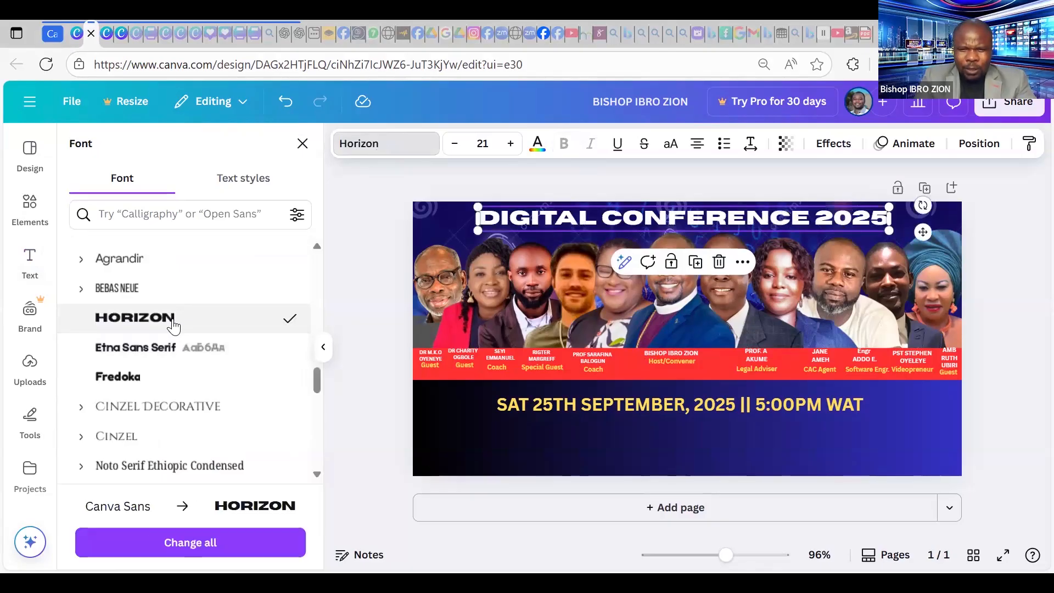
click(138, 384)
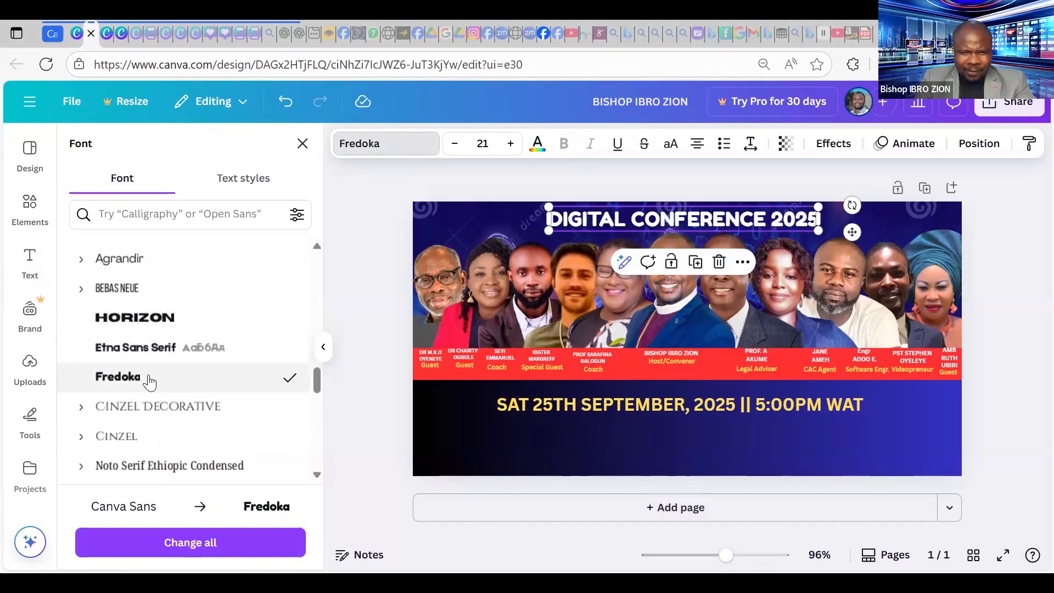
scroll(147, 284, down, 3)
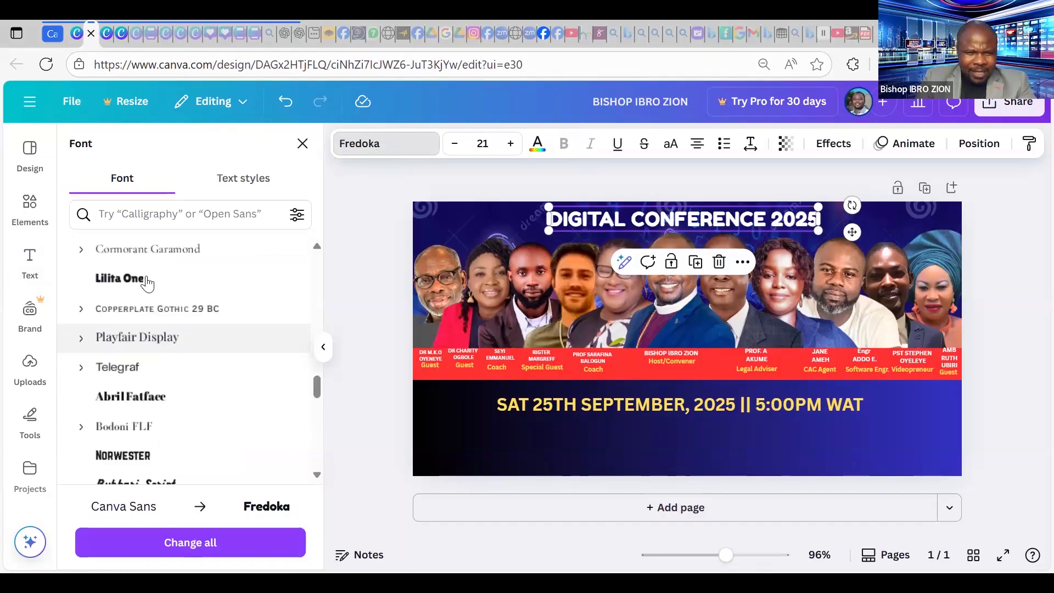
click(147, 281)
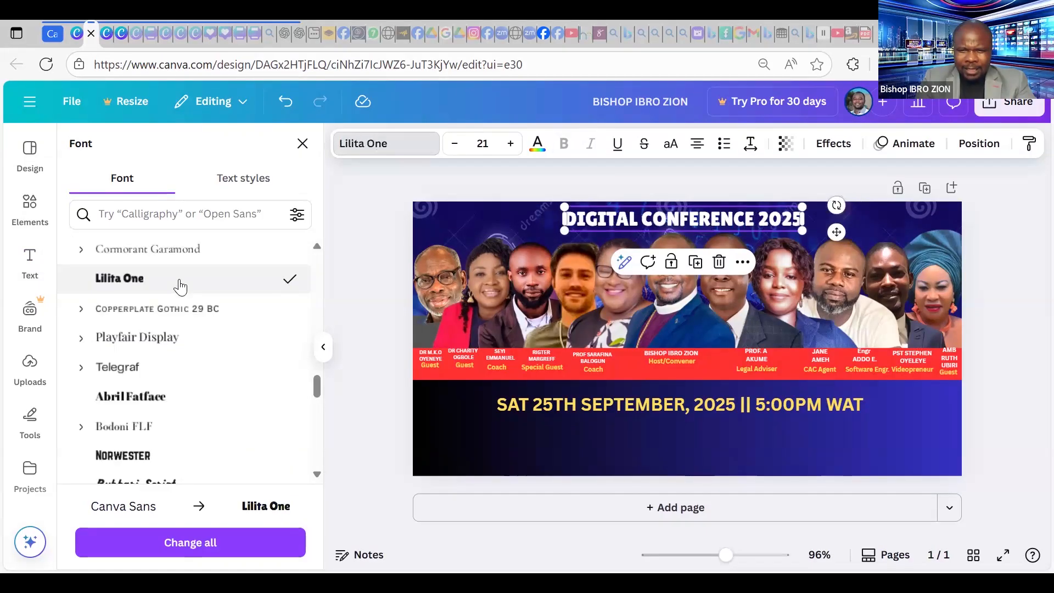
drag(564, 231, 555, 231)
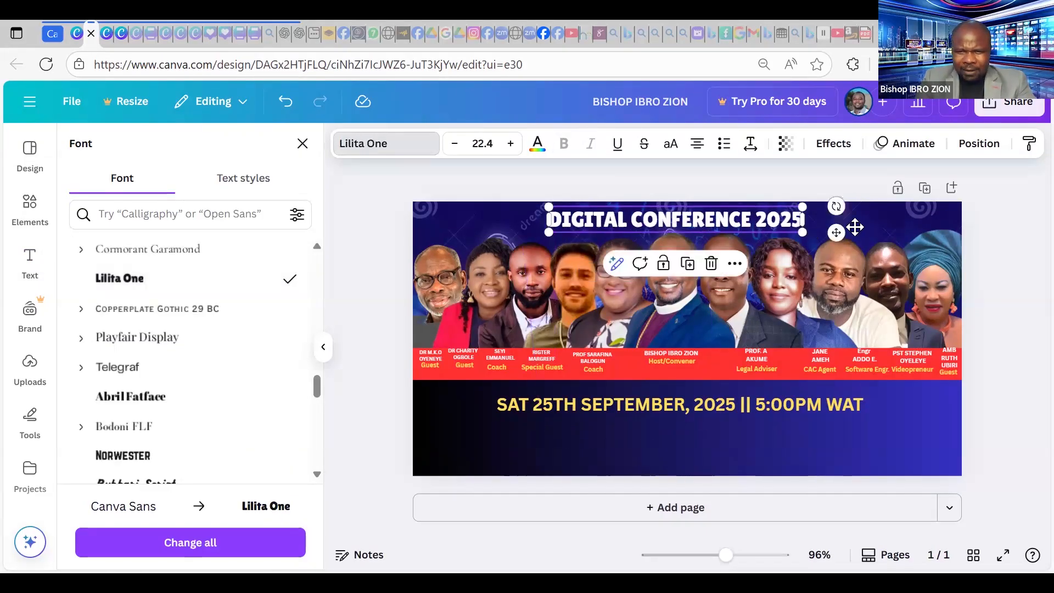
drag(854, 226, 851, 229)
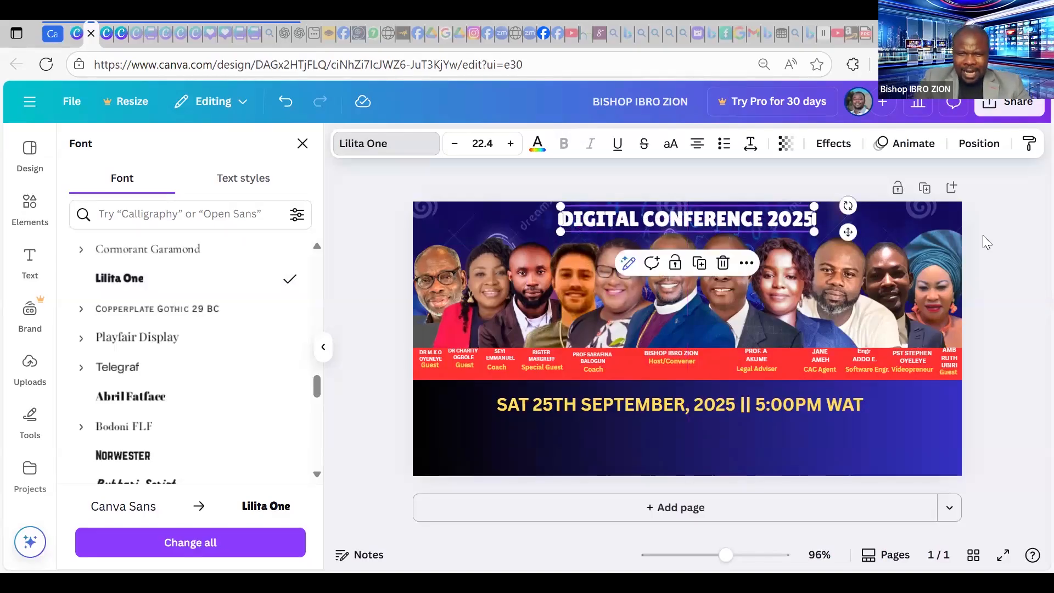
click(987, 242)
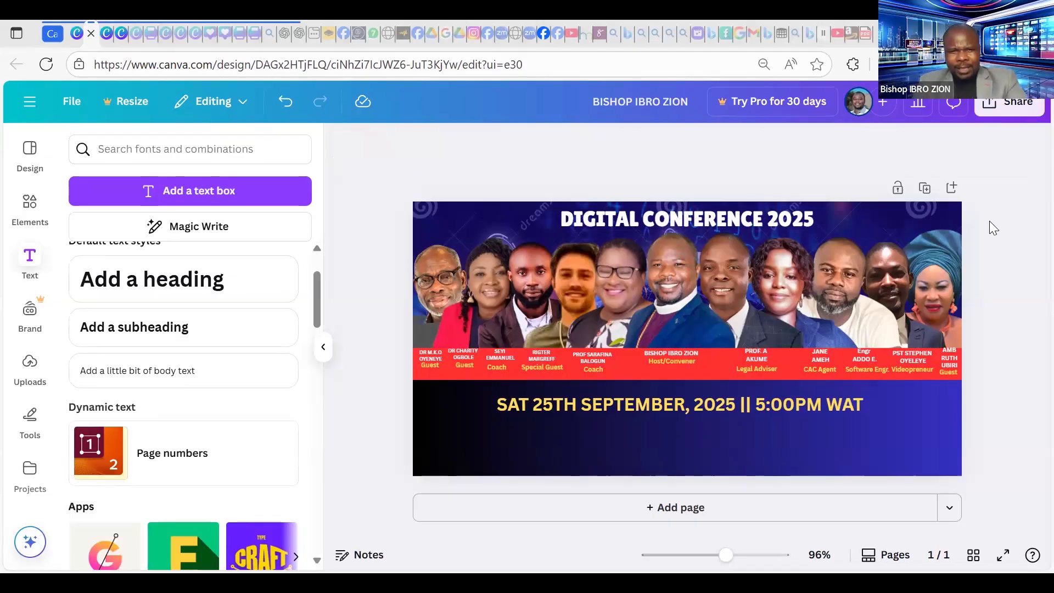
Duplicate the yellow date line with Ctrl+D.
click(793, 404)
key(ctrl+d)
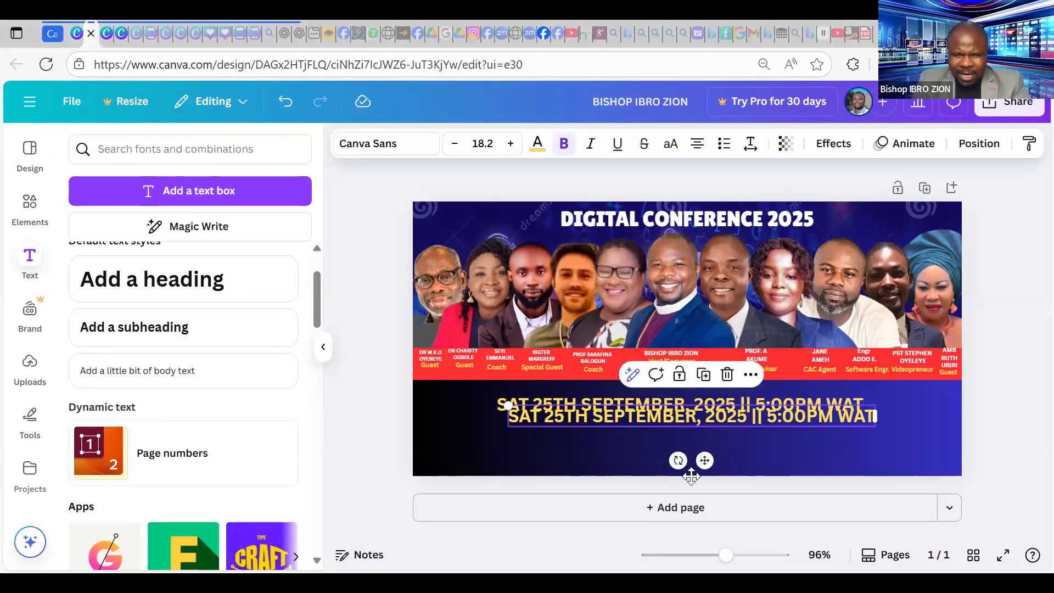
Move the copied line below the date, replace its text with the meeting ID, color it white, and centre it.
drag(694, 414, 682, 429)
double_click(709, 431)
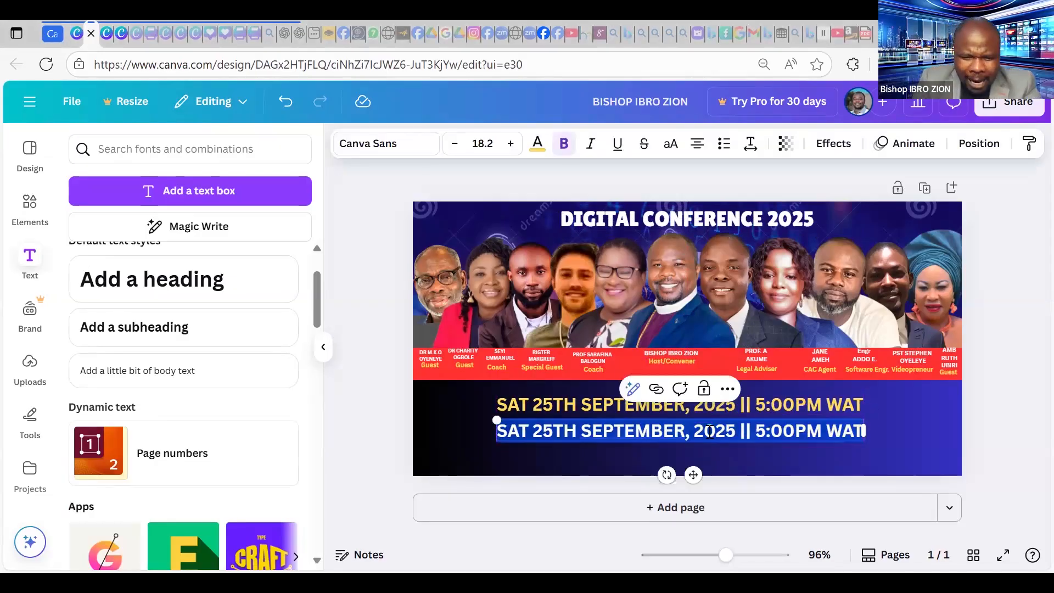
text(ID)
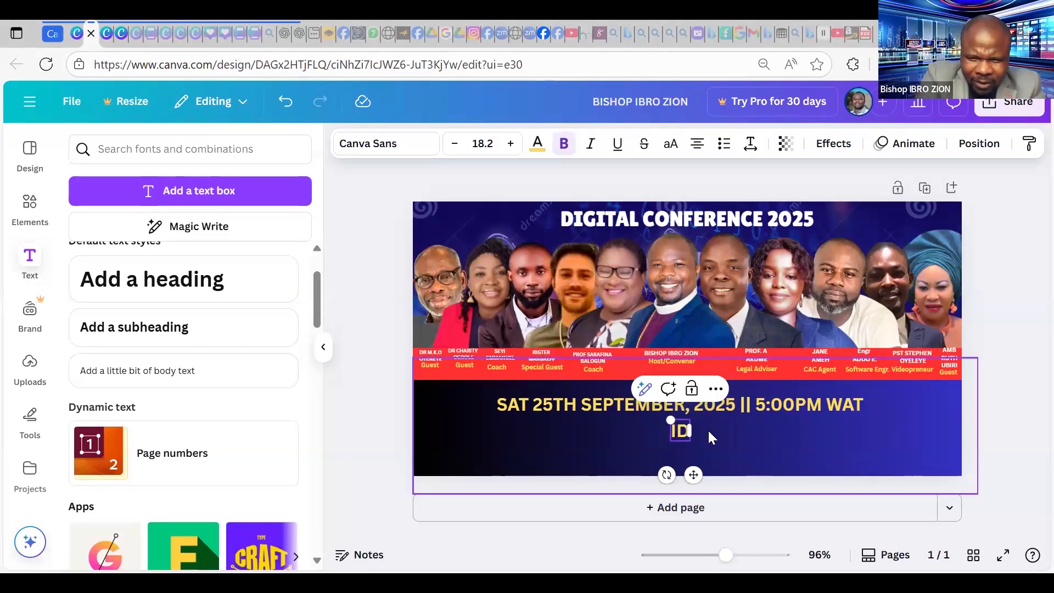
text(:)
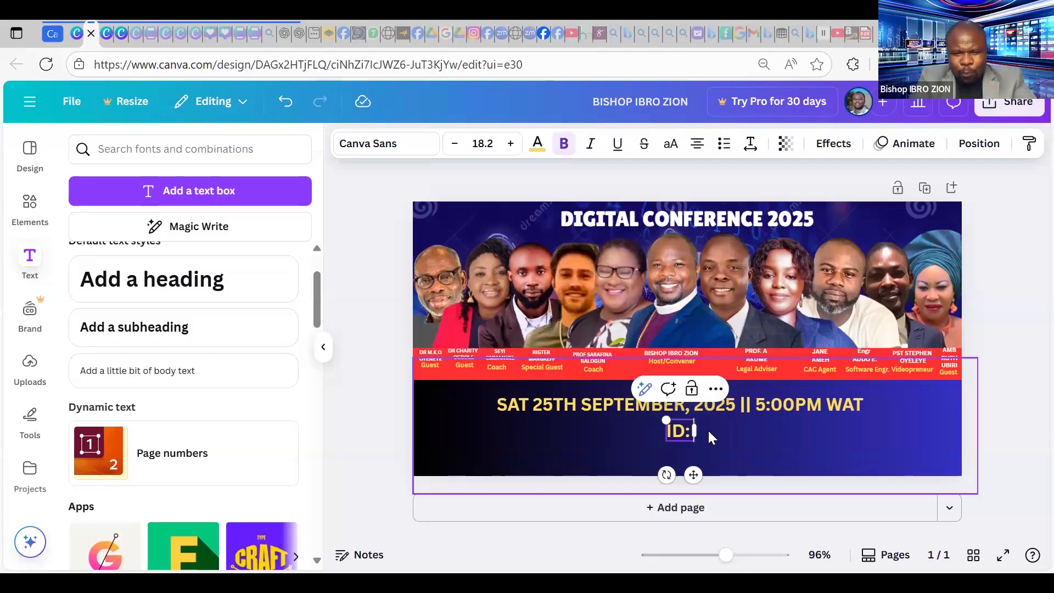
text( 886)
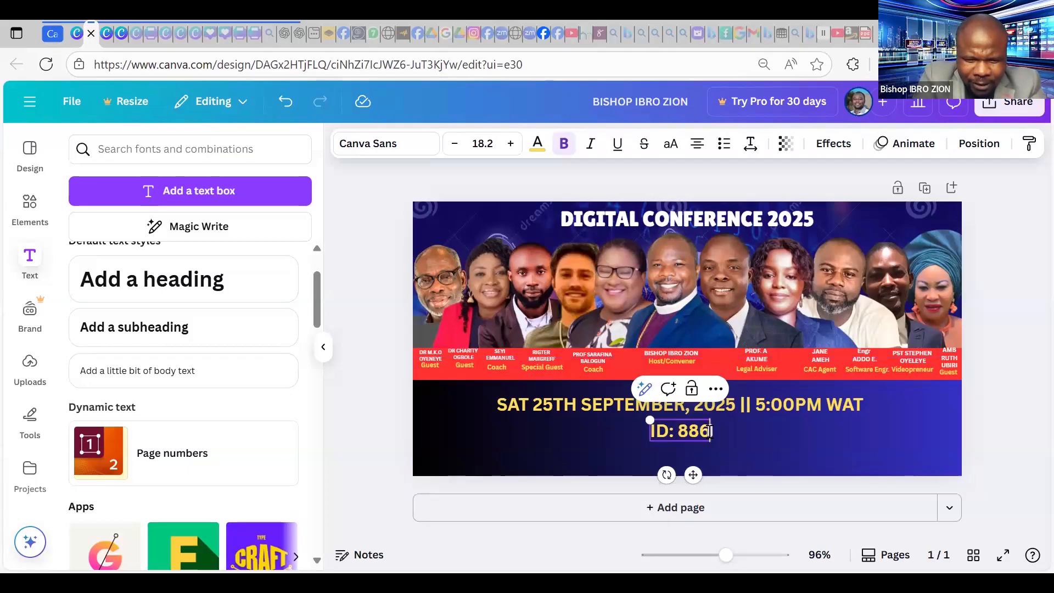
text(5473)
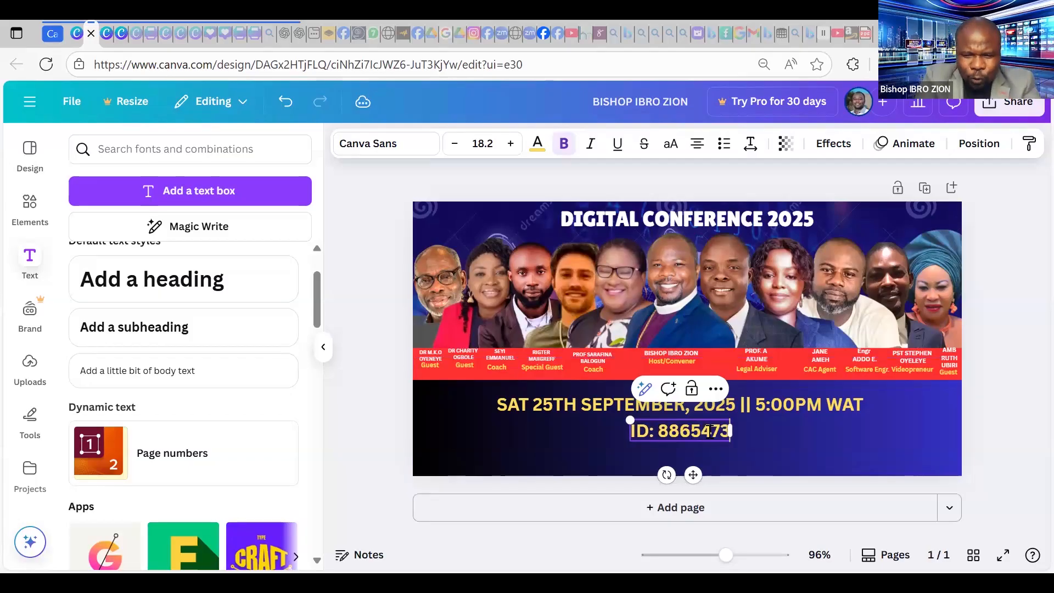
text(8)
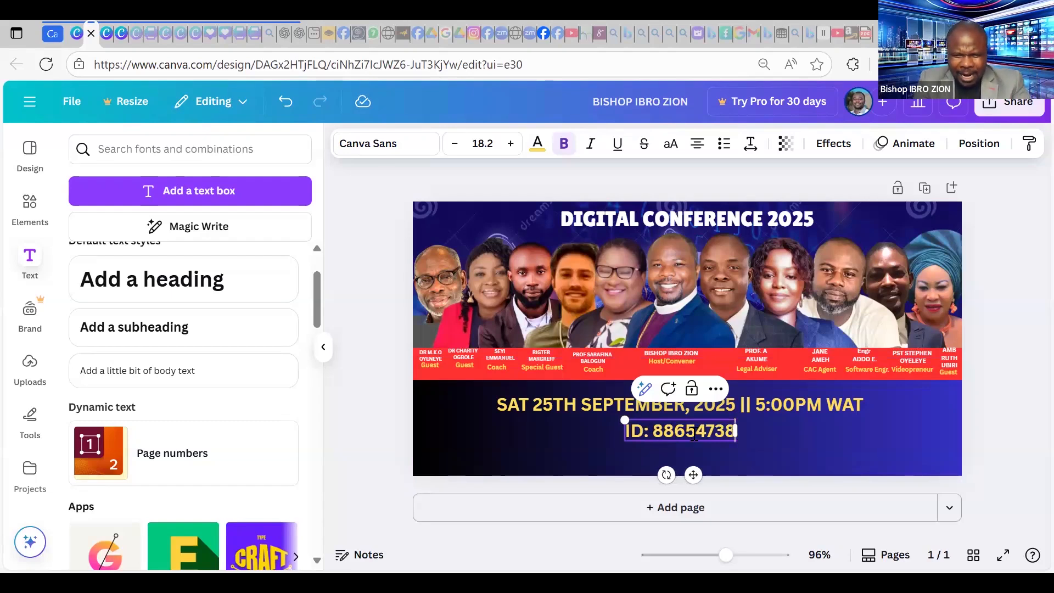
double_click(735, 434)
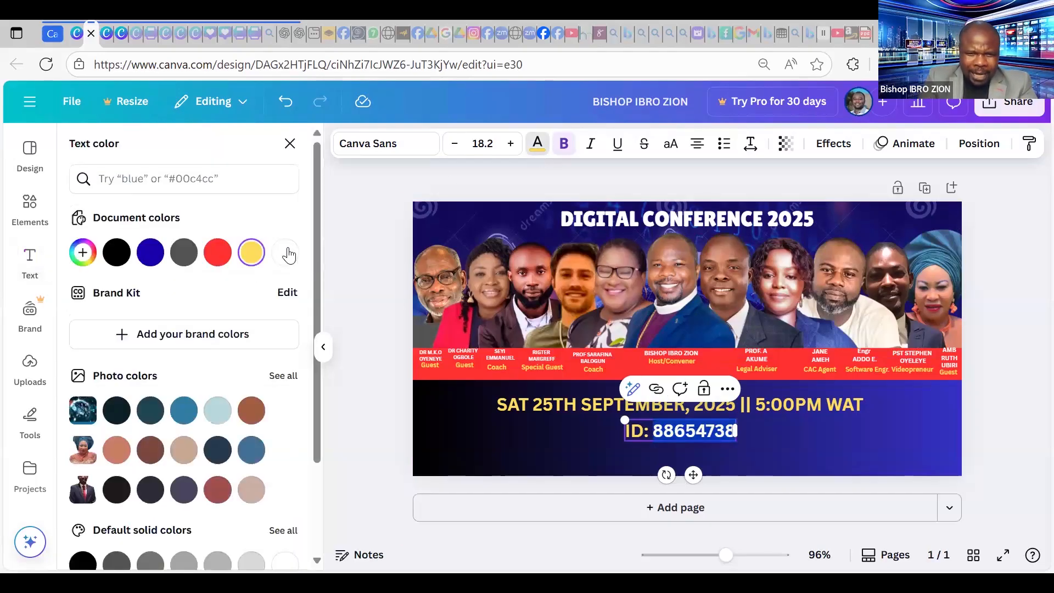
click(725, 444)
mouse_move(697, 433)
mouse_down()
mouse_move(645, 430)
mouse_move(692, 430)
mouse_up()
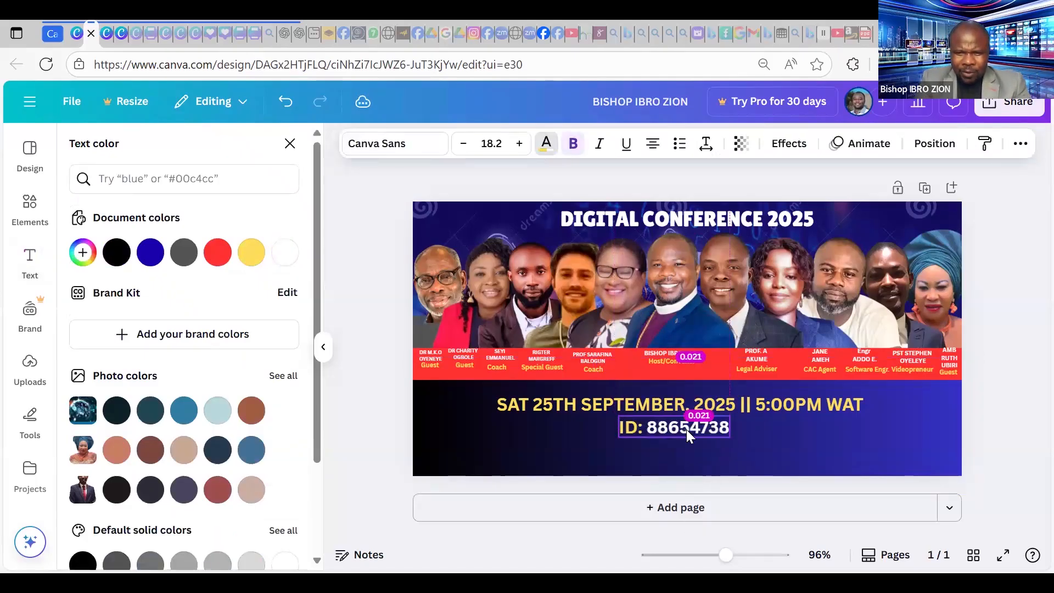
Duplicate the meeting ID line and place the copy below it.
click(745, 461)
key(ctrl+d)
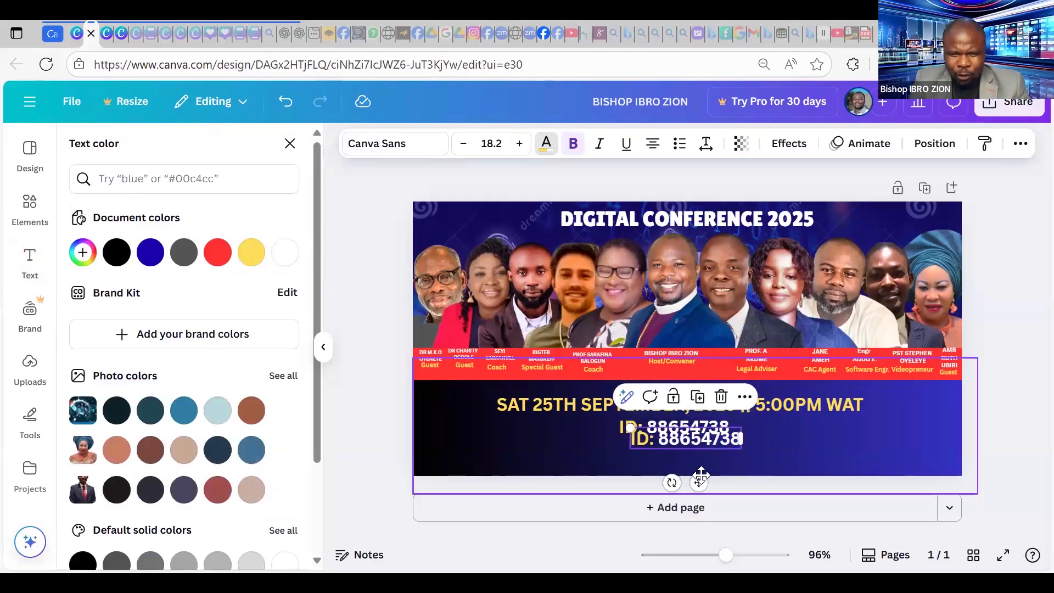
drag(696, 475, 685, 494)
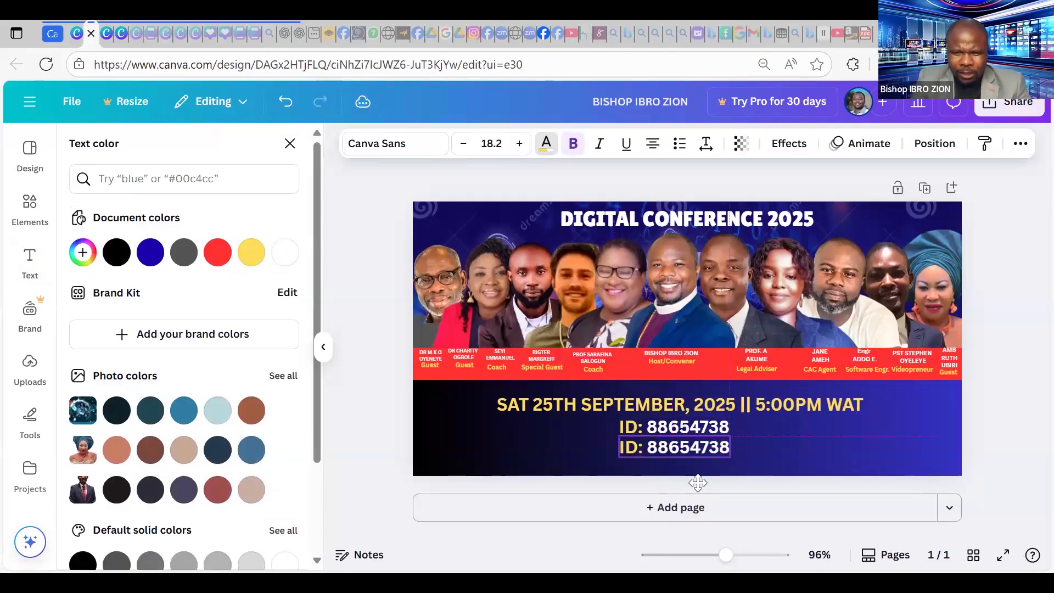
click(669, 455)
Replace the copy's number with the passcode digits and align it under the ID line.
click(670, 449)
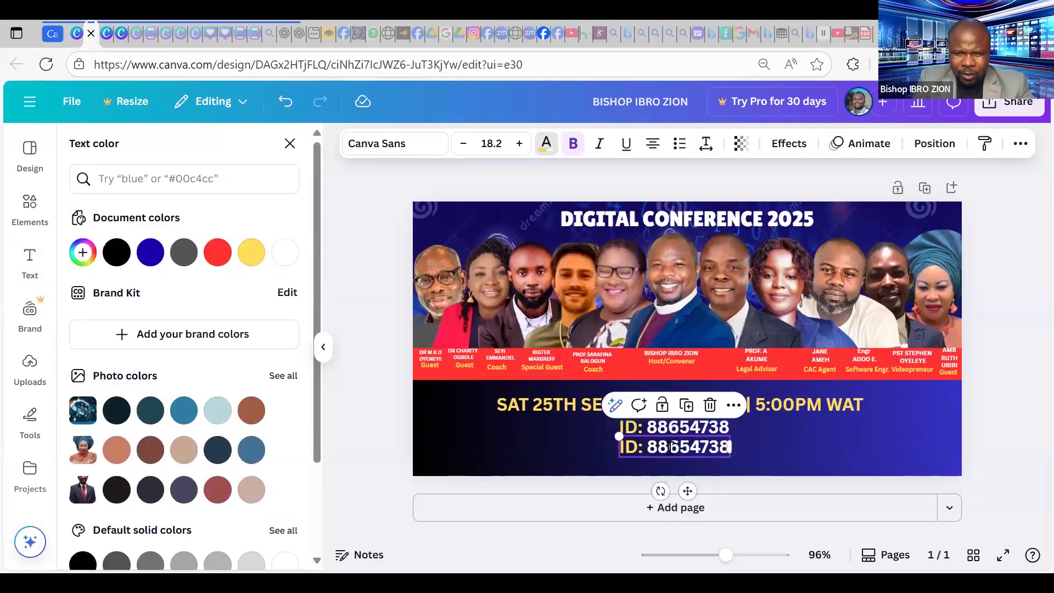
click(670, 449)
click(670, 449)
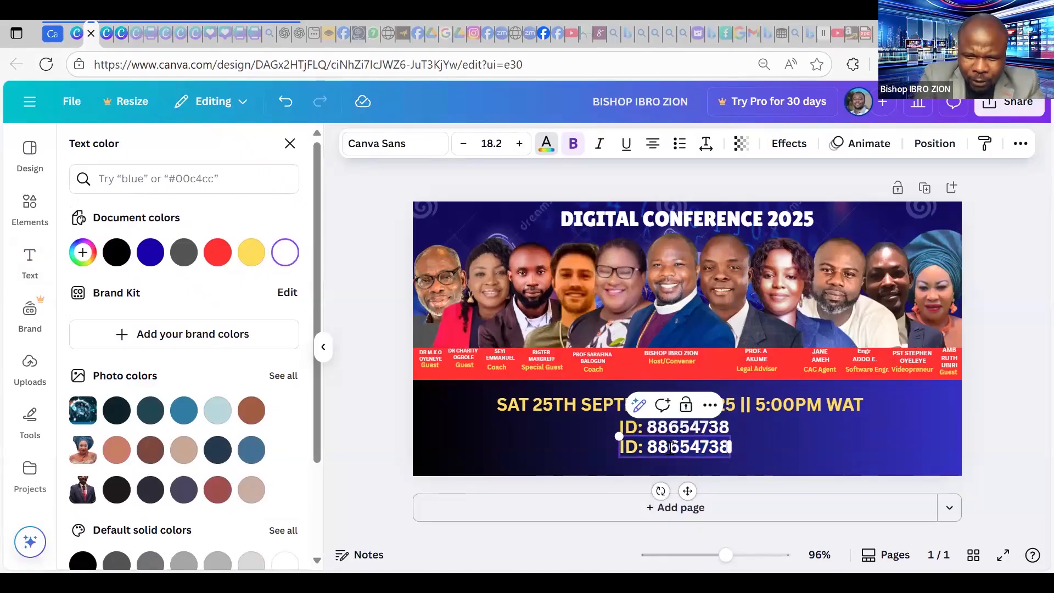
key(BackSpace)
key(BackSpace)
key(BackSpace)
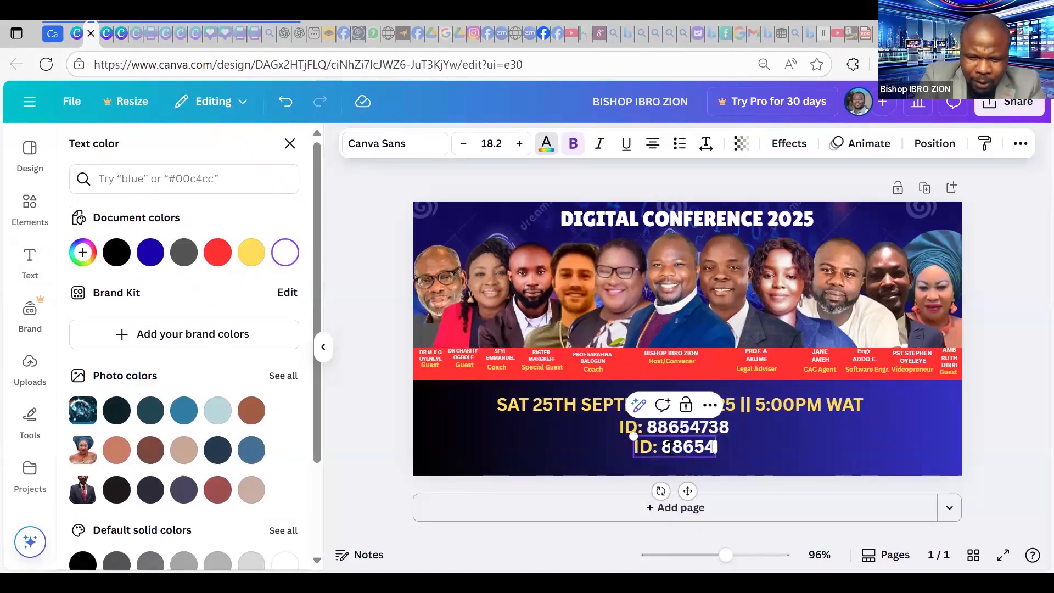
key(BackSpace)
key(BackSpace)
key(BackSpace)
key(BackSpace)
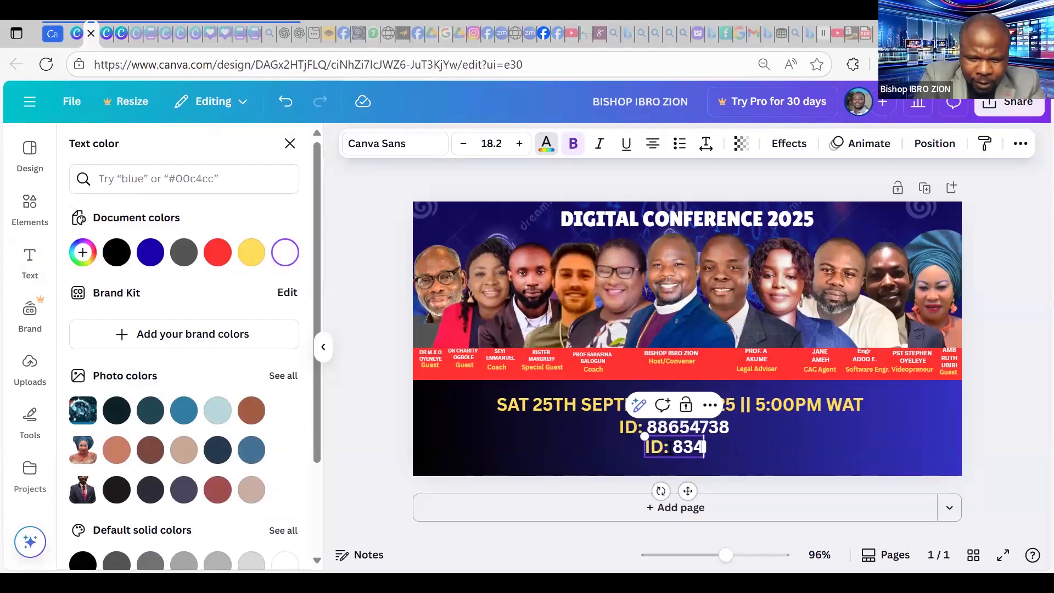
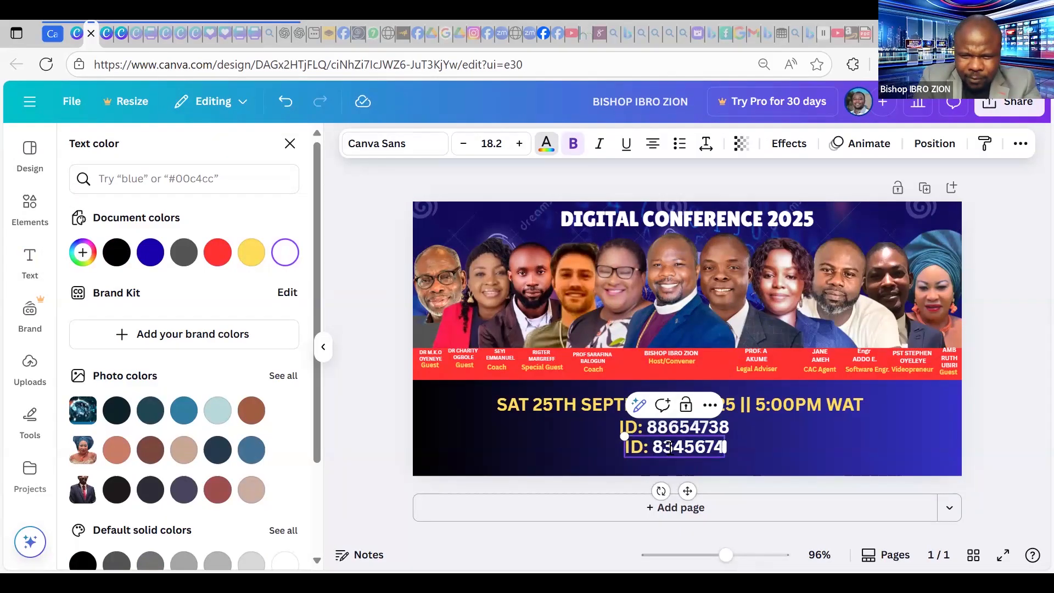
click(672, 447)
key(BackSpace)
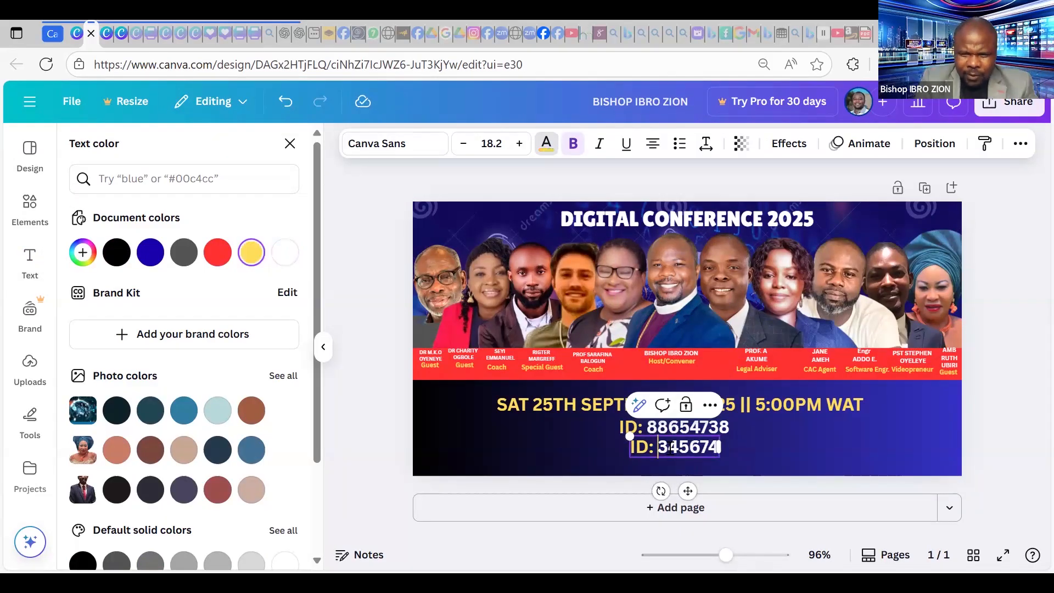
drag(685, 490, 671, 492)
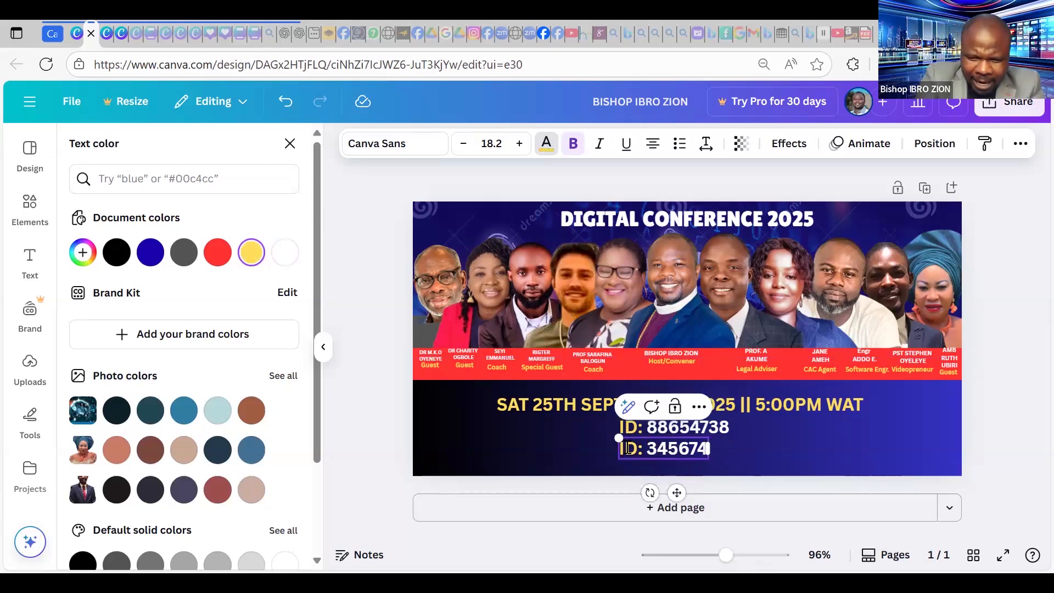
Relabel the lower line 'PASS:' and centre it beneath the ID line.
click(628, 448)
key(BackSpace)
text(PAS)
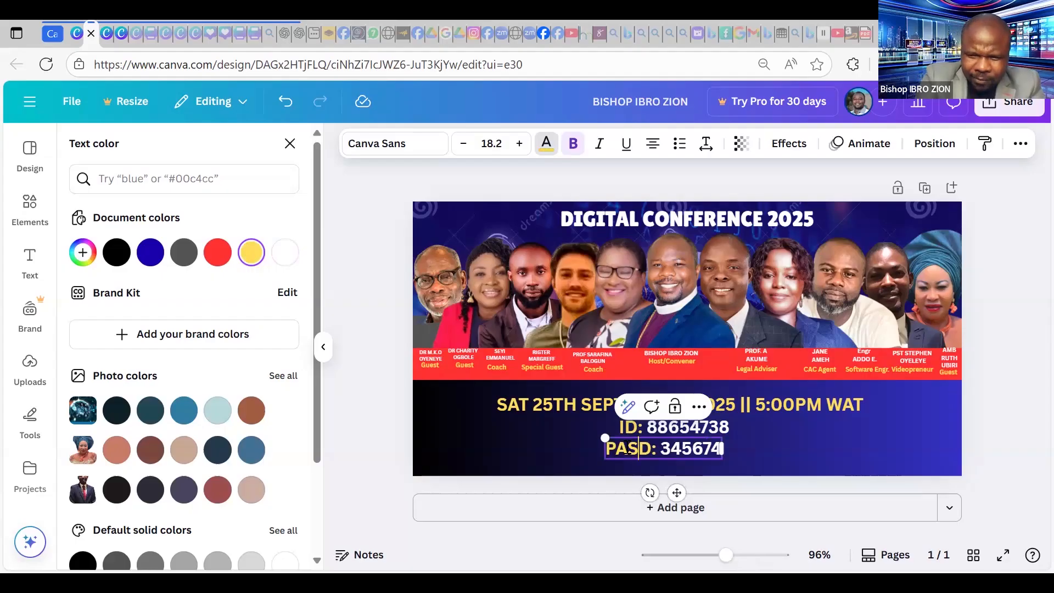
key(Delete)
text(S)
key(Delete)
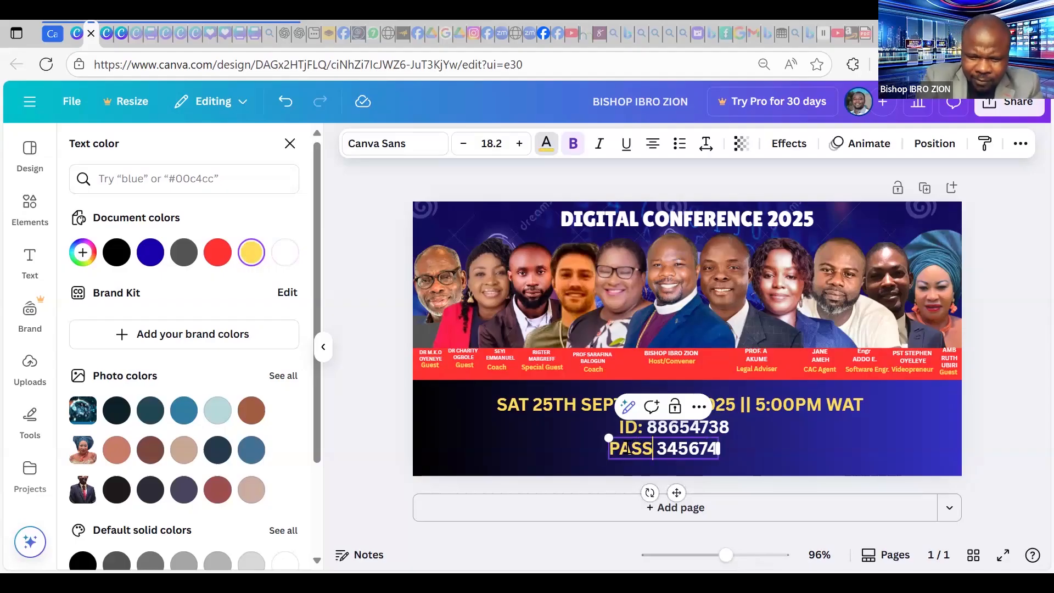
text(:)
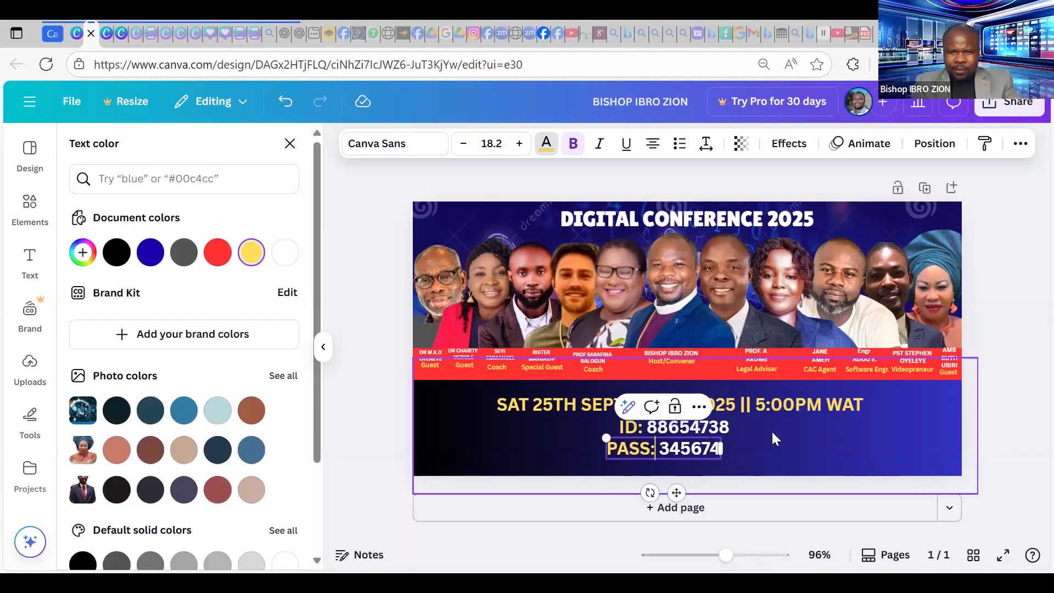
click(691, 447)
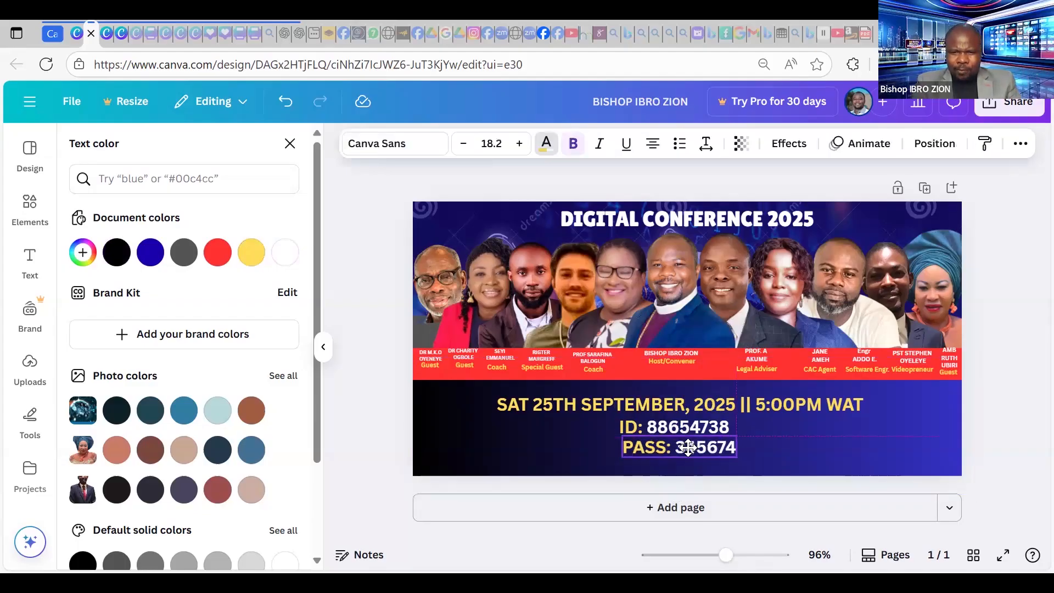
drag(690, 447, 686, 447)
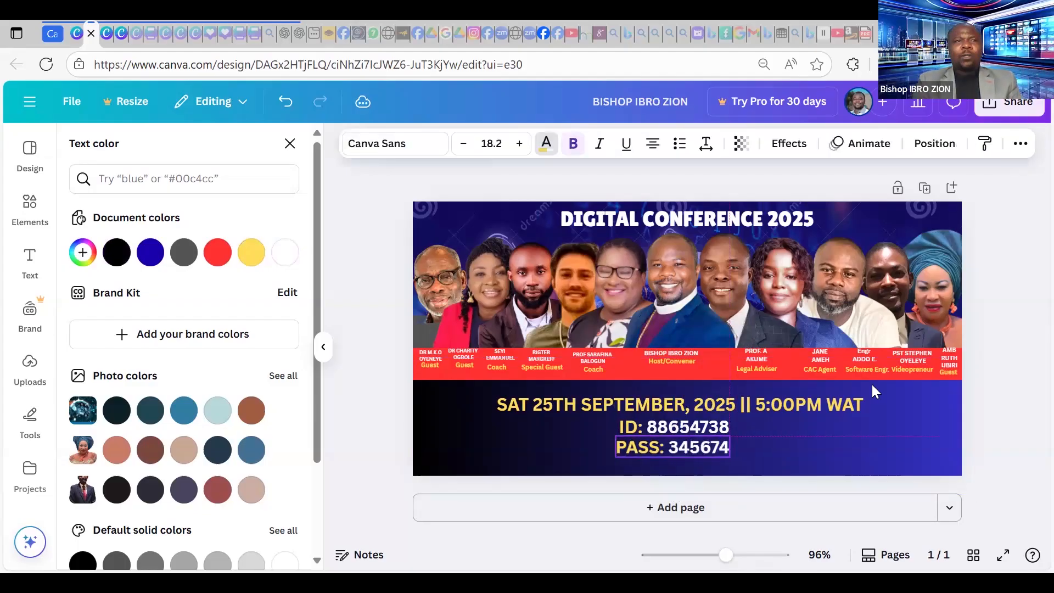
click(1017, 269)
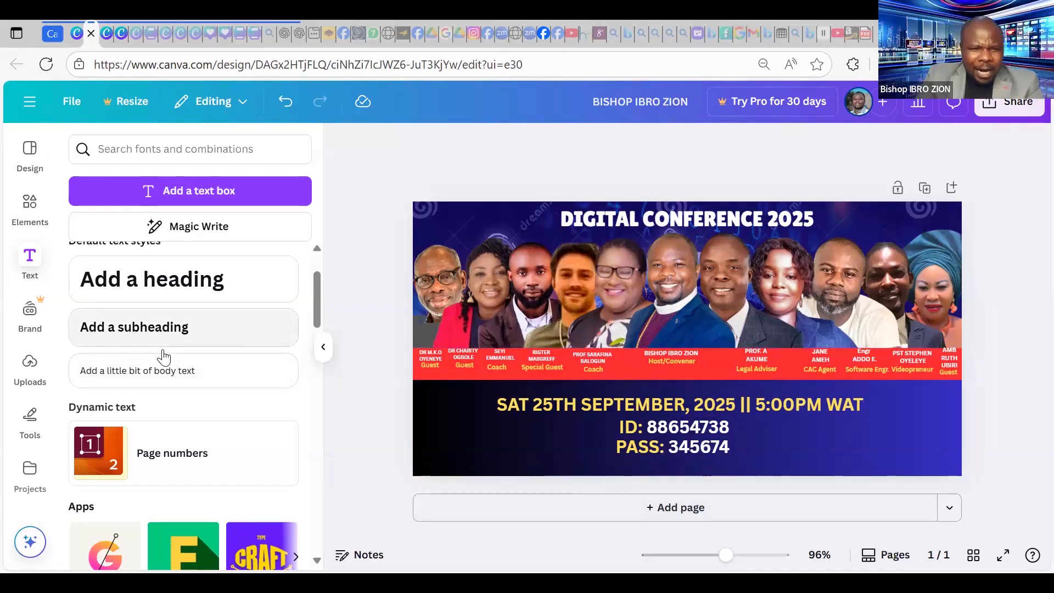
Replace the 'DIGITAL CONFERENCE 2025' heading with 'VIRTUAL BOOK LAUNCH', then show the Uploads library.
scroll(164, 358, down, 10)
scroll(171, 357, down, 5)
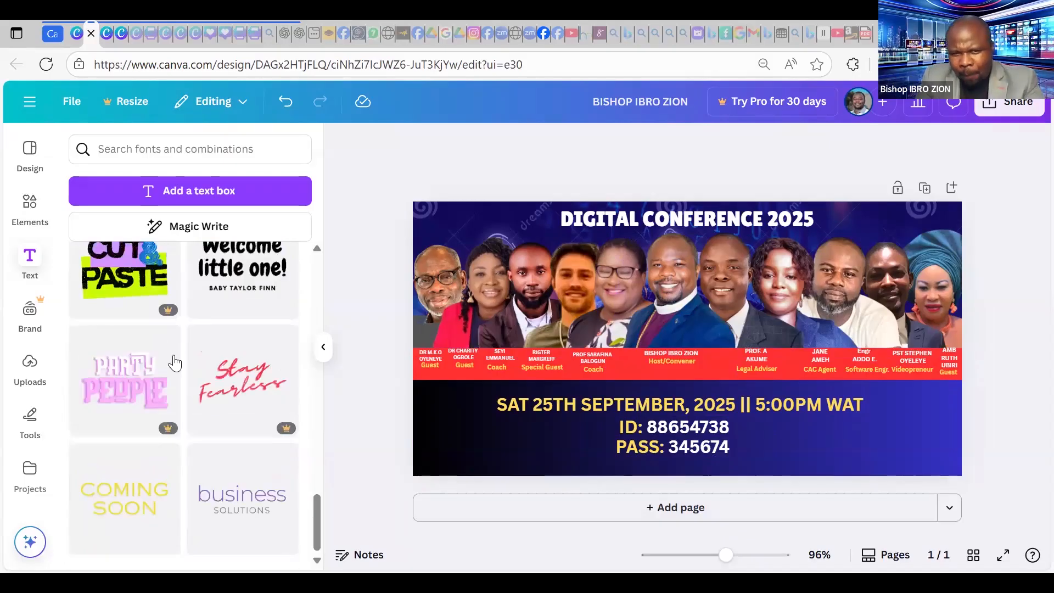
scroll(268, 339, down, 4)
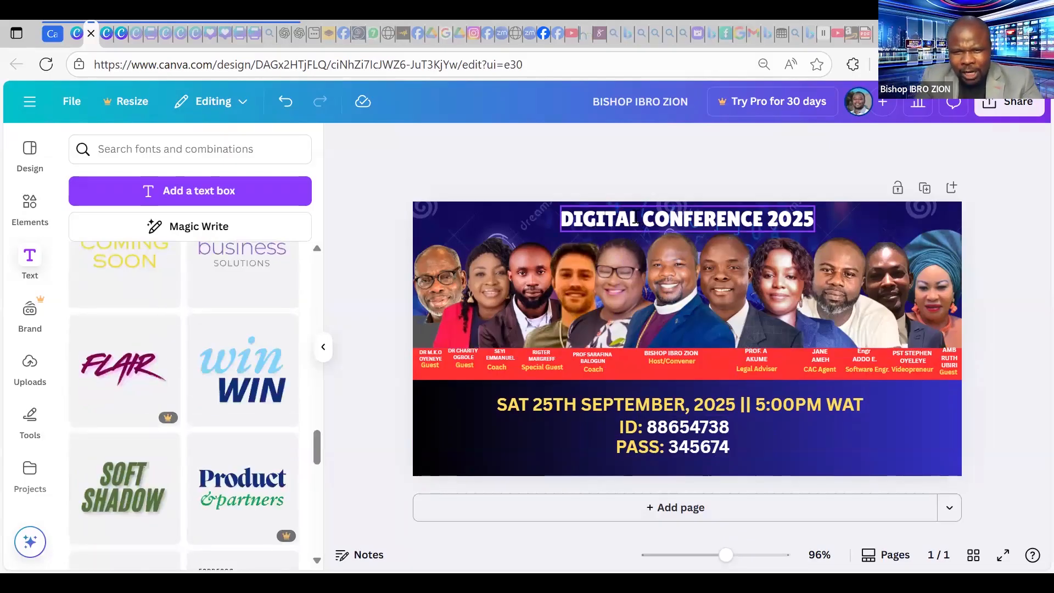
click(648, 217)
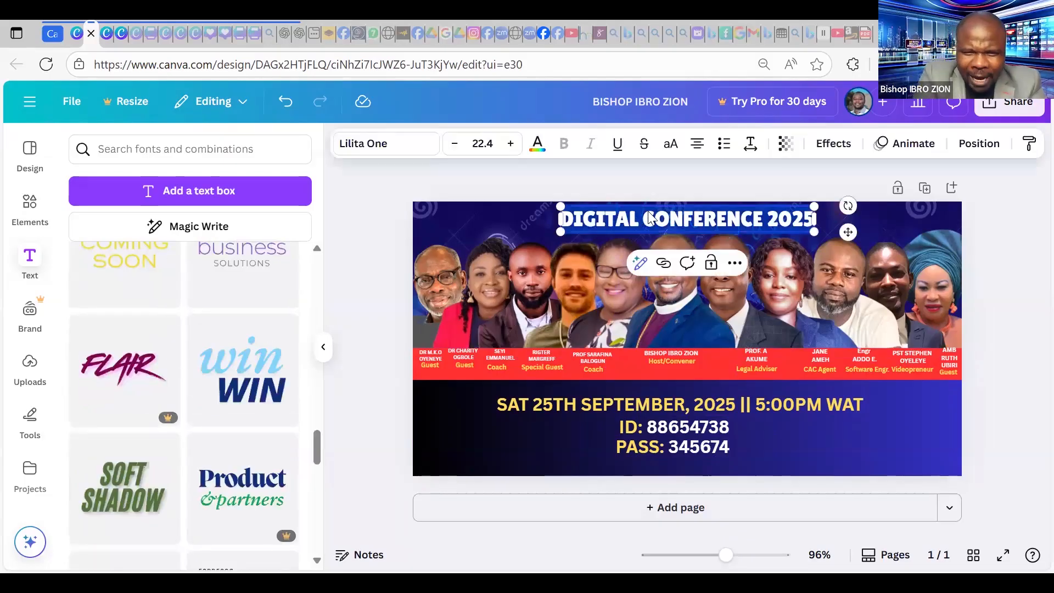
click(649, 217)
key(ctrl+a)
text(VIRTUAL)
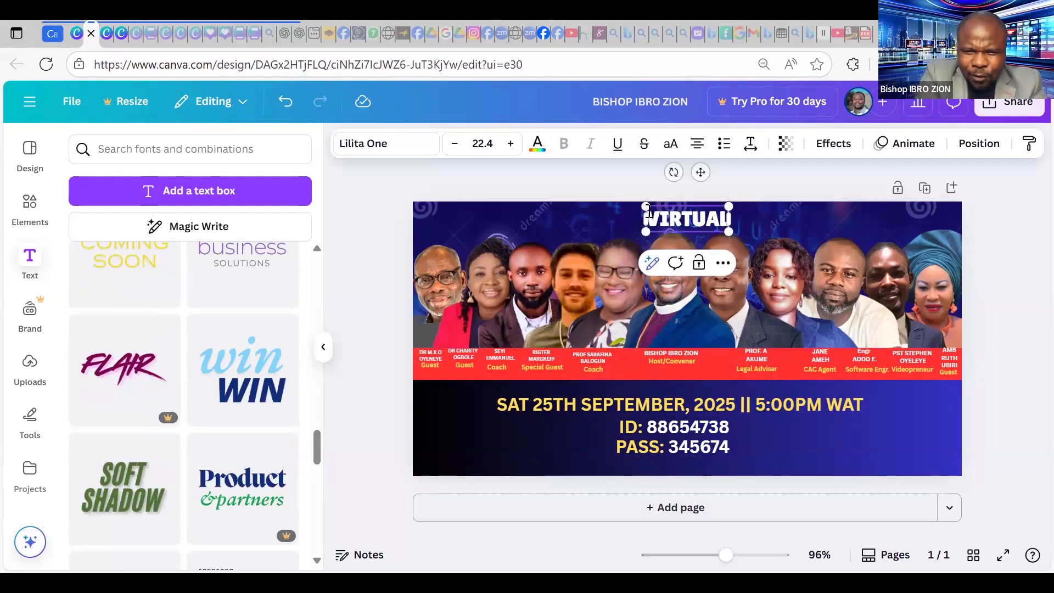
text( BOOK LAUNCH)
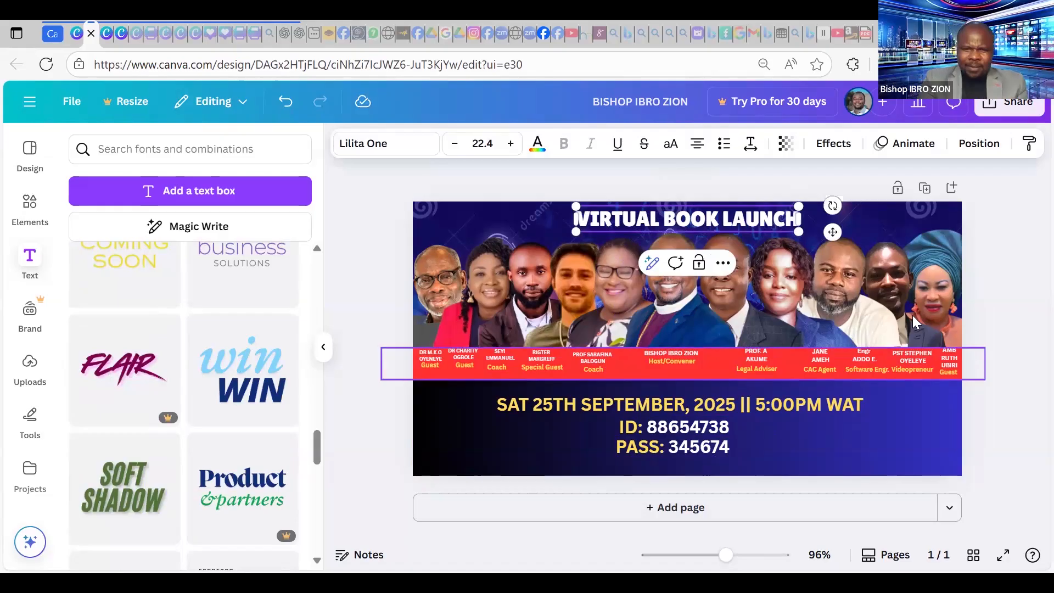
click(365, 409)
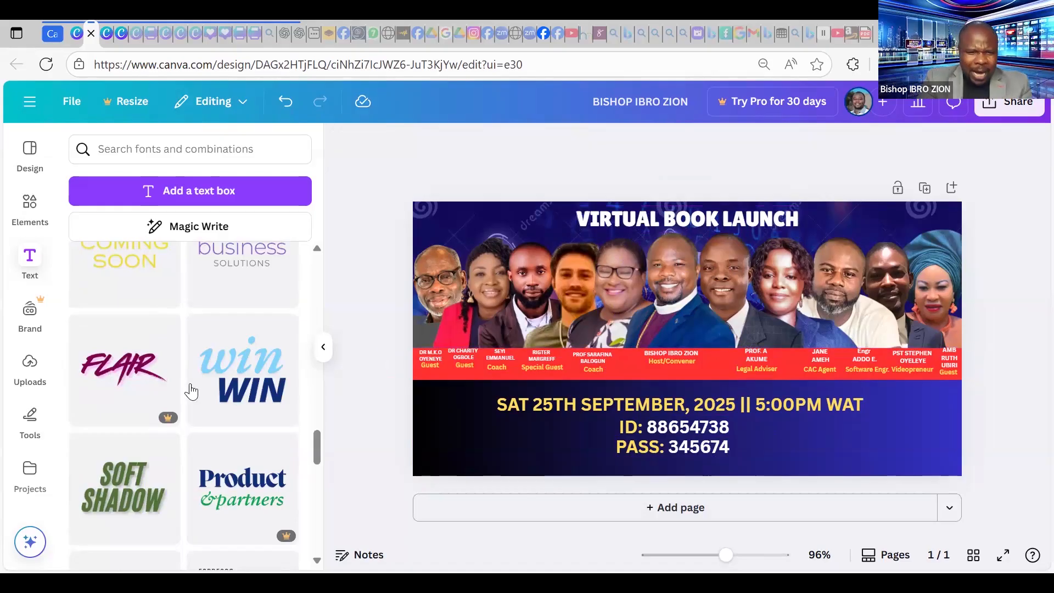
click(31, 367)
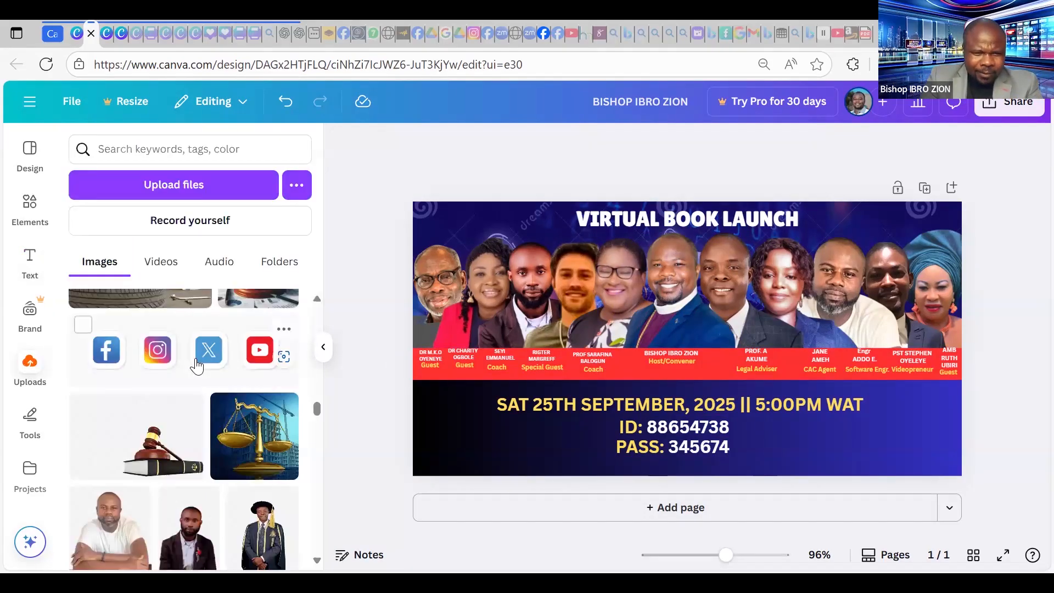
scroll(197, 366, down, 3)
scroll(196, 366, down, 5)
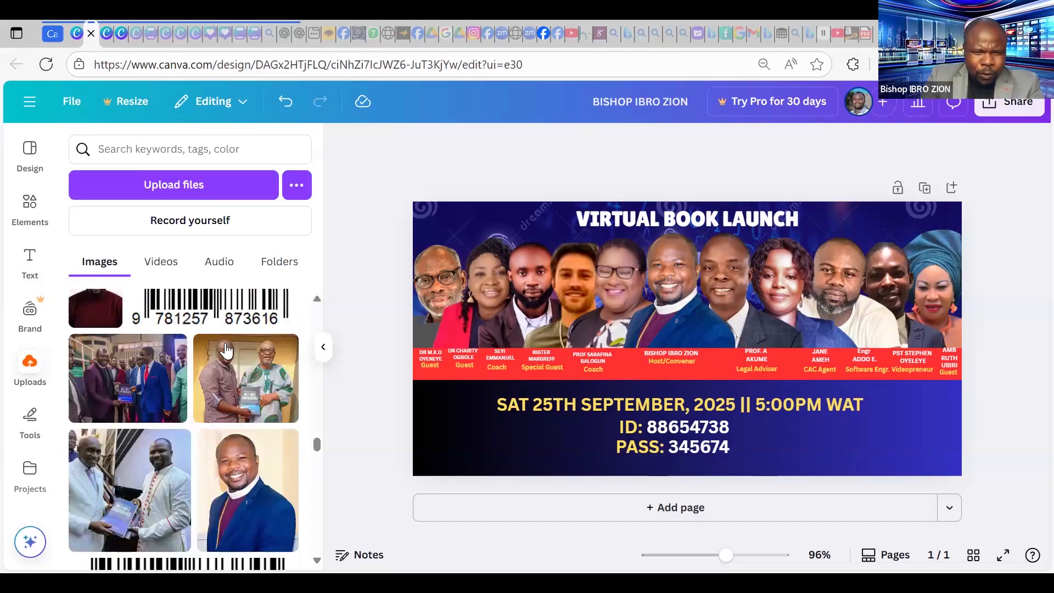
scroll(258, 367, up, 2)
click(652, 333)
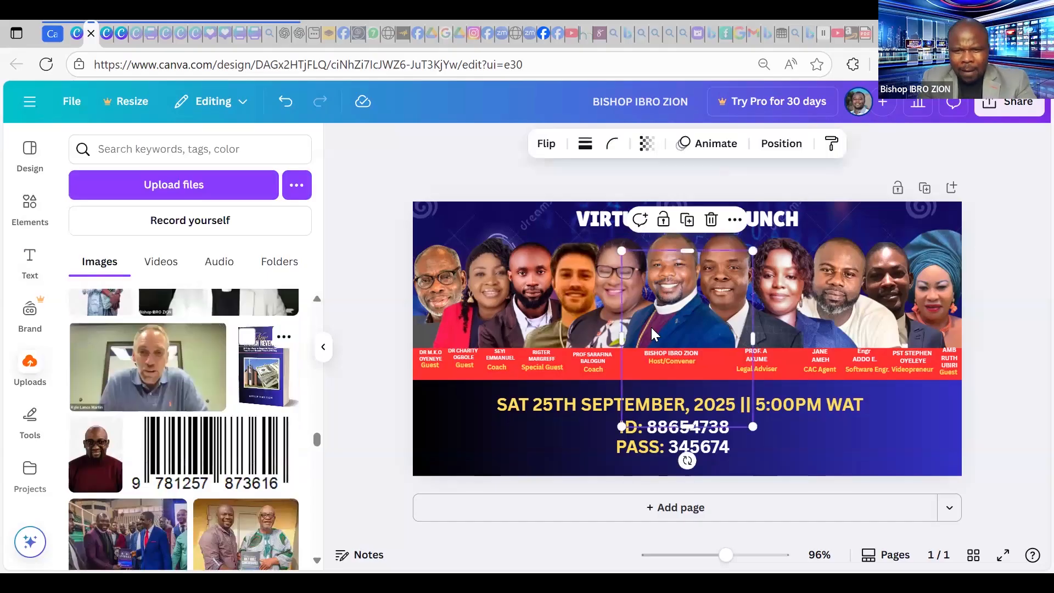
drag(687, 312, 925, 365)
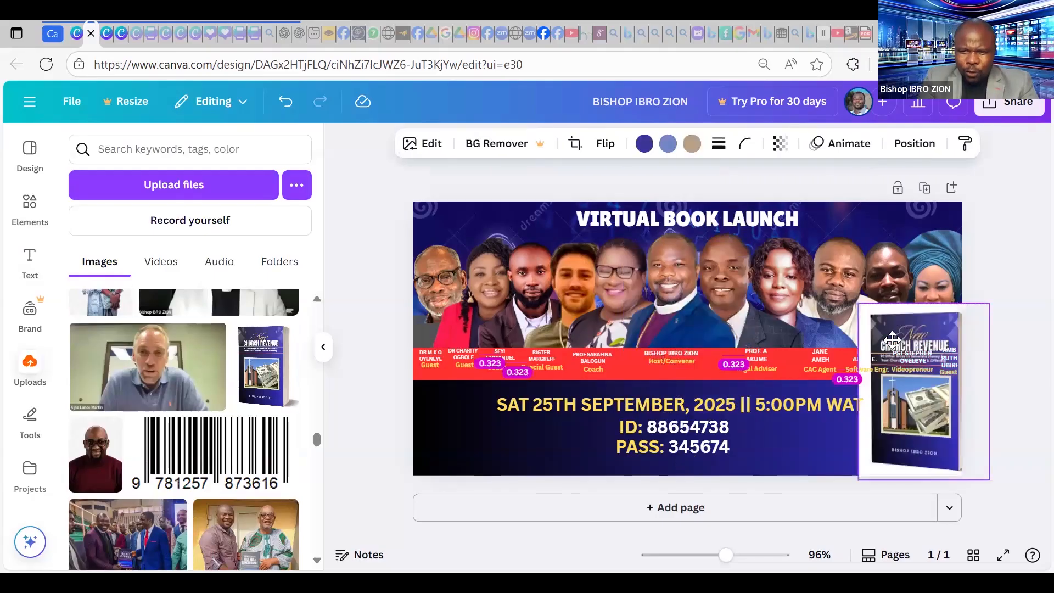
drag(854, 304, 524, 315)
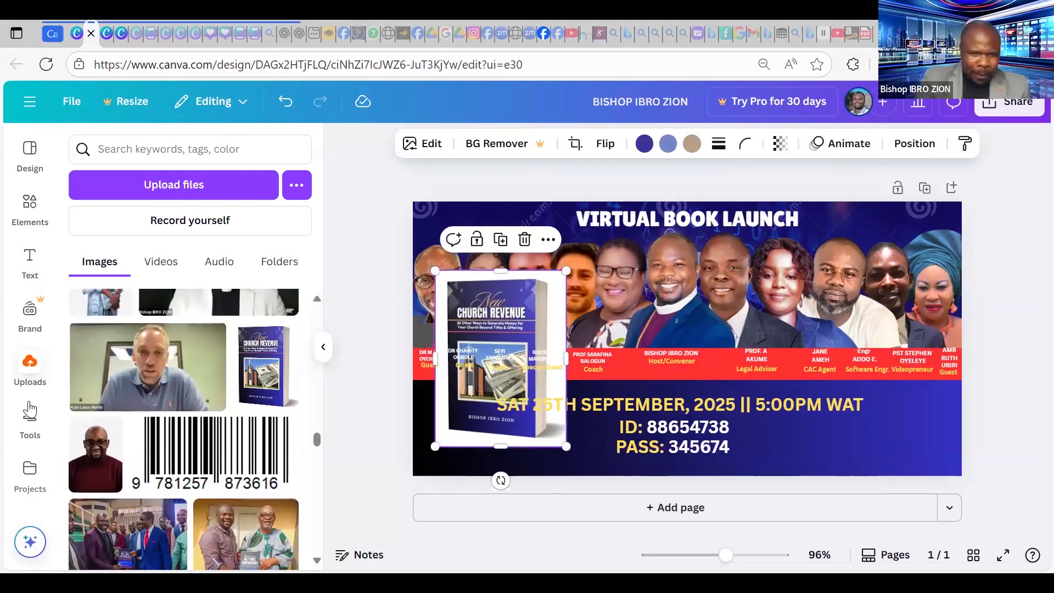
scroll(115, 415, down, 3)
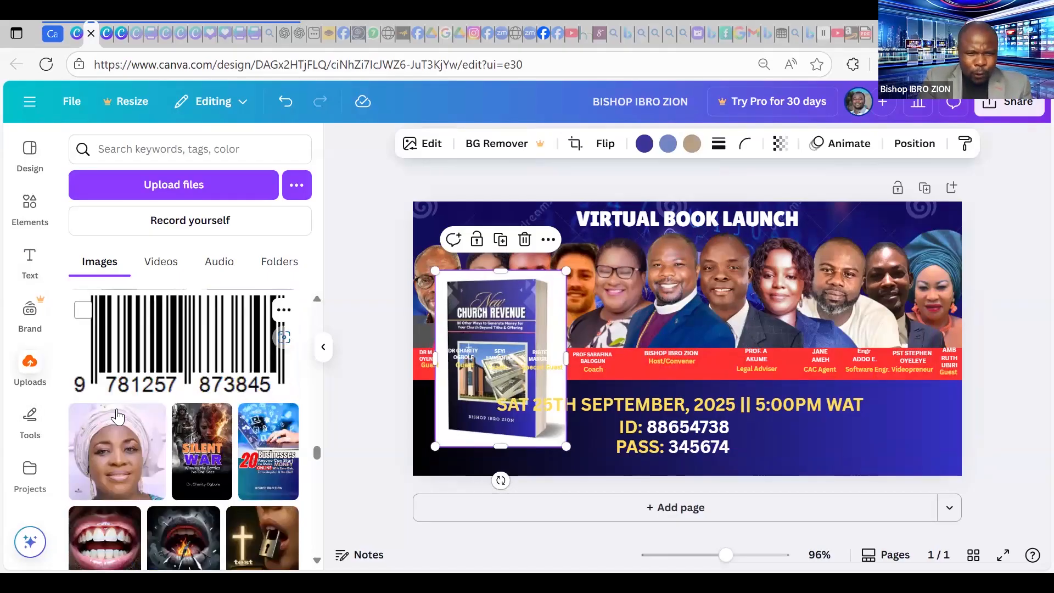
scroll(117, 417, down, 3)
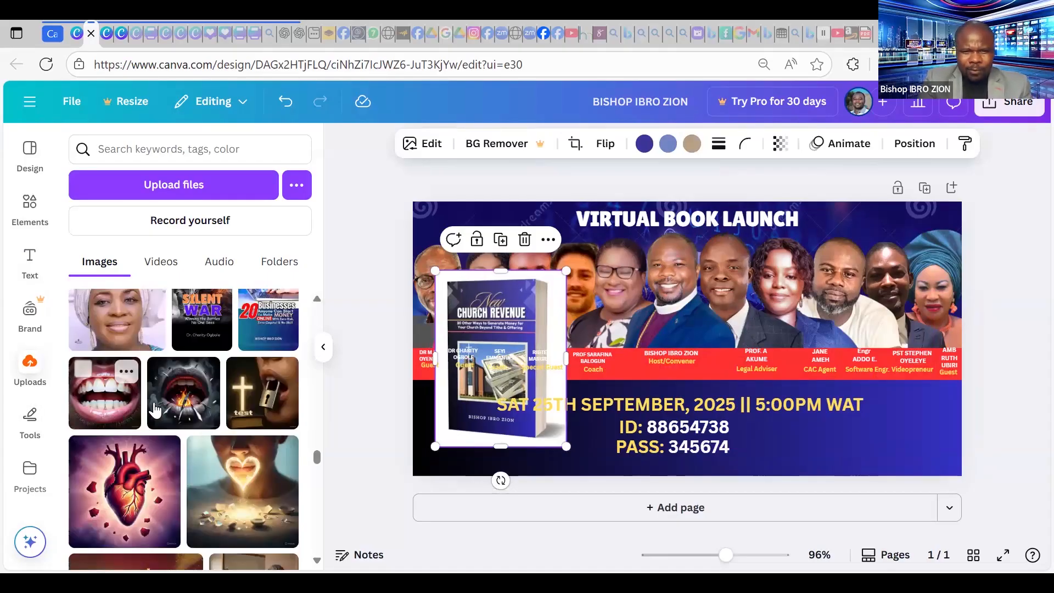
scroll(156, 410, down, 3)
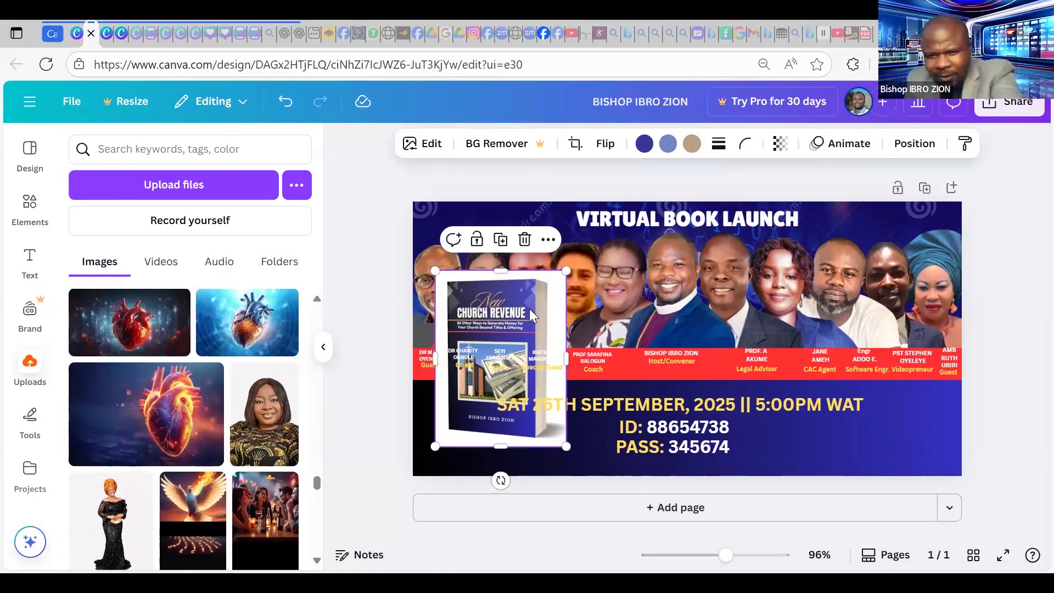
key(Delete)
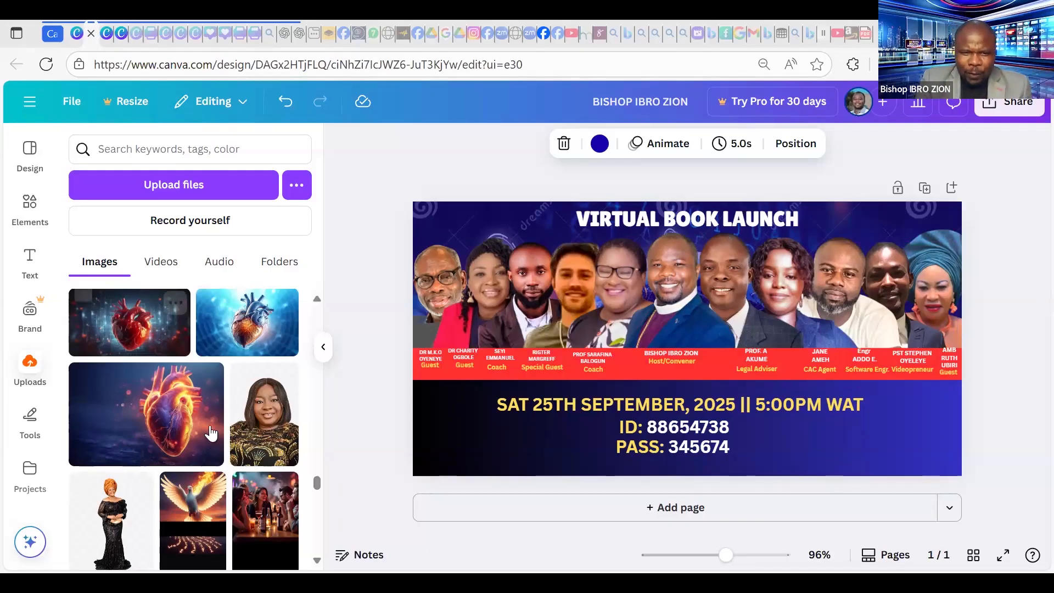
scroll(206, 401, up, 3)
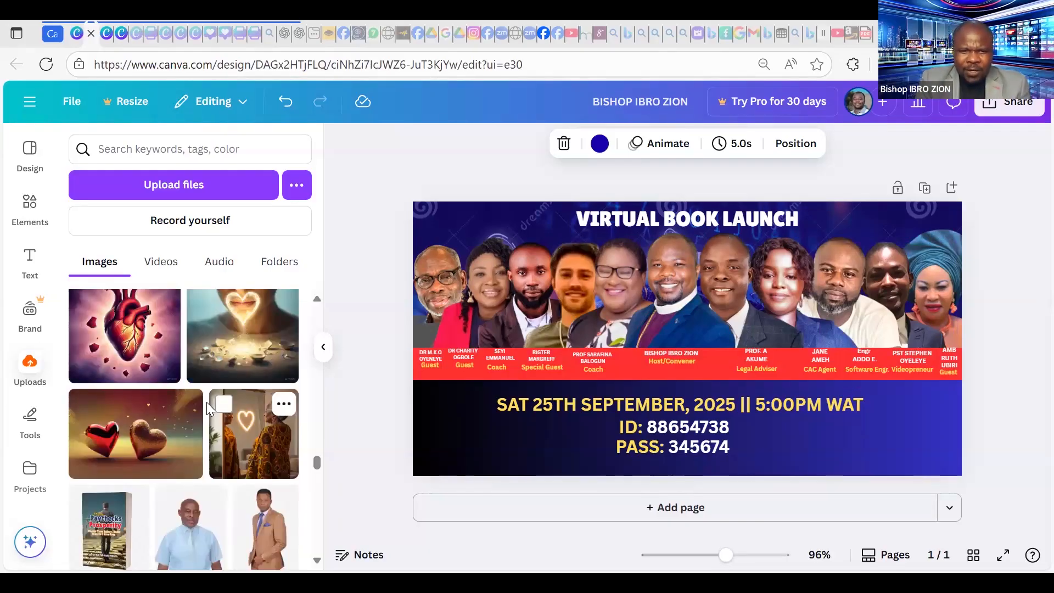
scroll(206, 406, up, 3)
scroll(259, 444, up, 2)
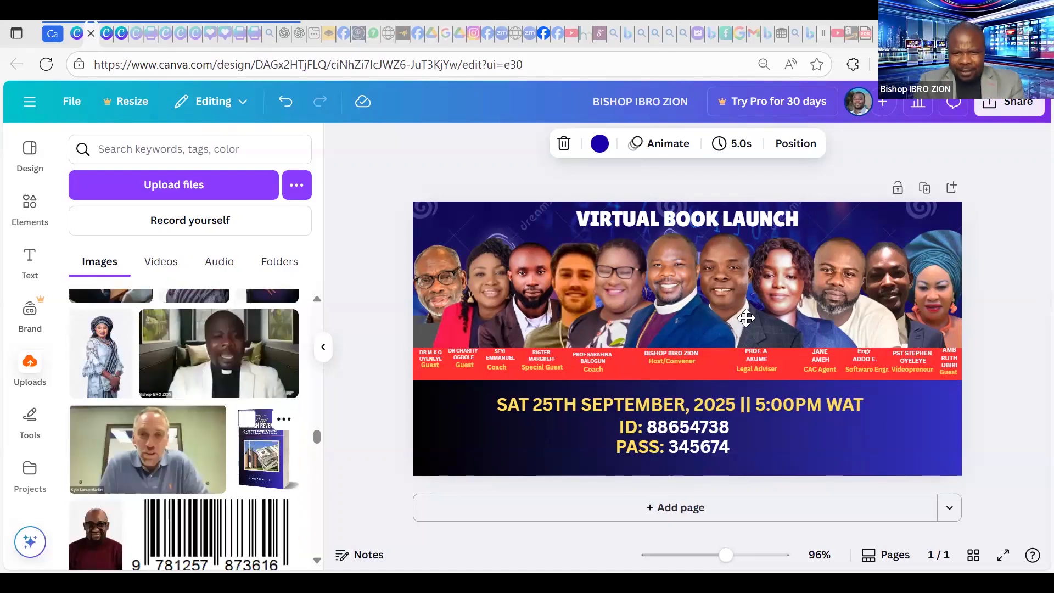
drag(876, 303, 873, 318)
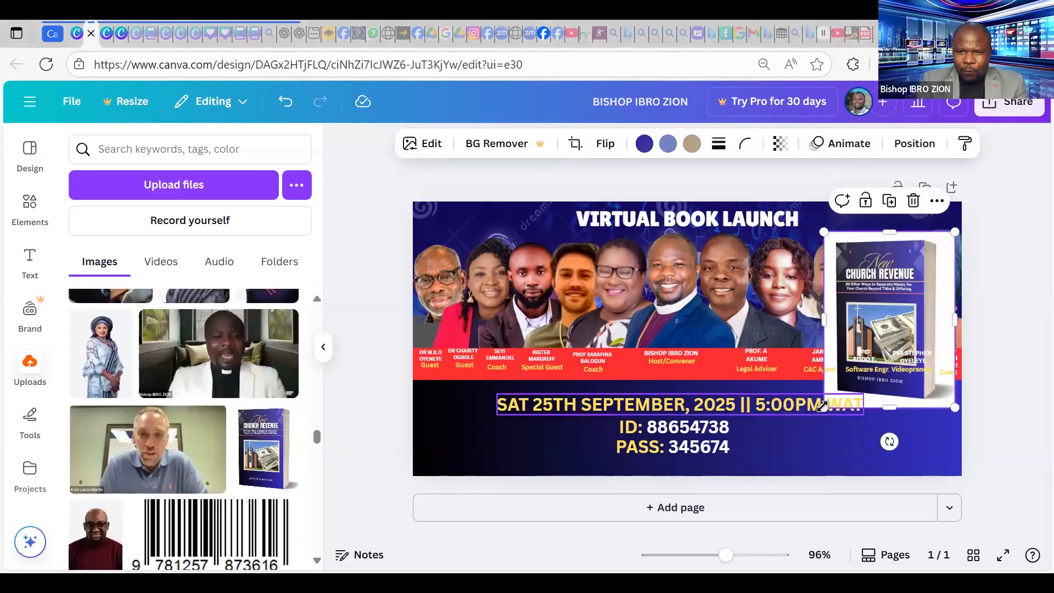
drag(823, 408, 765, 492)
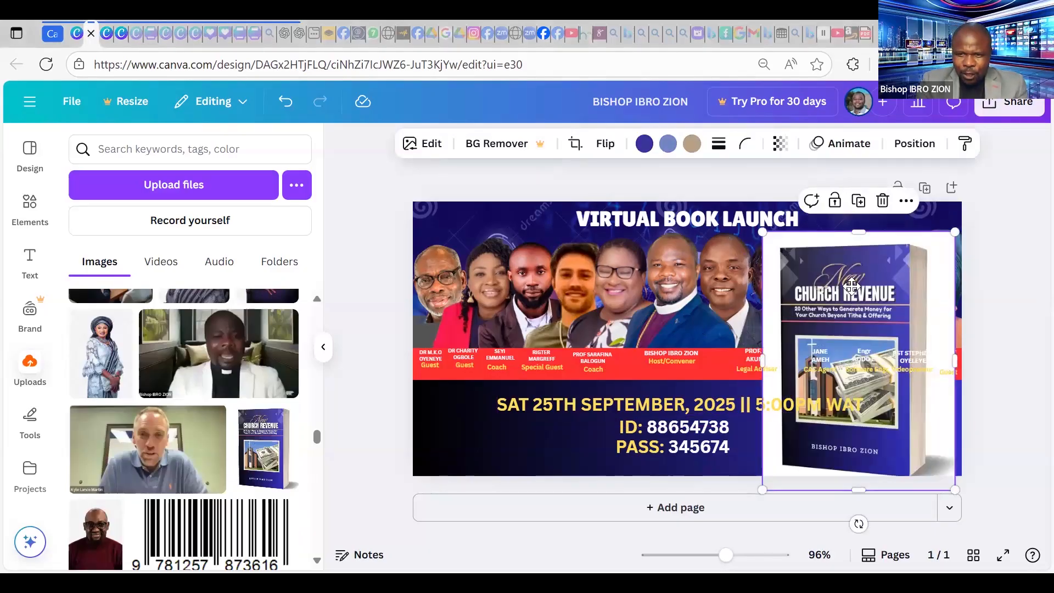
drag(849, 287, 816, 226)
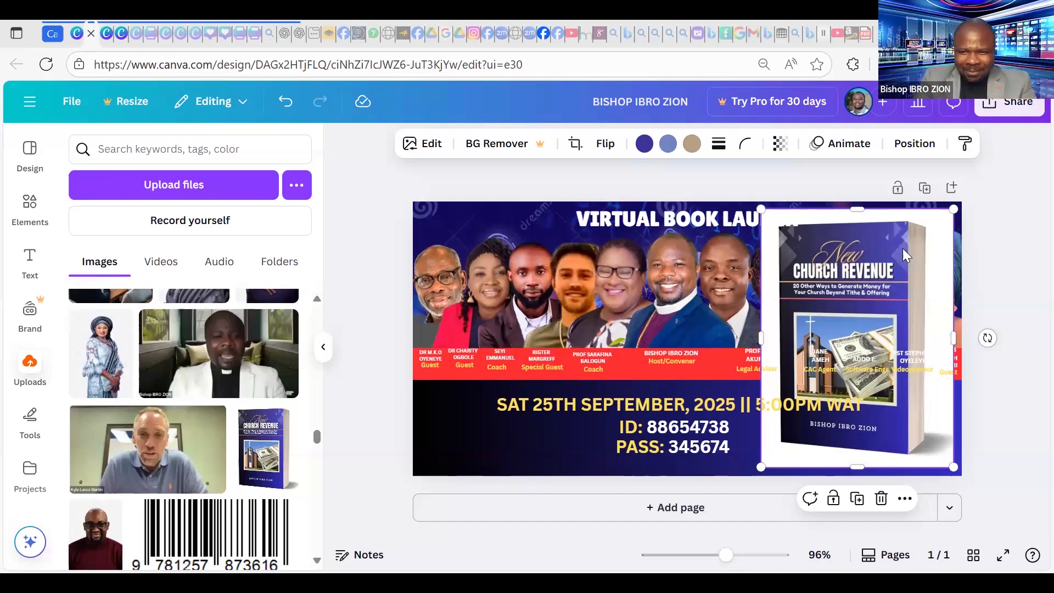
key(Delete)
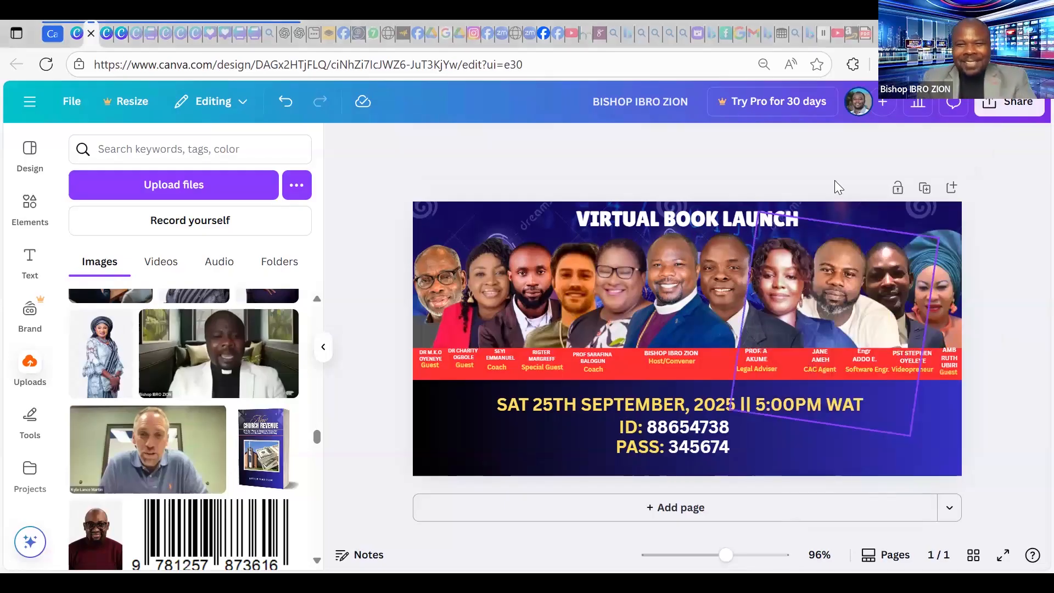
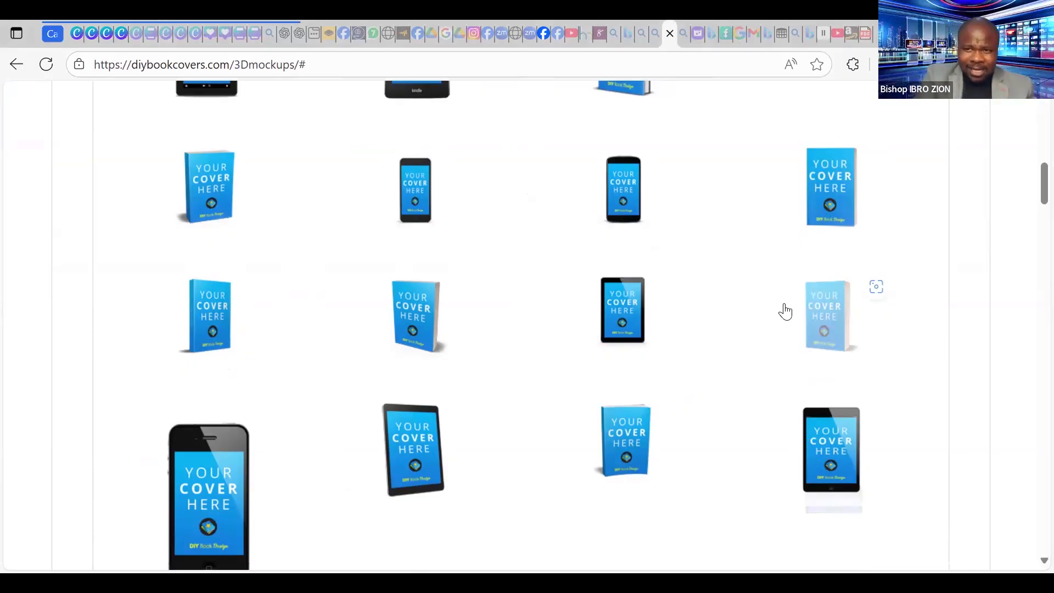
Choose a standing book mockup and open the Step 2 cover-image file picker.
scroll(762, 312, up, 4)
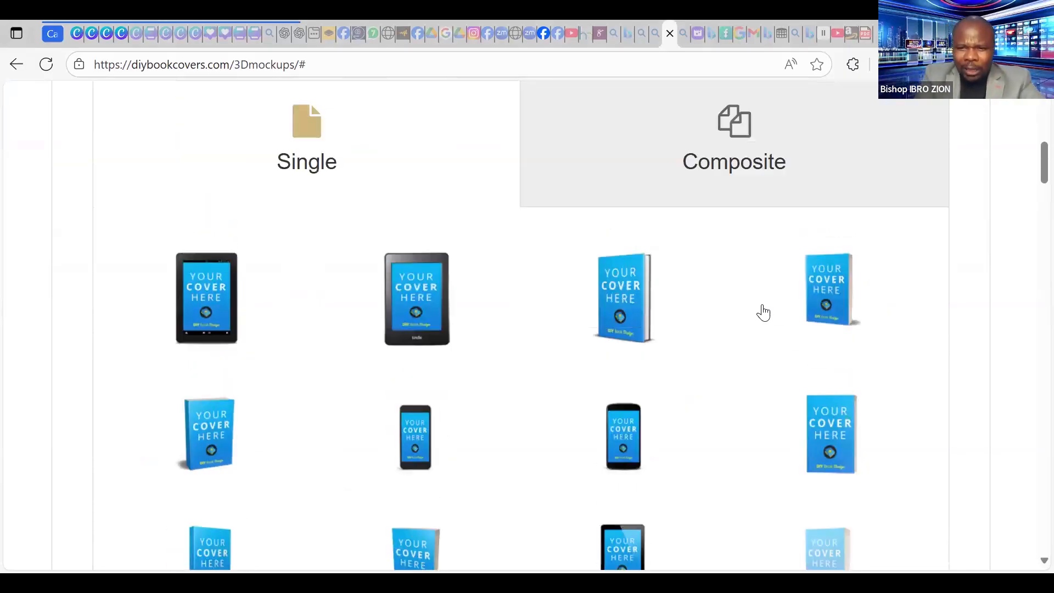
scroll(823, 336, up, 5)
click(916, 457)
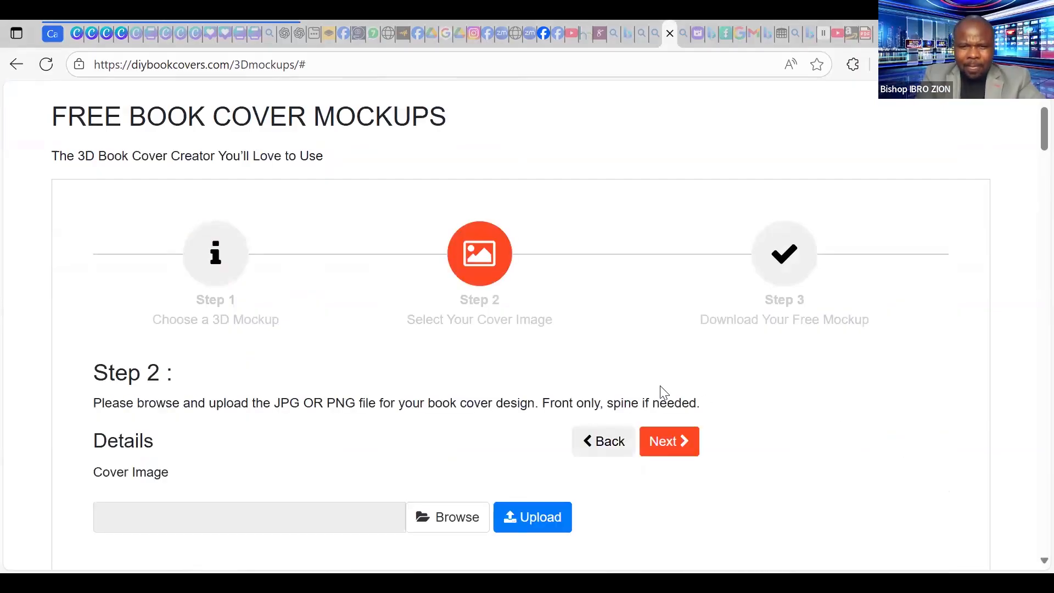
scroll(614, 372, down, 4)
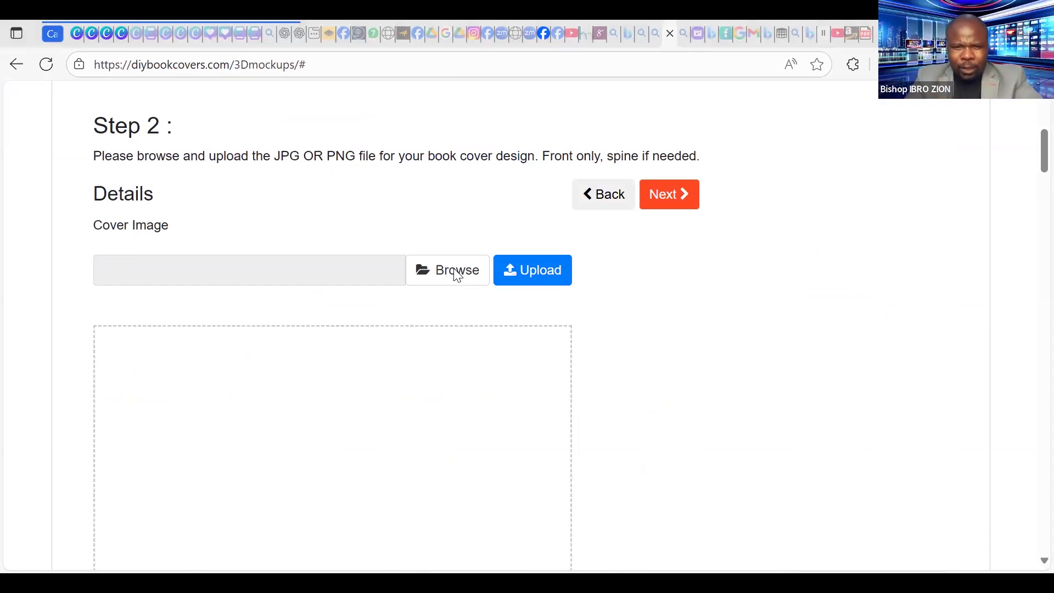
click(456, 272)
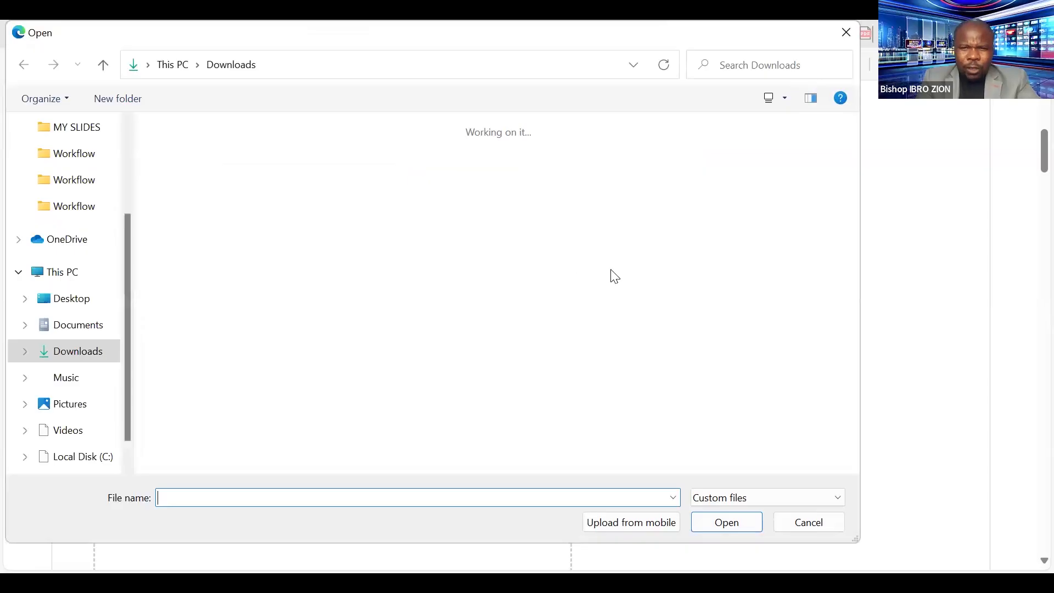
Pick AMAZON ECOVER SIZE (7) from Downloads as the book cover file.
scroll(621, 258, down, 7)
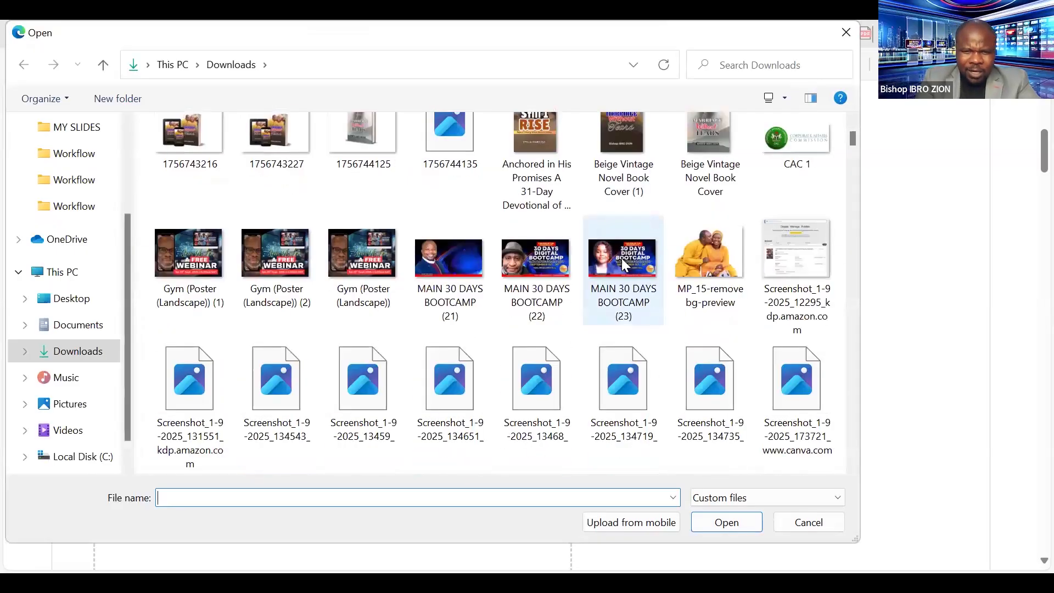
scroll(621, 258, down, 10)
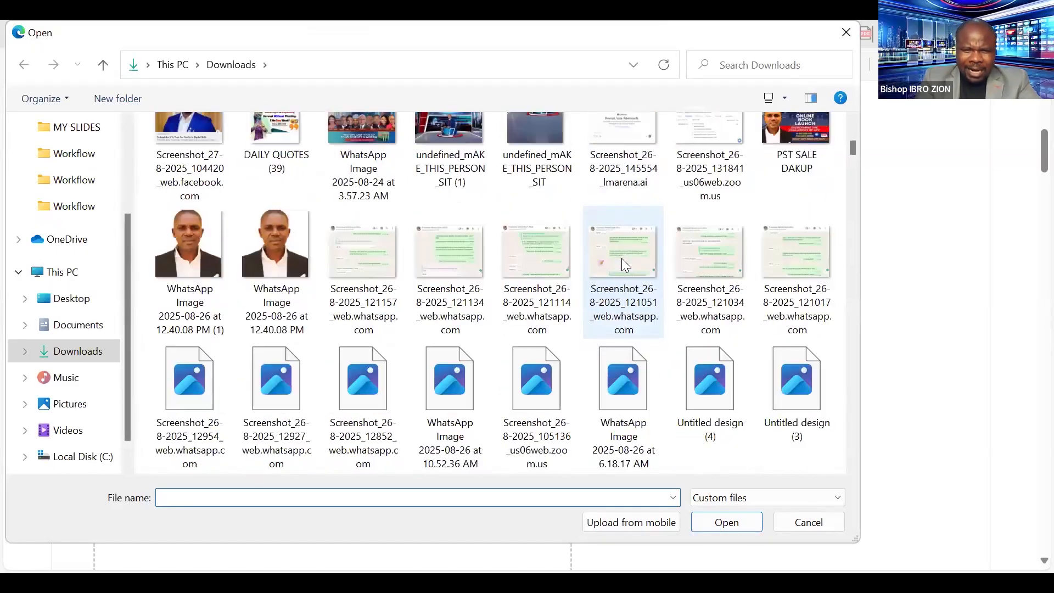
scroll(621, 263, down, 12)
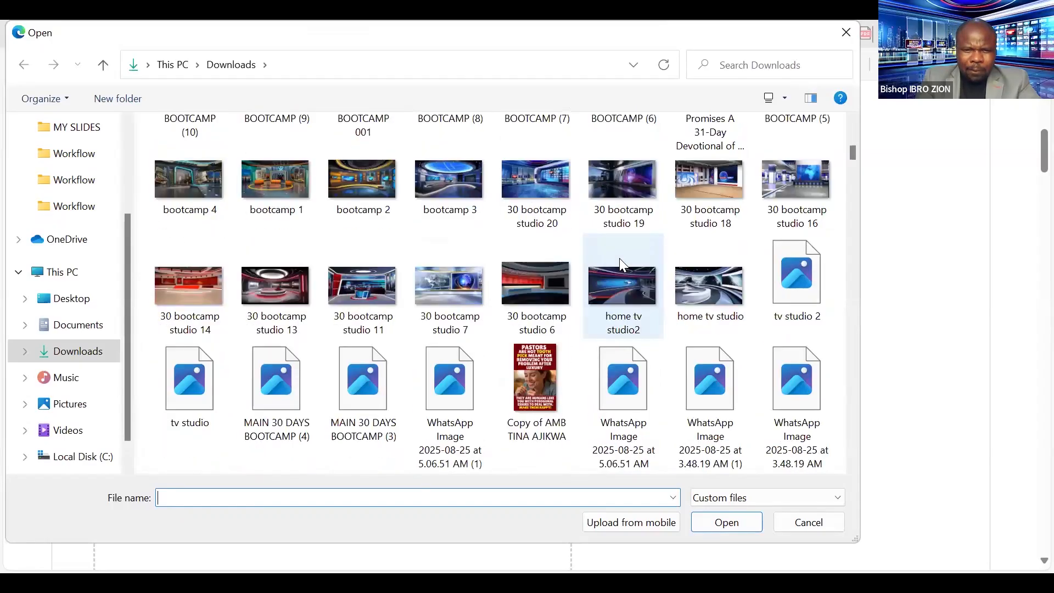
scroll(619, 259, up, 5)
scroll(528, 298, down, 8)
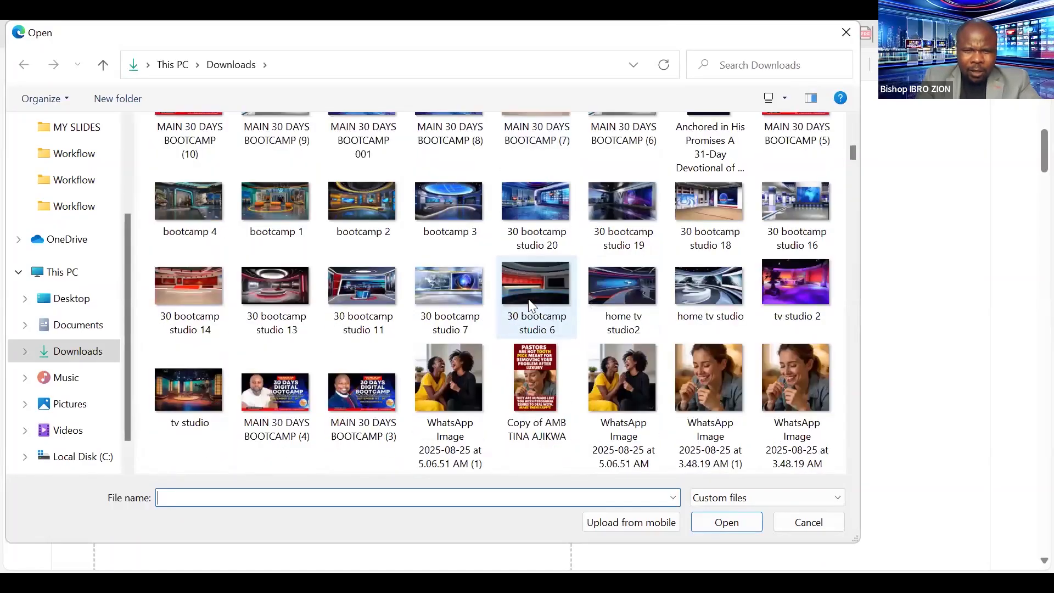
scroll(531, 305, down, 10)
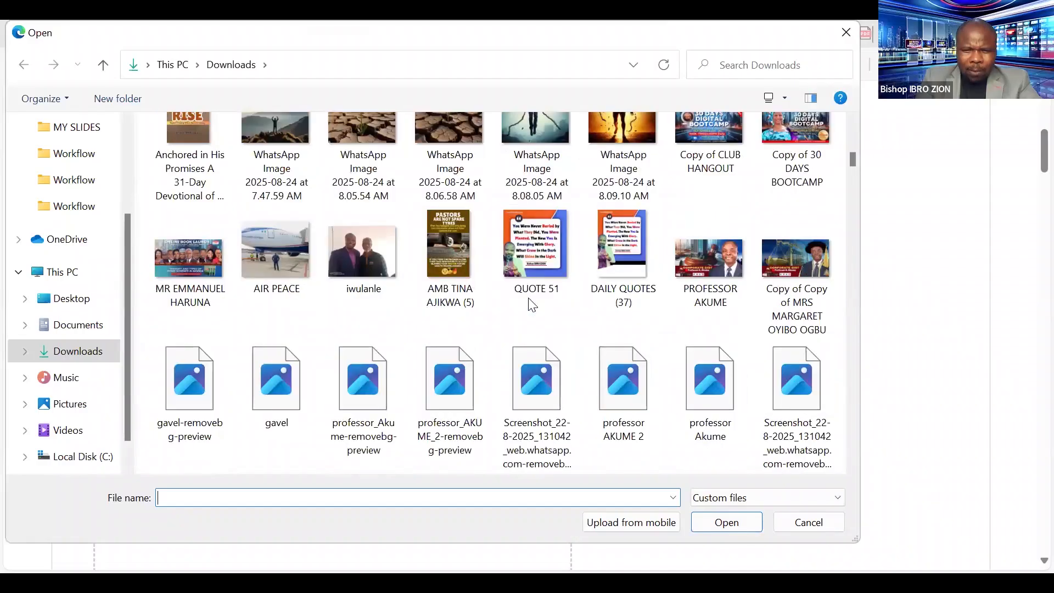
scroll(532, 305, down, 10)
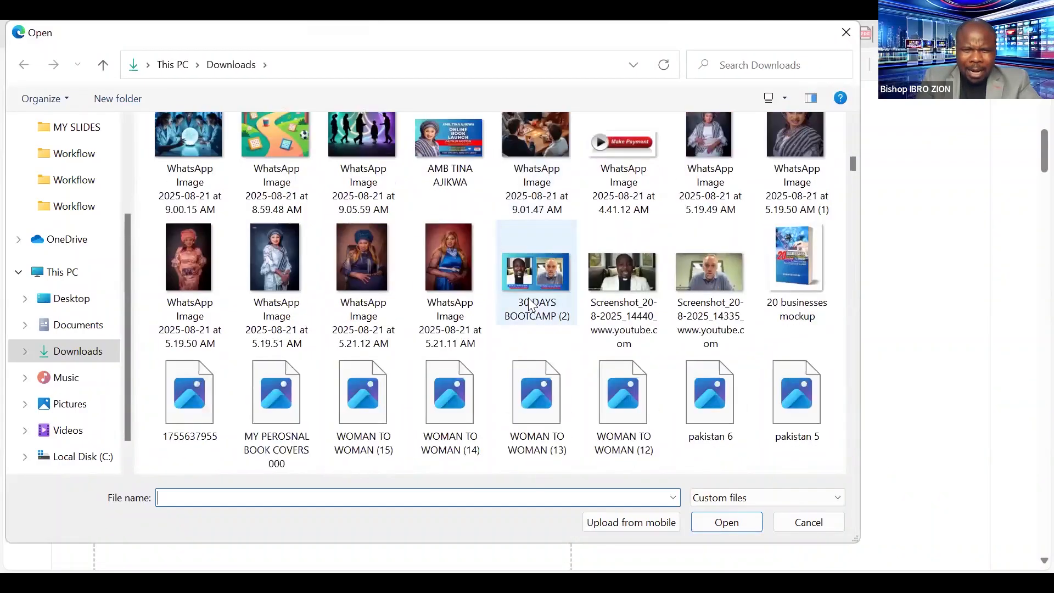
scroll(531, 305, down, 10)
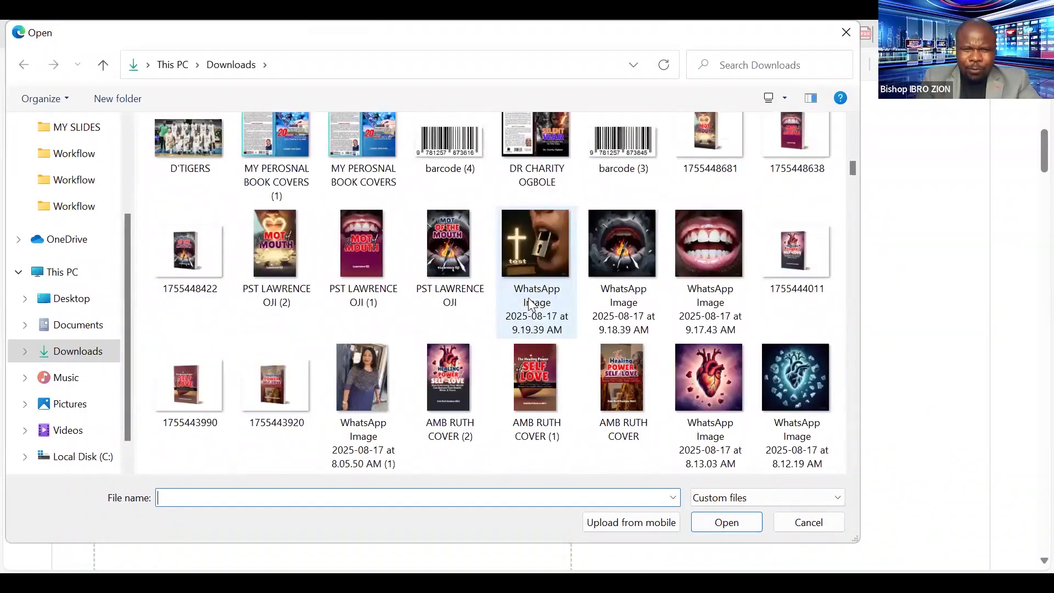
scroll(531, 304, down, 10)
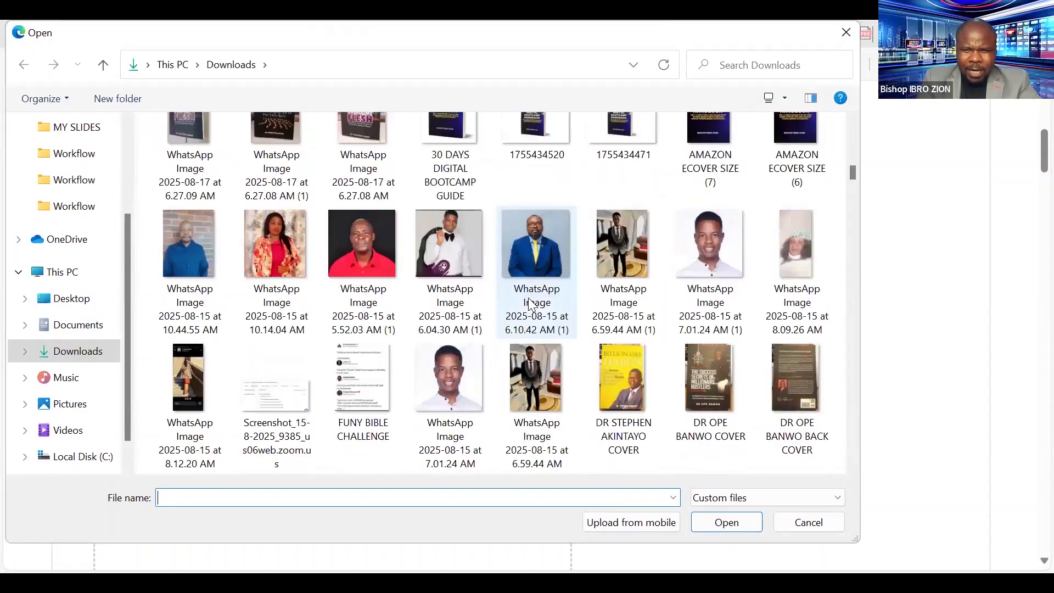
scroll(528, 297, up, 2)
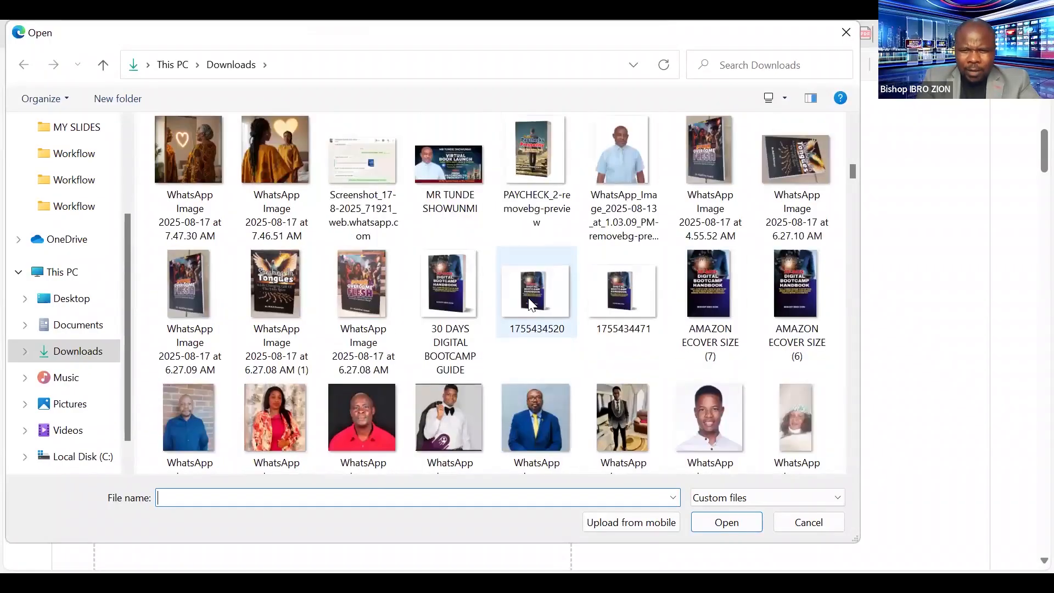
click(719, 285)
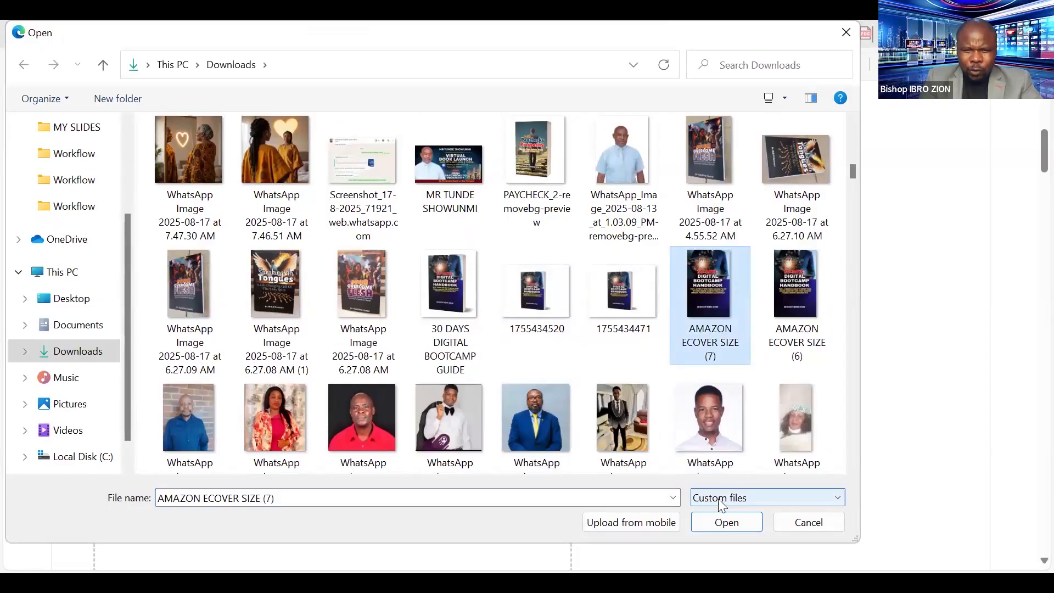
click(735, 521)
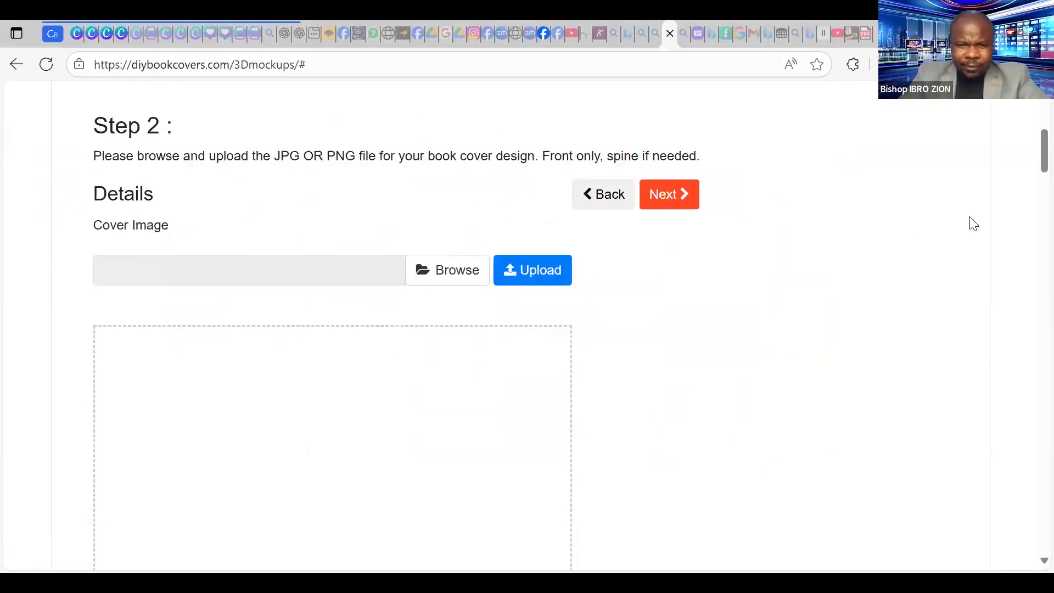
Upload the AMAZON ECOVER SIZE (7).png cover and check its preview on Step 2.
click(538, 270)
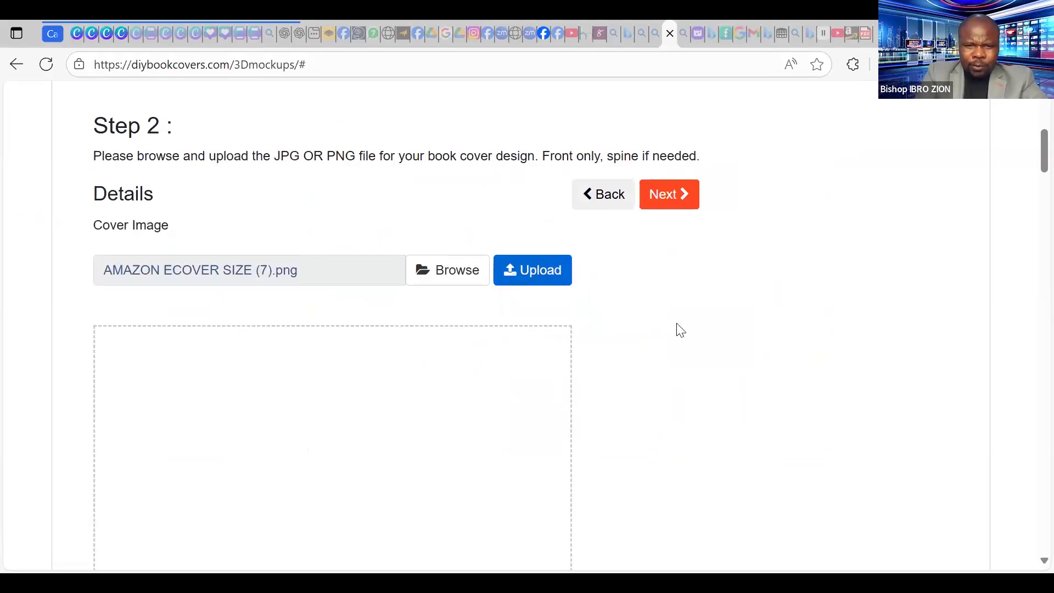
scroll(792, 319, down, 1)
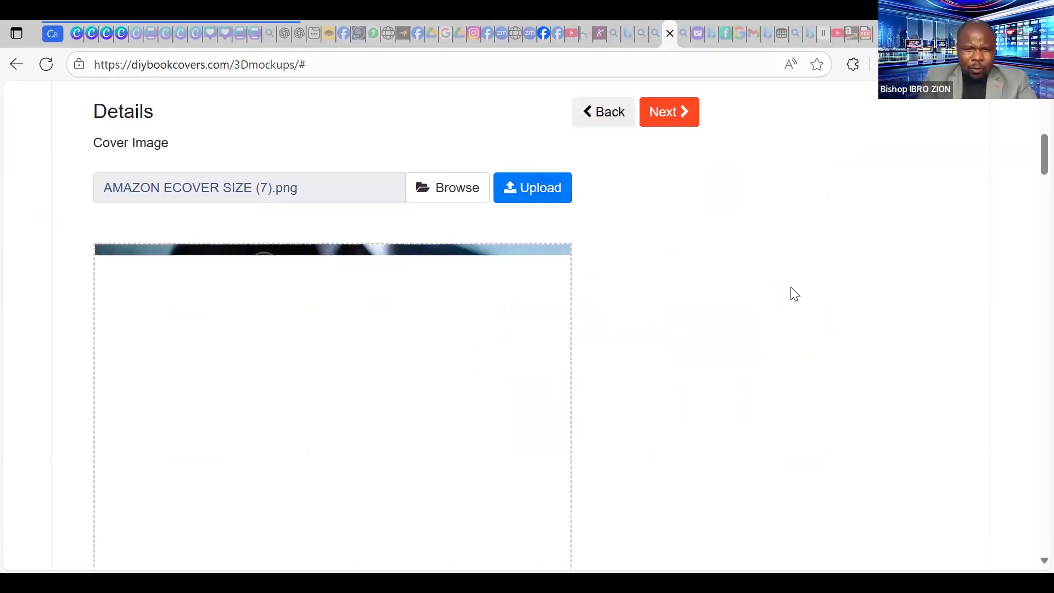
scroll(794, 293, down, 4)
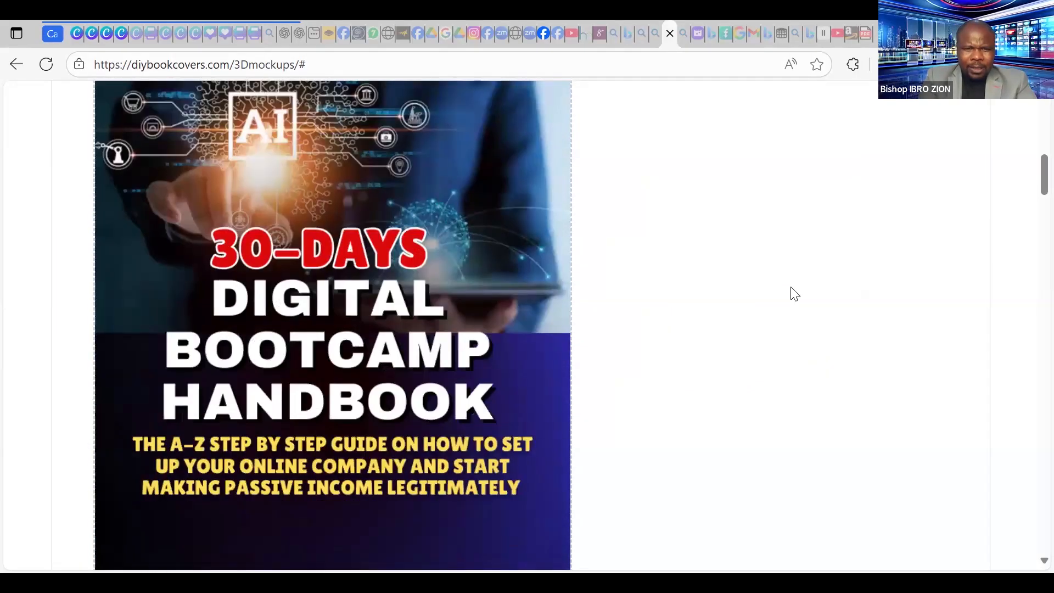
scroll(794, 293, down, 1)
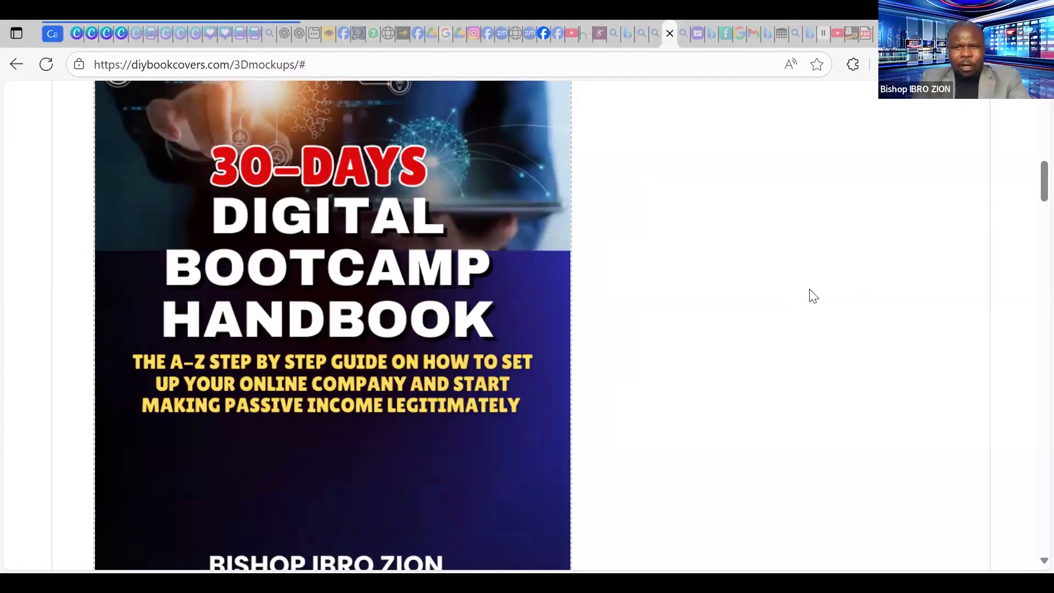
scroll(796, 284, down, 4)
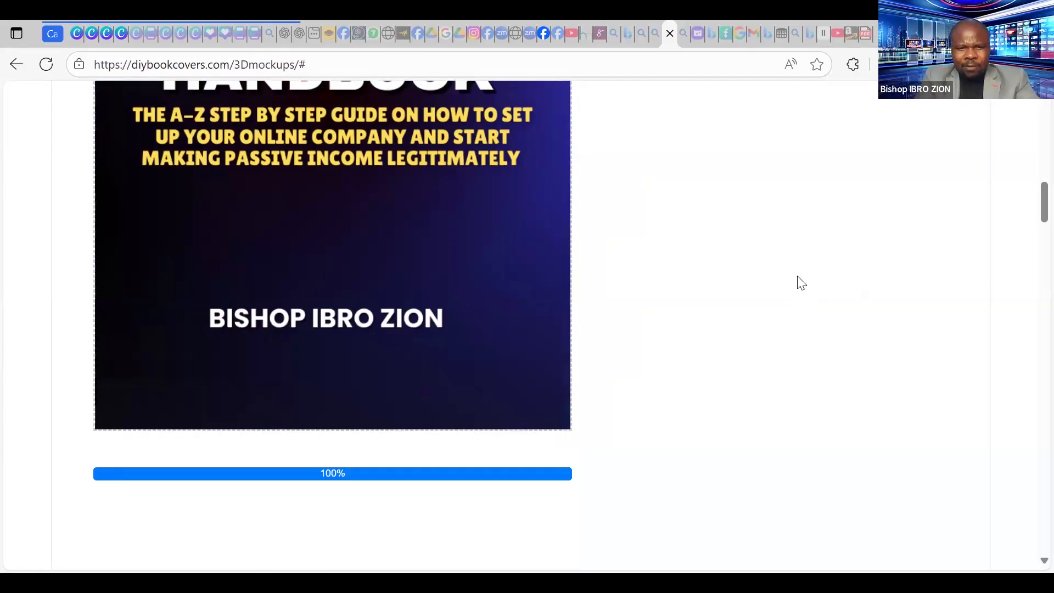
scroll(799, 282, up, 3)
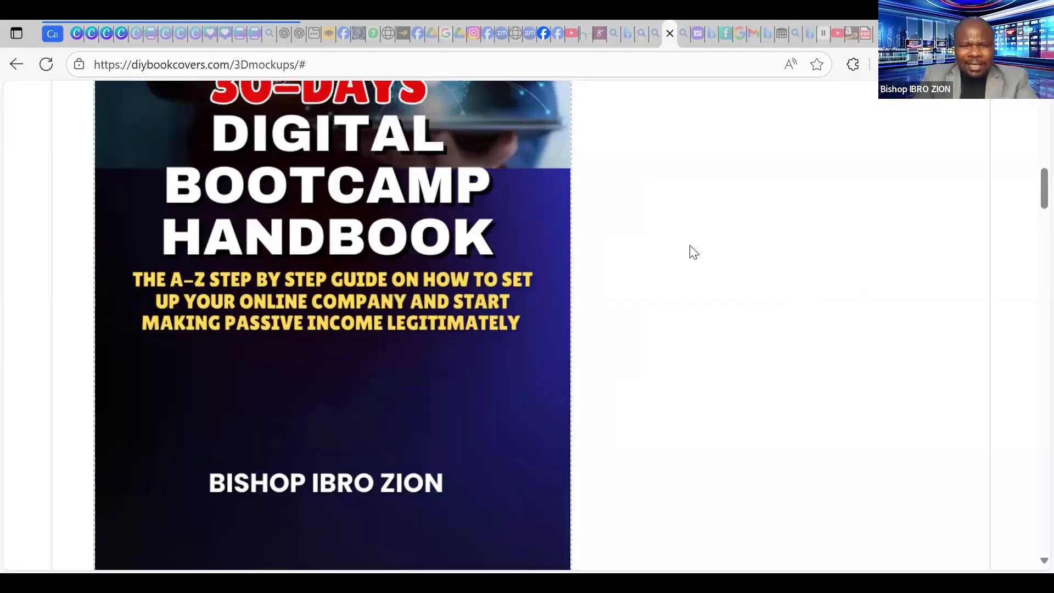
scroll(741, 297, up, 6)
scroll(742, 297, up, 3)
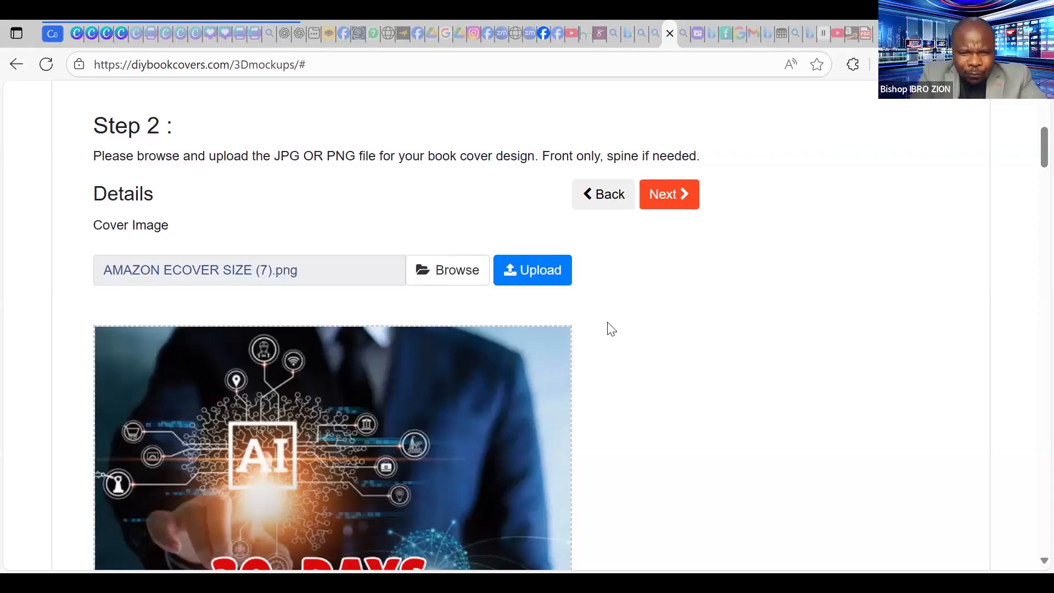
scroll(607, 327, down, 2)
scroll(611, 327, up, 3)
Advance to Step 3 and download the 3D handbook mockup as a JPG.
click(670, 277)
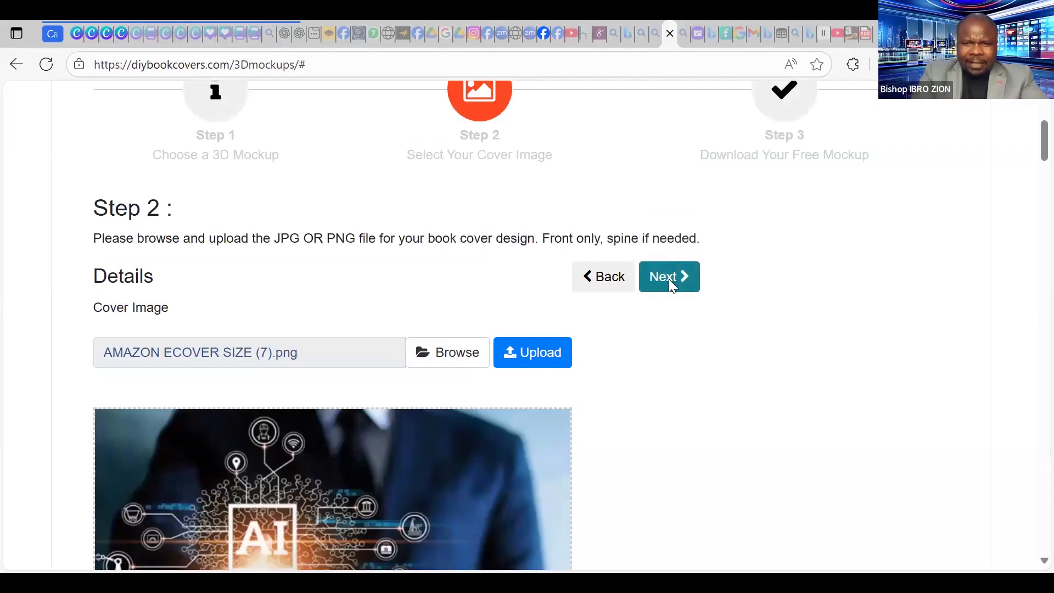
scroll(708, 296, down, 5)
scroll(708, 296, down, 10)
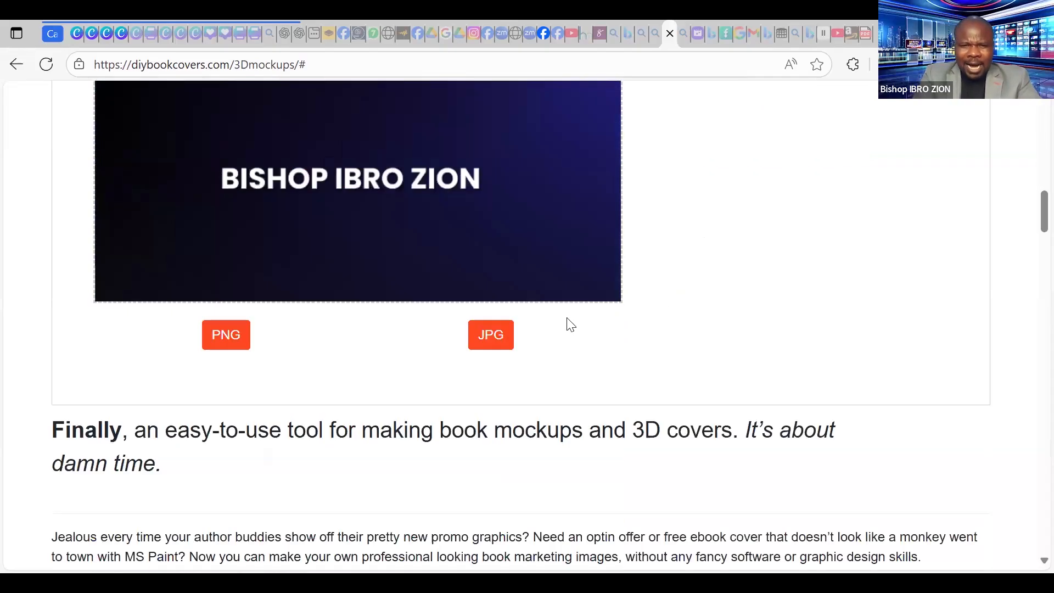
click(501, 348)
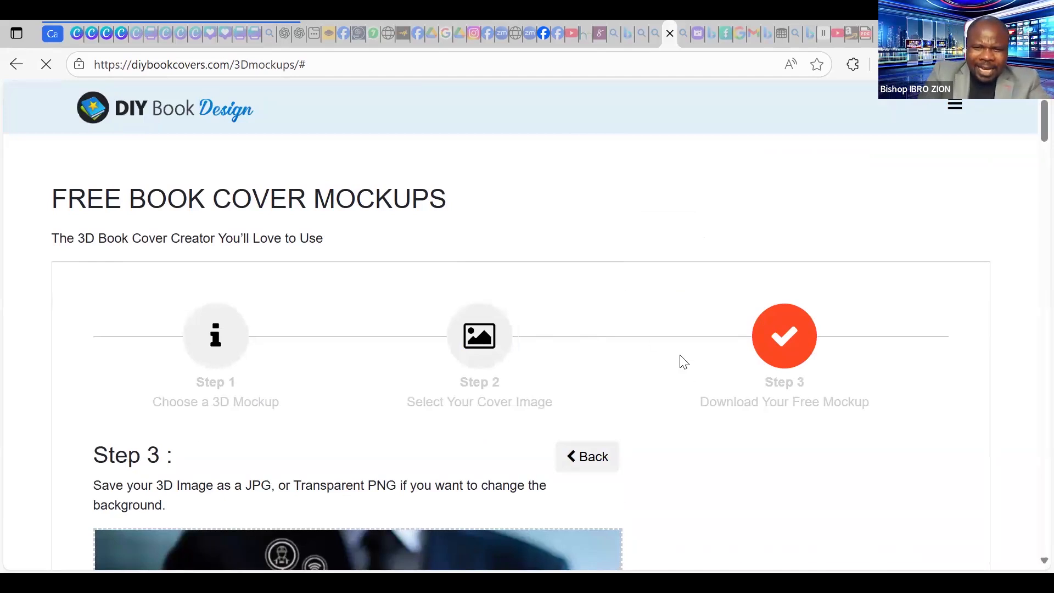
scroll(678, 360, down, 10)
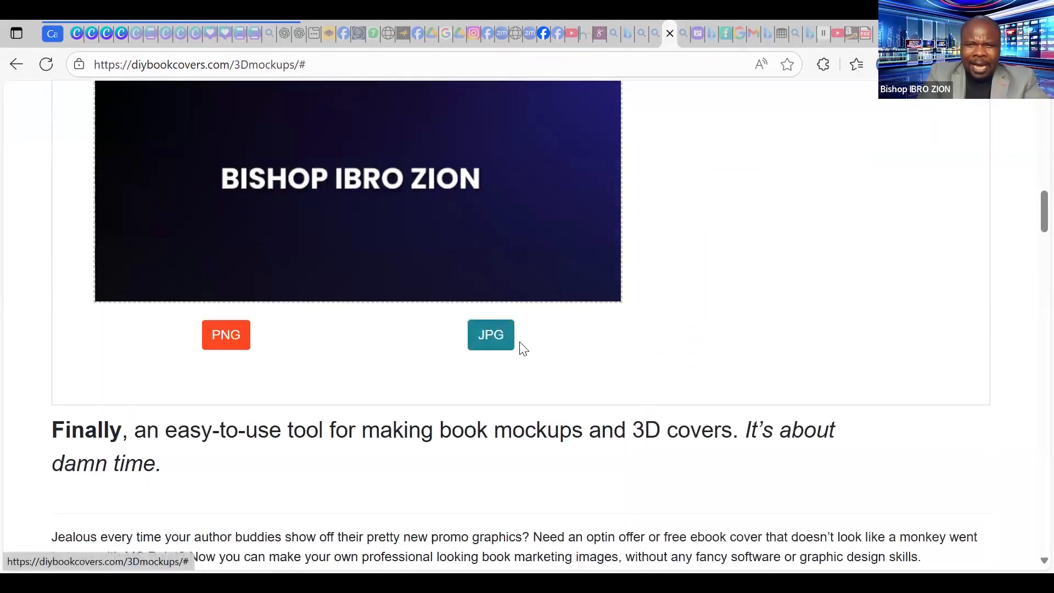
click(222, 345)
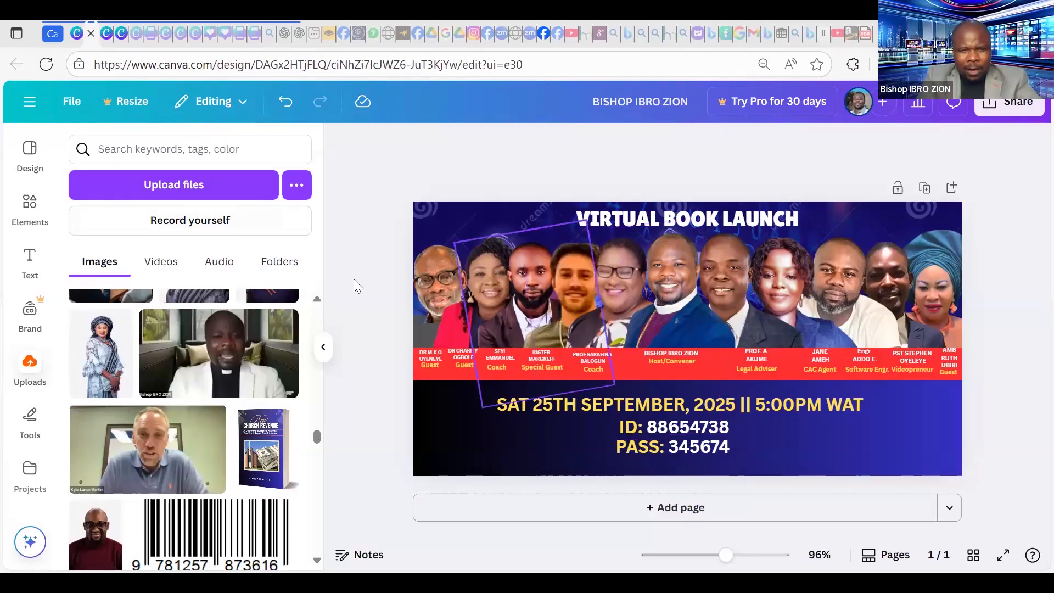
click(181, 190)
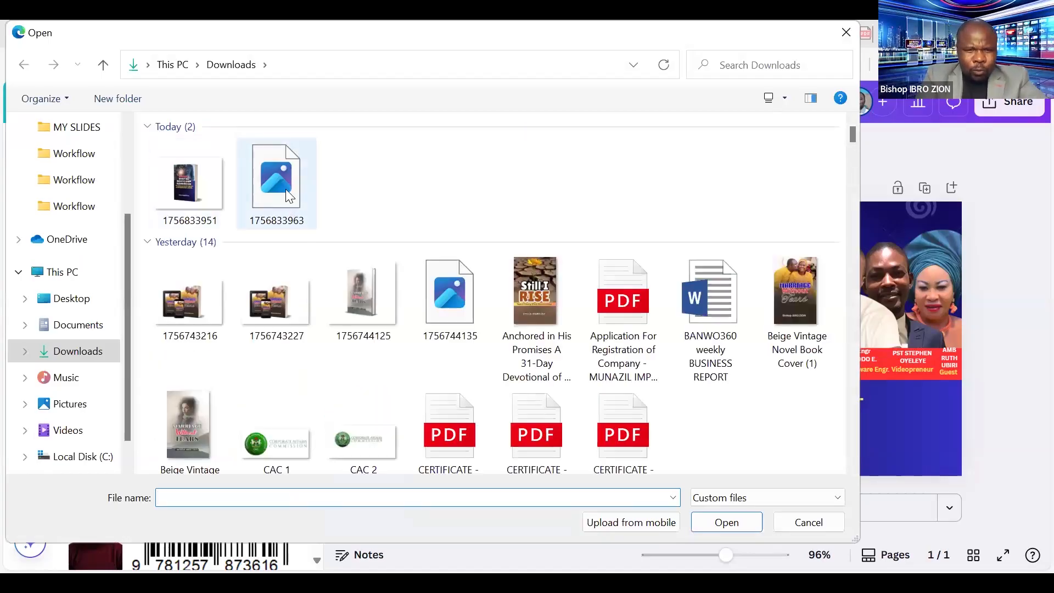
click(283, 185)
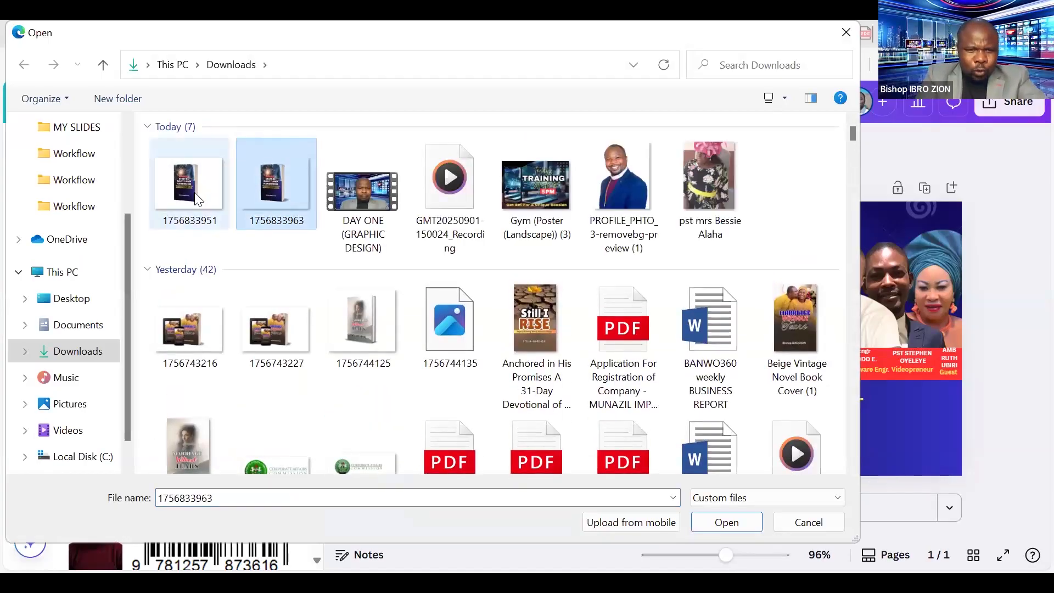
click(198, 198)
click(239, 196)
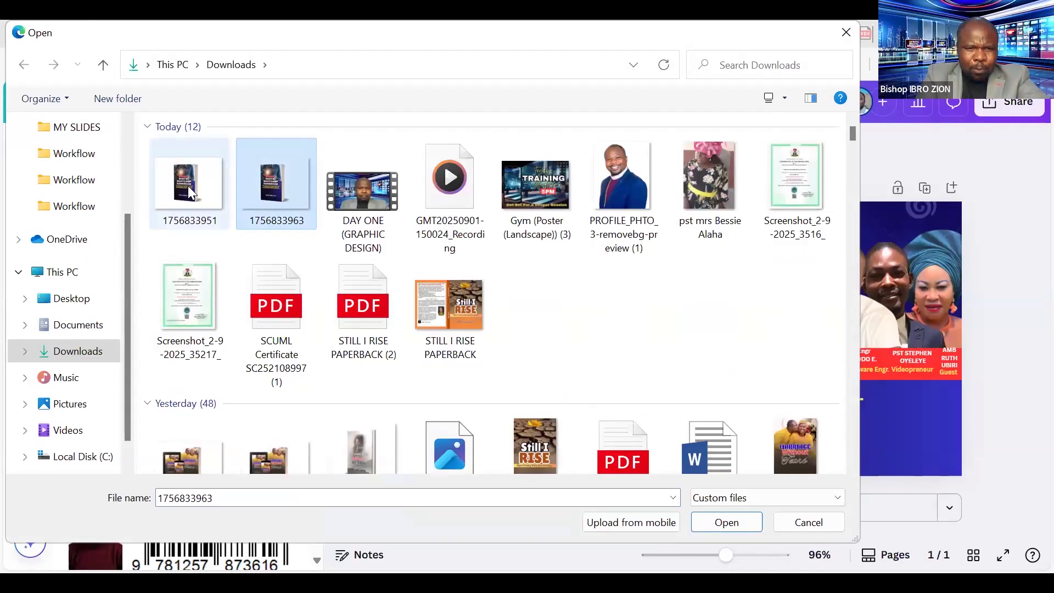
click(251, 193)
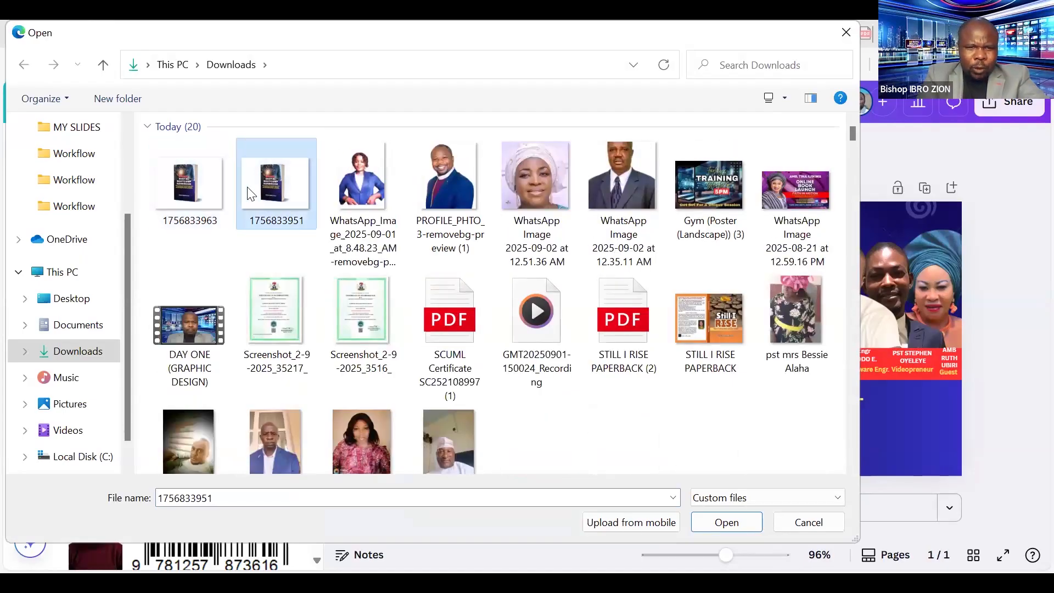
ctrl+click(217, 199)
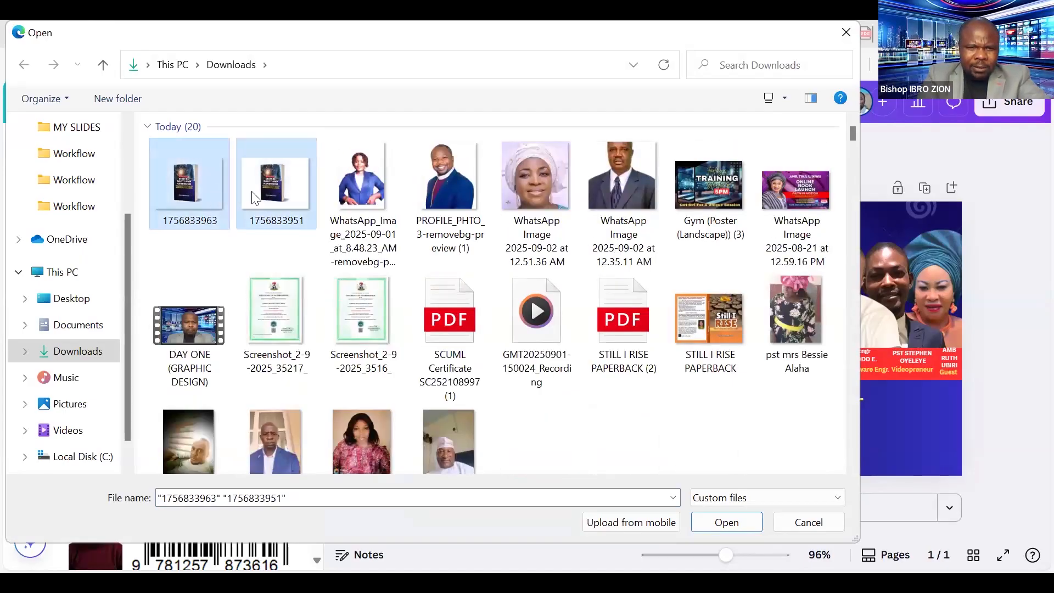
click(733, 522)
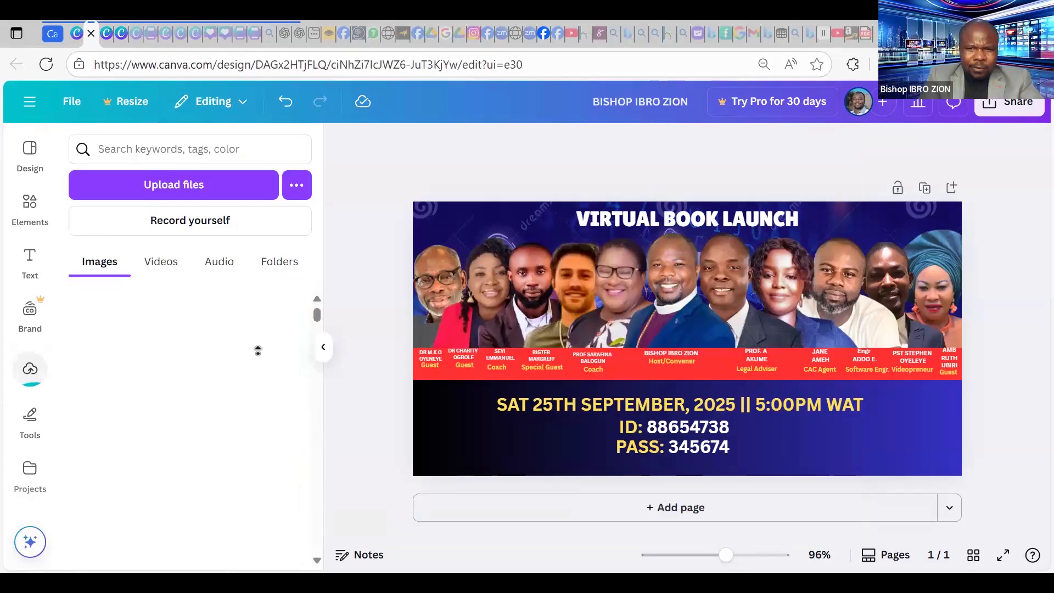
Add the handbook mockup at the banner's lower right and delete the white-background copy.
scroll(236, 393, down, 1)
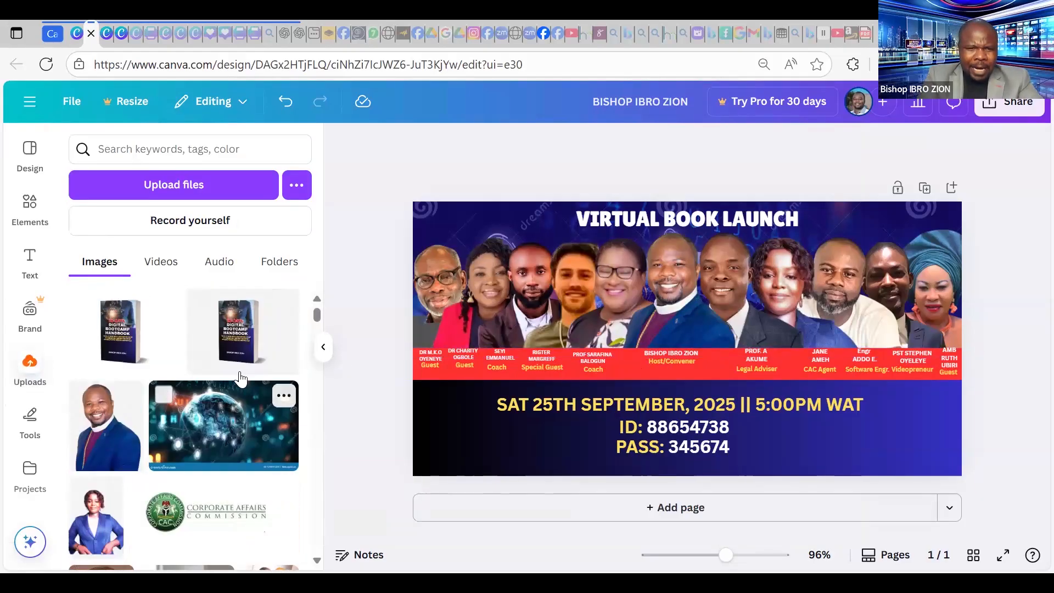
click(243, 341)
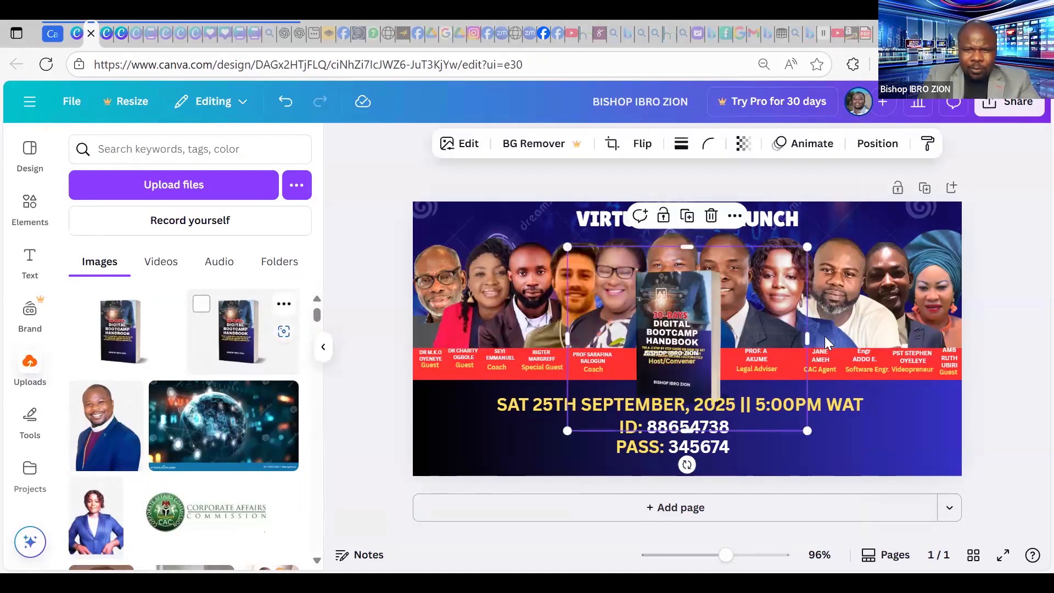
drag(782, 356, 991, 418)
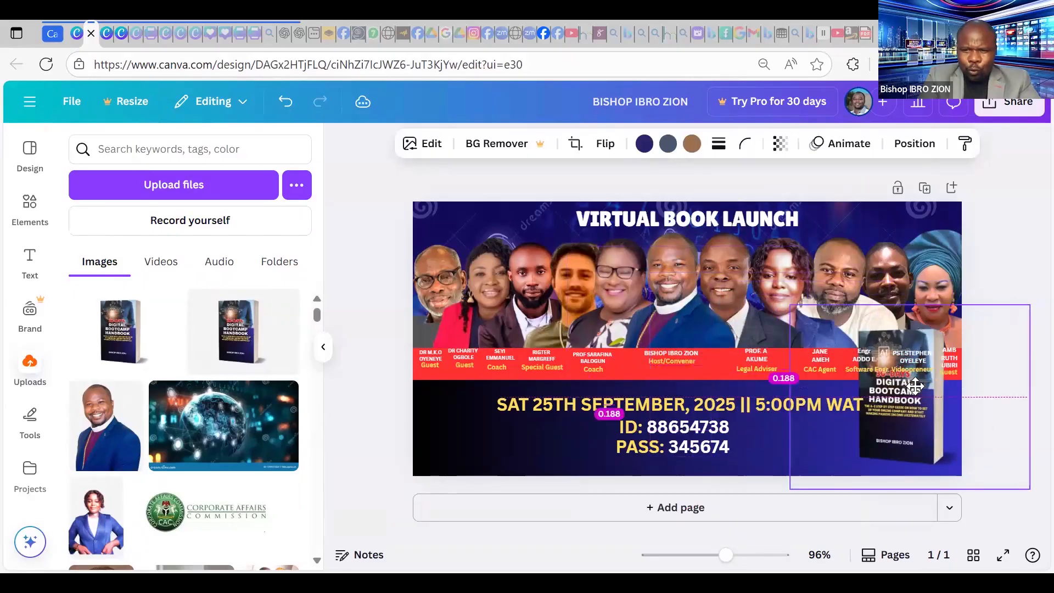
click(112, 351)
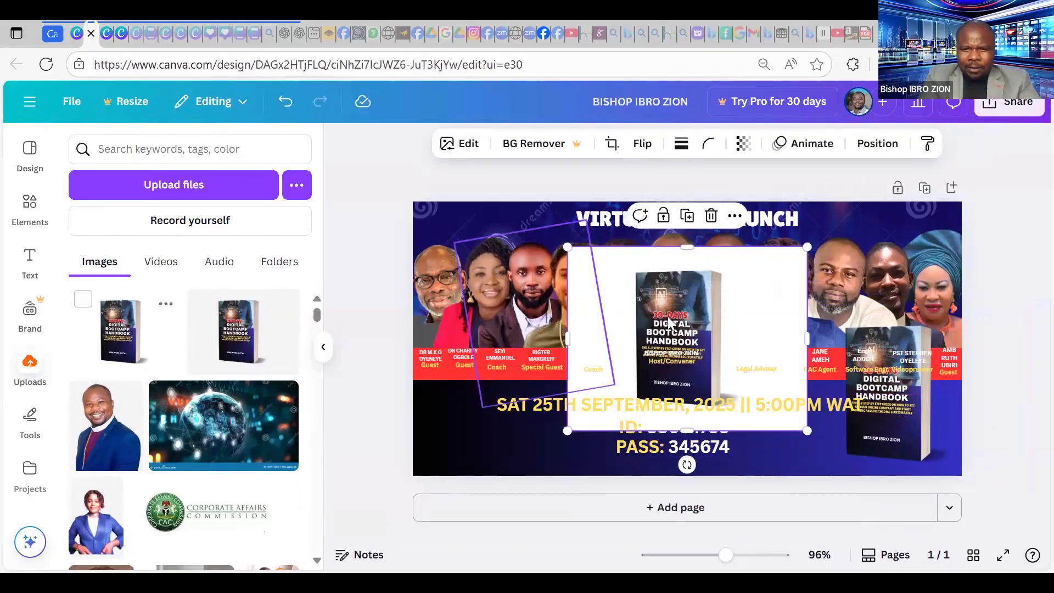
drag(694, 318, 549, 302)
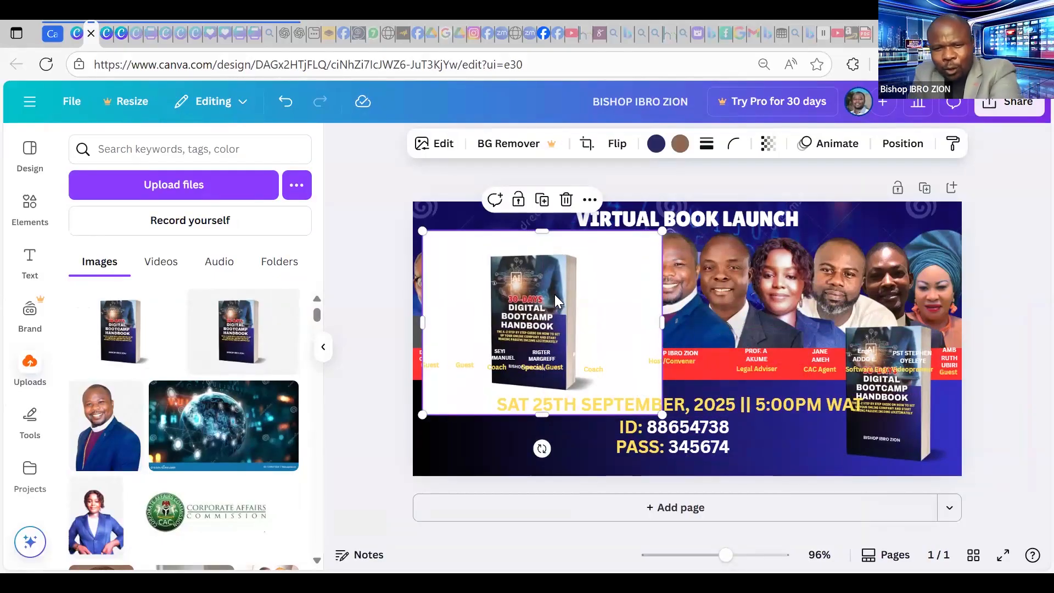
key(Delete)
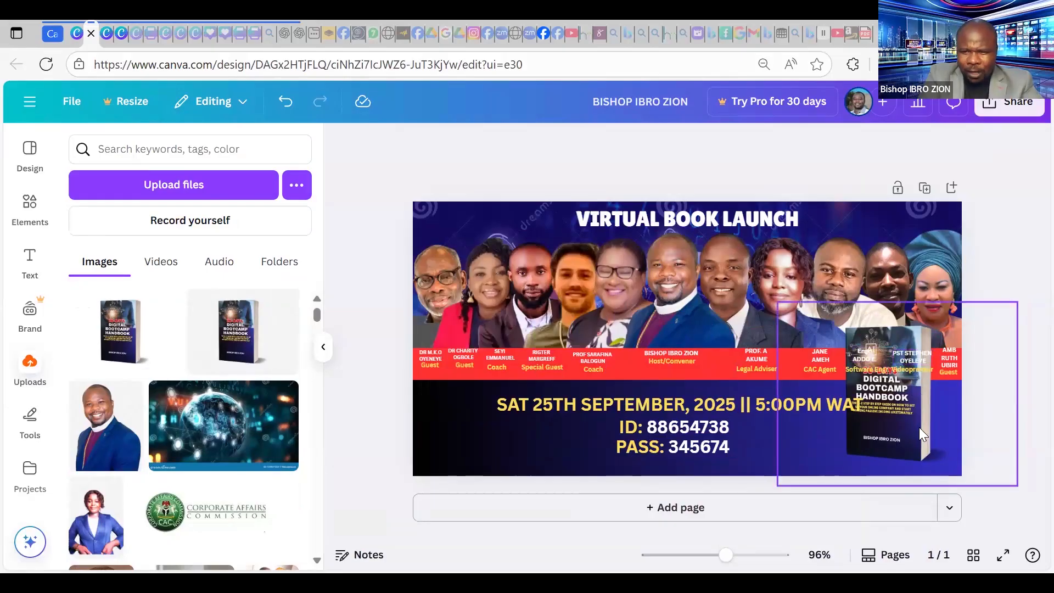
Shrink the handbook mockup and fit it into the banner's bottom-right corner.
click(861, 430)
drag(861, 431, 806, 431)
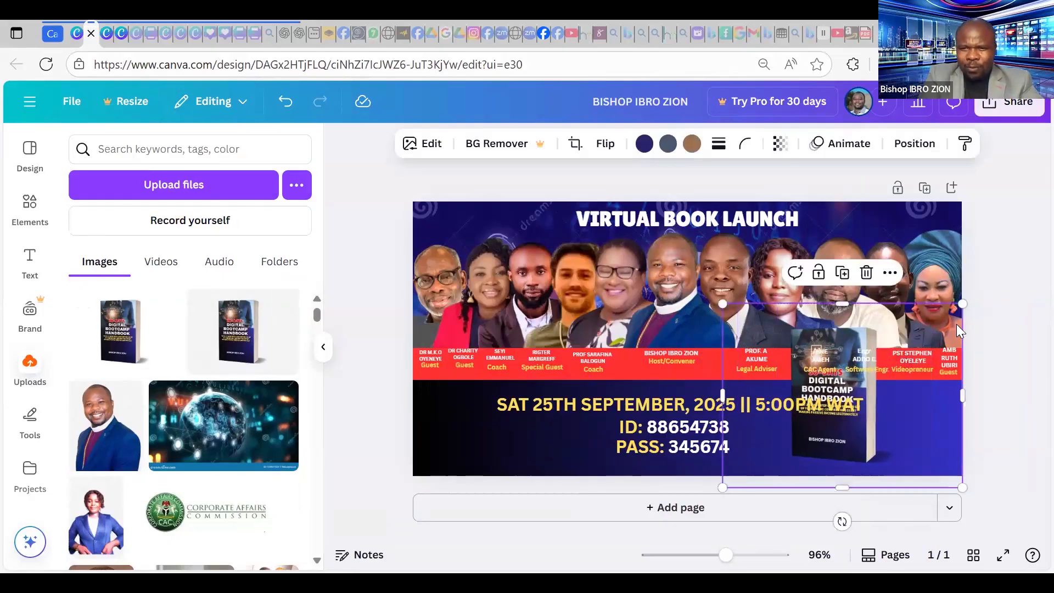
drag(938, 359, 927, 375)
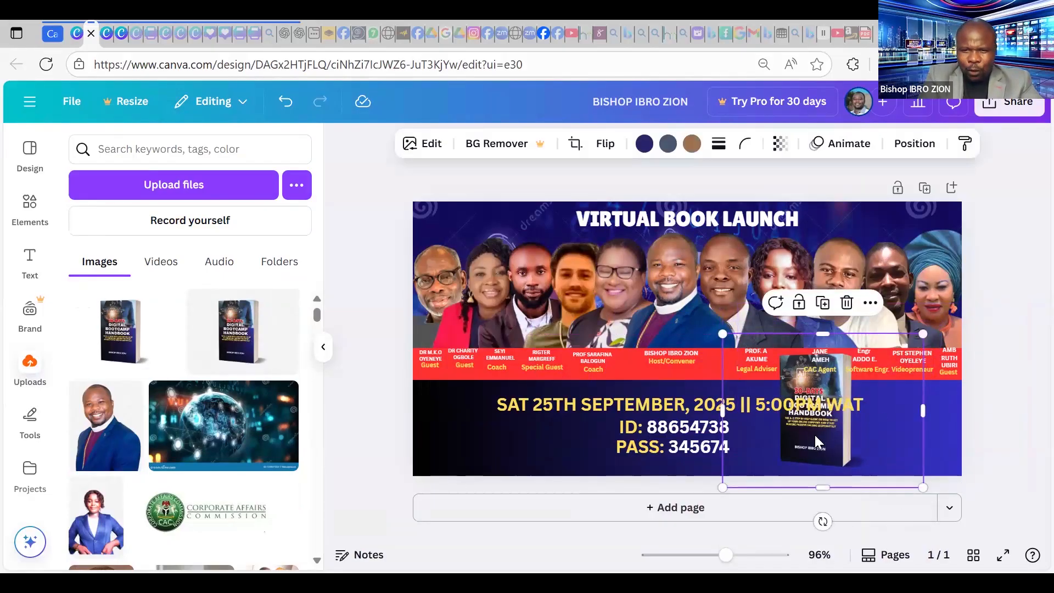
drag(900, 444, 986, 451)
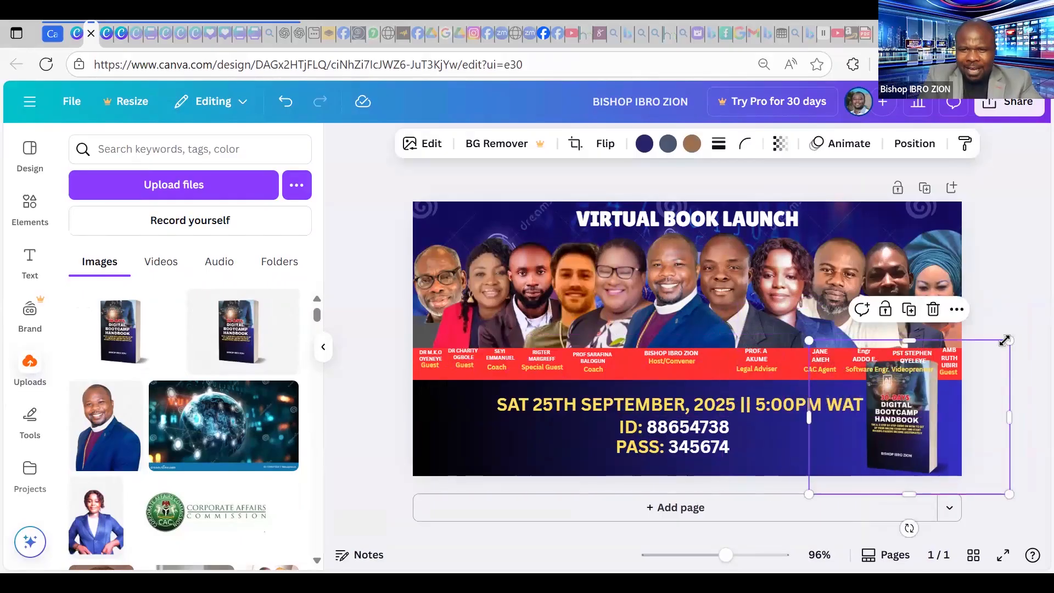
drag(1009, 340, 972, 369)
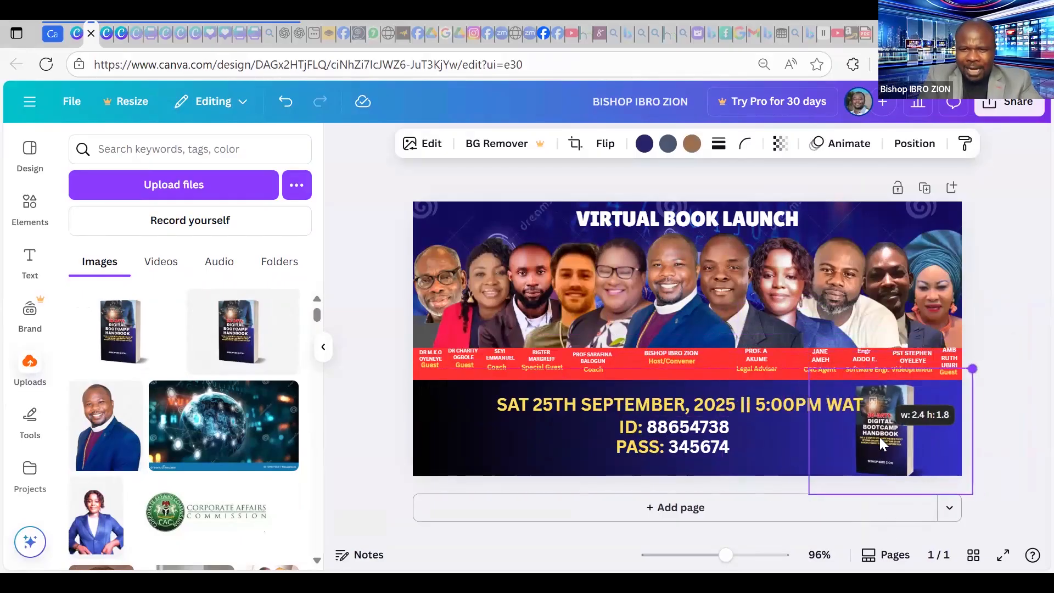
drag(889, 428, 944, 411)
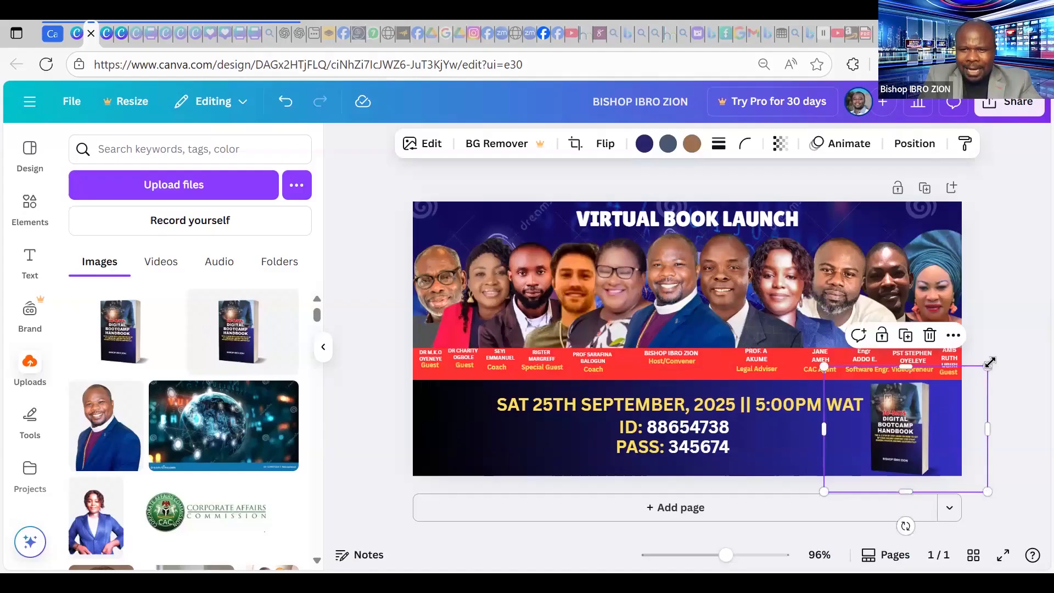
drag(972, 375, 914, 420)
click(989, 300)
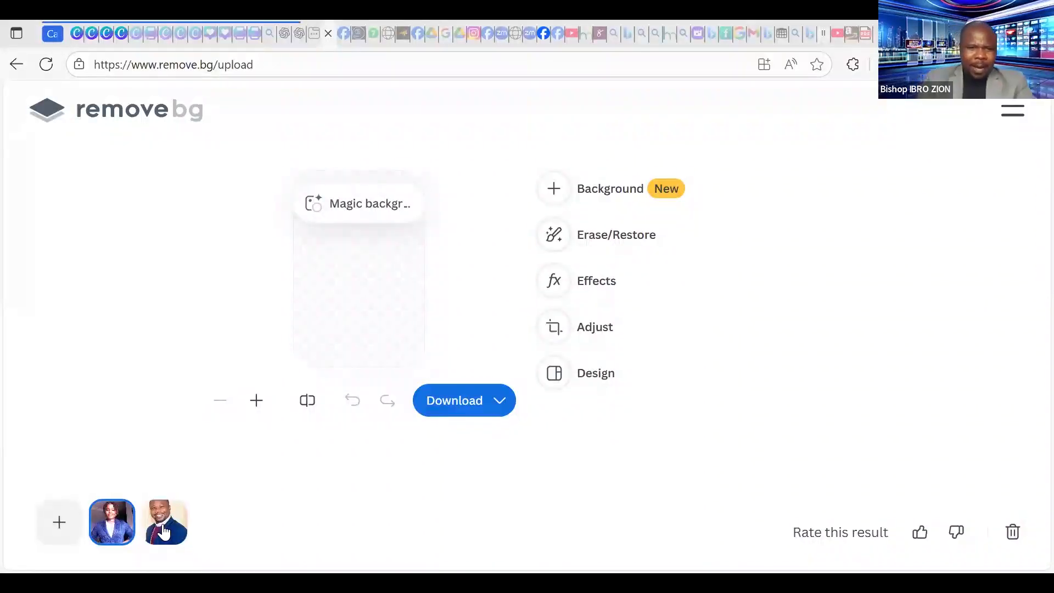
Preview the man's earlier cut-out result, then return to the remove.bg home page.
click(164, 531)
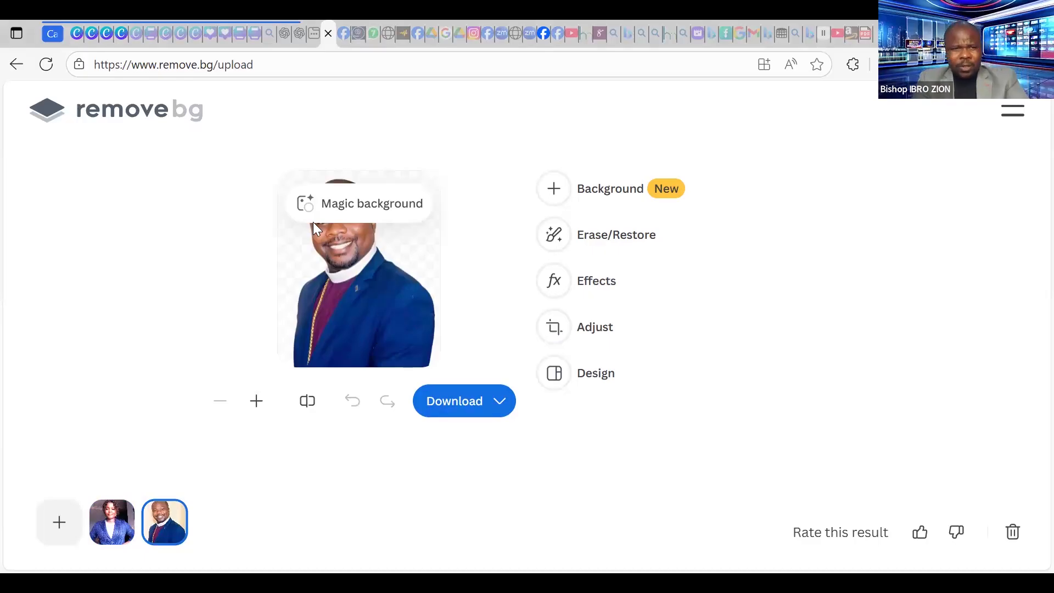
click(15, 66)
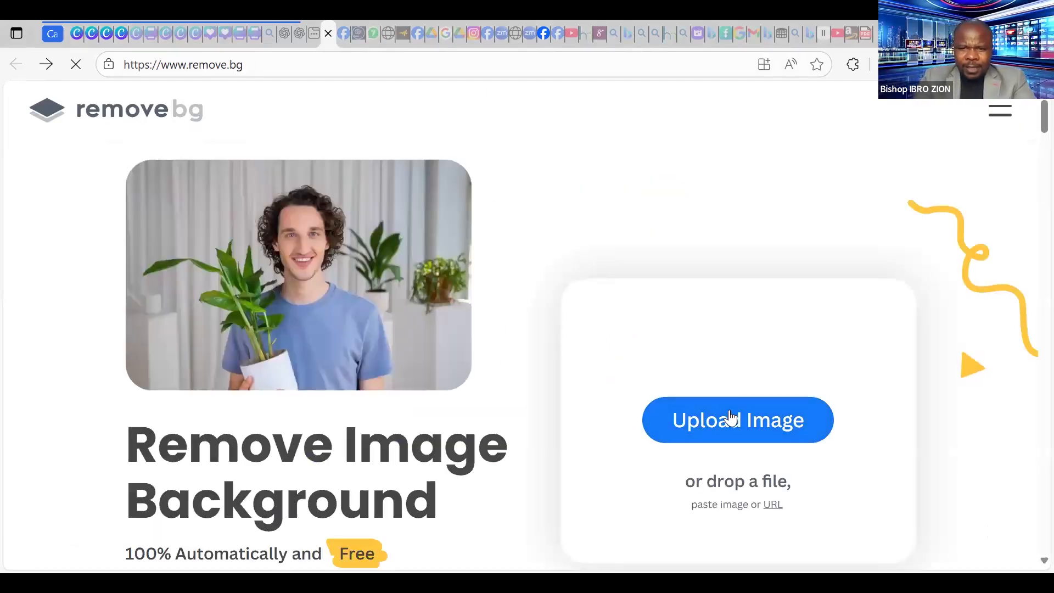
click(731, 418)
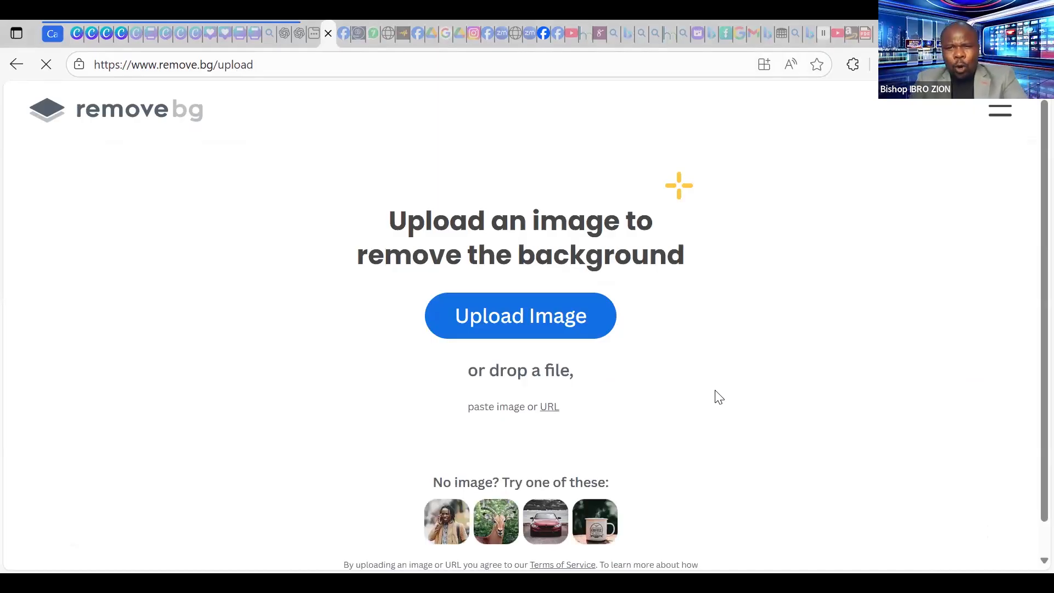
click(593, 327)
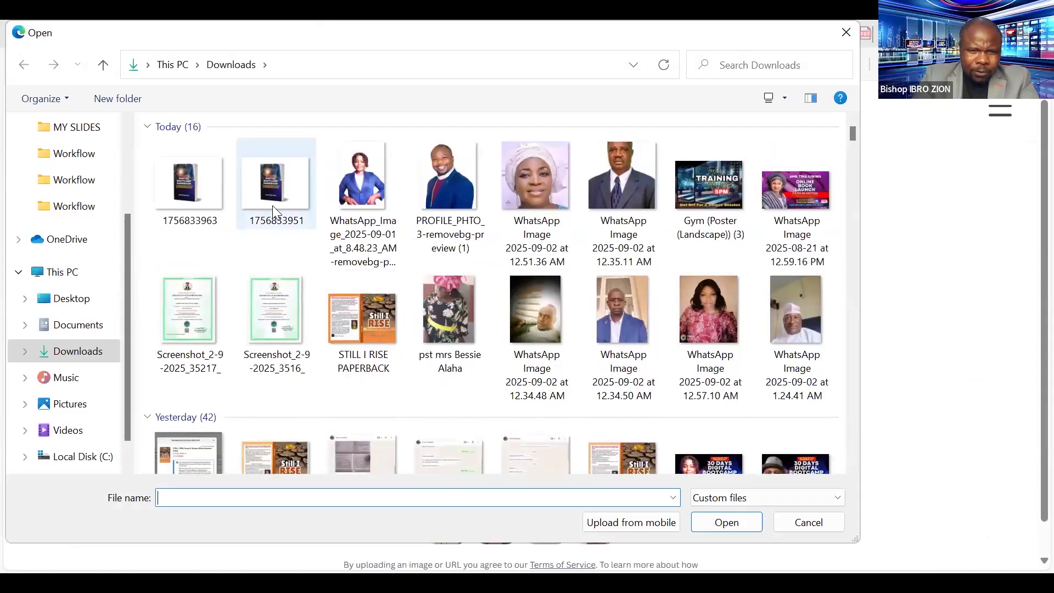
click(273, 184)
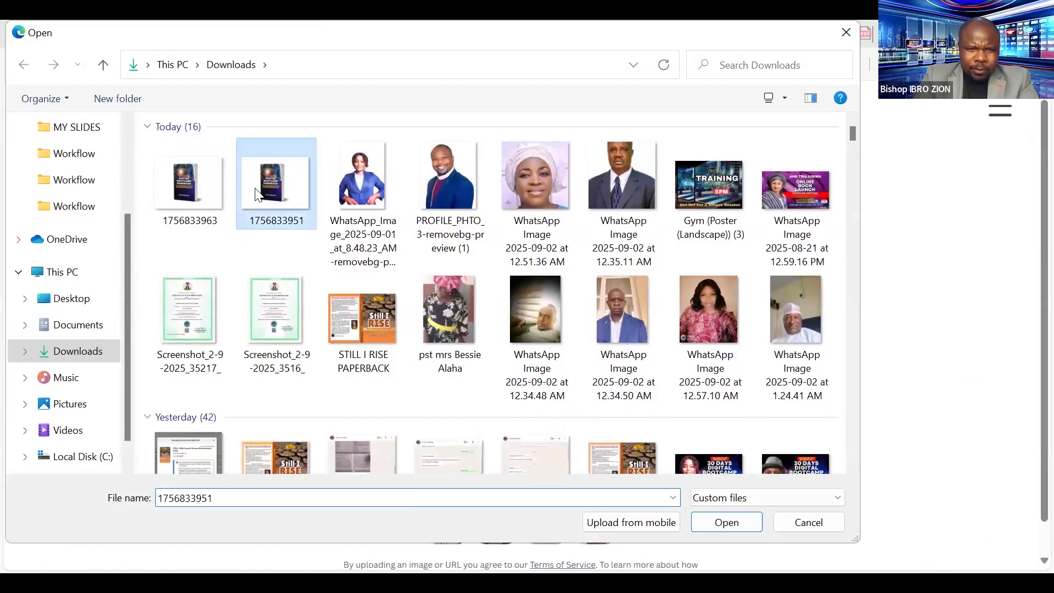
click(748, 522)
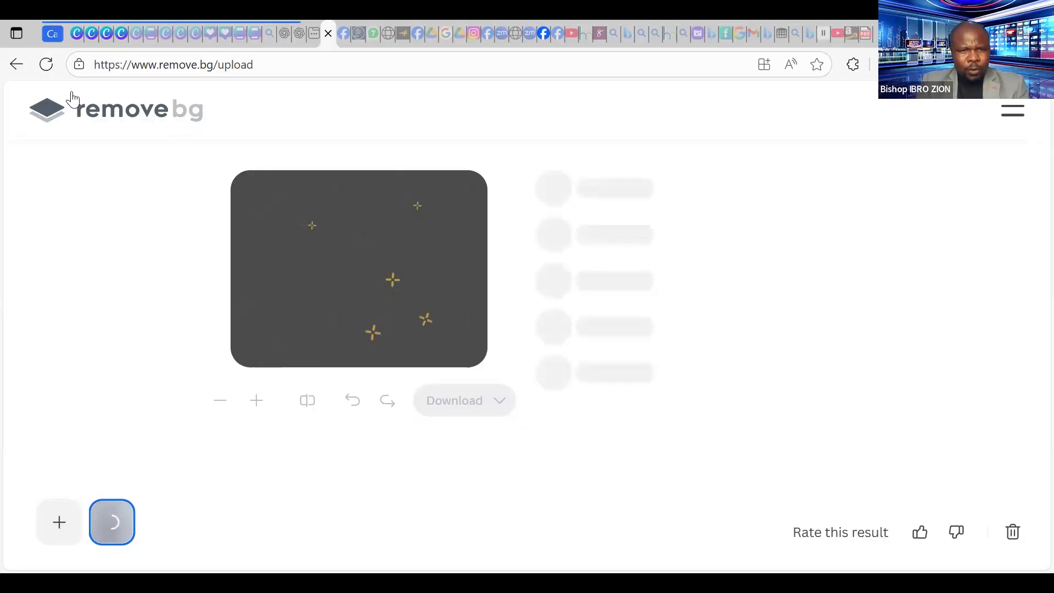
click(47, 66)
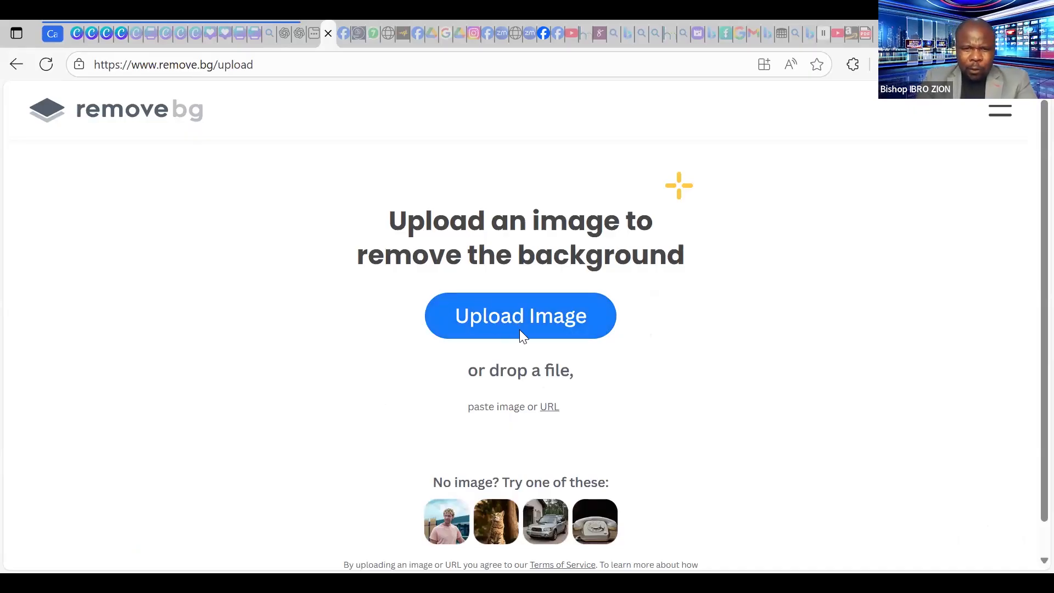
click(522, 322)
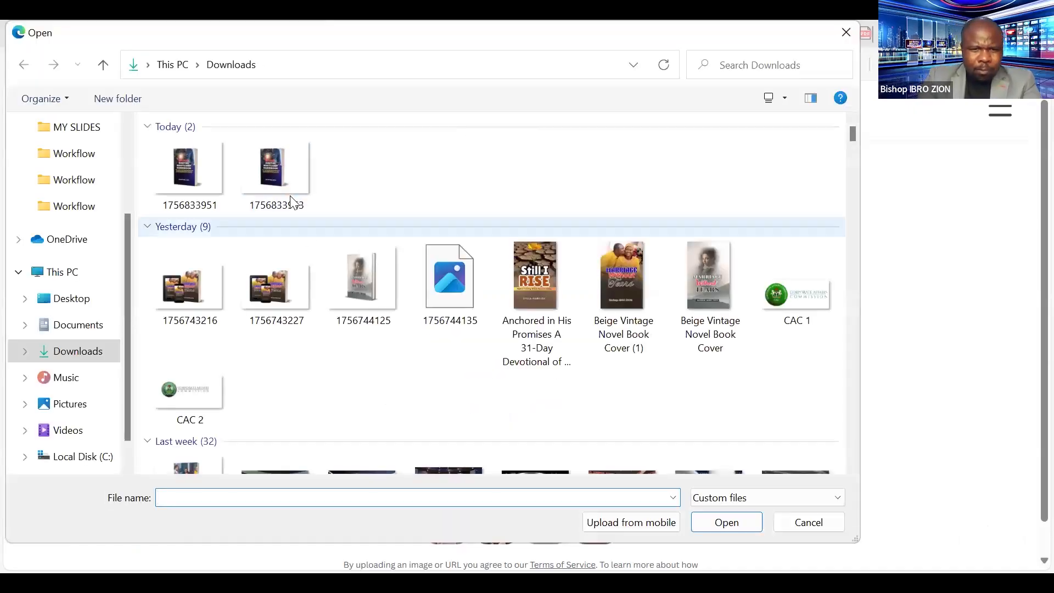
click(282, 179)
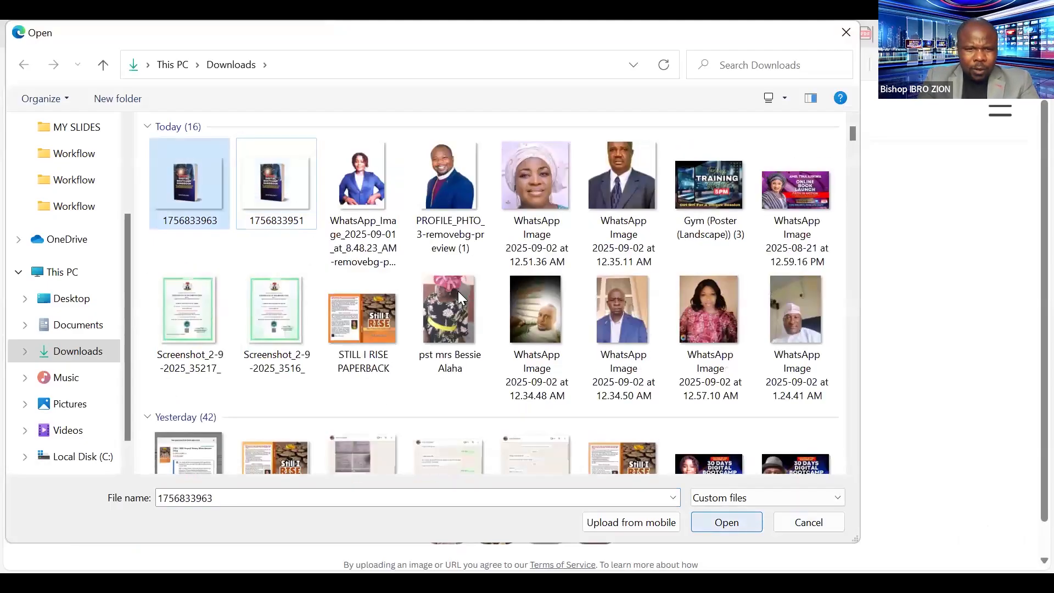
click(281, 184)
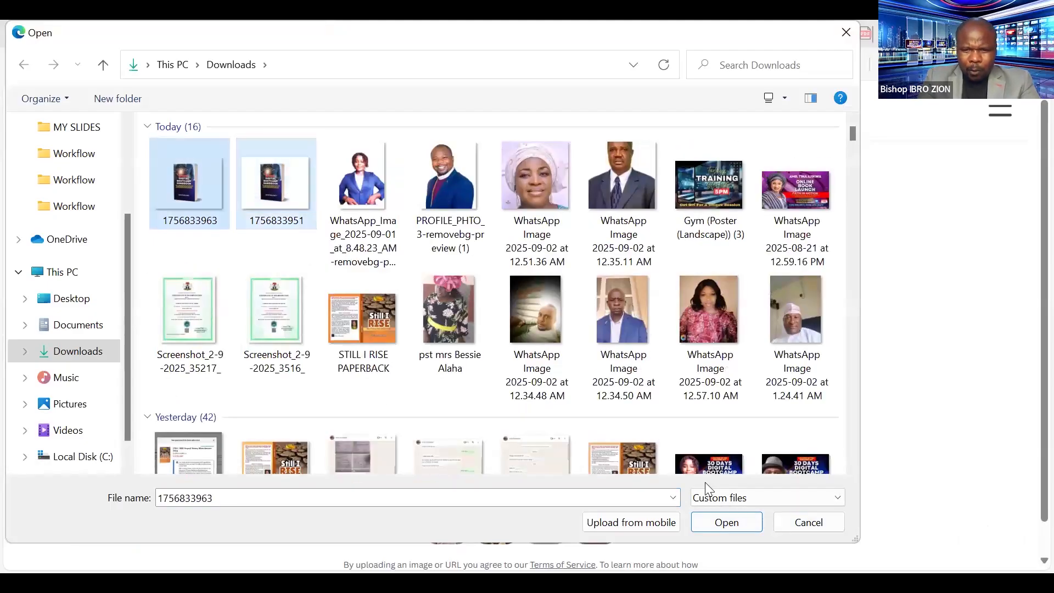
click(732, 524)
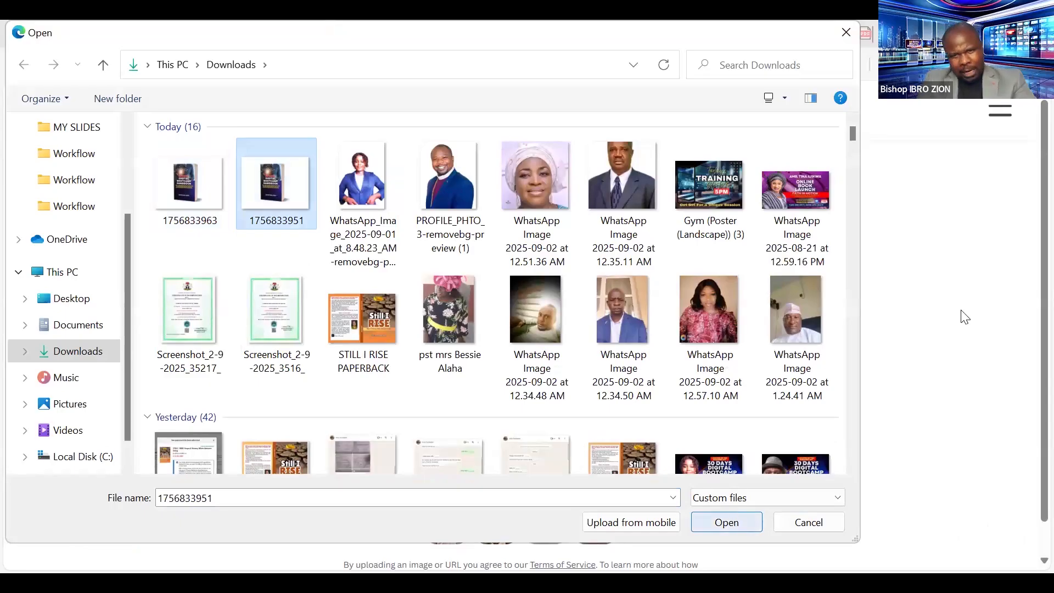